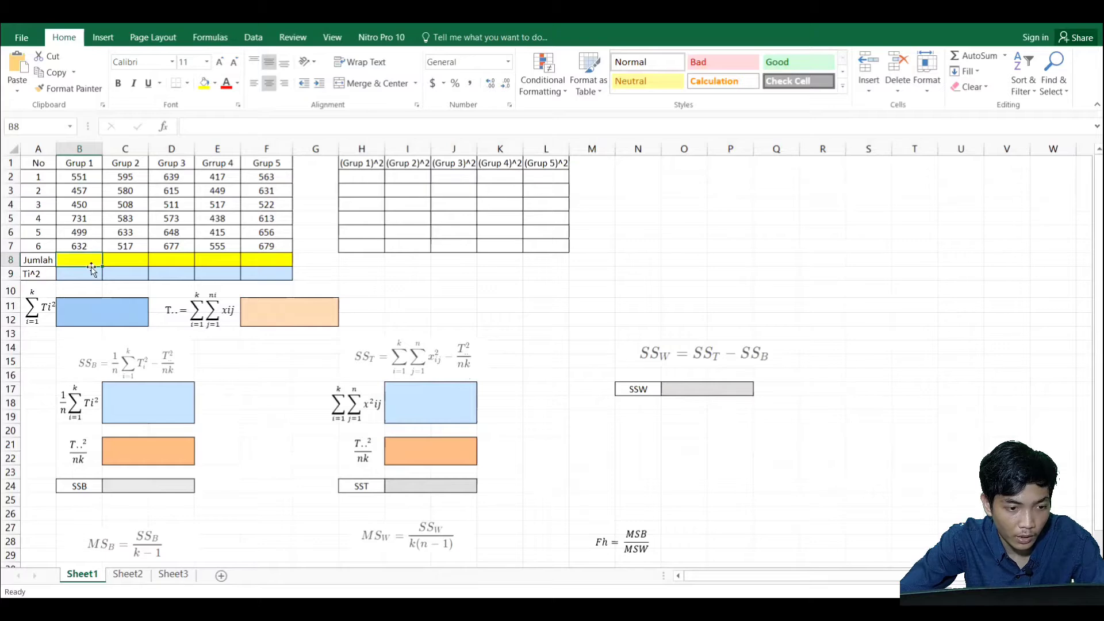
- Total Grup 1's six values with SUM in Jumlah cell B8 and fill the formula across to F8
click(110, 265)
click(85, 262)
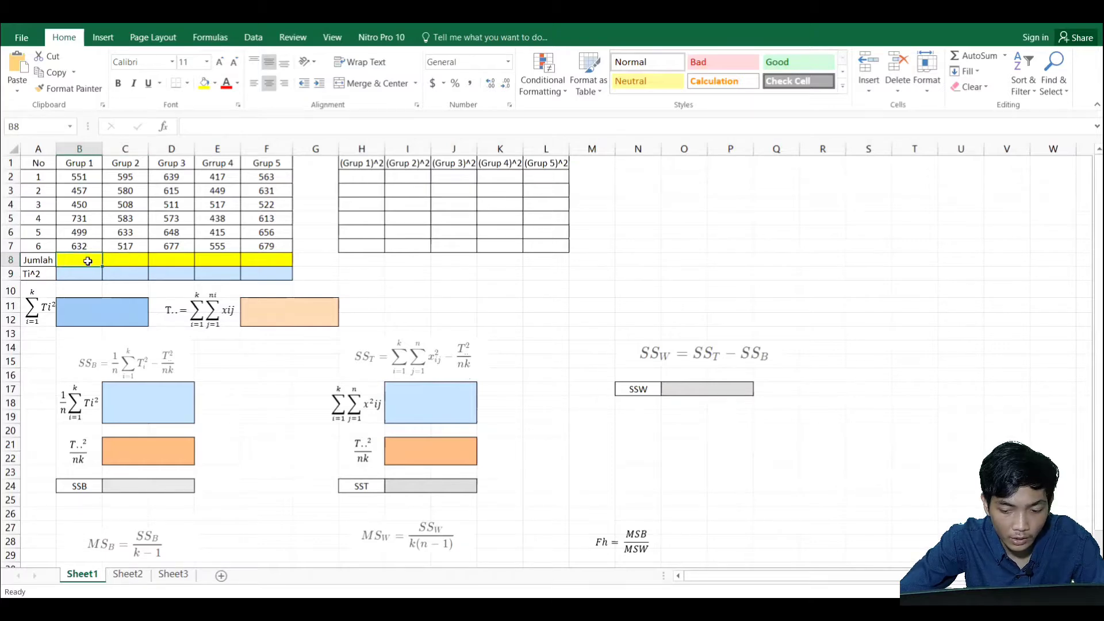
text(=)
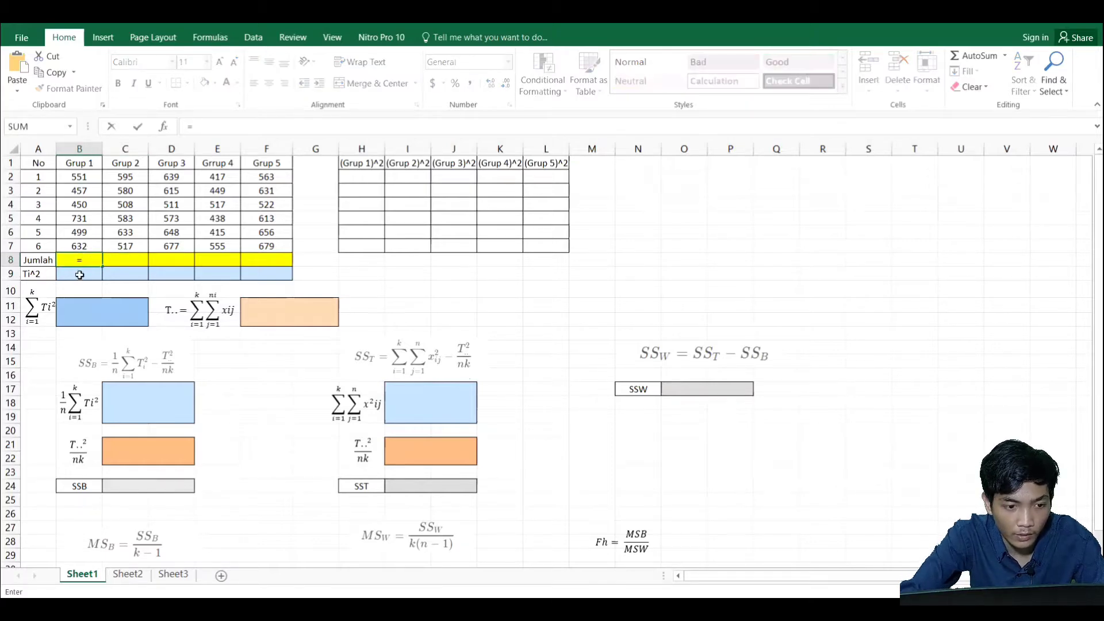
text(S)
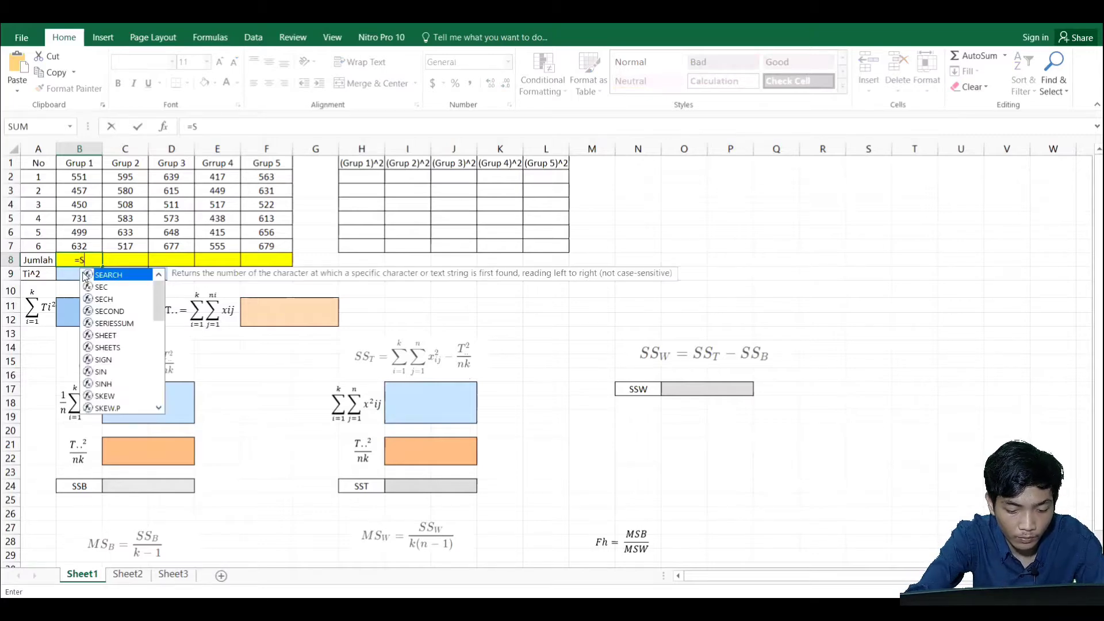
text(UM)
key(BackSpace)
key(BackSpace)
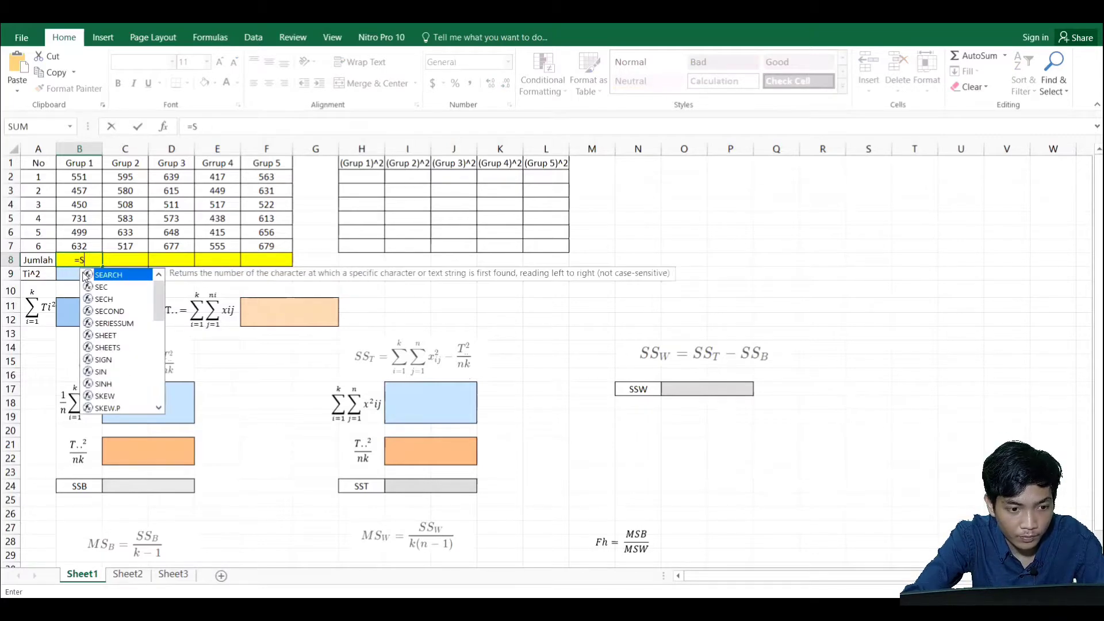
text(UM()
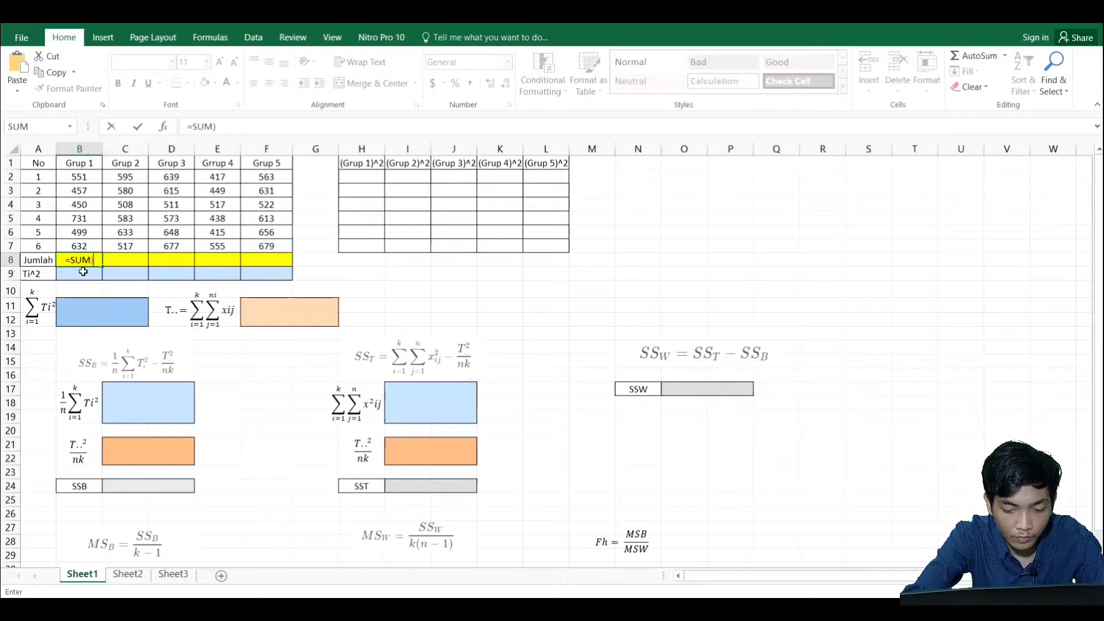
key(BackSpace)
text(()
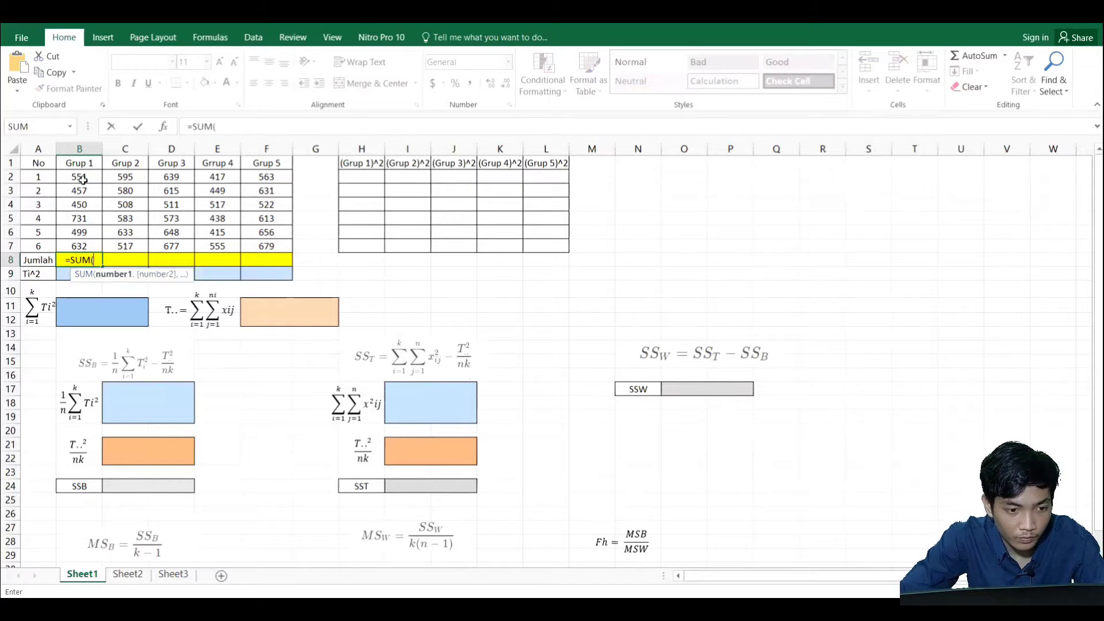
drag(79, 177, 267, 265)
key(Return)
click(79, 259)
- Square Grup 1's total in the Ti^2 row with =B8^2 in B9 and fill the formula across to F9
click(81, 274)
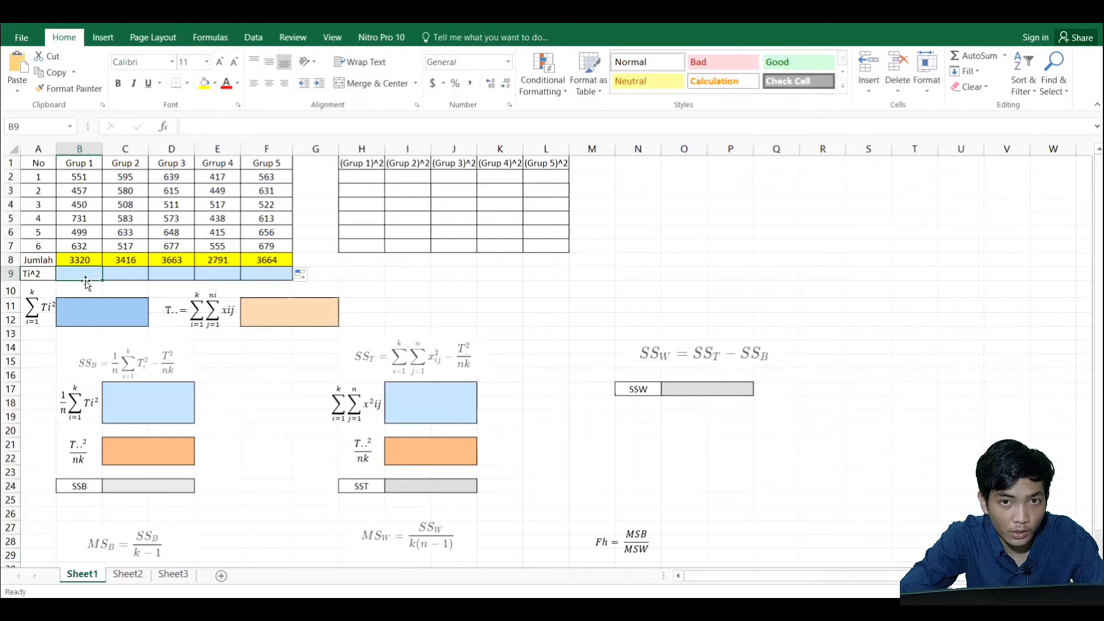
text(=)
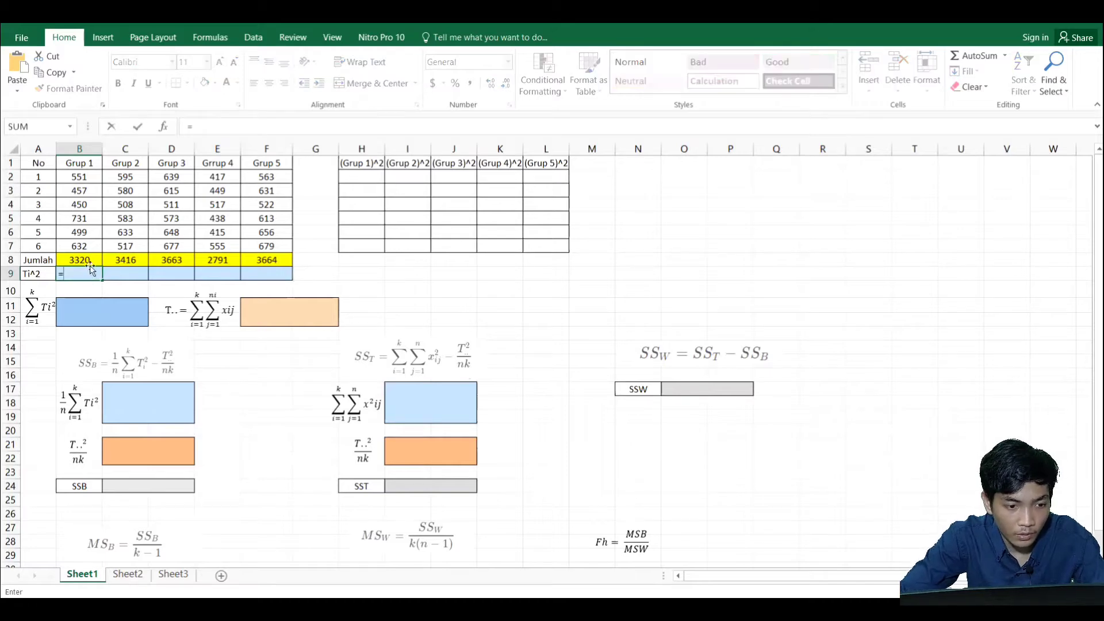
click(91, 258)
text(^)
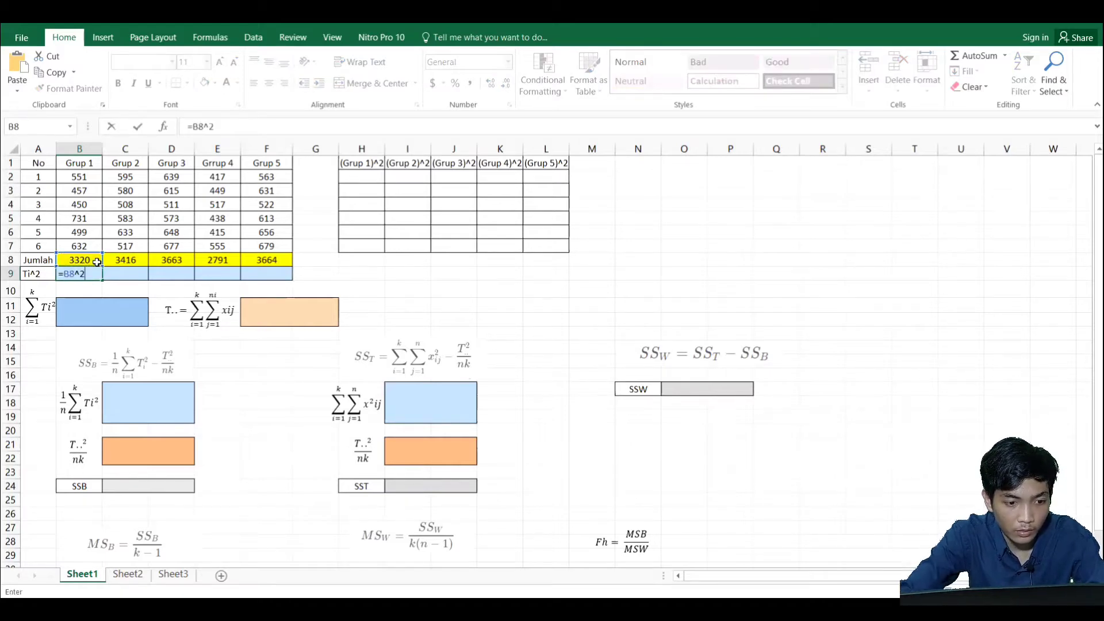
text(2)
key(Return)
click(91, 275)
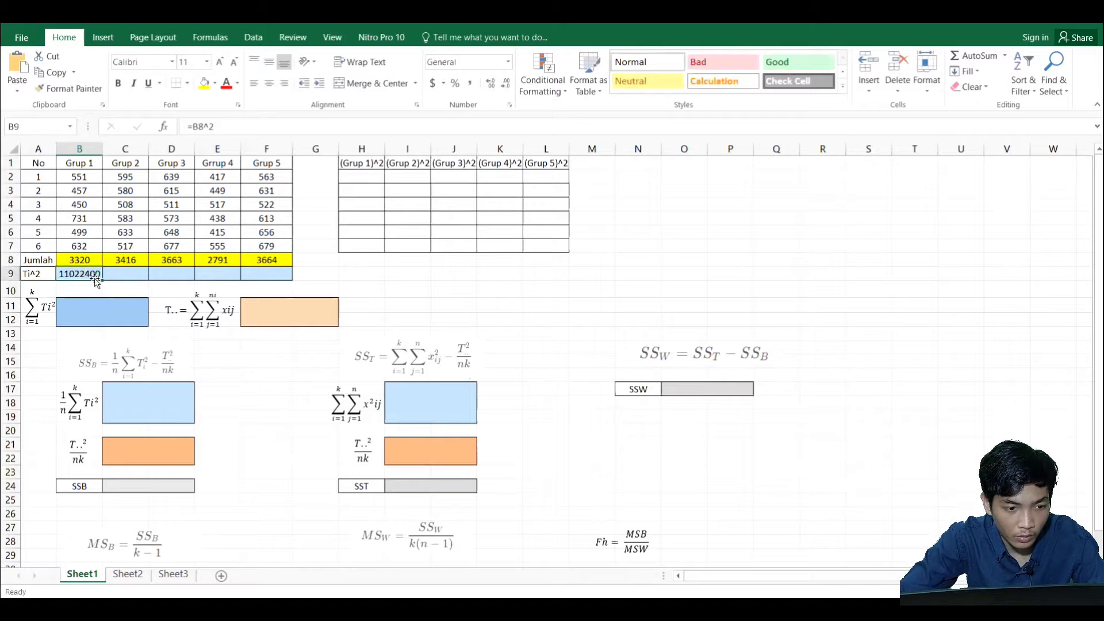
drag(101, 280, 263, 280)
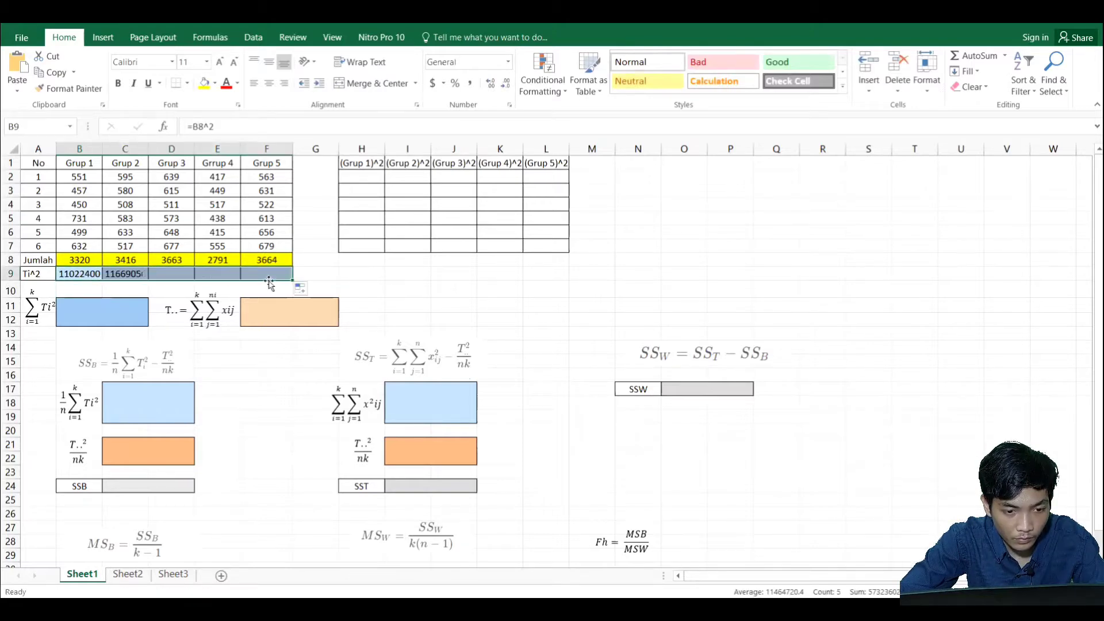
- Sum the squared group totals B9:F9 in the blue ΣTi² cell B11
click(124, 317)
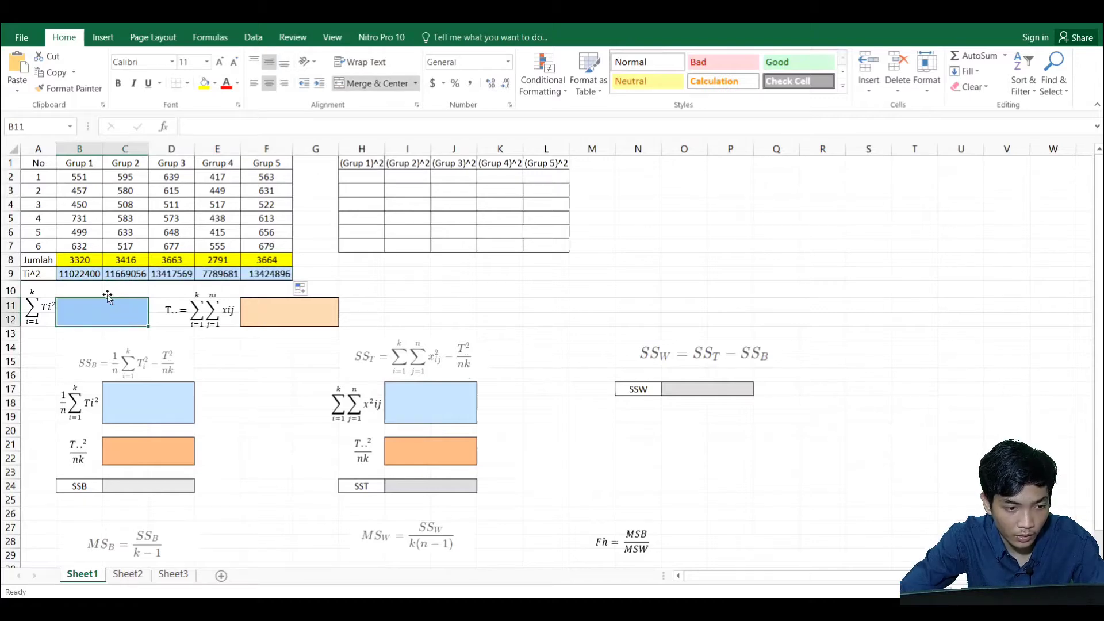
click(72, 273)
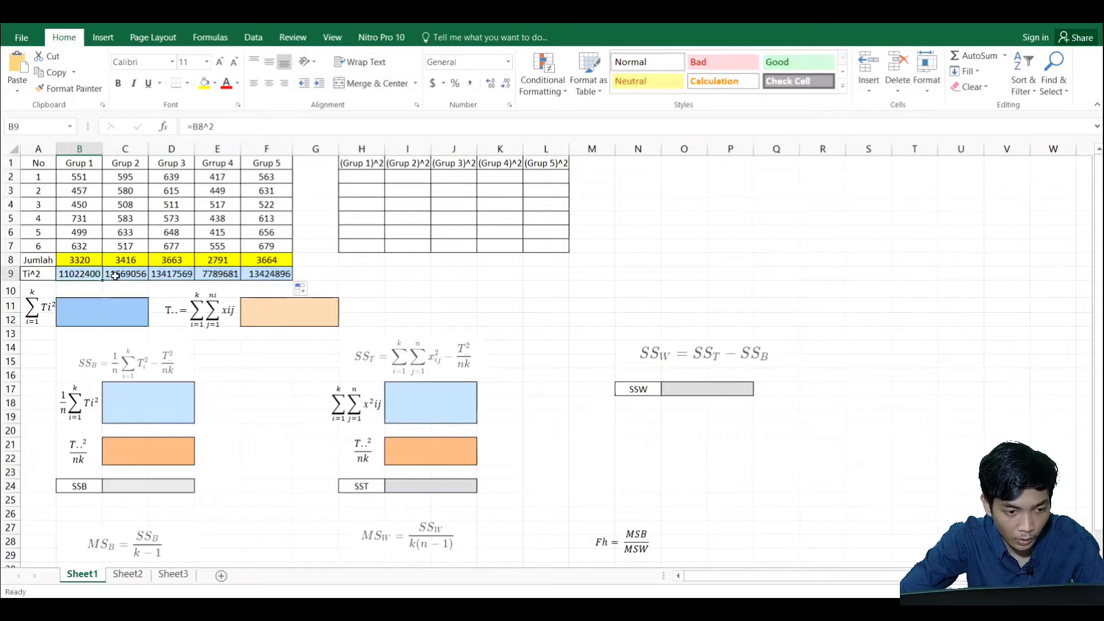
click(116, 310)
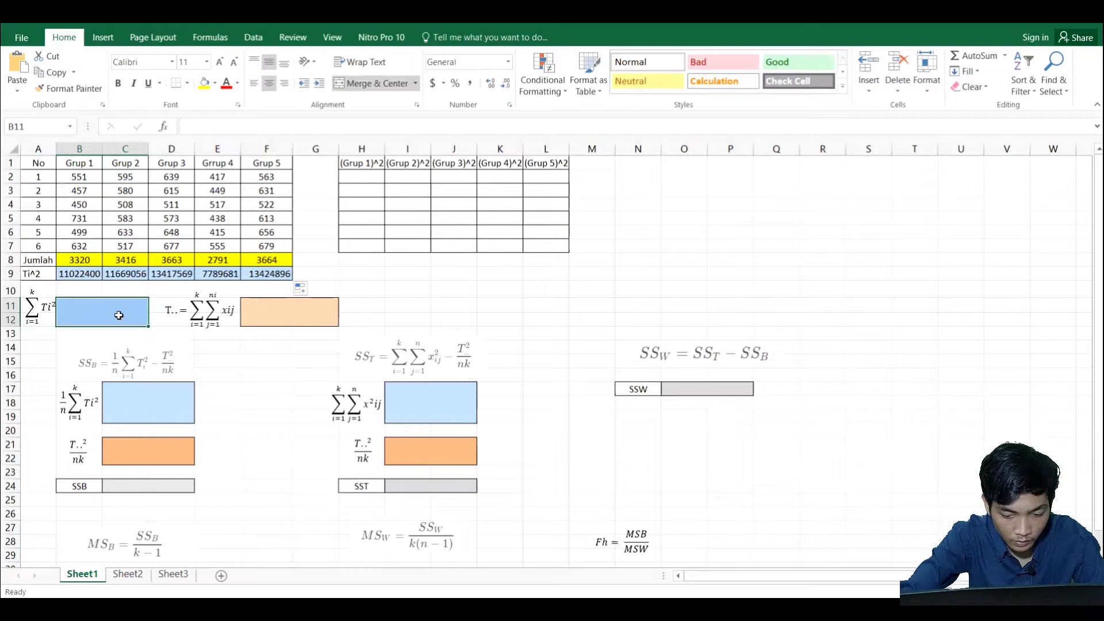
text(=SUM()
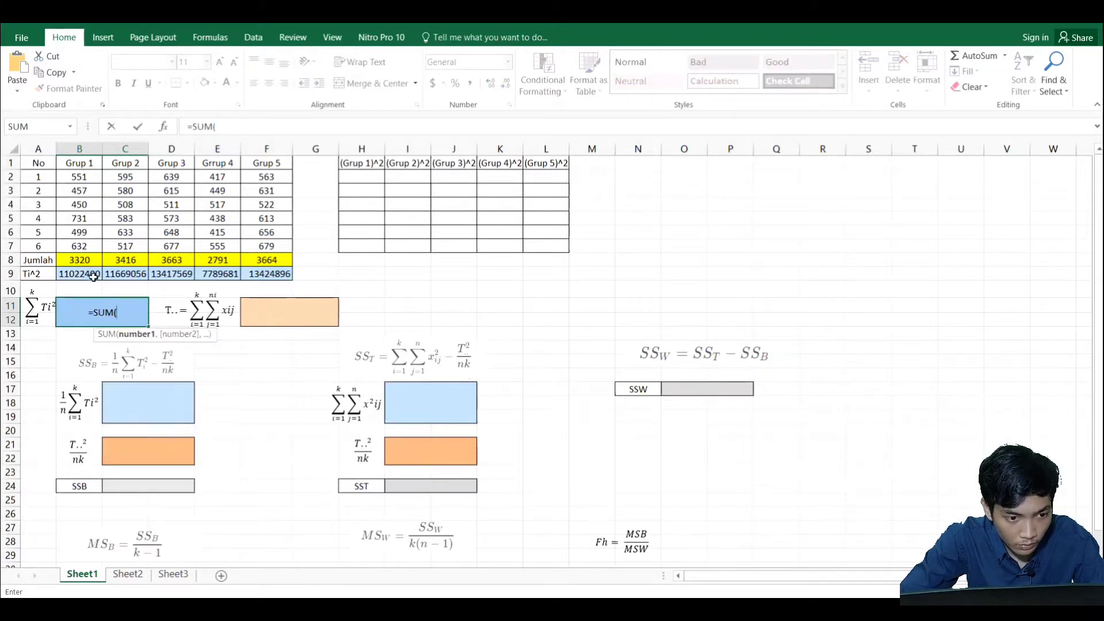
drag(86, 274, 262, 274)
key(Return)
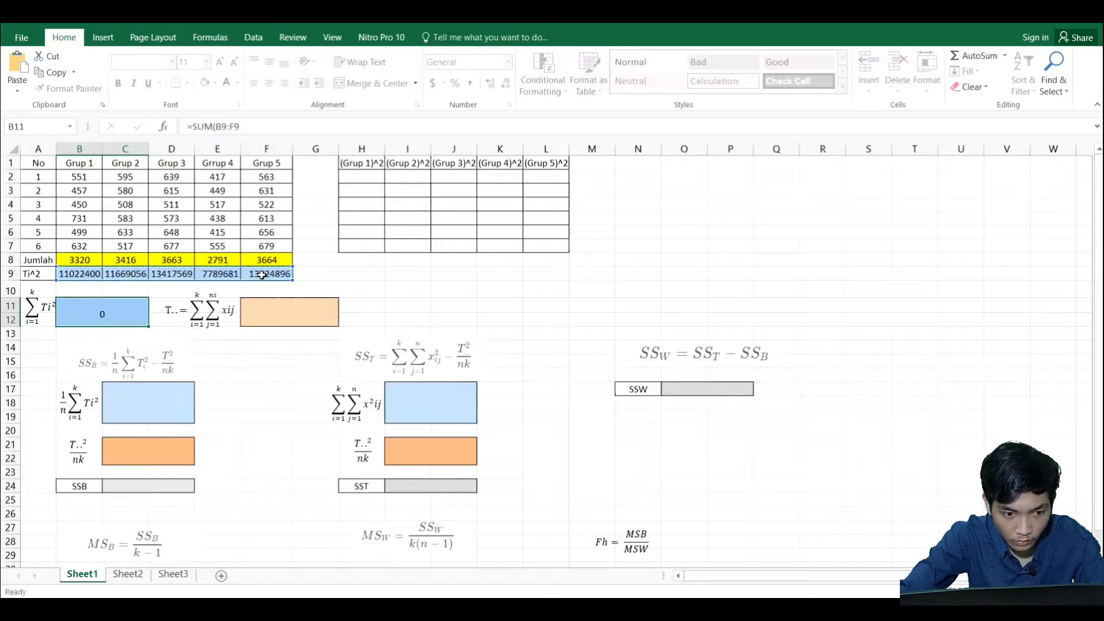
- Calculate the grand total T.. in F11 by summing all group data B2:F7
click(261, 319)
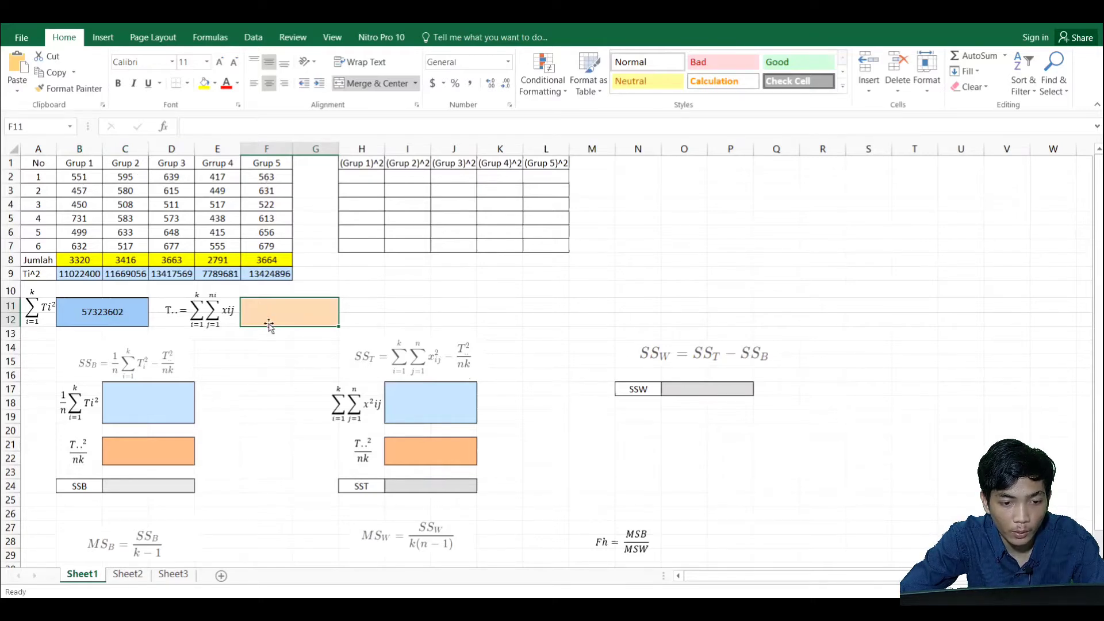
text(=SUM()
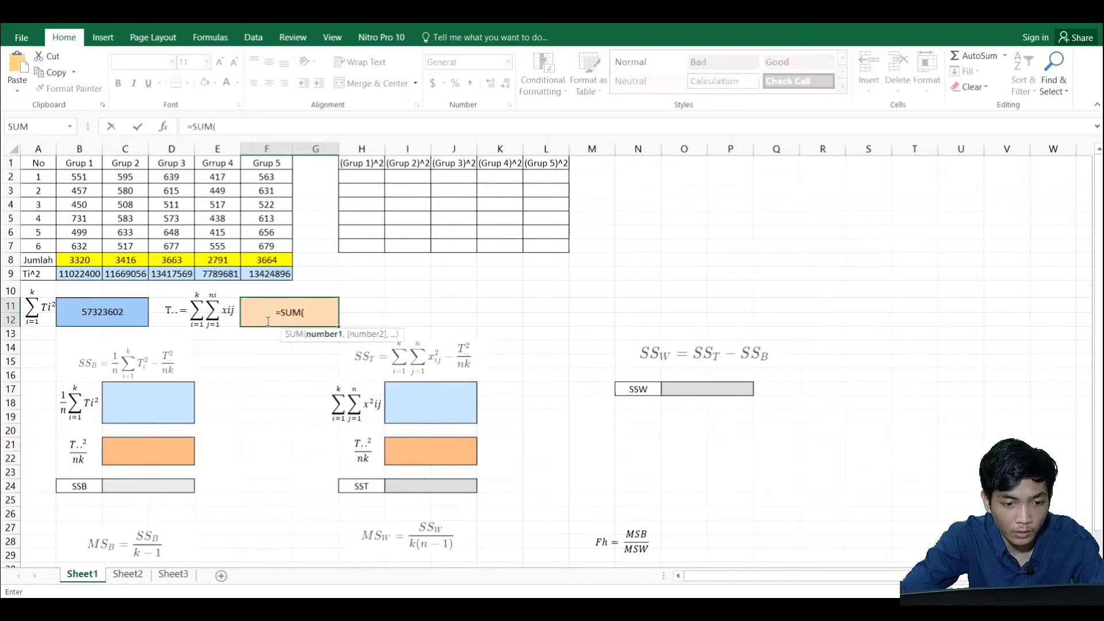
drag(80, 177, 266, 246)
key(Return)
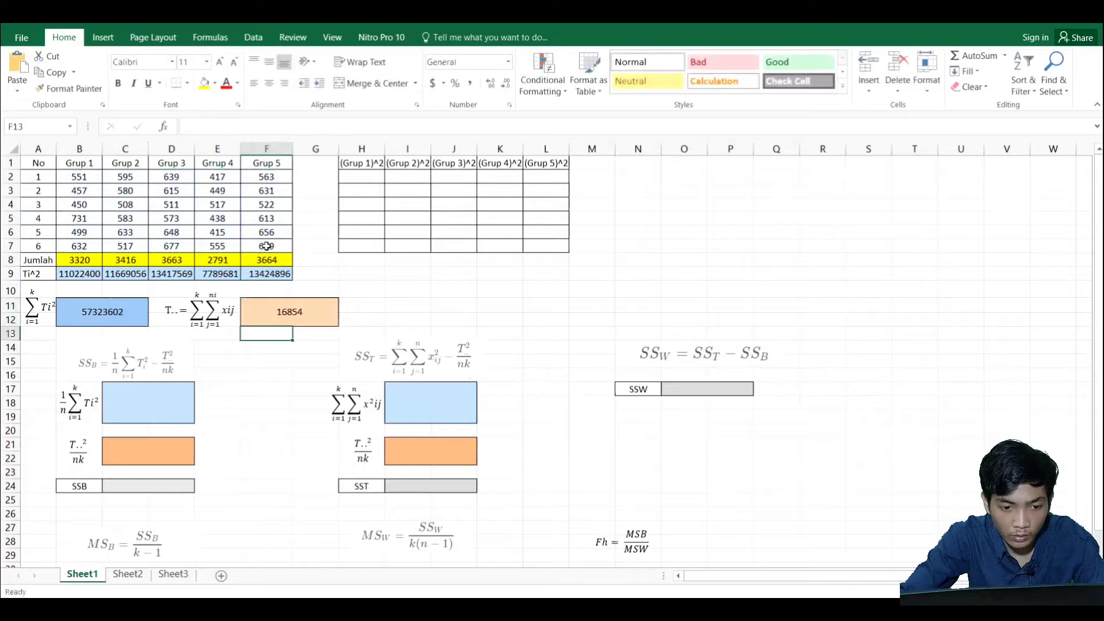
click(256, 385)
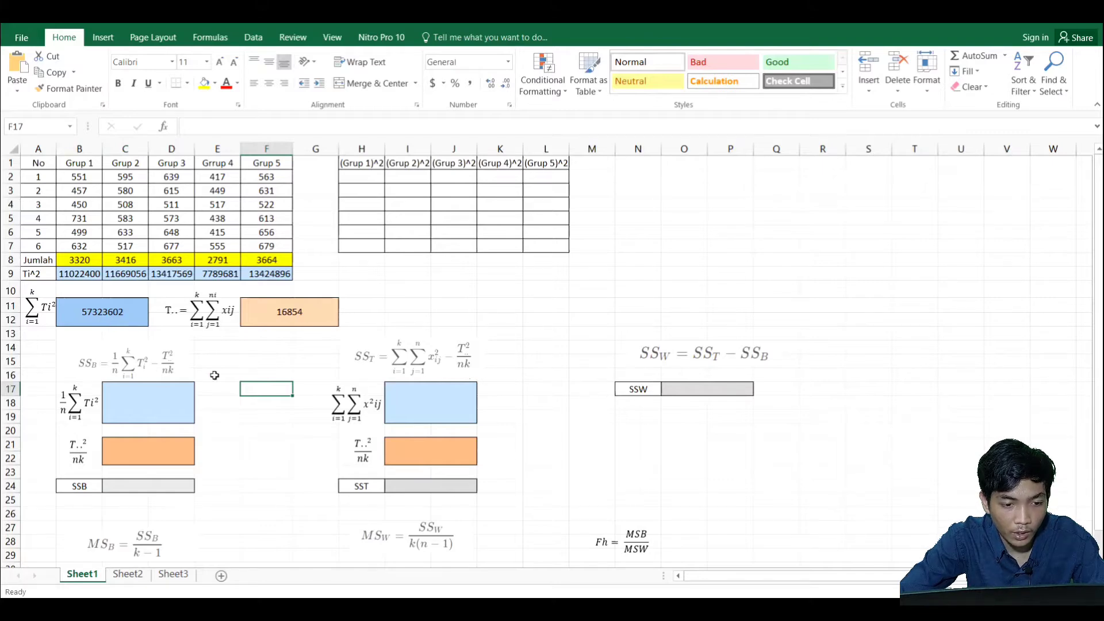
click(237, 373)
click(248, 375)
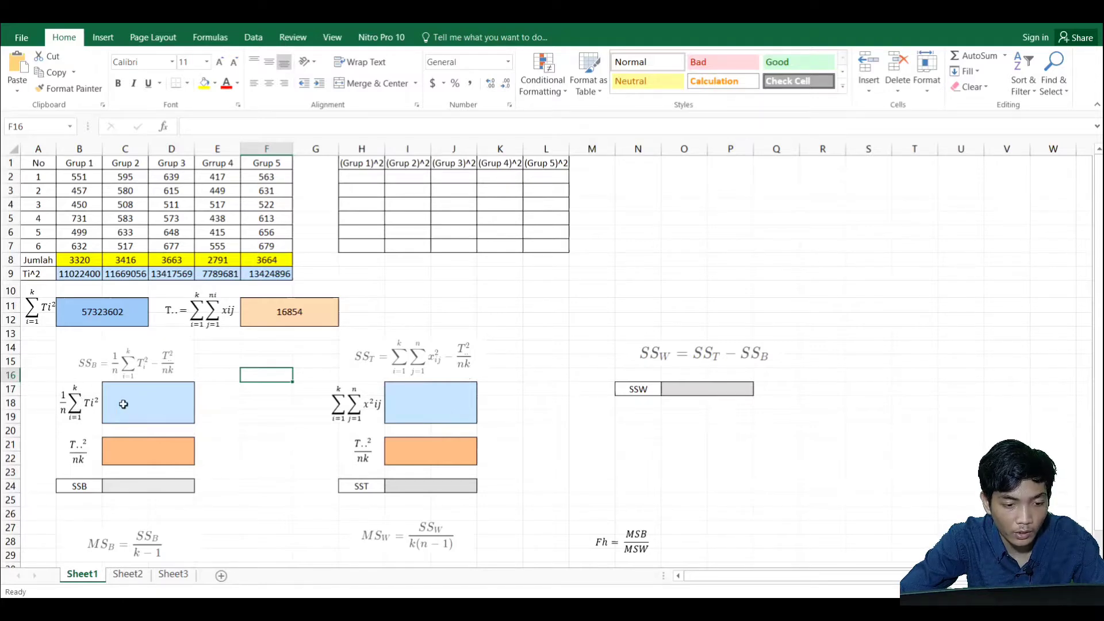
- Calculate the (1/n)ΣTi² term of SSB in C17 with the formula =B11/6
click(173, 414)
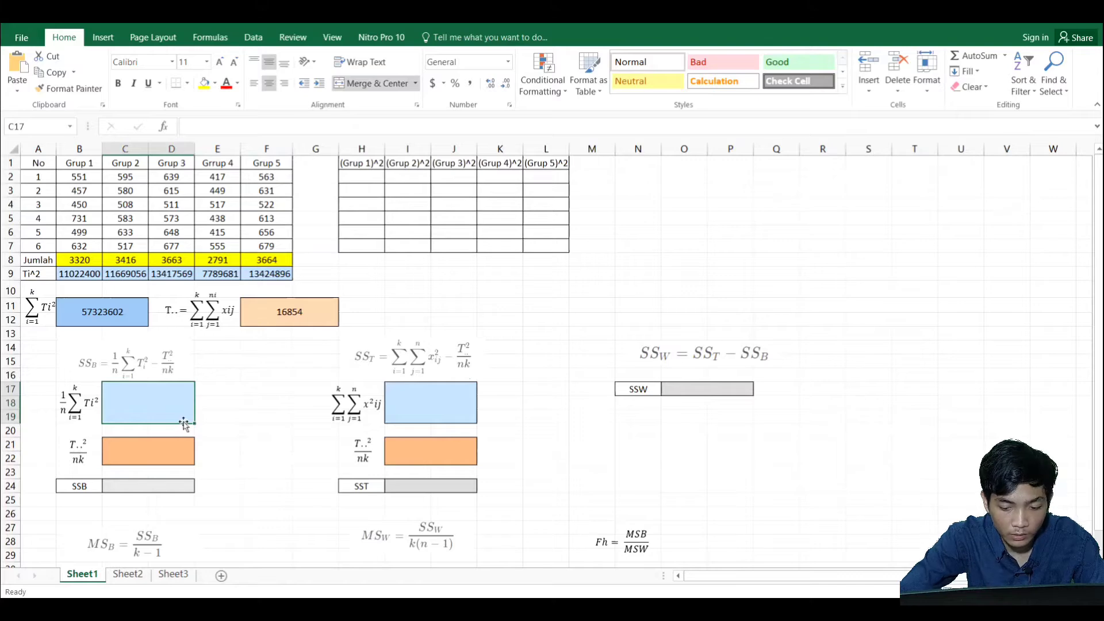
text(=)
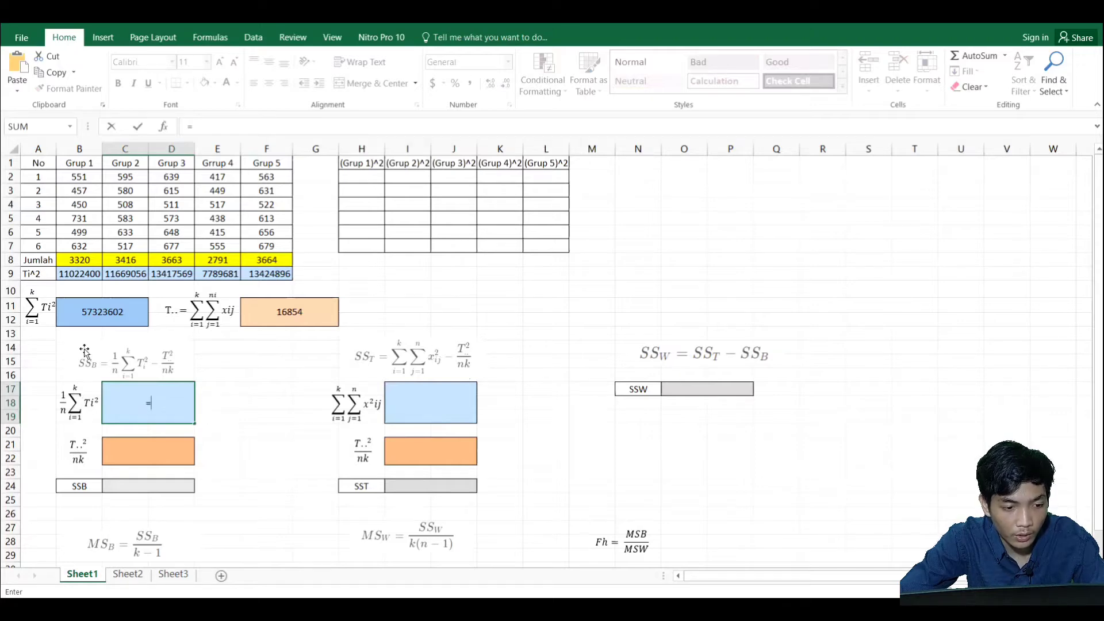
click(100, 314)
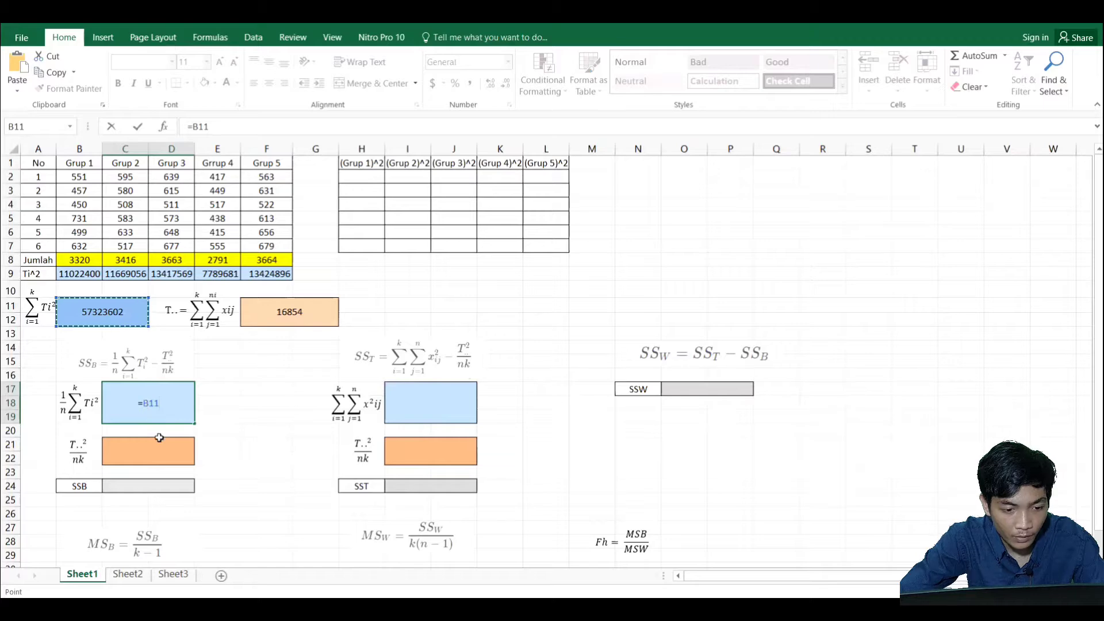
text(/)
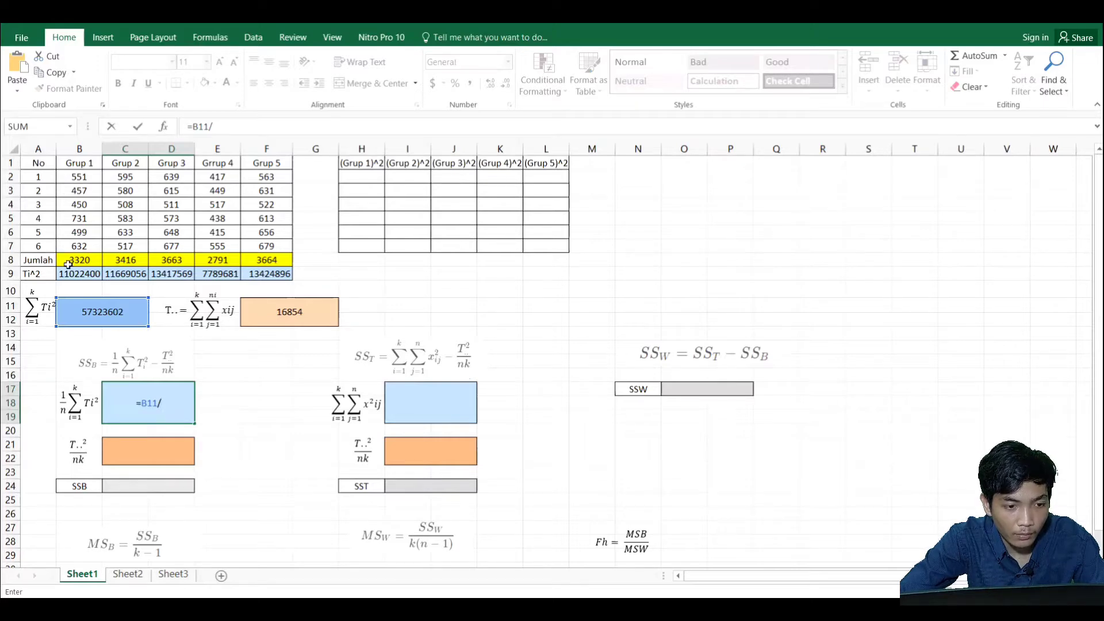
text(6)
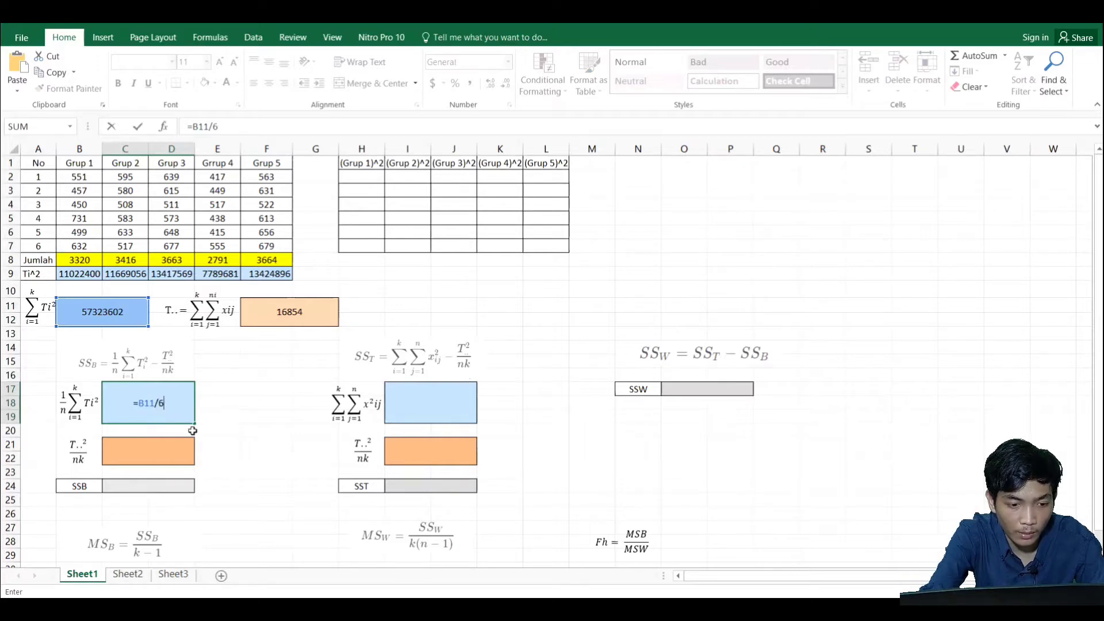
key(Return)
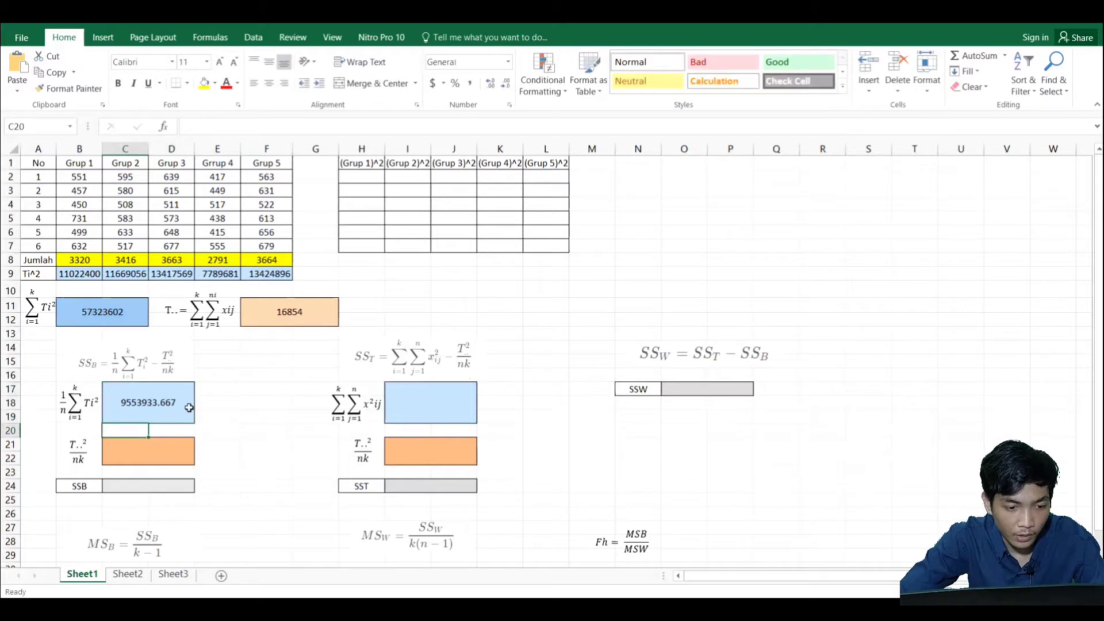
click(172, 410)
click(218, 419)
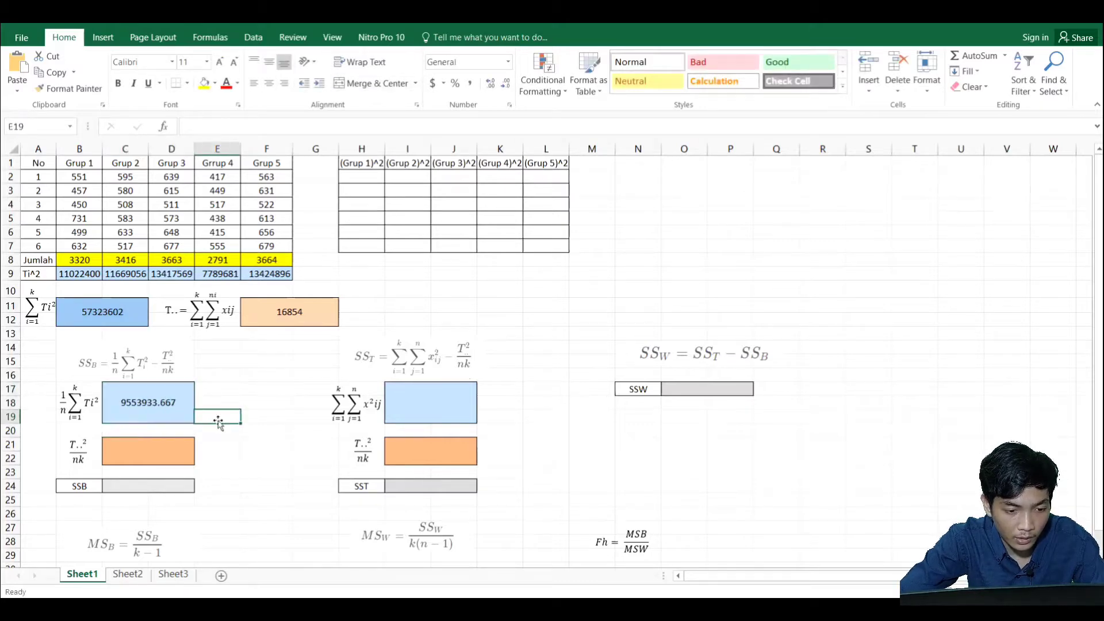
- Calculate the T..²/nk term of SSB in C21 with the formula =F11^2/30
click(172, 459)
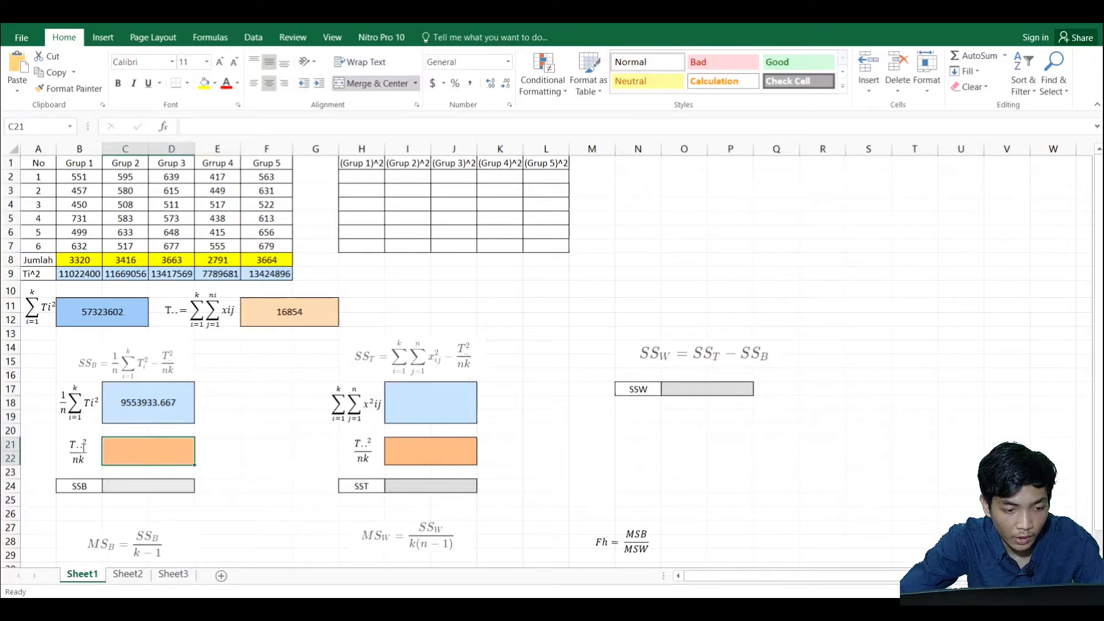
click(322, 311)
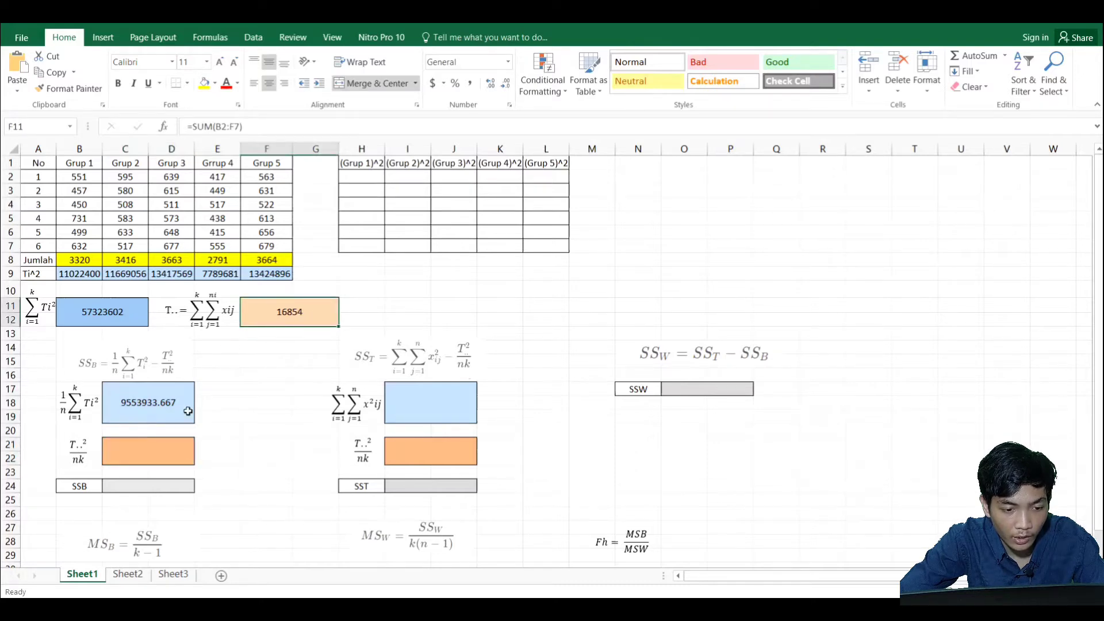
click(169, 451)
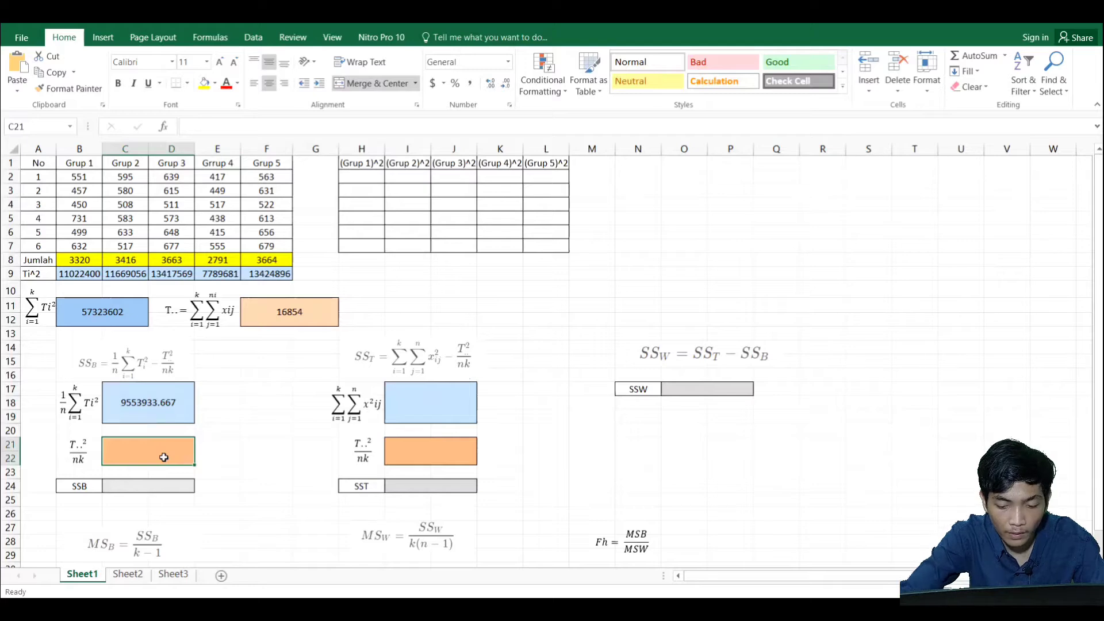
text(=)
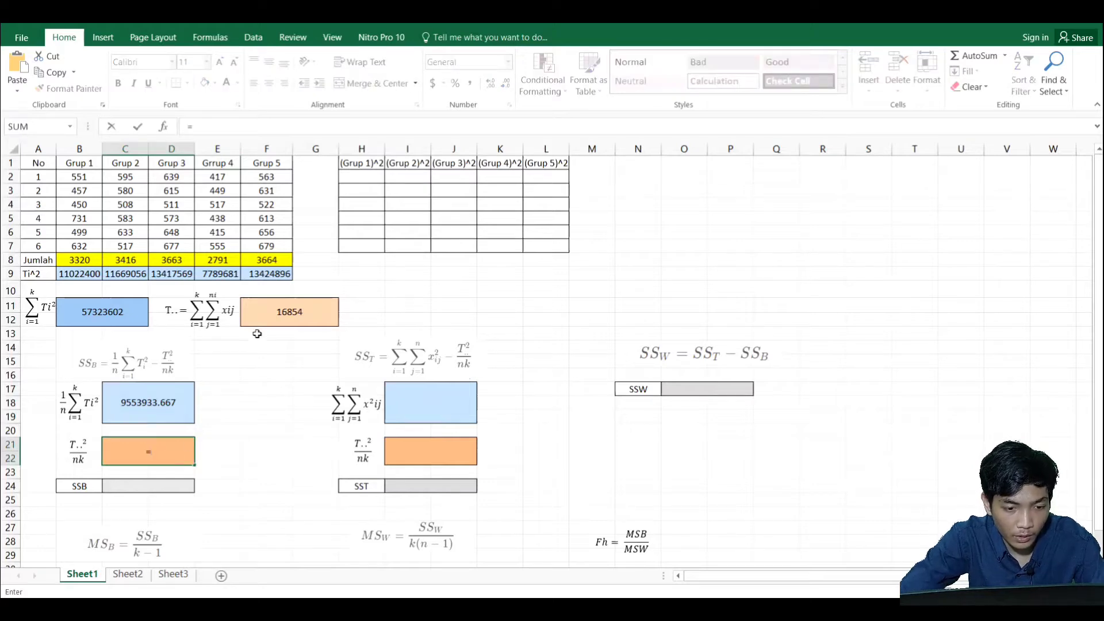
click(274, 315)
text(^)
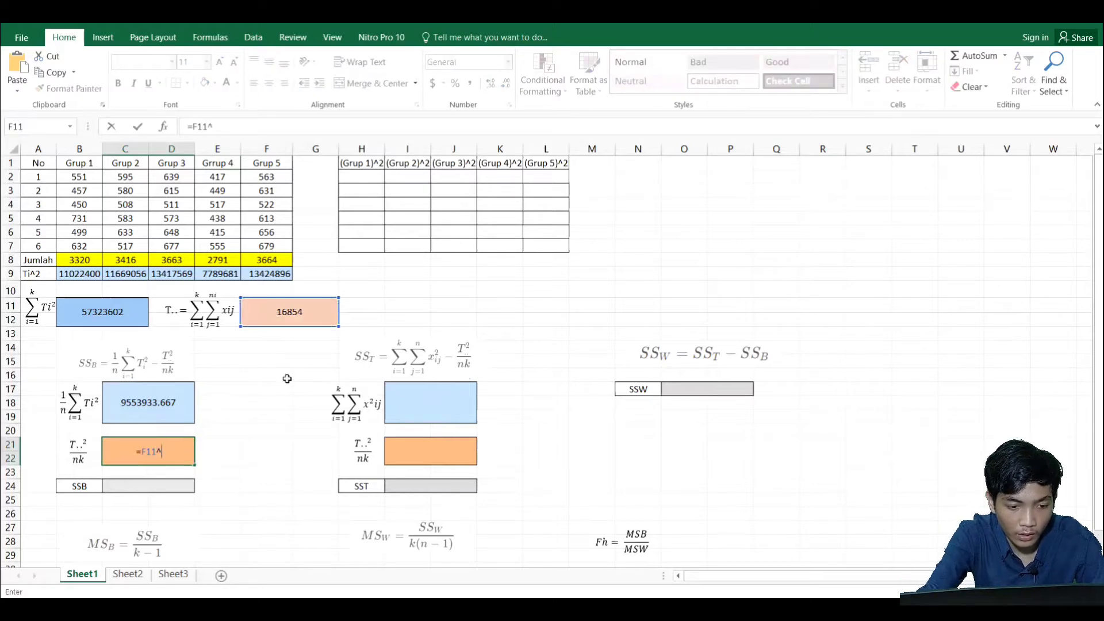
text(2)
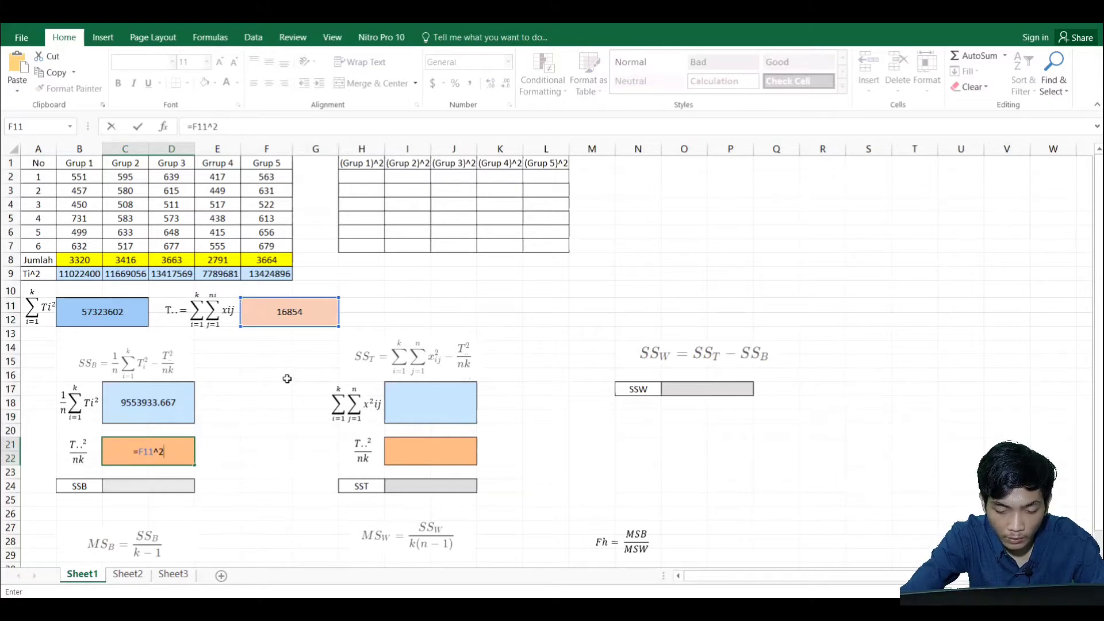
text(/)
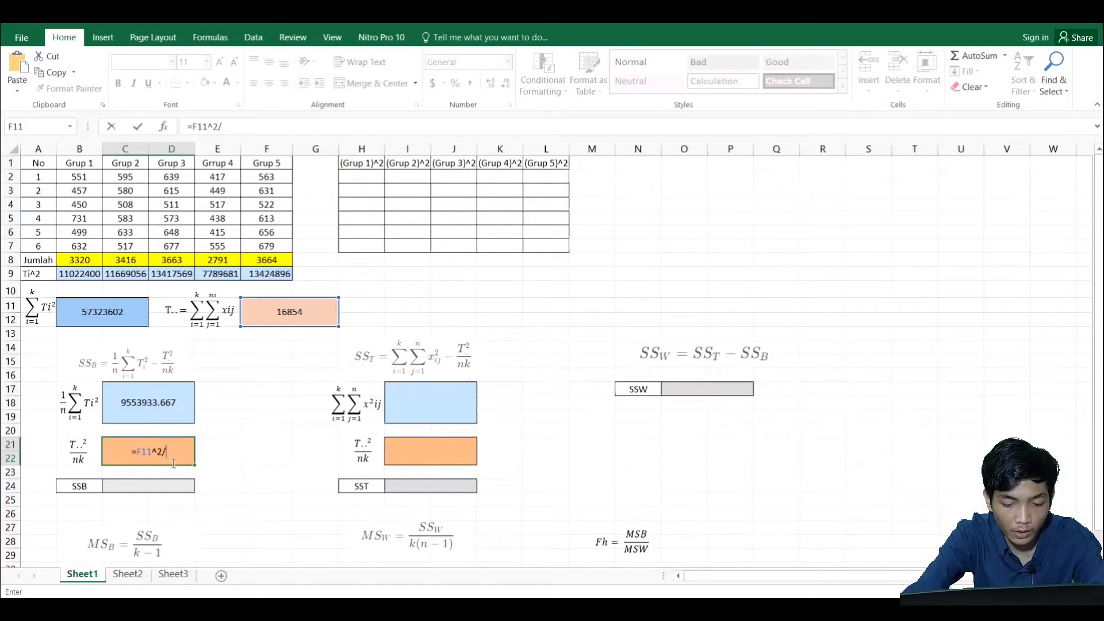
text(30)
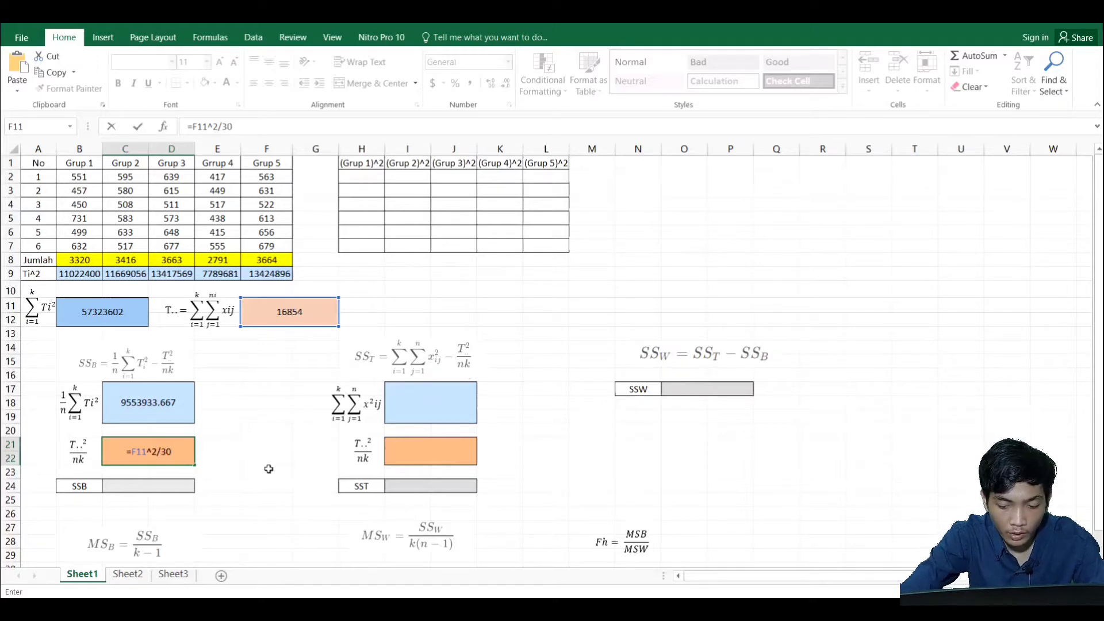
click(269, 468)
click(181, 456)
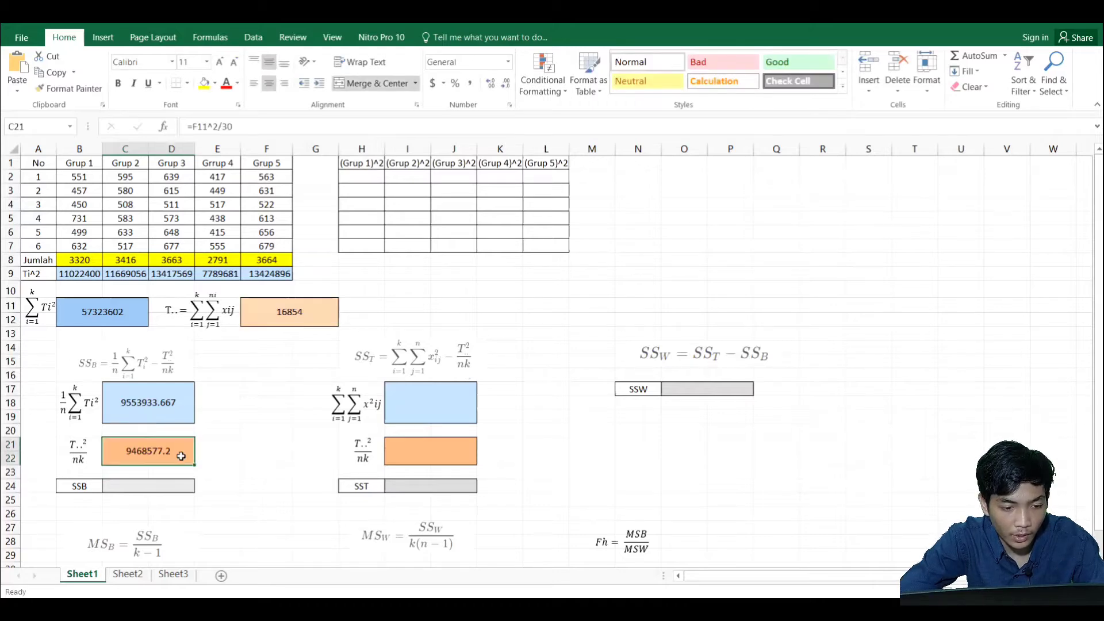
- Calculate SSB in C24 by subtracting the T..²/nk term from the (1/n)ΣTi² term with =C17-C21
click(154, 484)
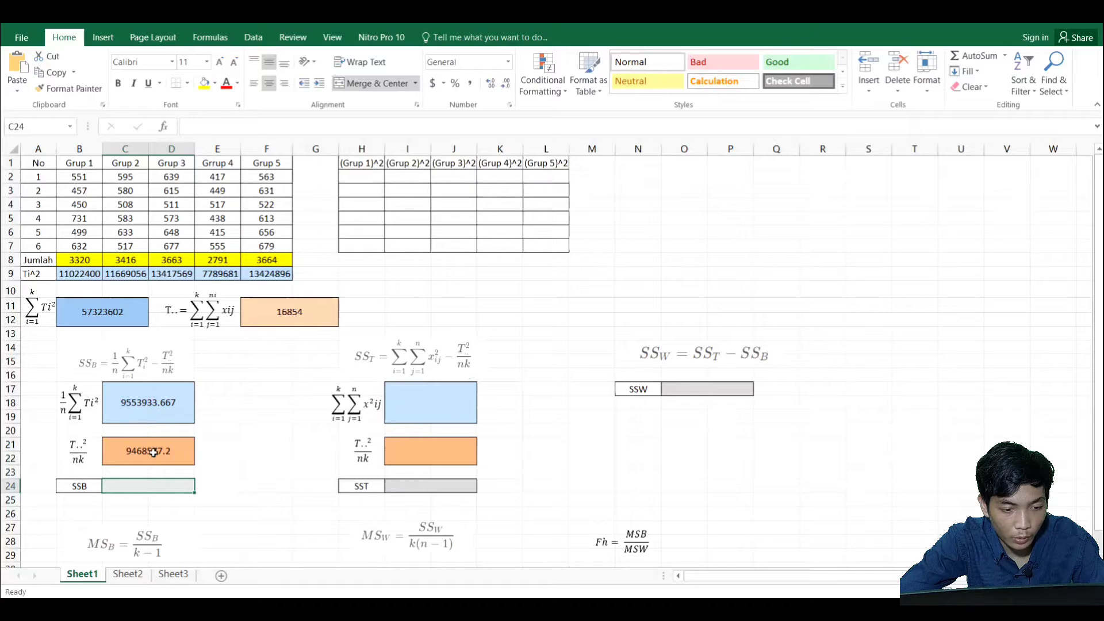
text(=)
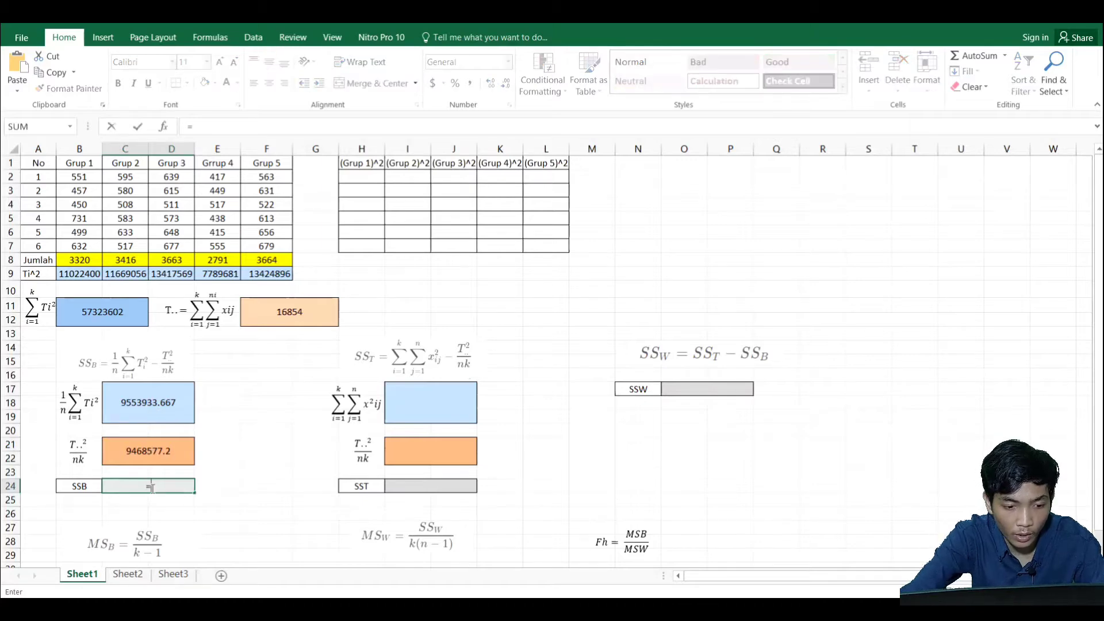
click(142, 409)
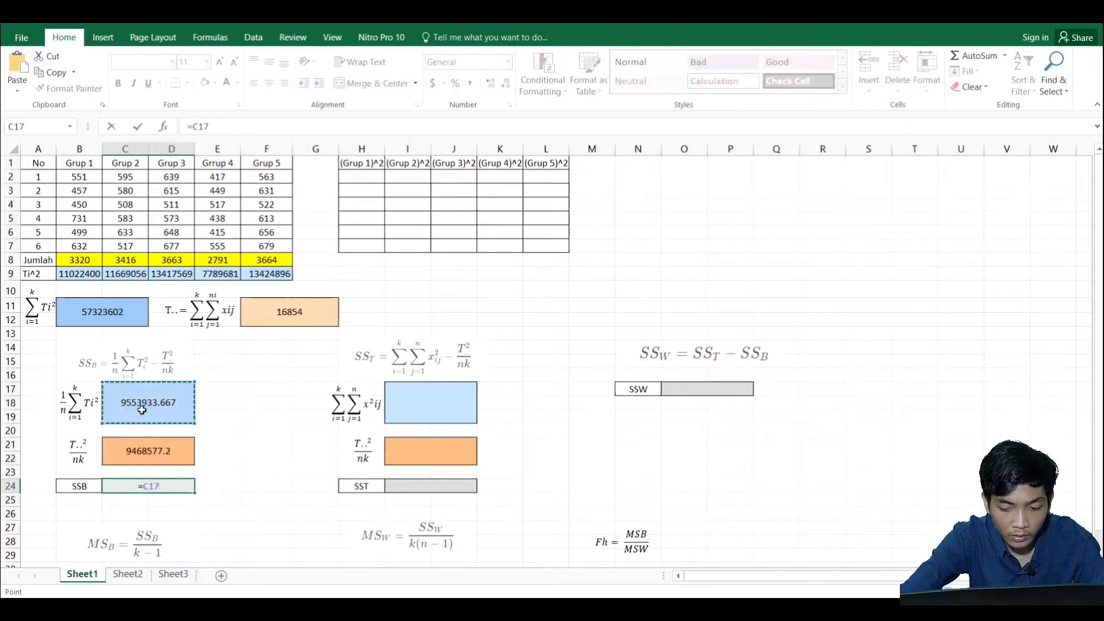
text(-)
click(169, 460)
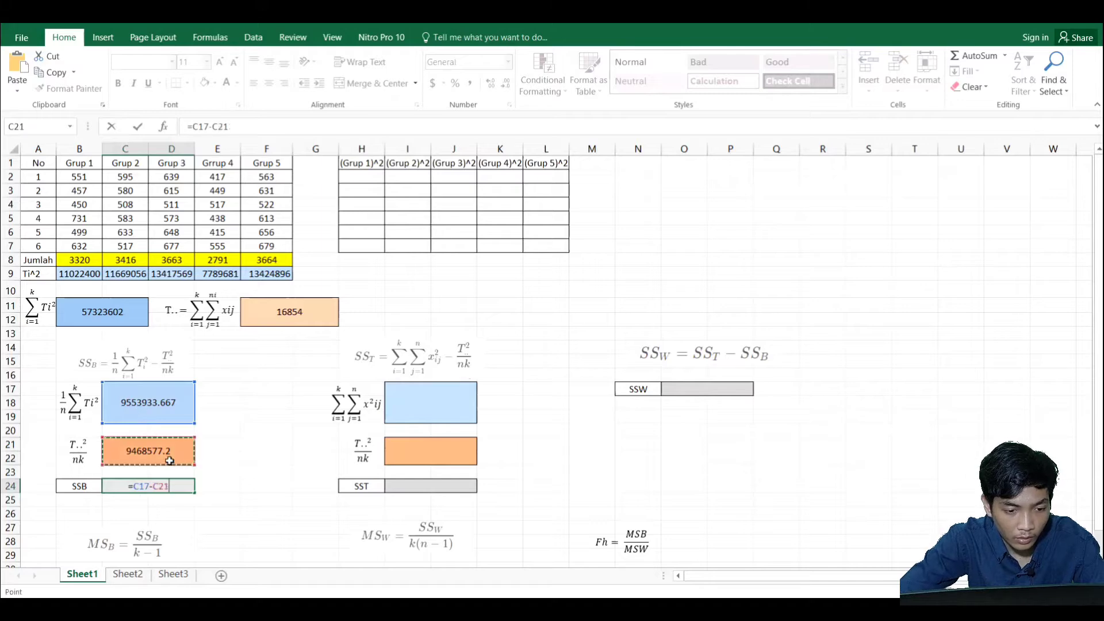
key(Return)
click(219, 483)
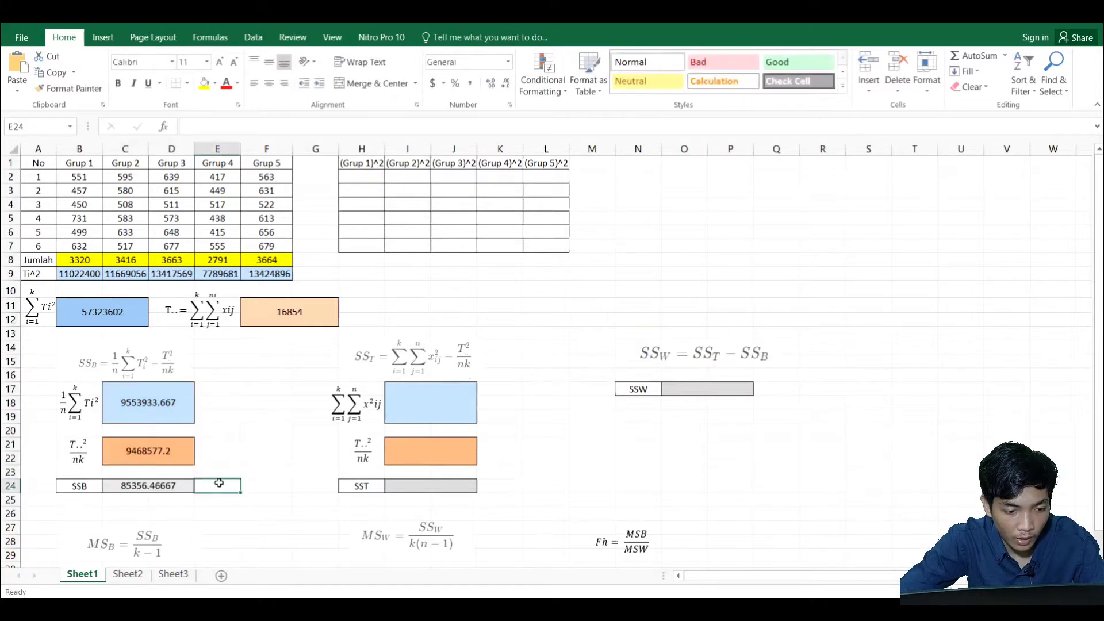
click(177, 485)
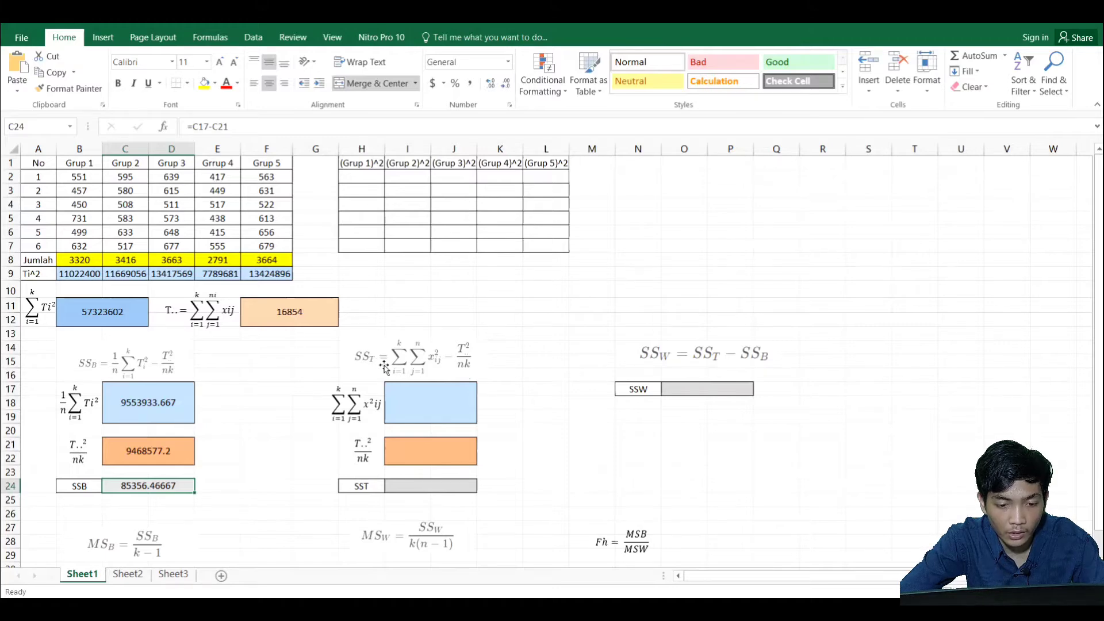
- Square Grup 1's first value in H2 with =B2^2 and fill the formula across to L2
click(359, 178)
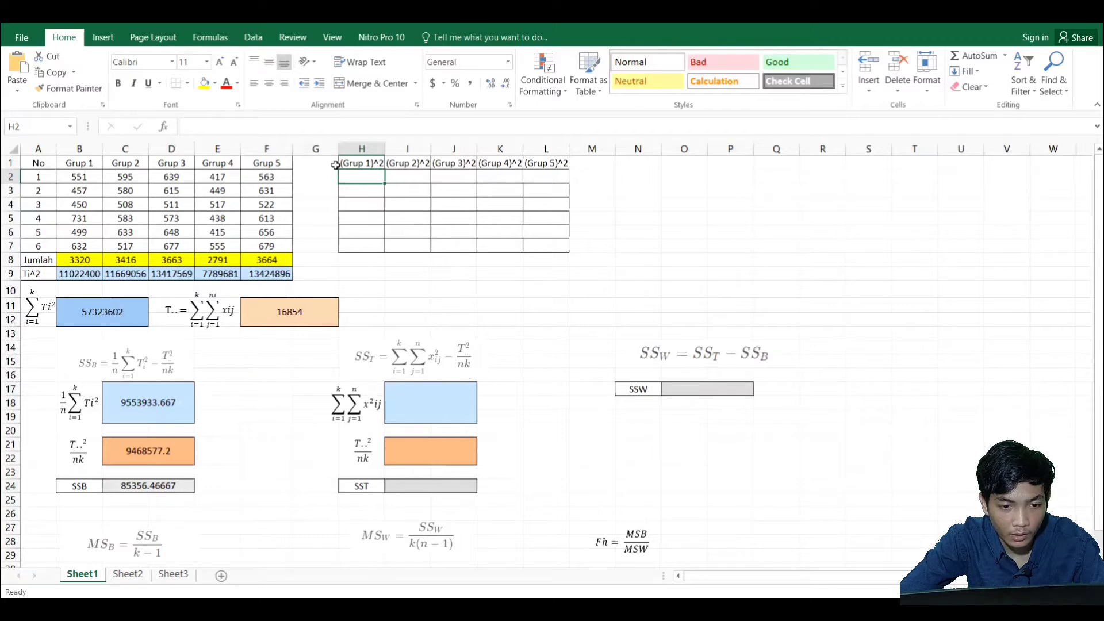
text(=)
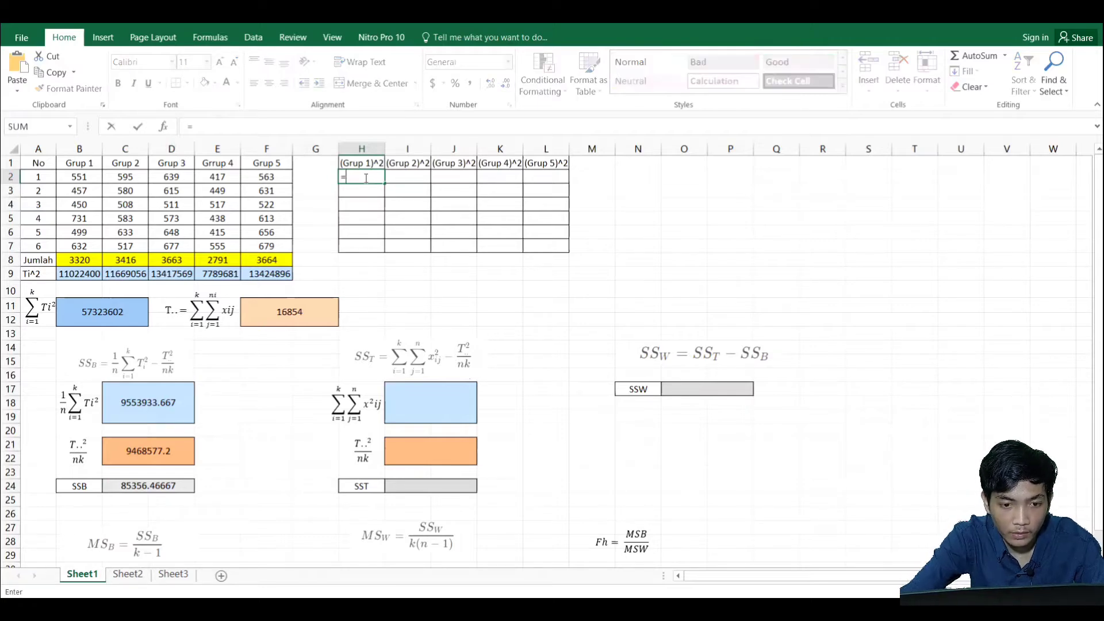
click(94, 179)
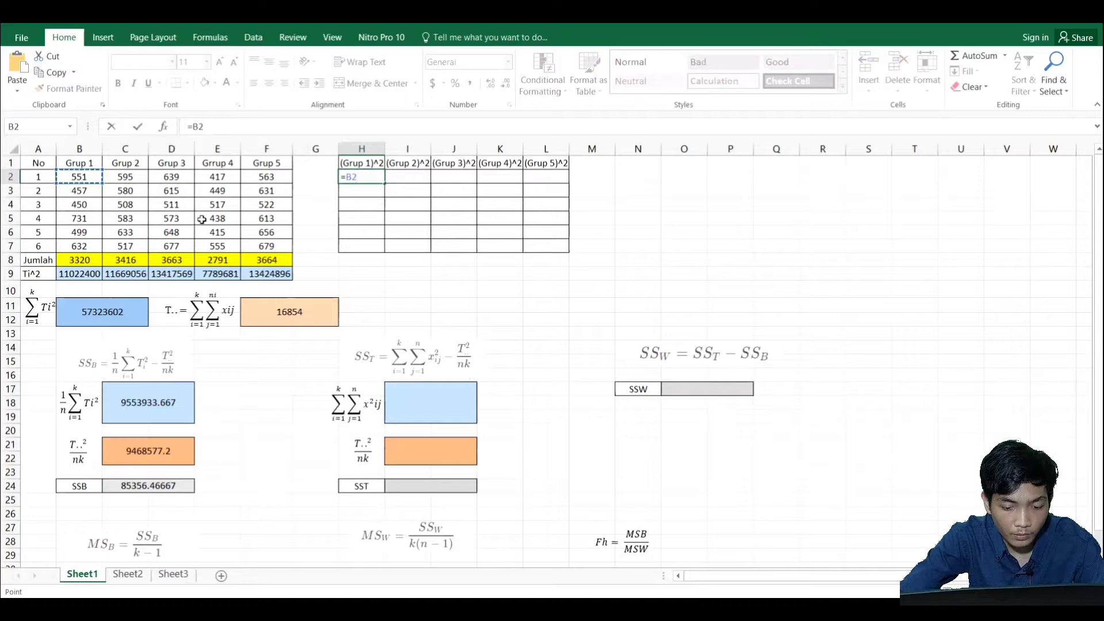
text(^2)
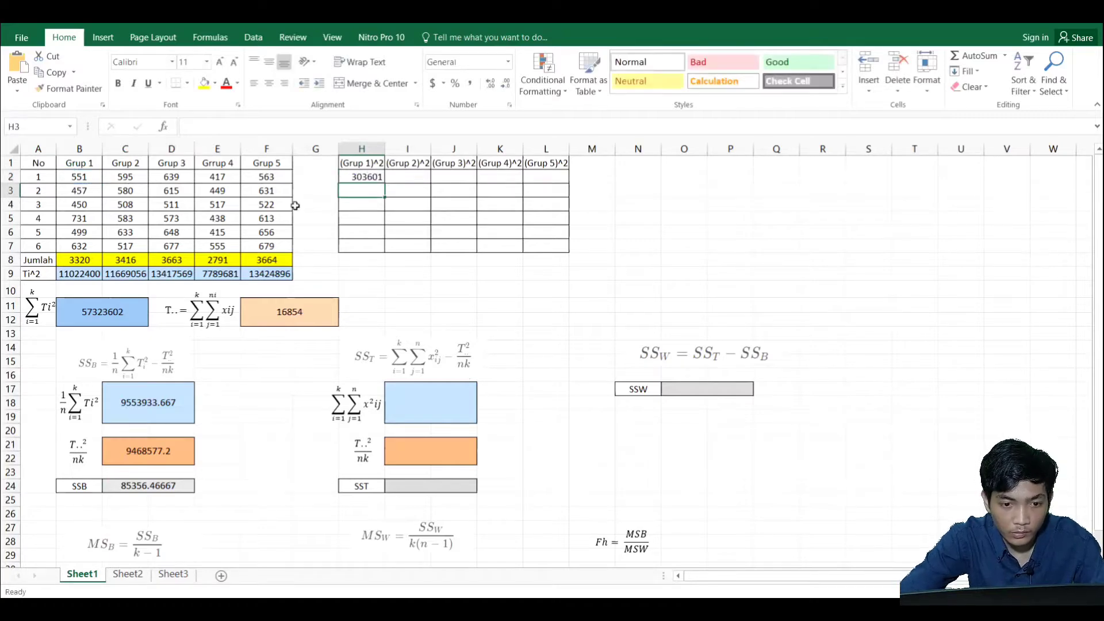
key(Return)
click(368, 179)
drag(384, 181, 544, 178)
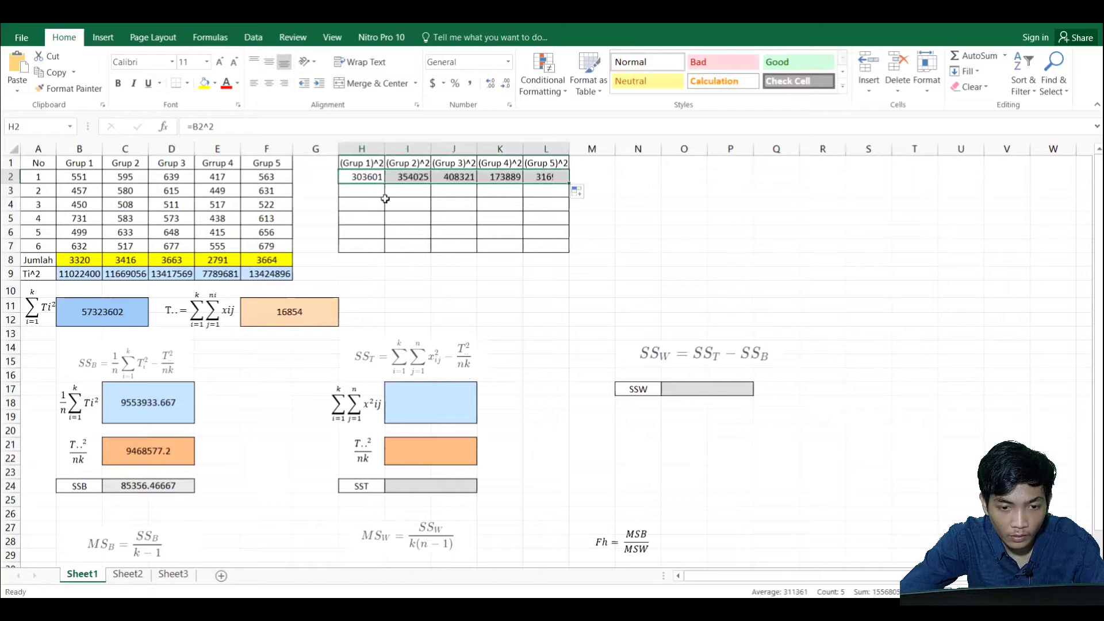
- Square Grup 1's second and third values in the (Grup 1)^2 column with =B3^2 in H3 and =B4^2 in H4
click(366, 190)
text(=)
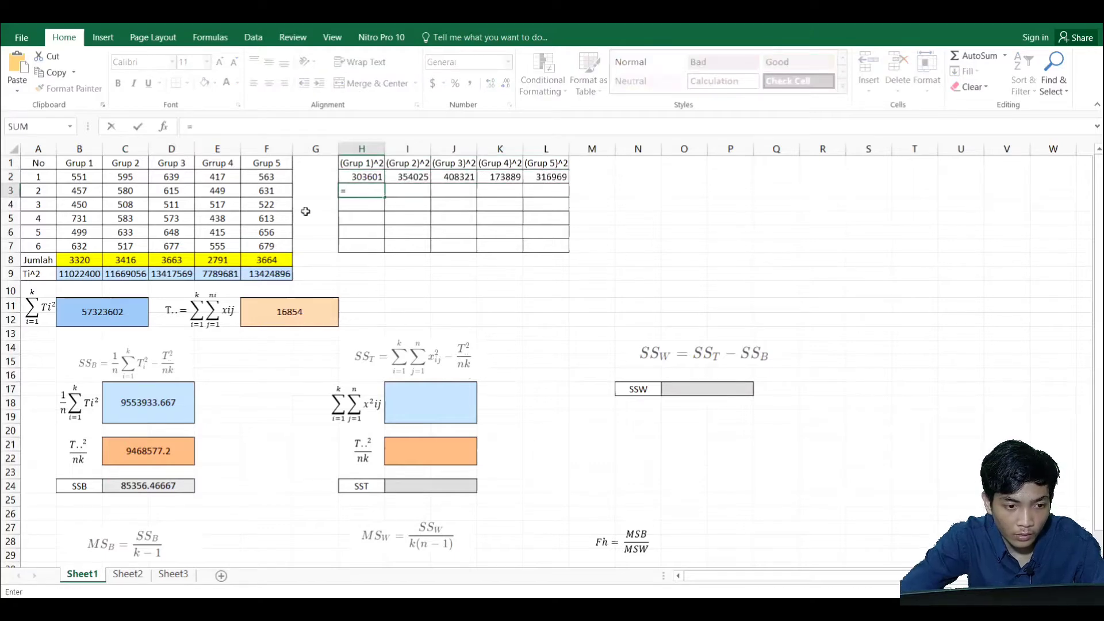
click(89, 191)
text(^2)
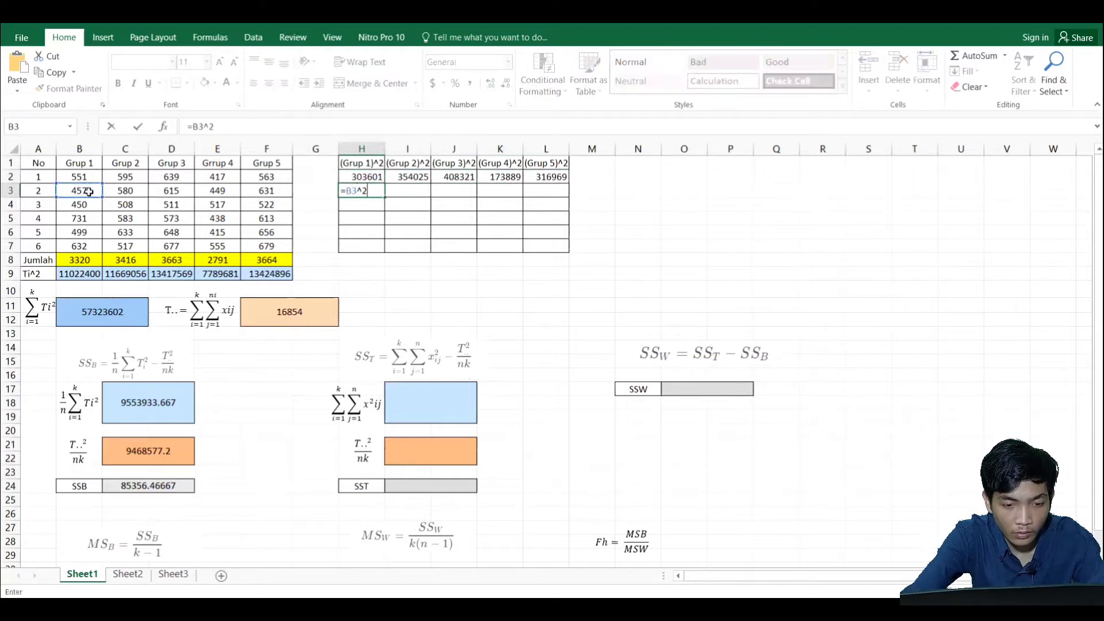
key(Return)
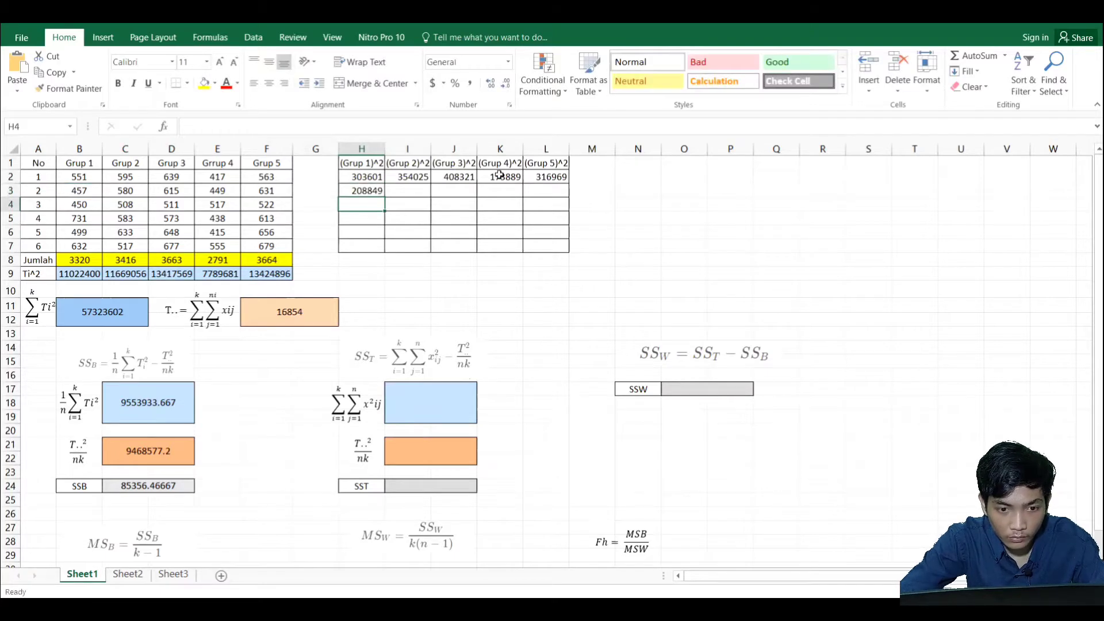
text(=)
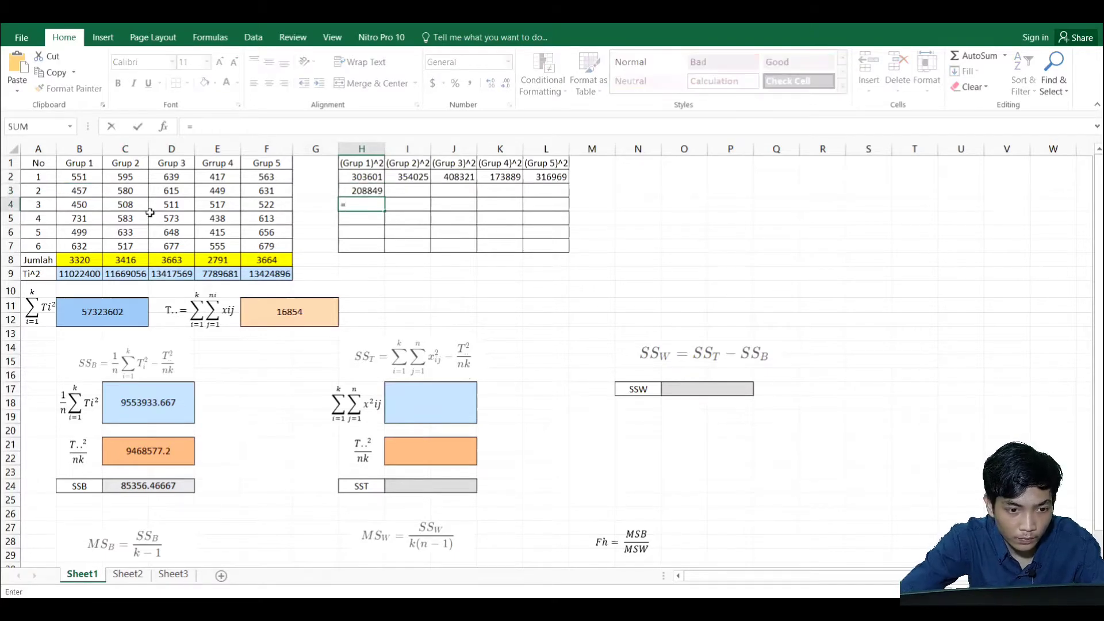
click(90, 206)
text(^2)
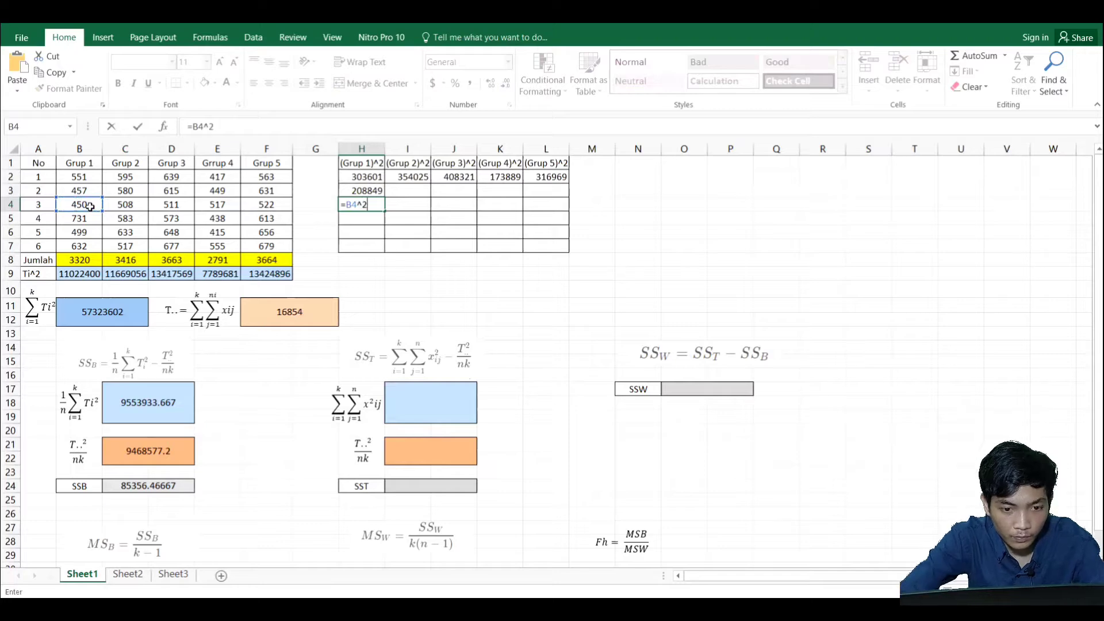
key(Return)
- Square Grup 1's remaining values with =B5^2 in H5, =B6^2 in H6 and =B7^2 in H7
text(=)
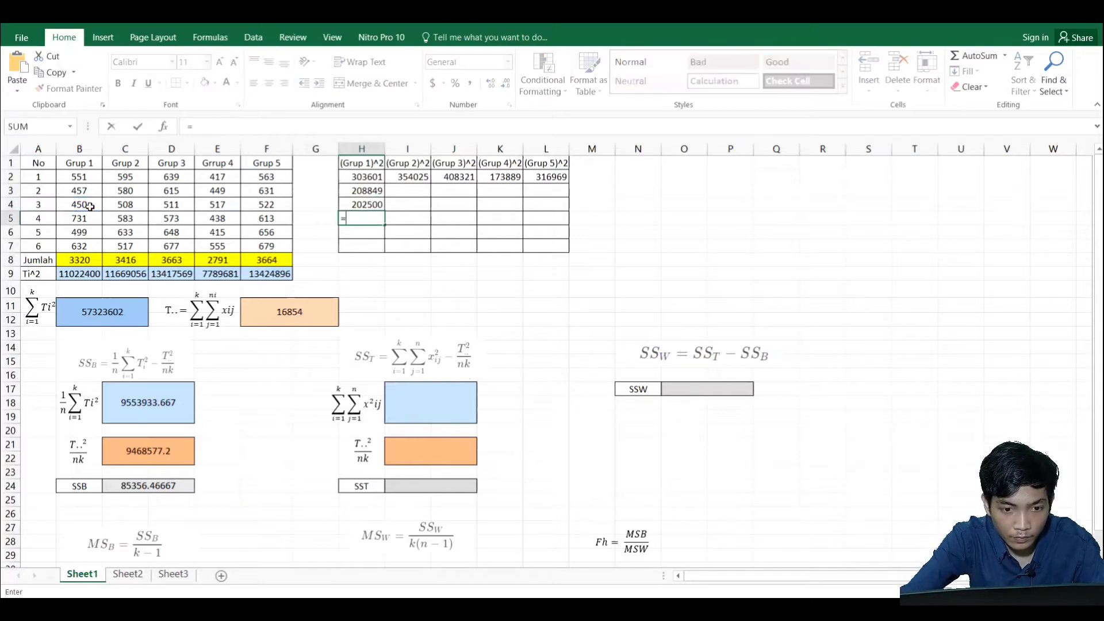
click(91, 220)
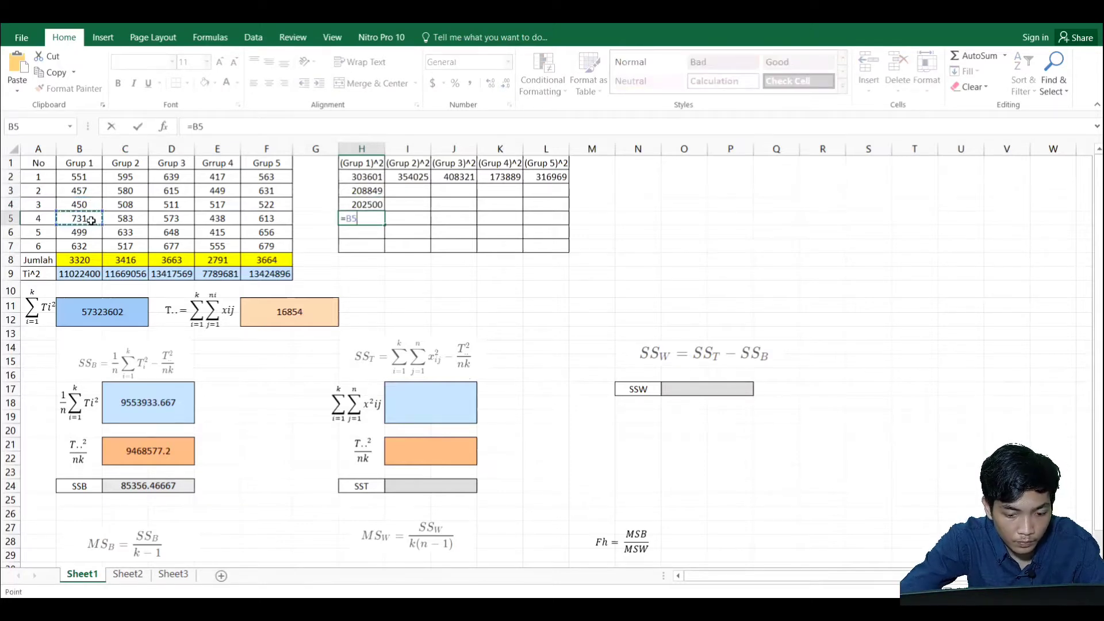
text(^2)
key(Return)
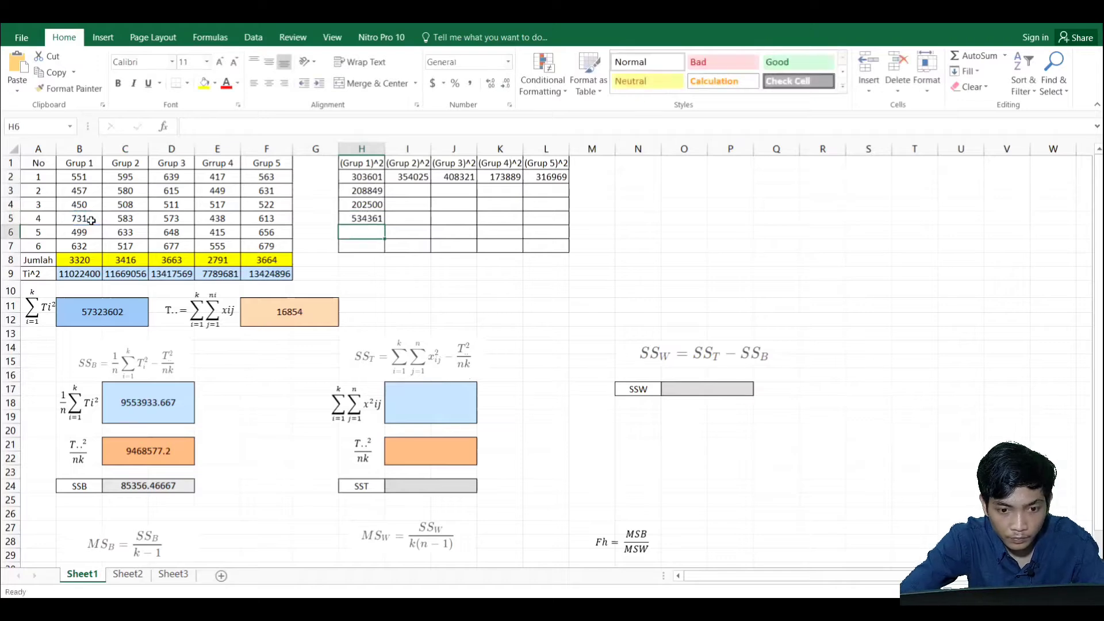
text(=)
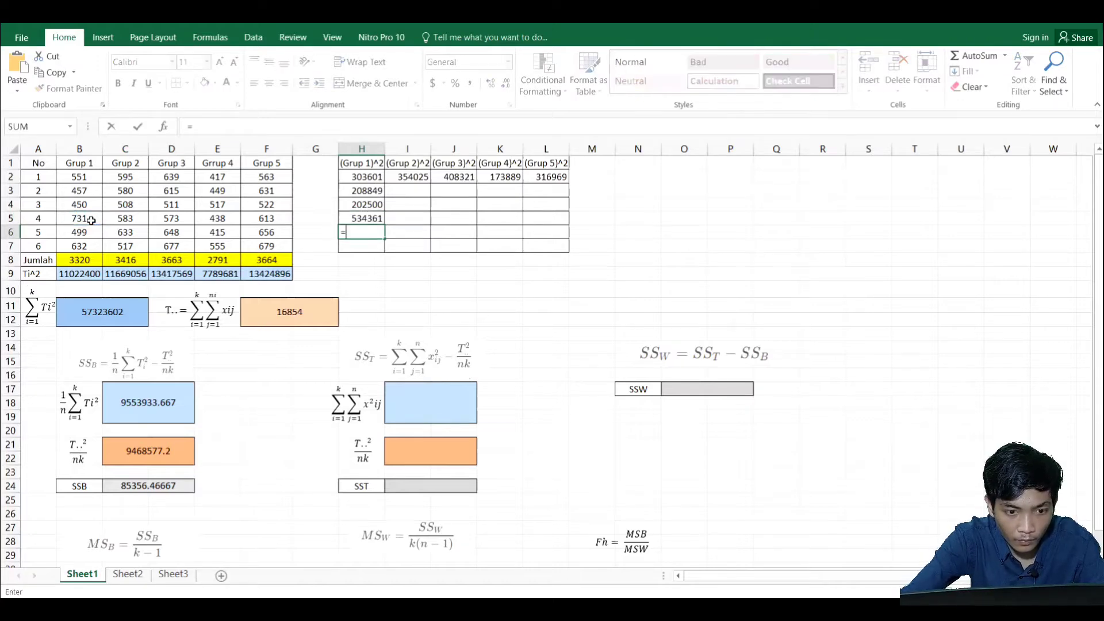
click(85, 230)
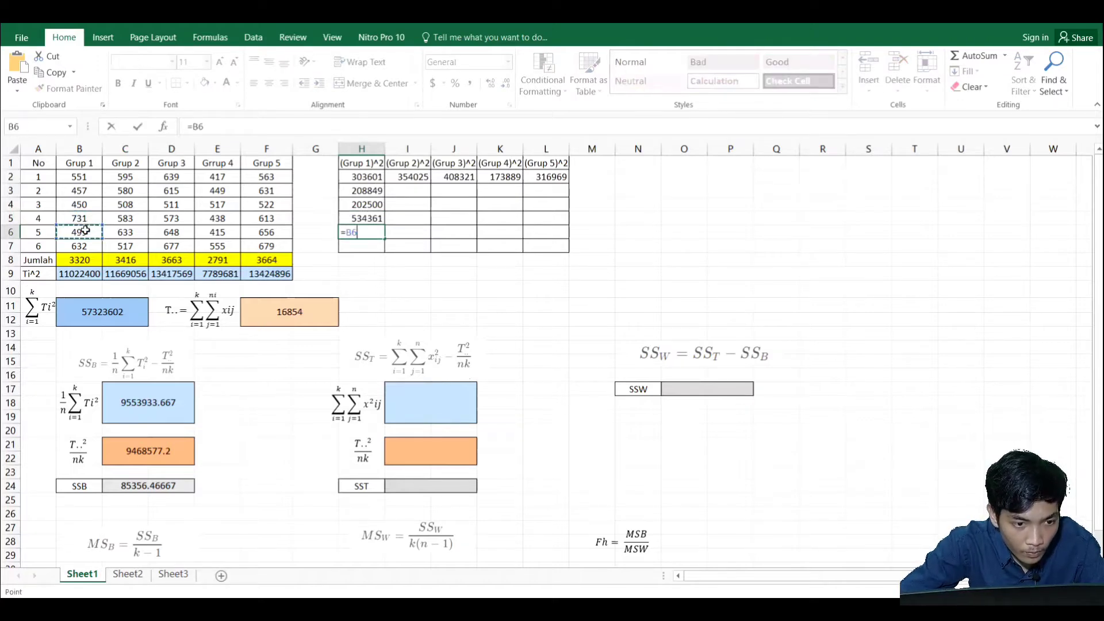
text(^2)
key(Return)
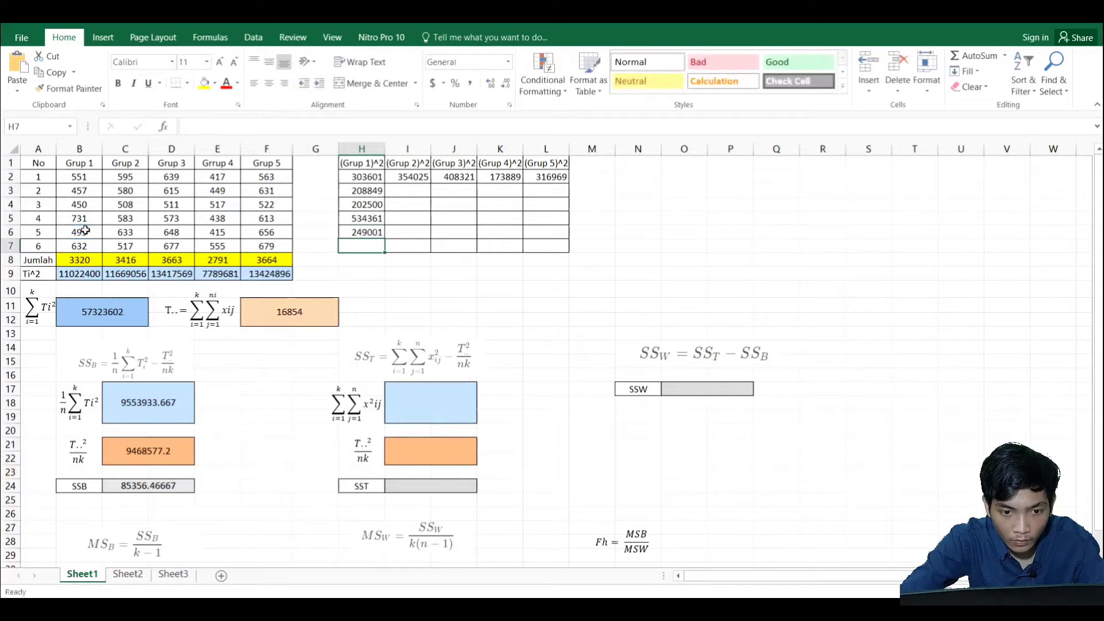
text(=)
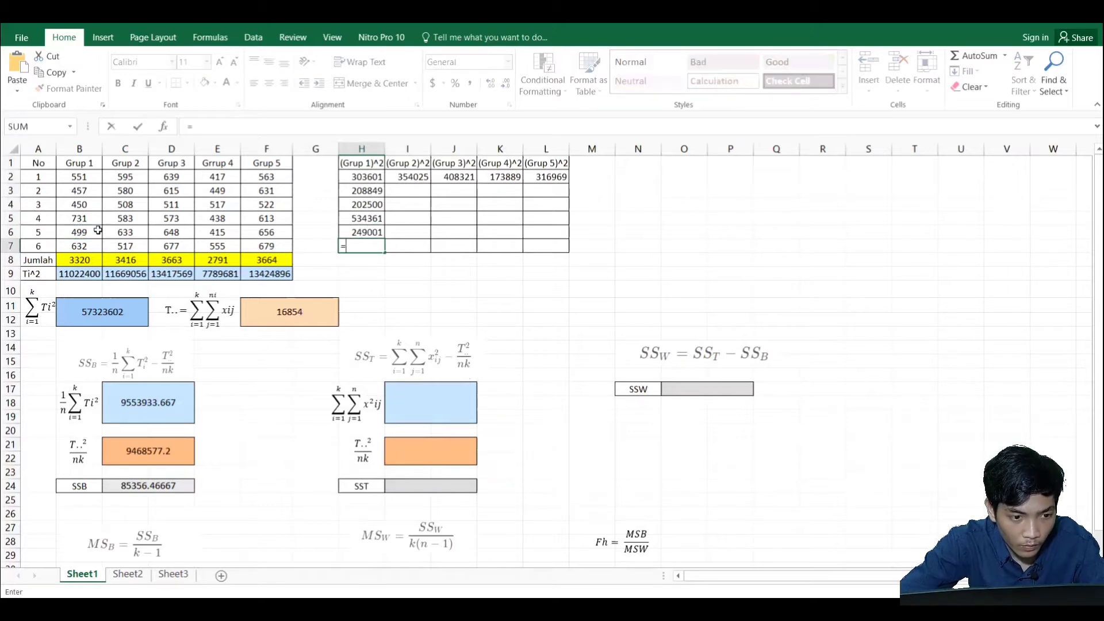
click(83, 247)
text(^2)
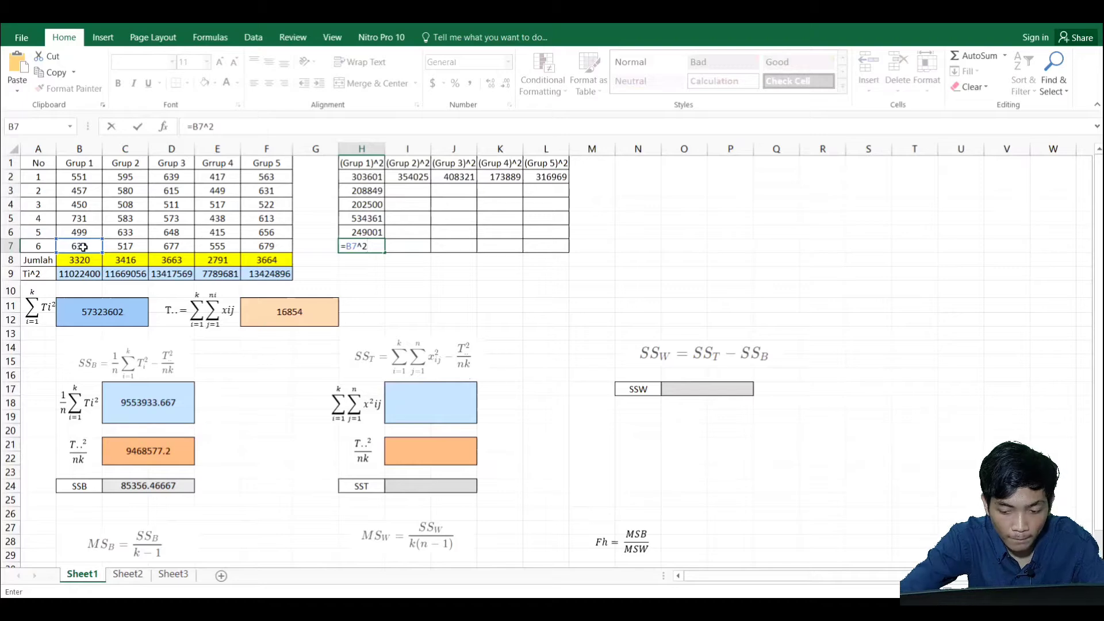
key(Return)
- Fill the squaring formula in H3 across to L3 for the other four groups
click(372, 190)
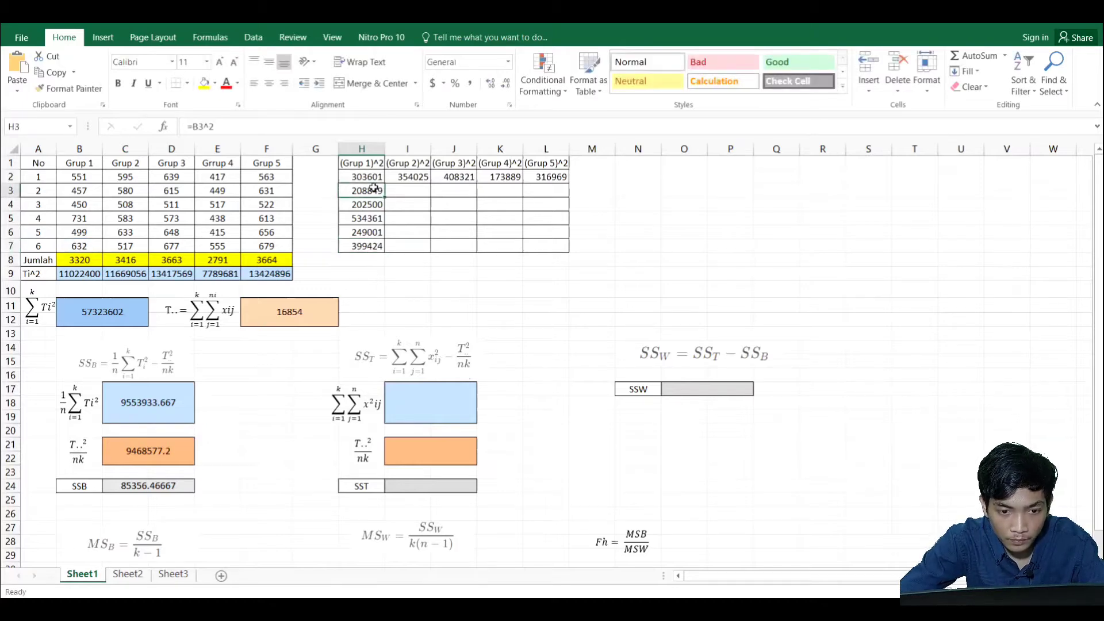
drag(383, 196, 551, 196)
click(362, 204)
drag(383, 211, 544, 215)
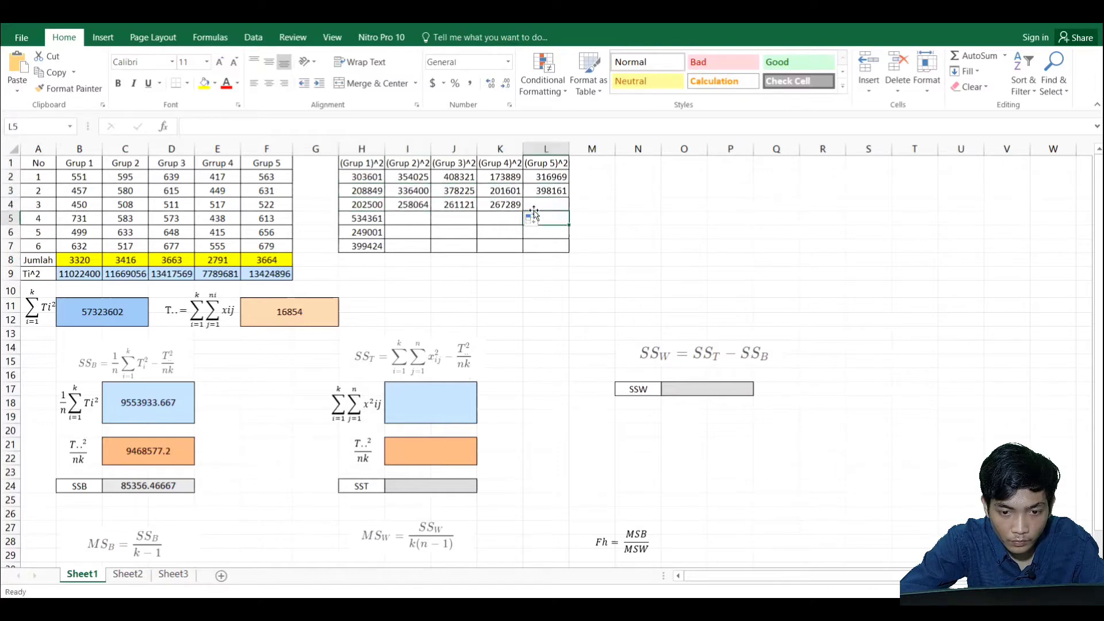
click(515, 205)
key(ctrl+z)
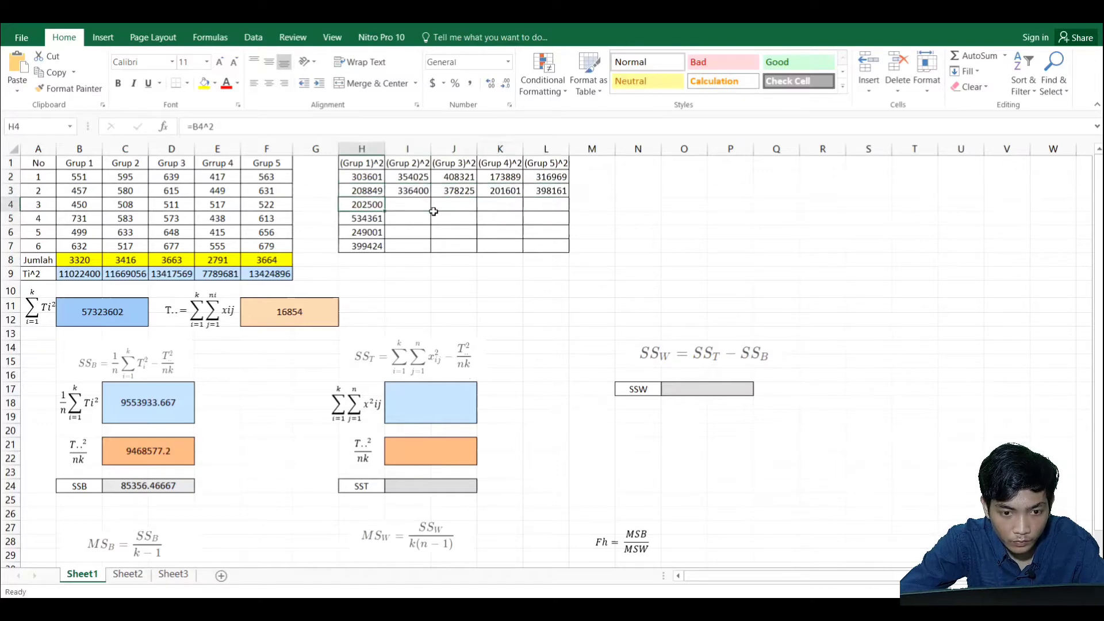
- Fill the squaring formula in H4 across to L4 for Grup 2 through Grup 5
click(376, 205)
drag(385, 211, 544, 208)
click(362, 217)
drag(384, 225, 541, 223)
click(526, 223)
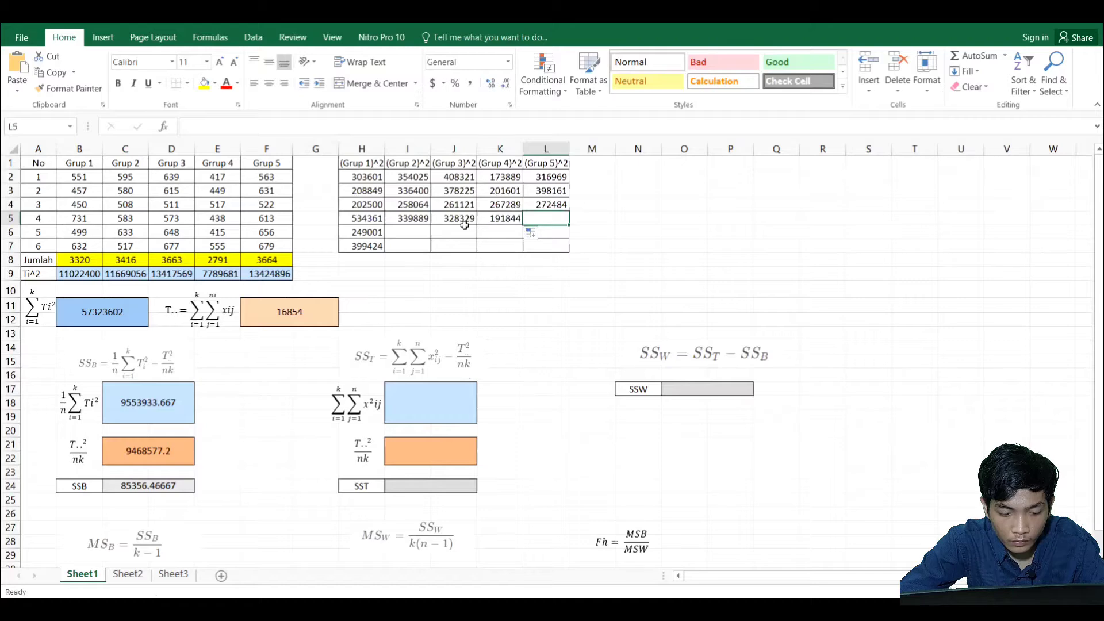
key(ctrl+z)
- Fill the squaring formulas in H5, H6 and H7 across to column L to complete the squared-values table
drag(384, 226, 555, 221)
click(384, 239)
drag(384, 239, 557, 233)
click(379, 234)
click(379, 247)
drag(385, 251, 567, 252)
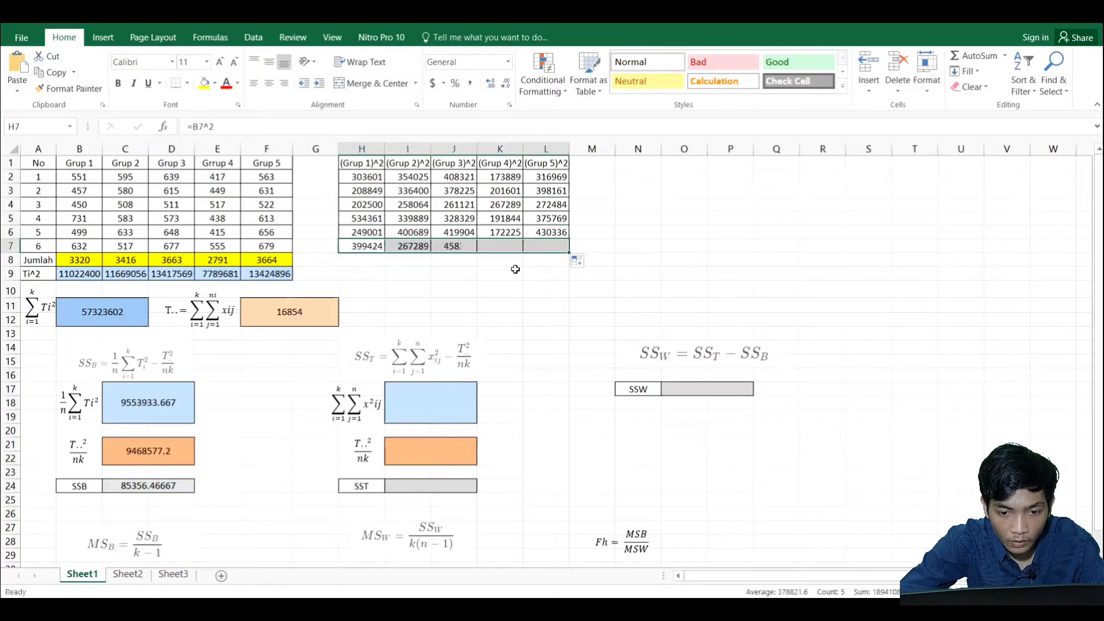
click(457, 274)
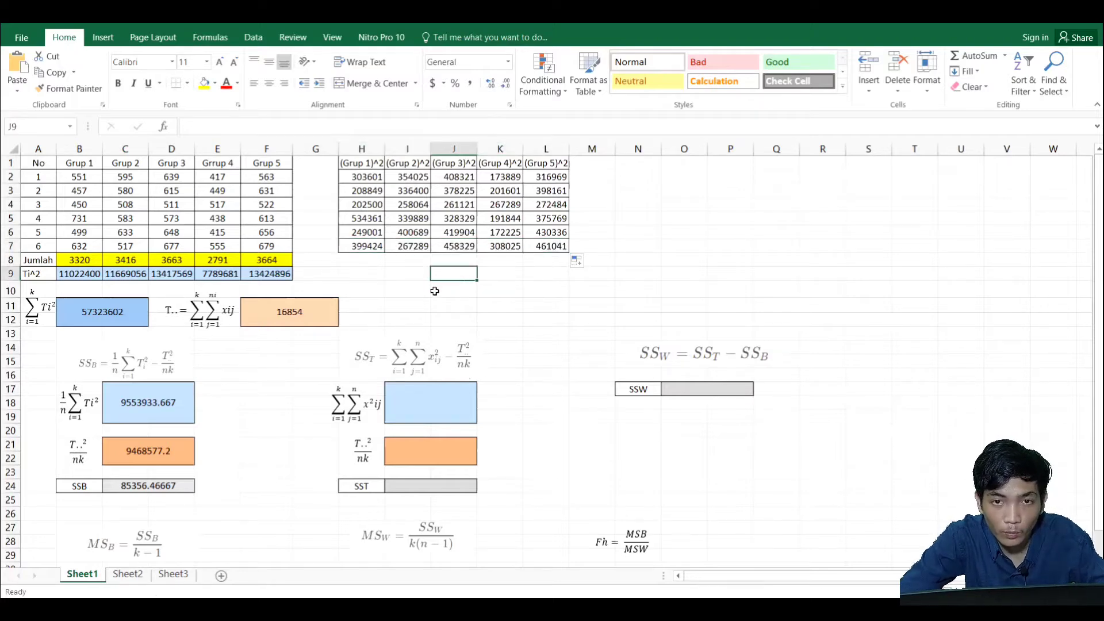
- Calculate the ΣΣx²ij term in I17 by summing all squared values with =SUM(H2:L7)
click(432, 397)
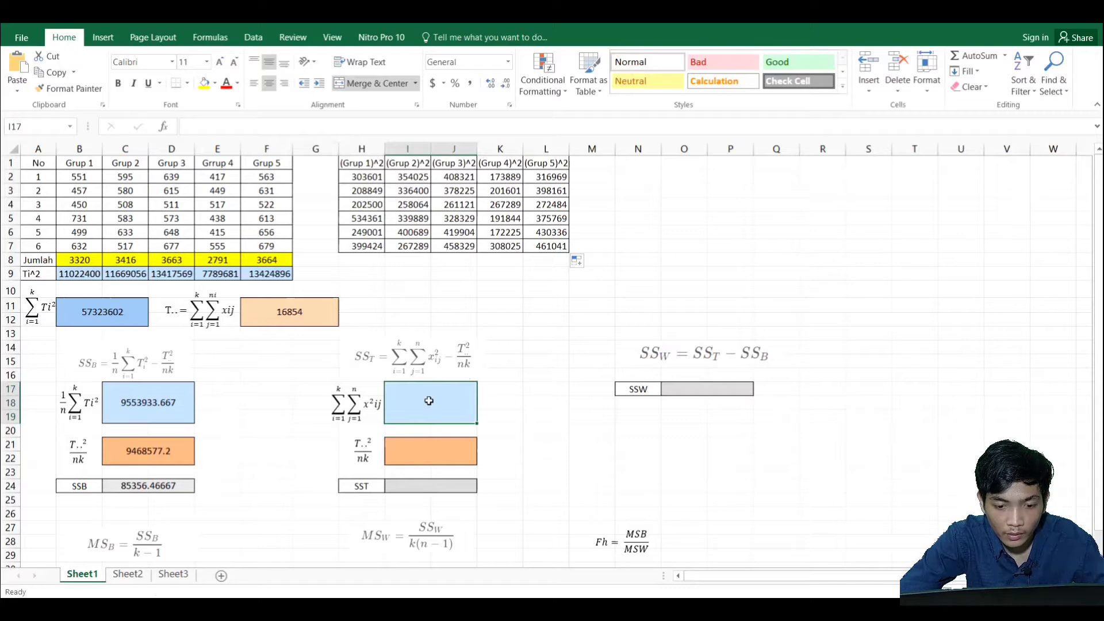
text(=SUM)
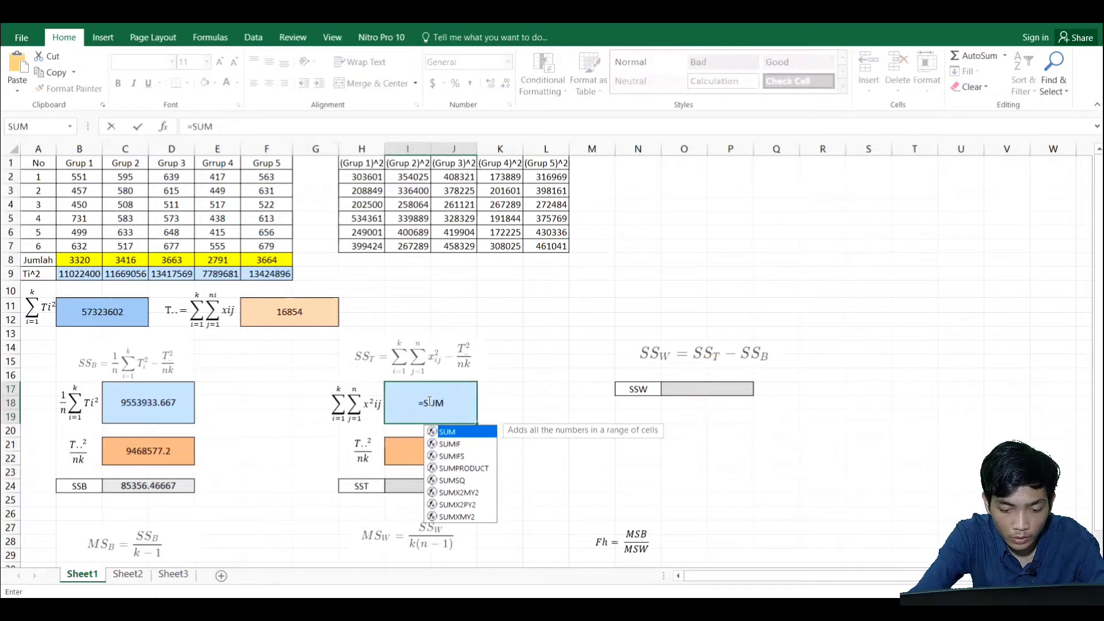
text(()
drag(367, 177, 540, 246)
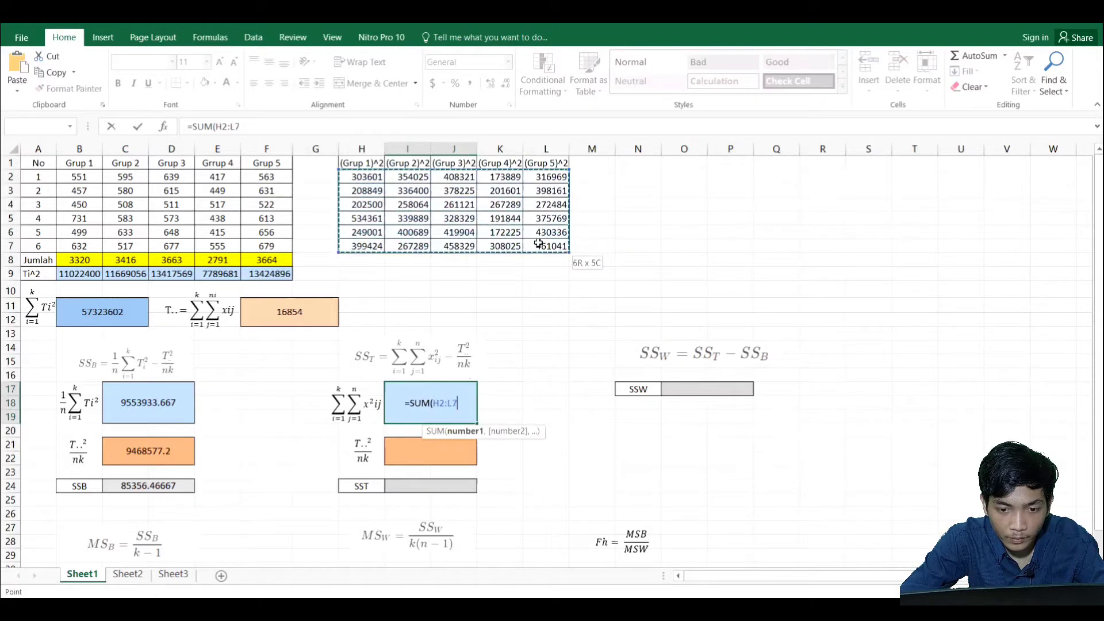
key(Return)
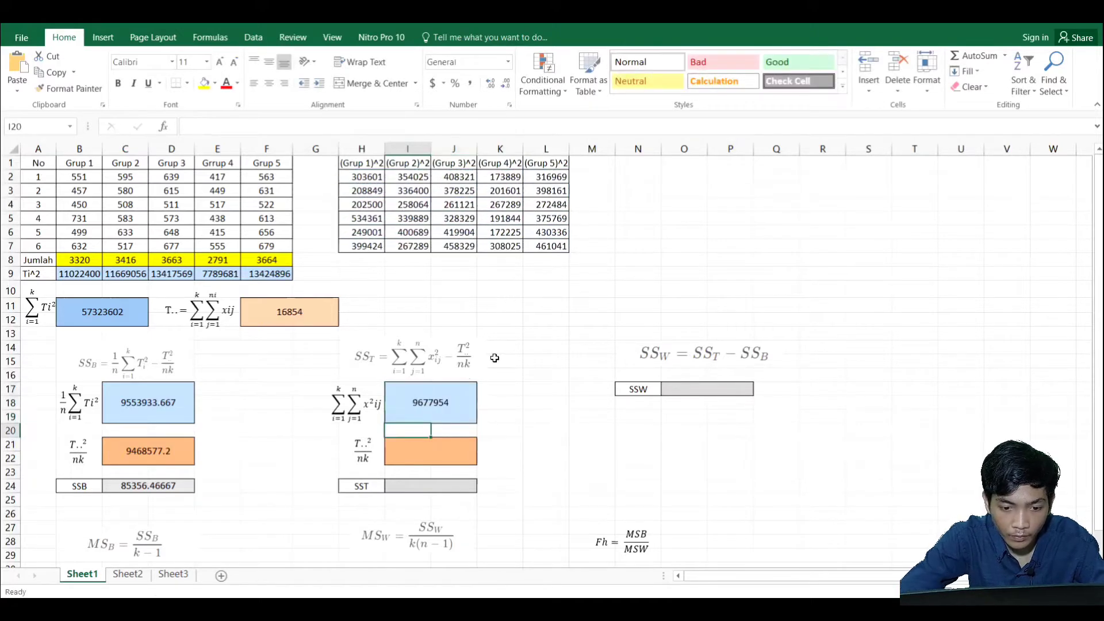
click(530, 420)
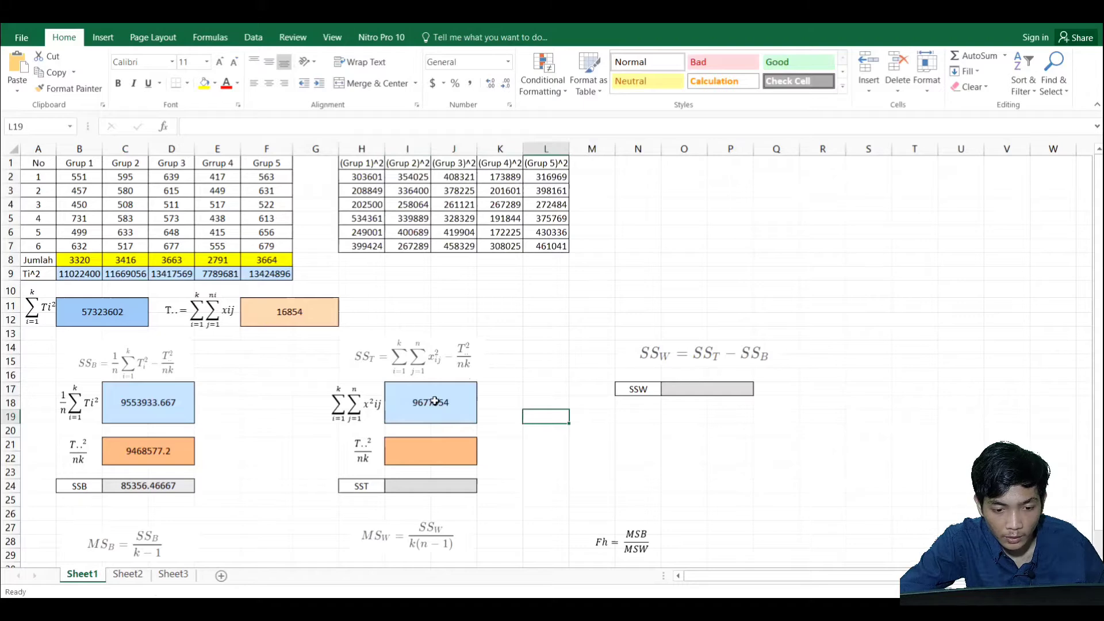
- Calculate the T..²/nk term for SST in I21 with =F11^2/30
click(432, 455)
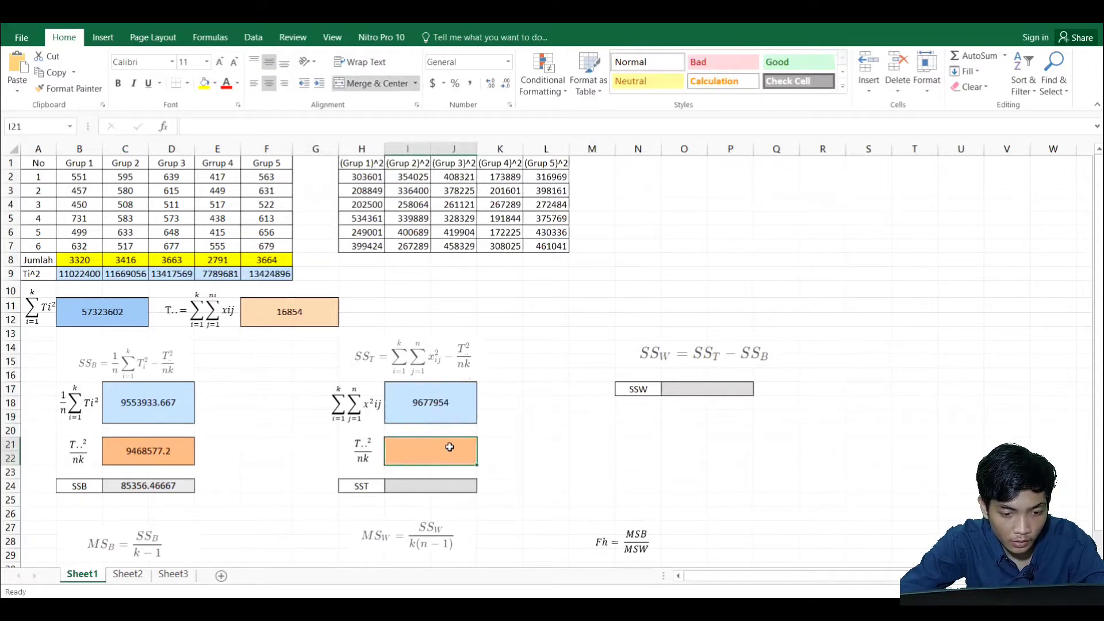
text(=)
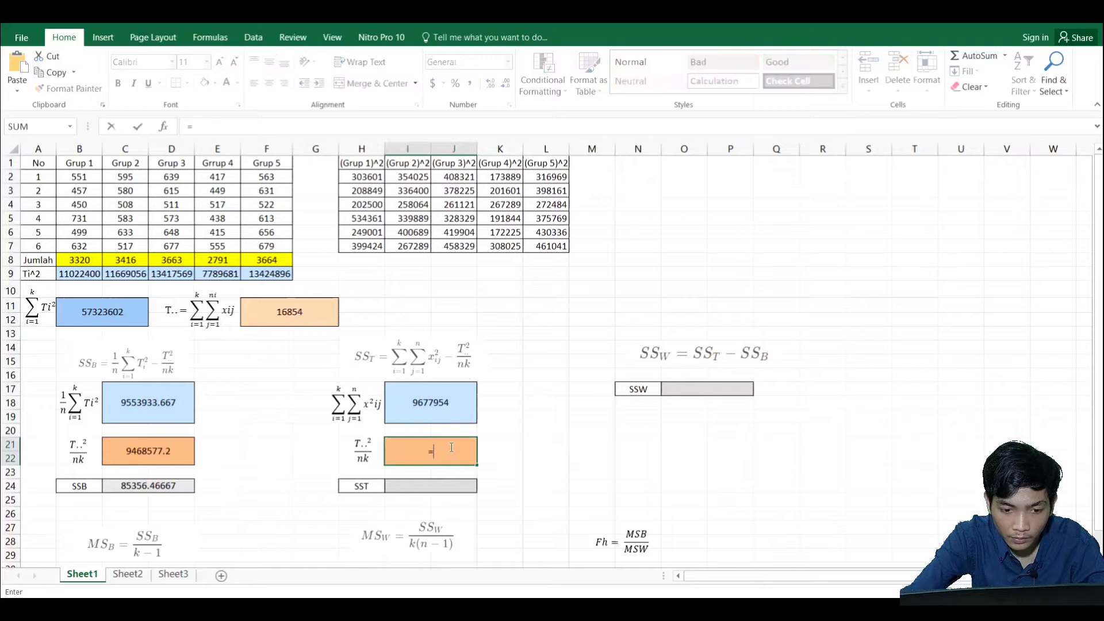
click(265, 311)
text(^2)
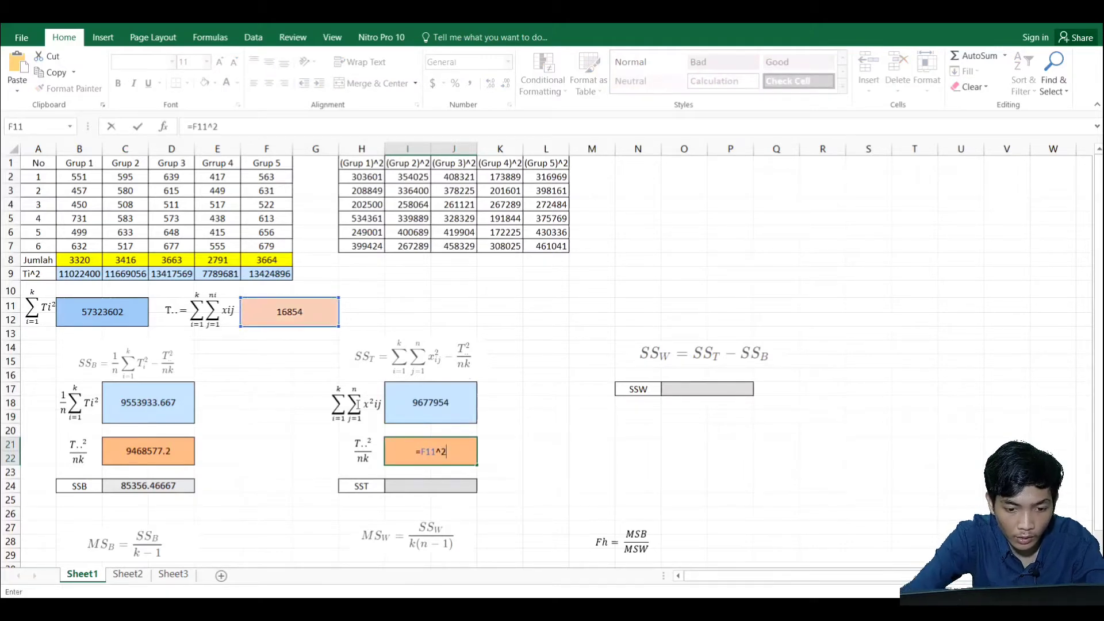
text(/)
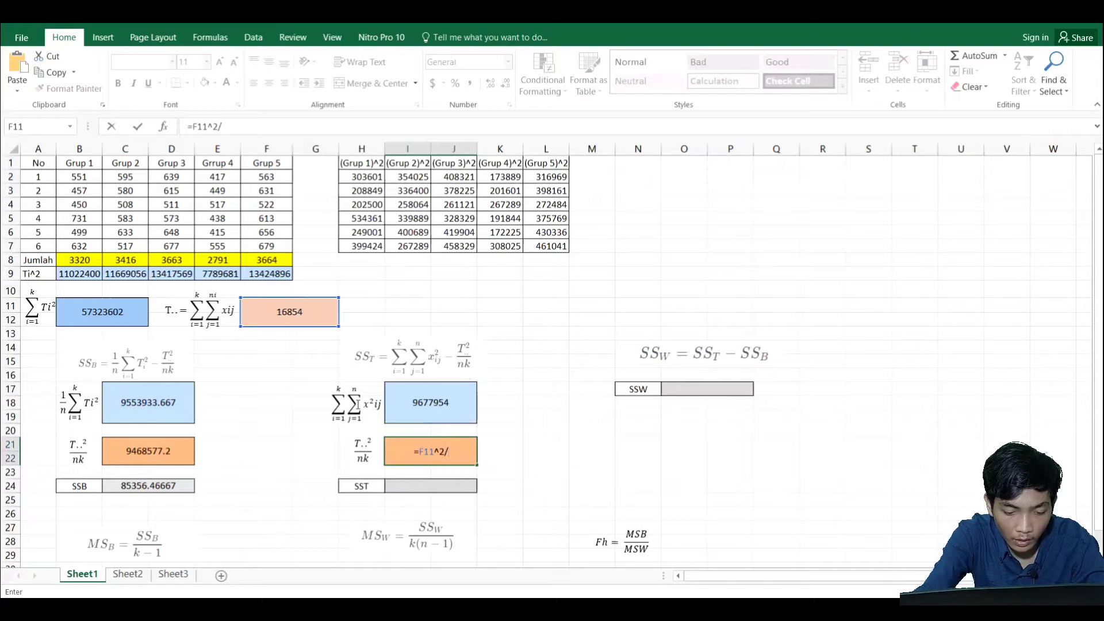
text(30)
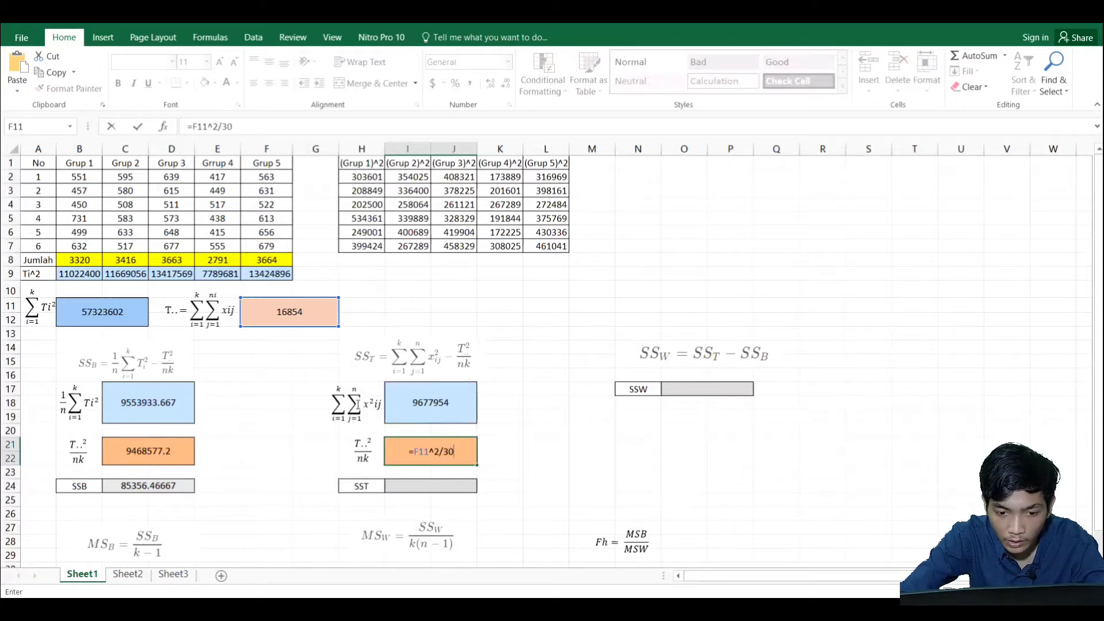
key(Return)
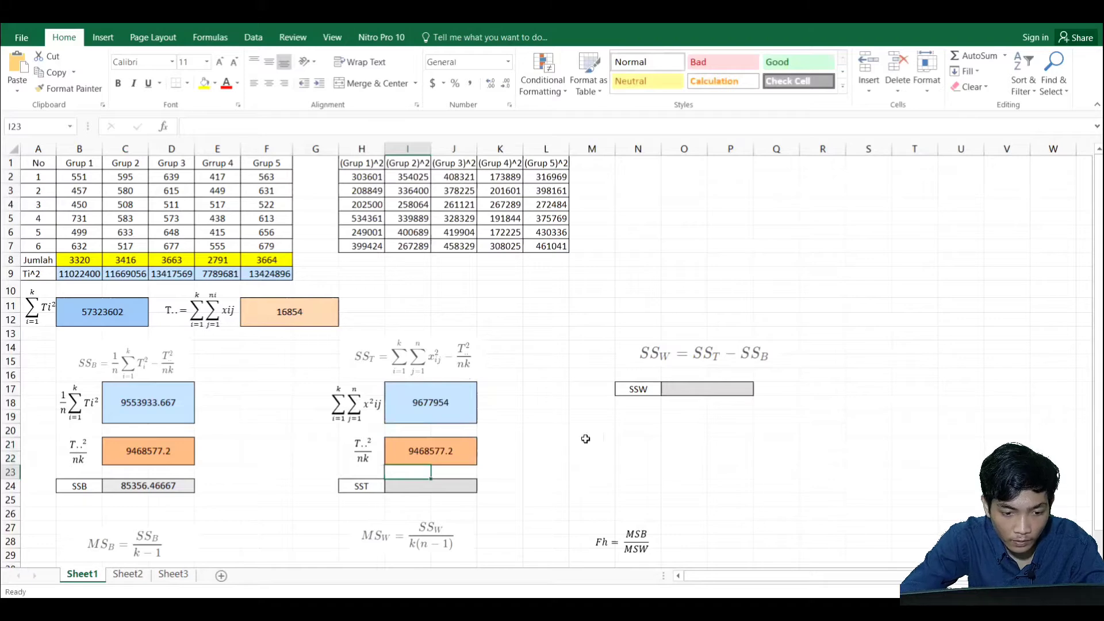
- Calculate SST in I24 by subtracting the T..²/nk term from the ΣΣx²ij term with =I17-I21
click(446, 488)
text(=)
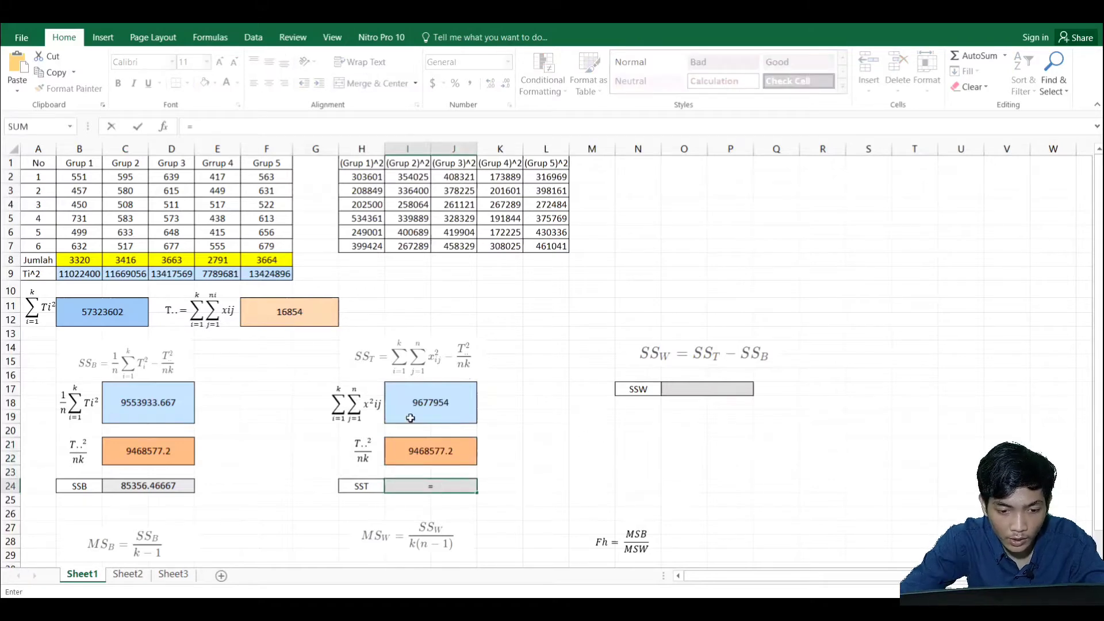
click(411, 418)
text(-)
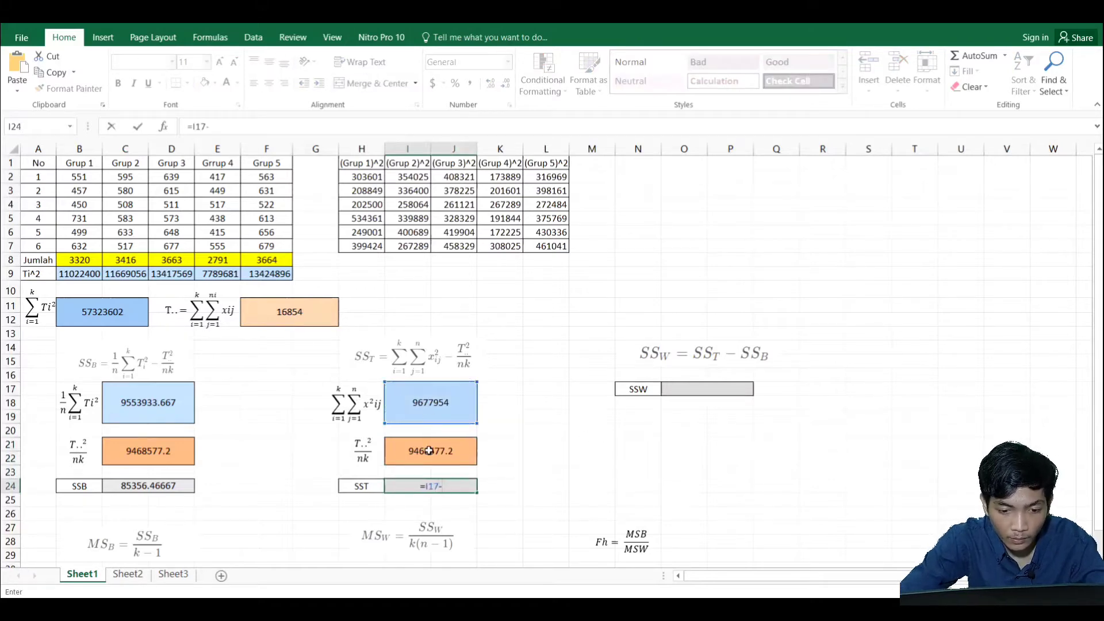
click(428, 450)
key(Return)
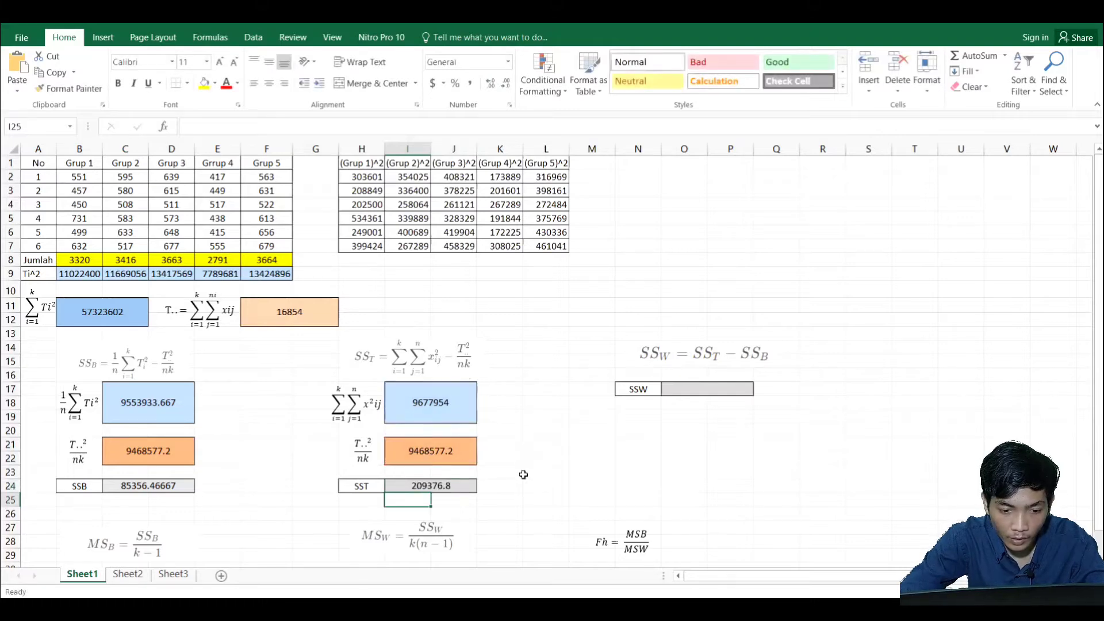
- Calculate SSW in O17 by subtracting SSB from SST with =I24-C24
click(702, 388)
text(=)
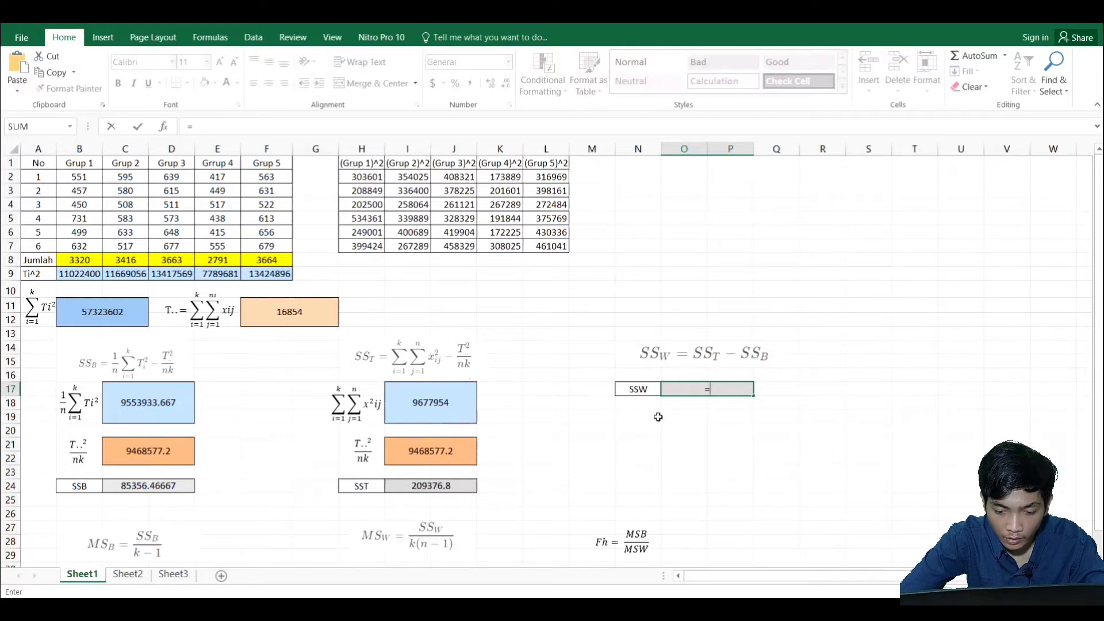
click(453, 490)
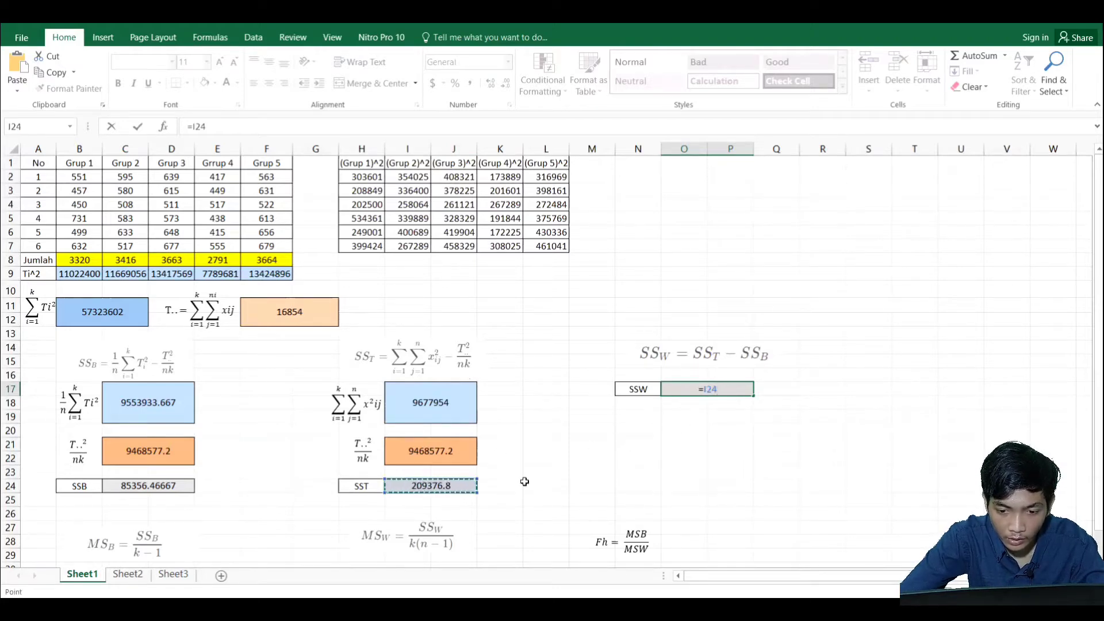
text(-)
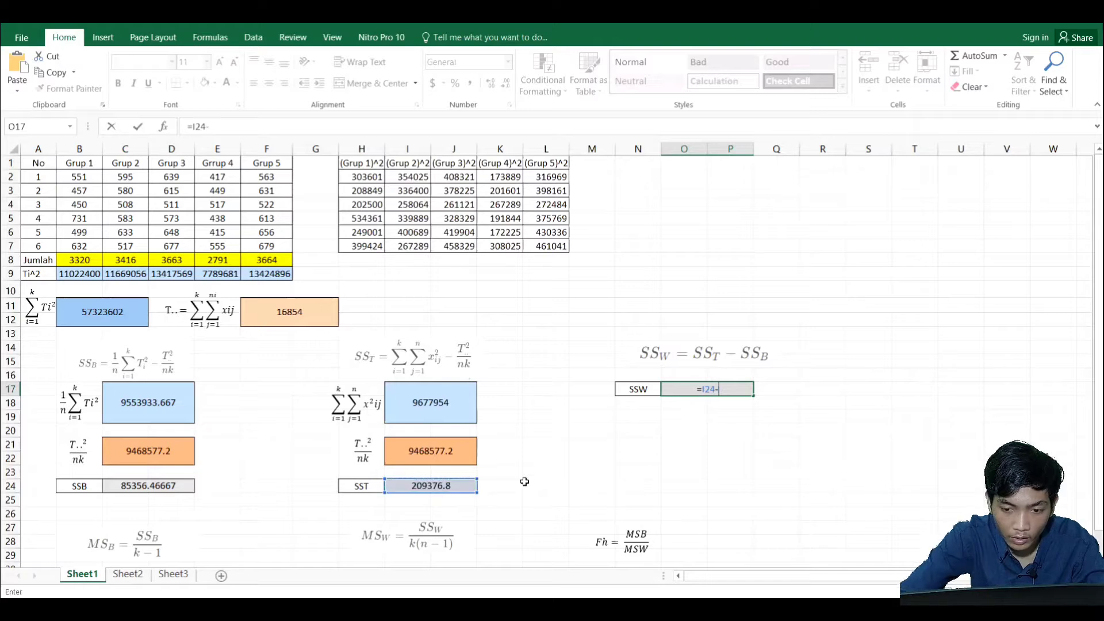
click(184, 483)
key(Return)
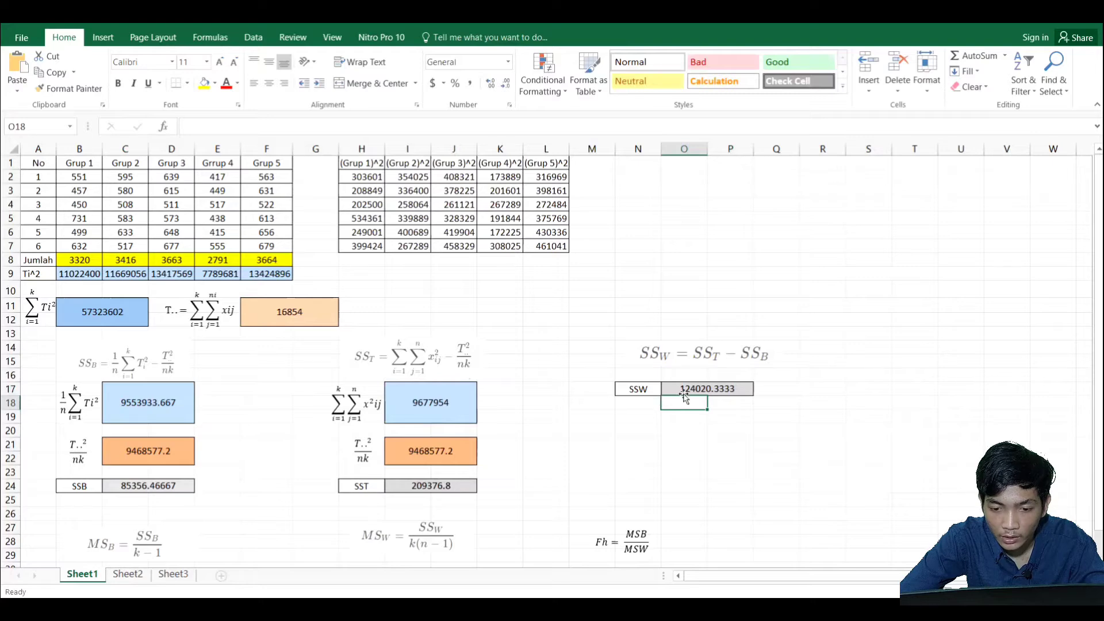
- Calculate MSB in C31 by dividing SSB by k−1 with =C24/4
scroll(528, 440, down, 1)
scroll(527, 440, down, 2)
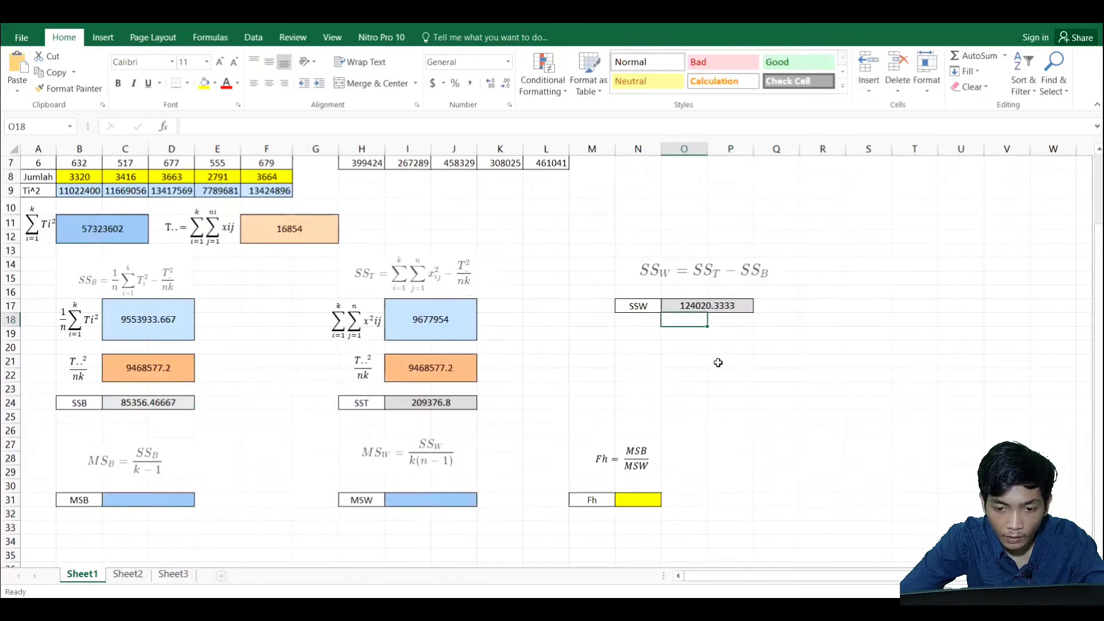
scroll(263, 372, down, 1)
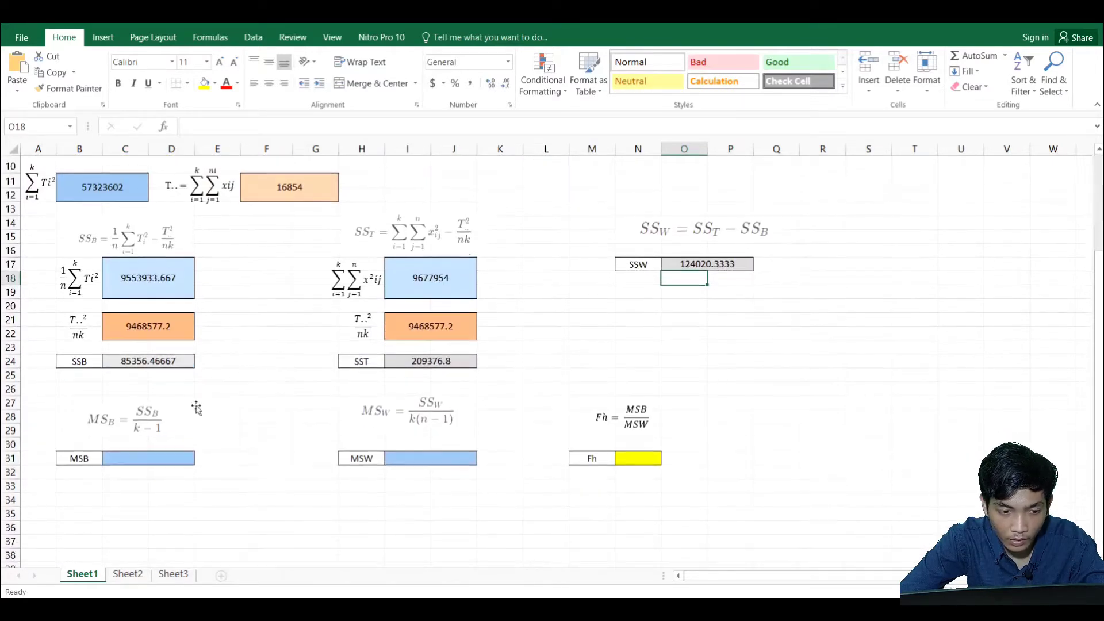
click(132, 460)
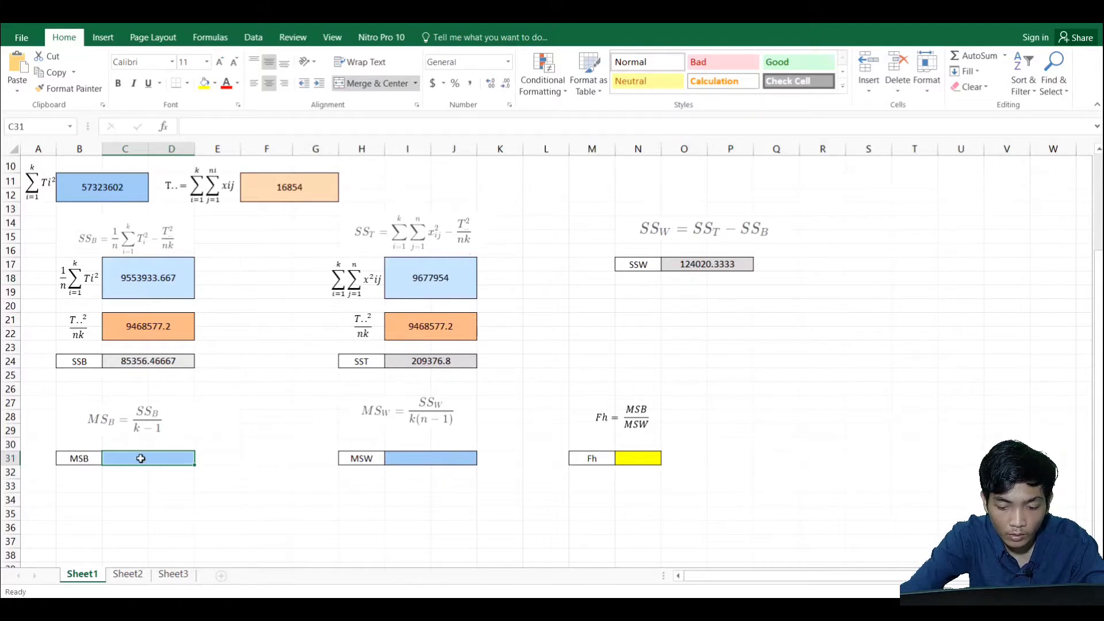
text(=)
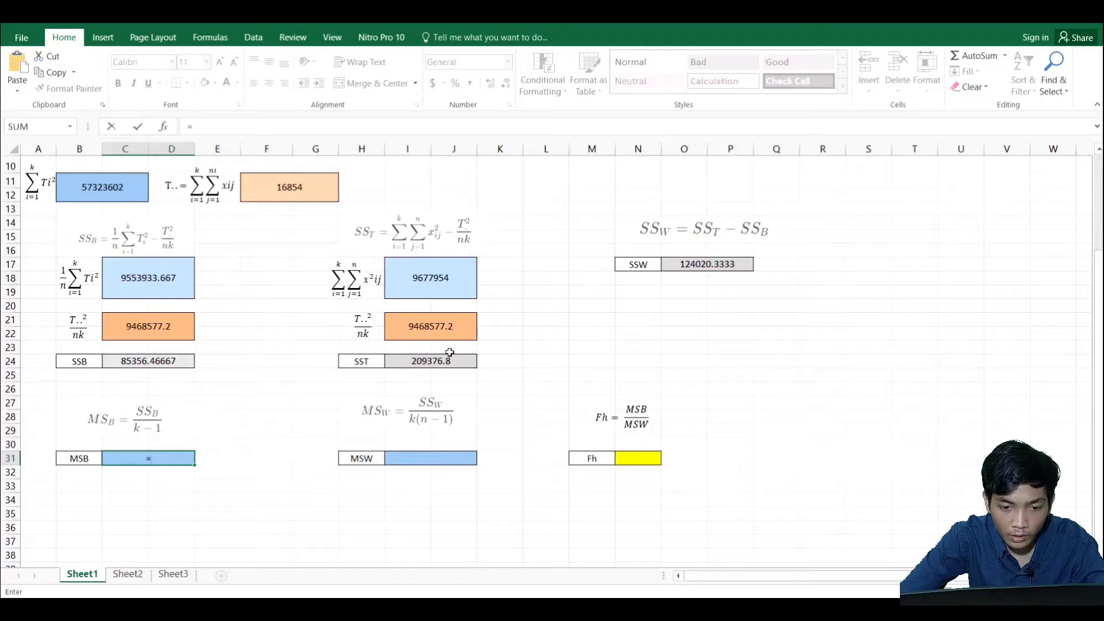
click(161, 363)
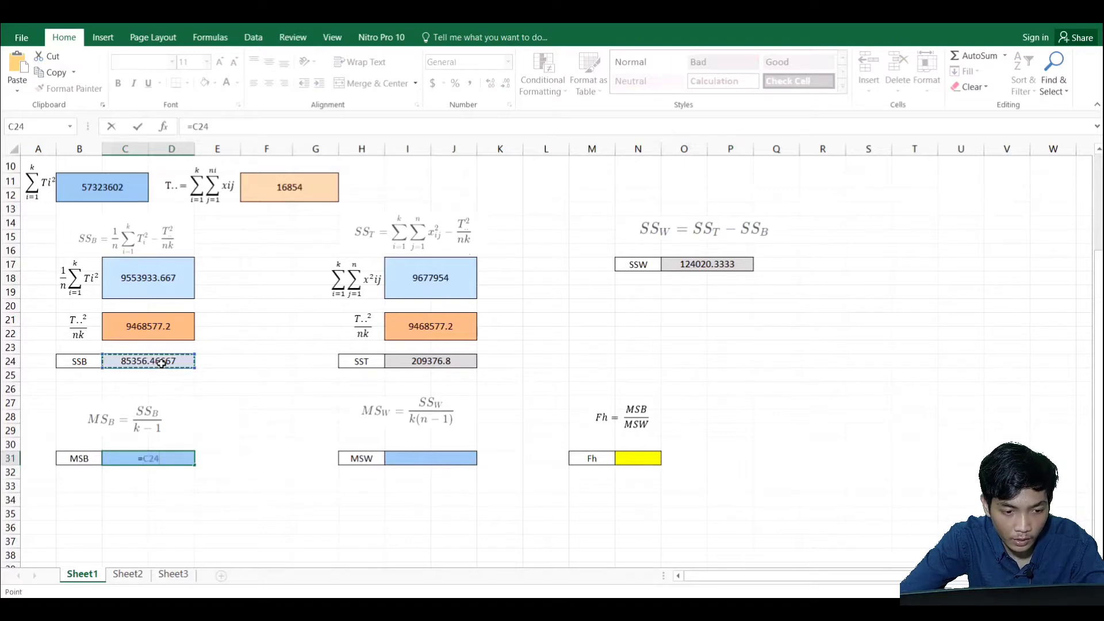
text(/)
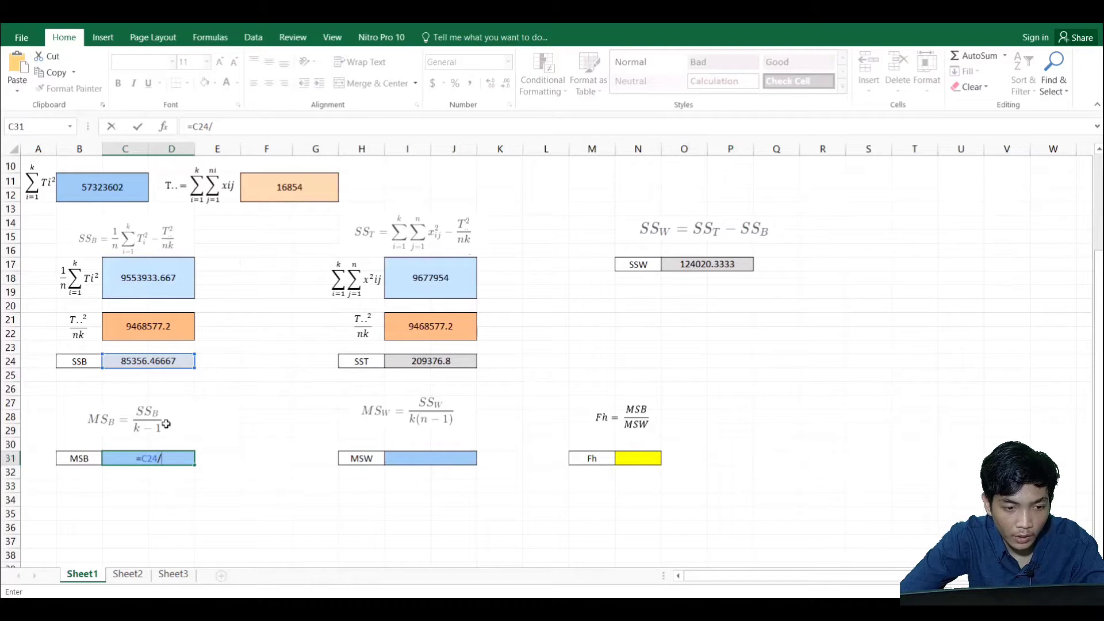
scroll(166, 423, up, 3)
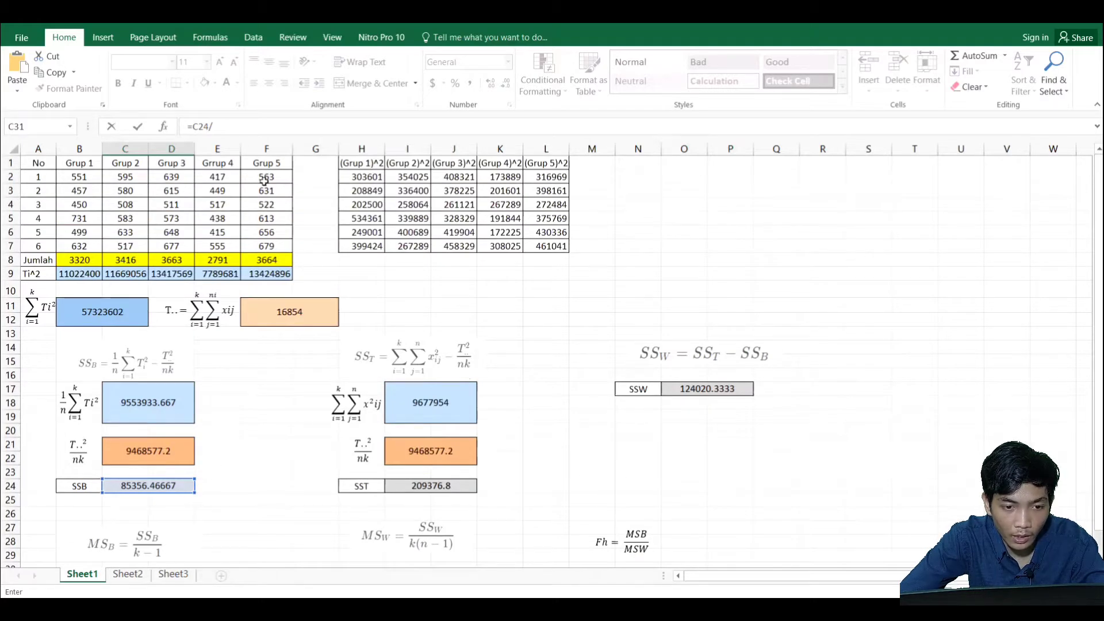
scroll(265, 184, down, 4)
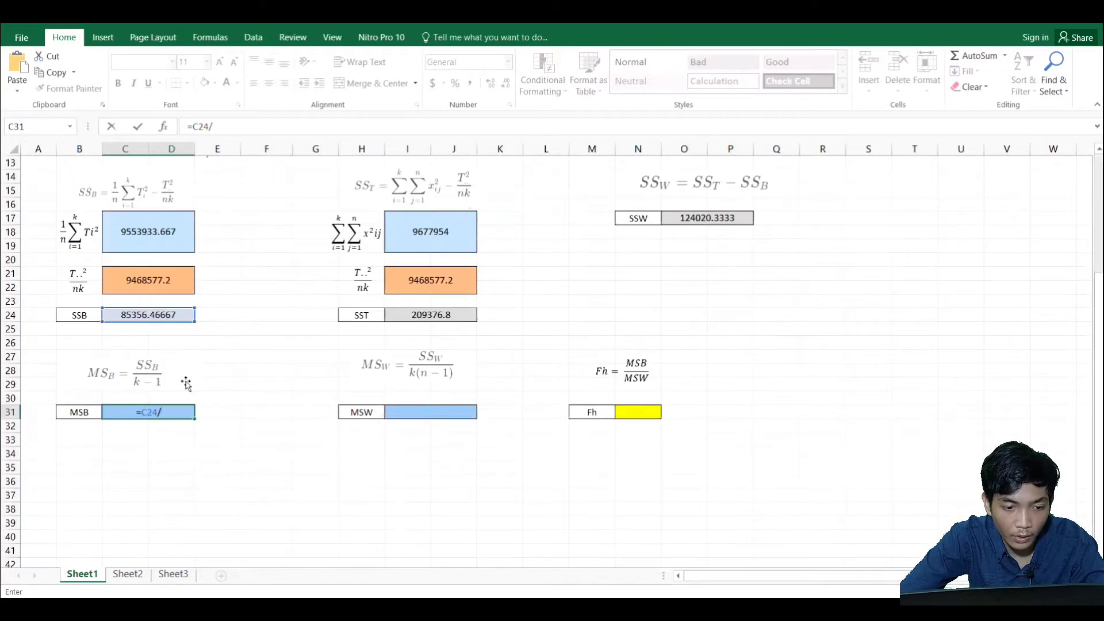
text(4)
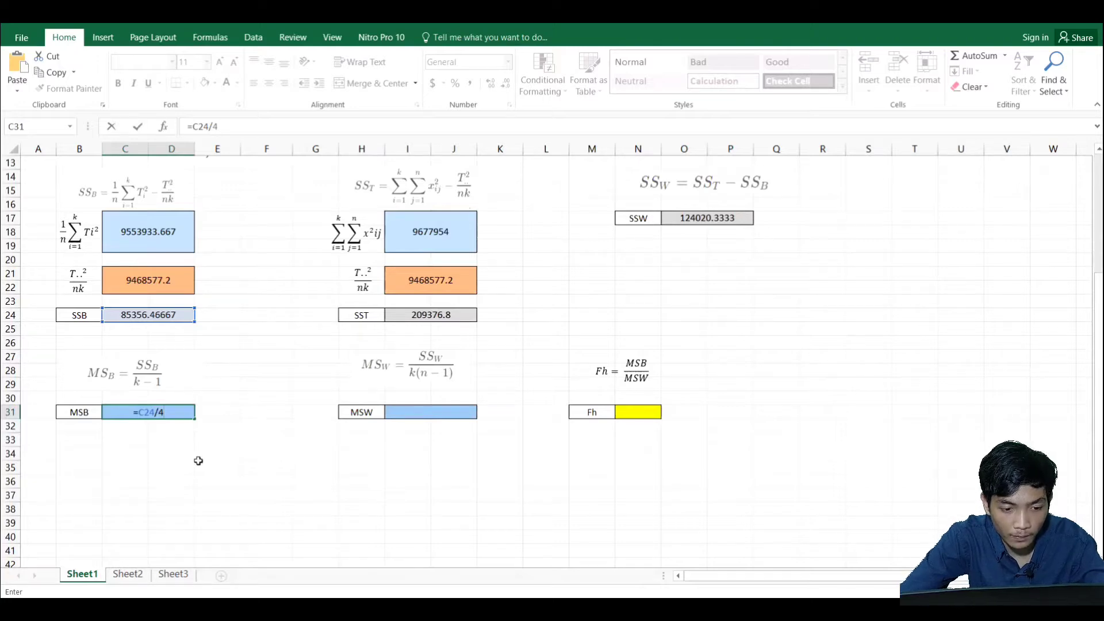
key(Return)
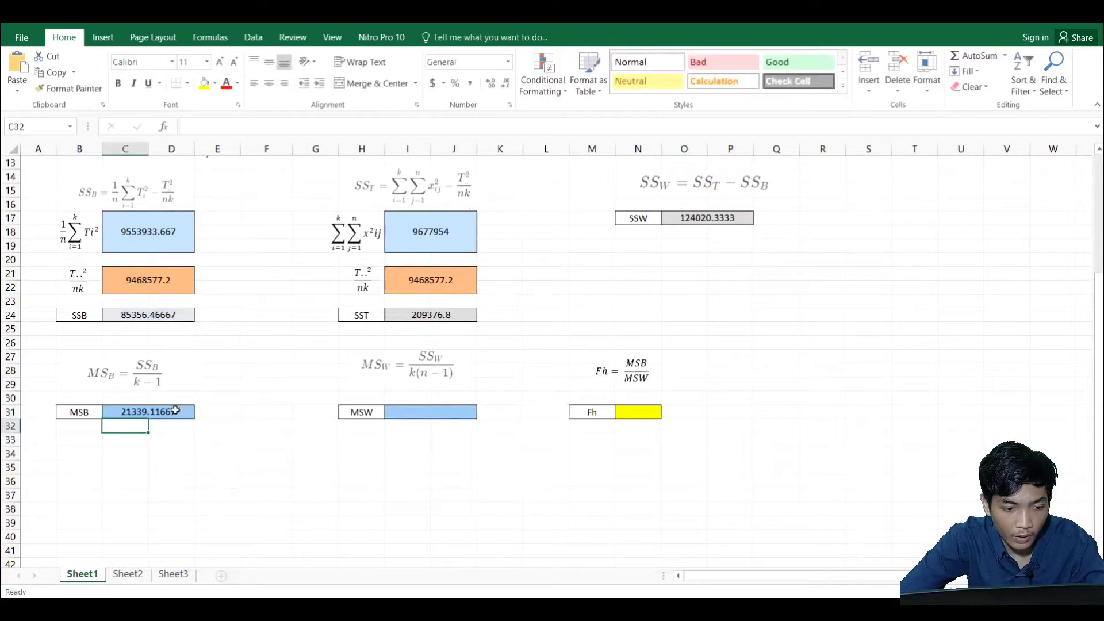
- Calculate MSW in I31 by dividing SSW by k(n−1) with =O17/25
click(420, 410)
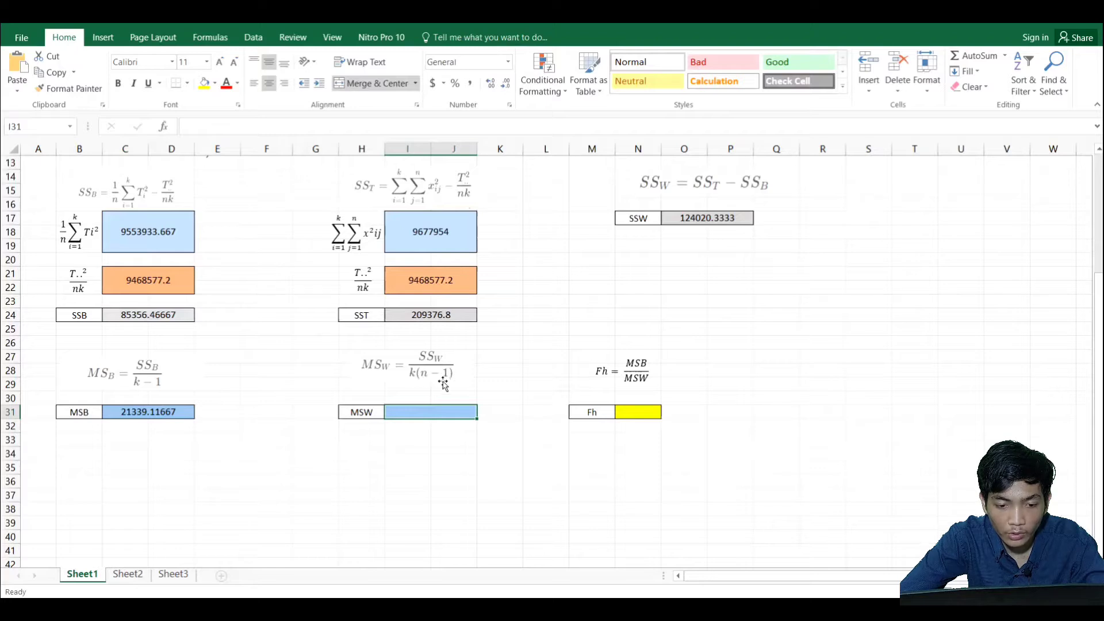
text(=)
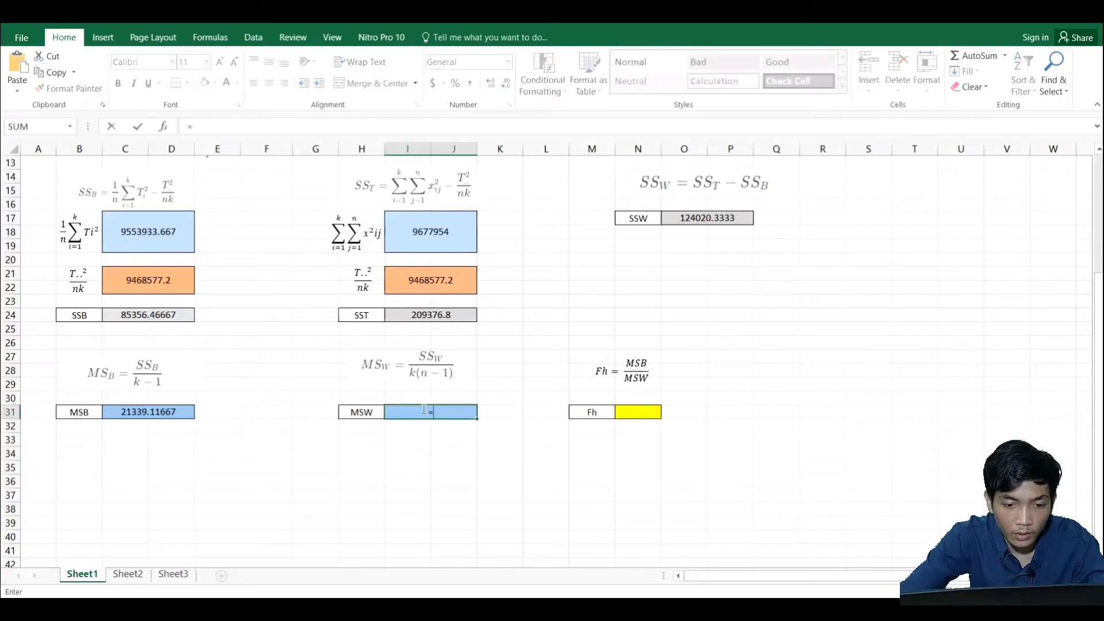
click(713, 219)
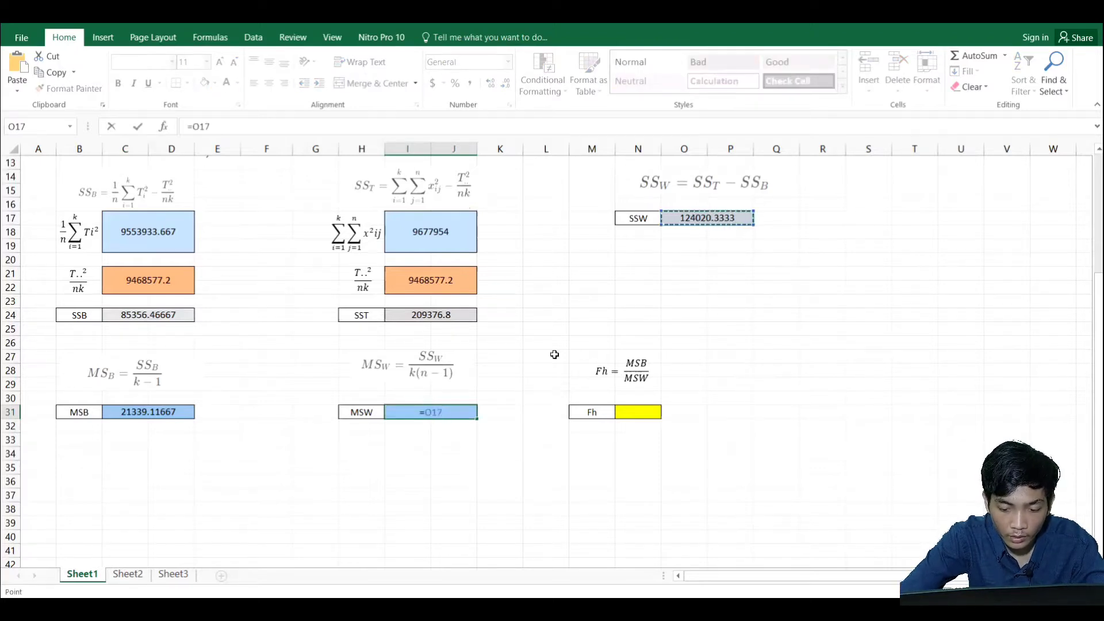
text(/)
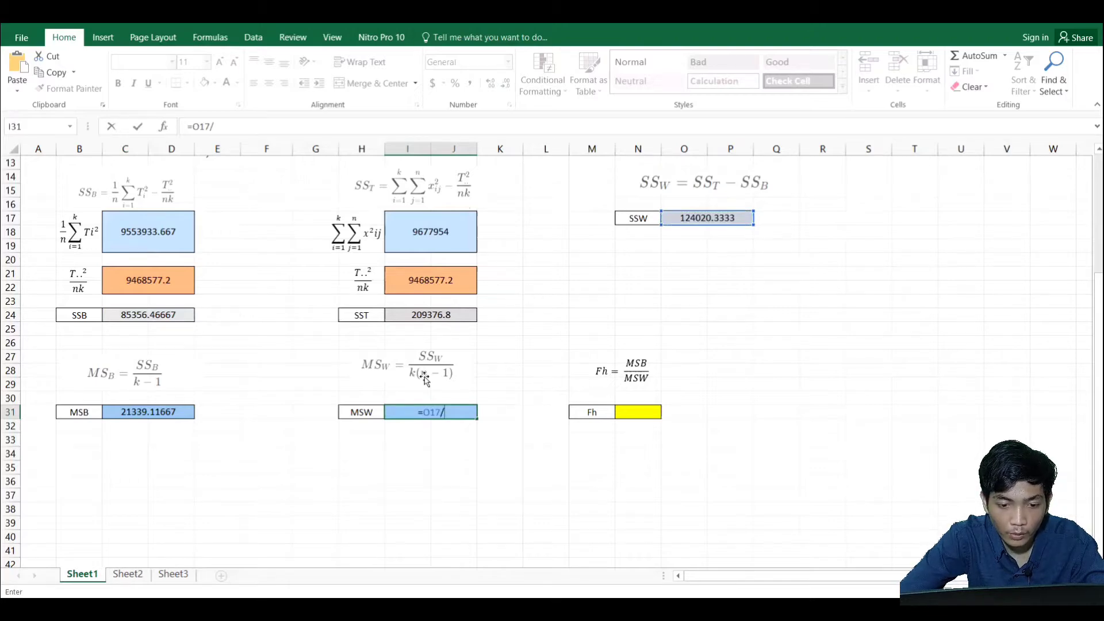
scroll(423, 377, up, 4)
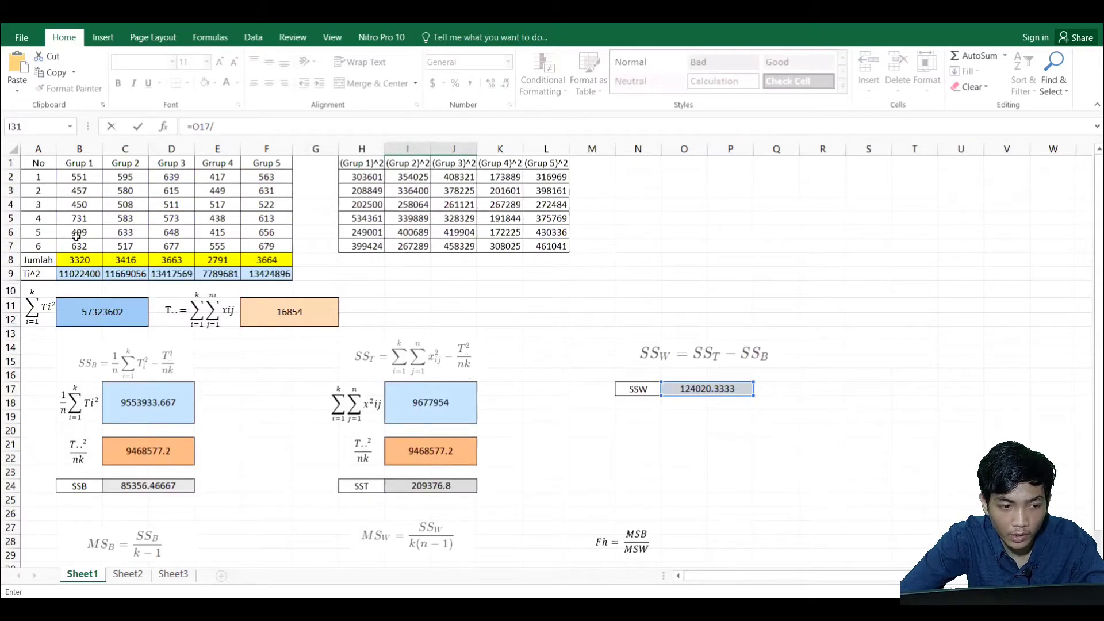
scroll(77, 239, down, 1)
scroll(310, 350, down, 1)
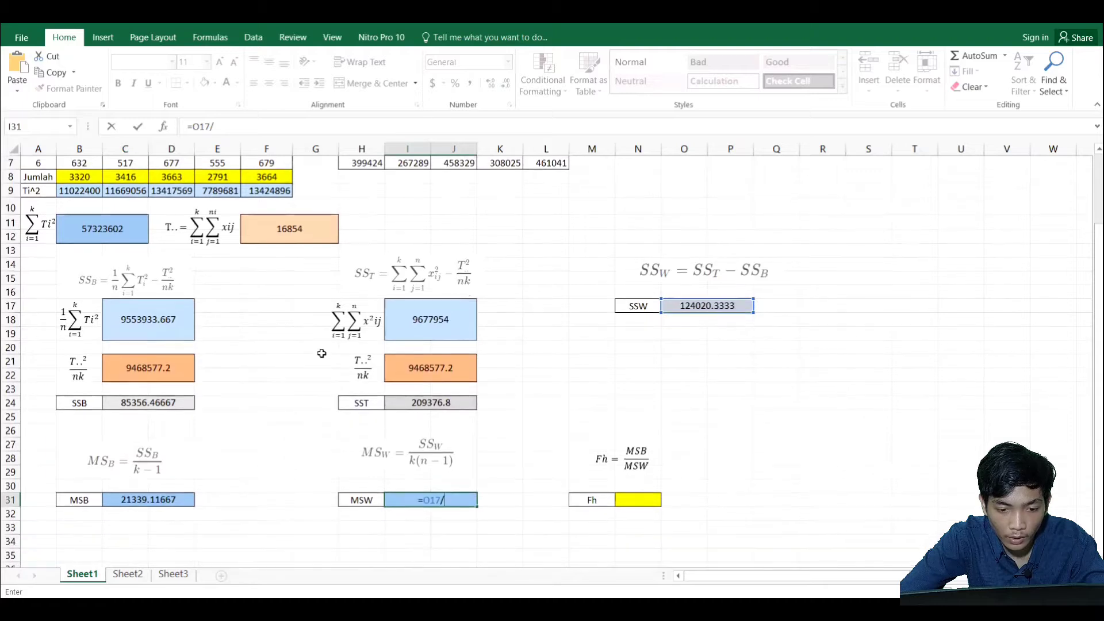
scroll(321, 352, up, 2)
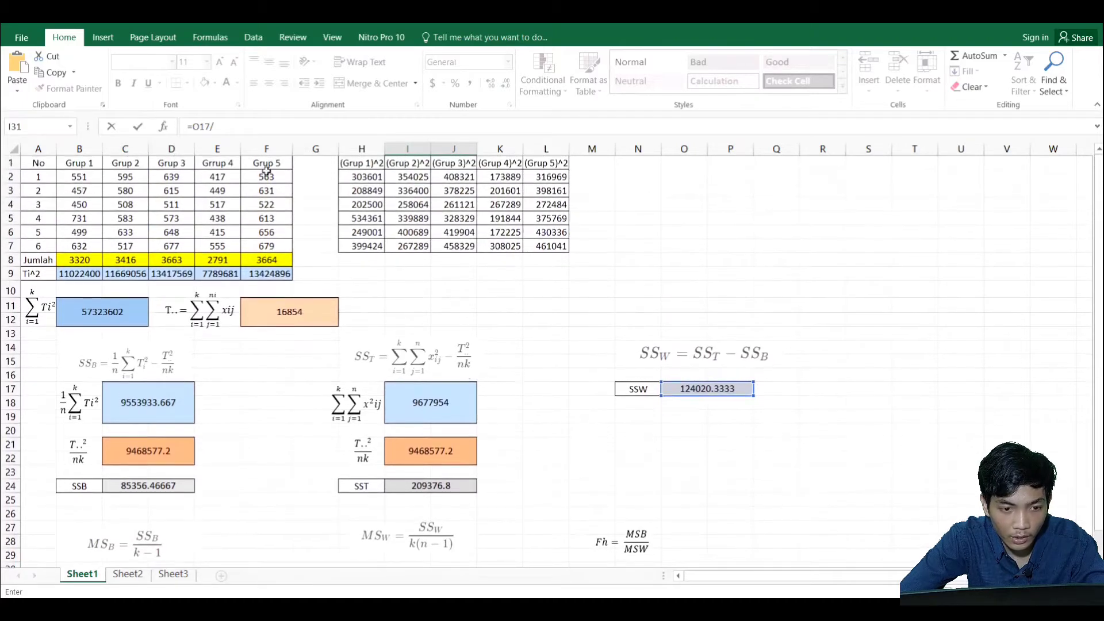
scroll(276, 201, down, 2)
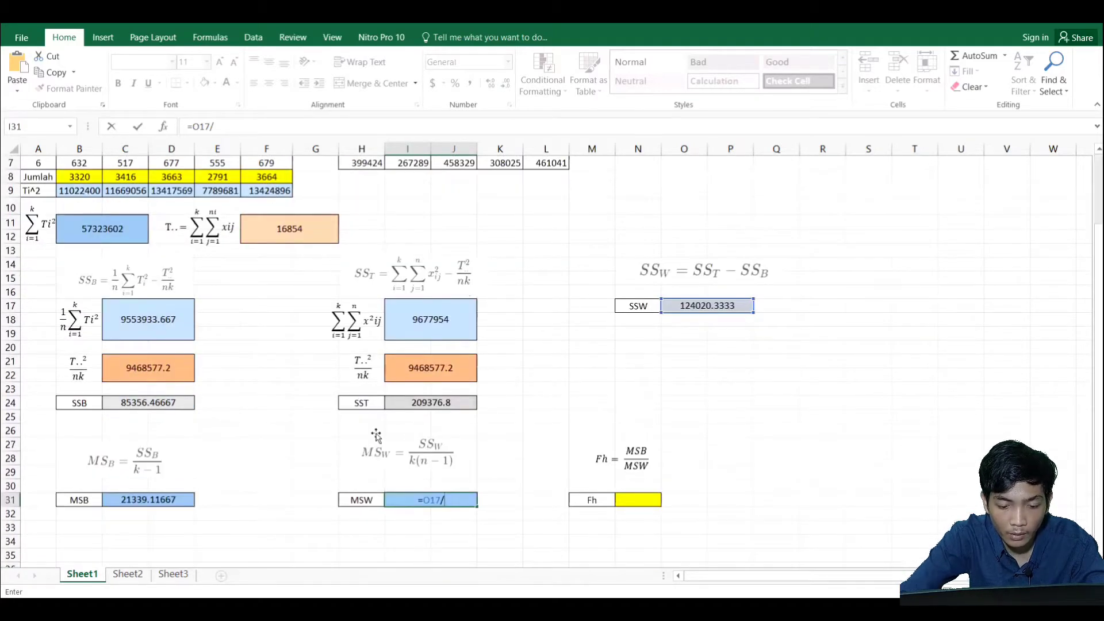
text(25)
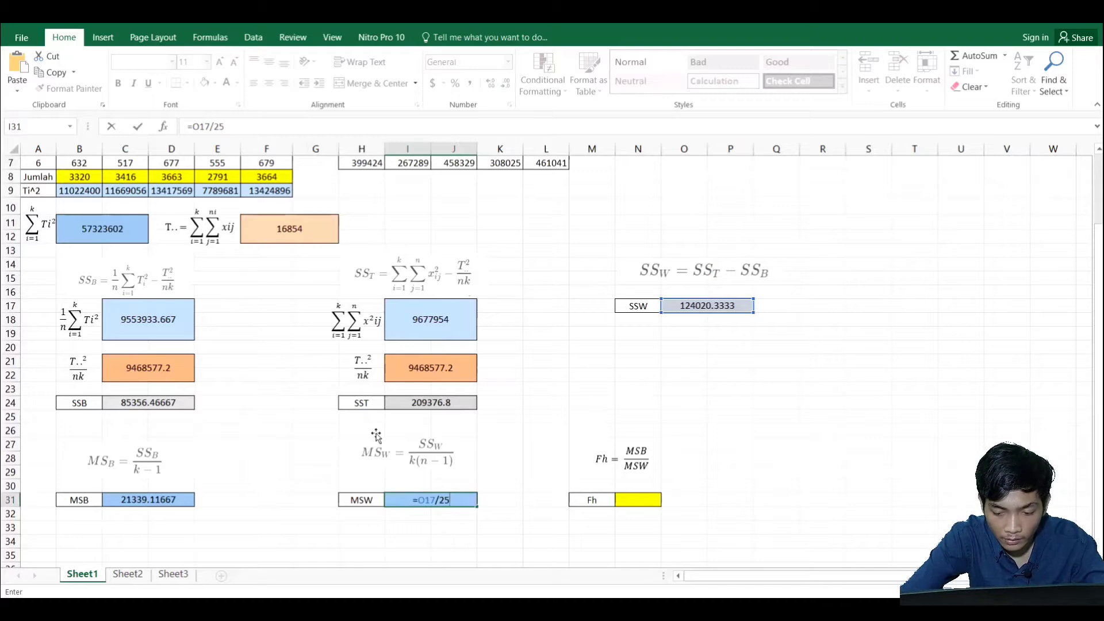
key(Return)
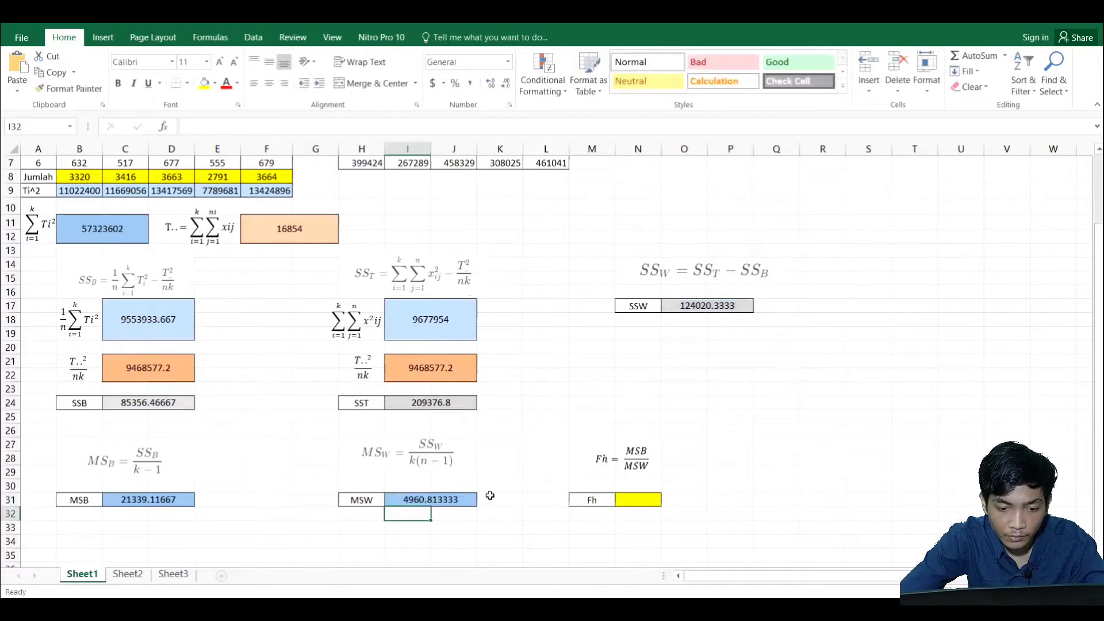
- Calculate the F value (Fh) in N31 by dividing MSB by MSW with =C31/I31
click(632, 499)
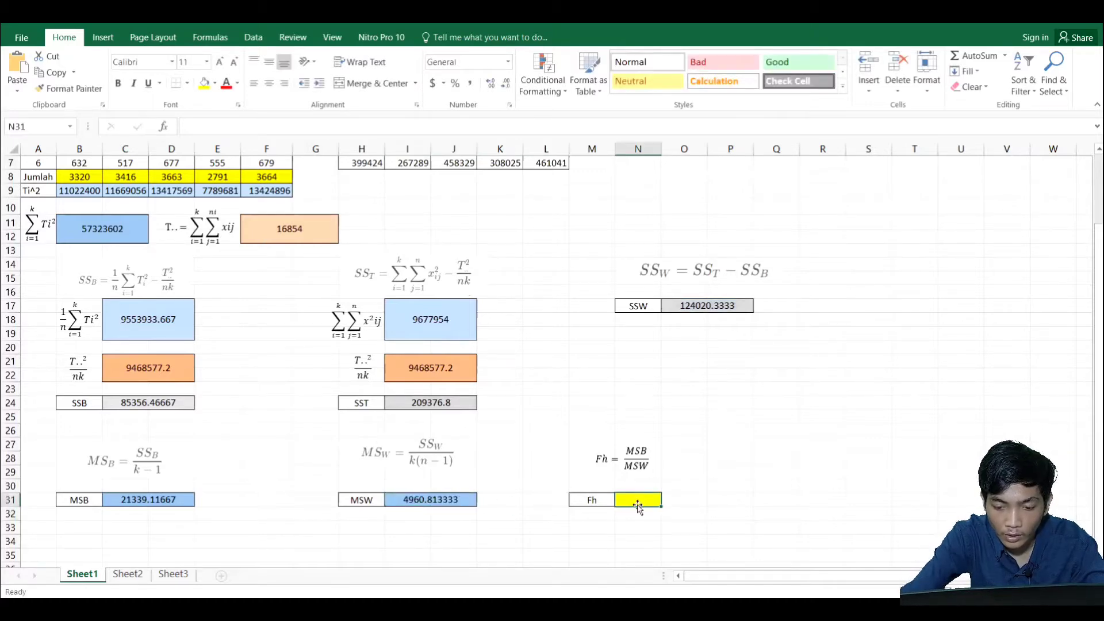
text(=)
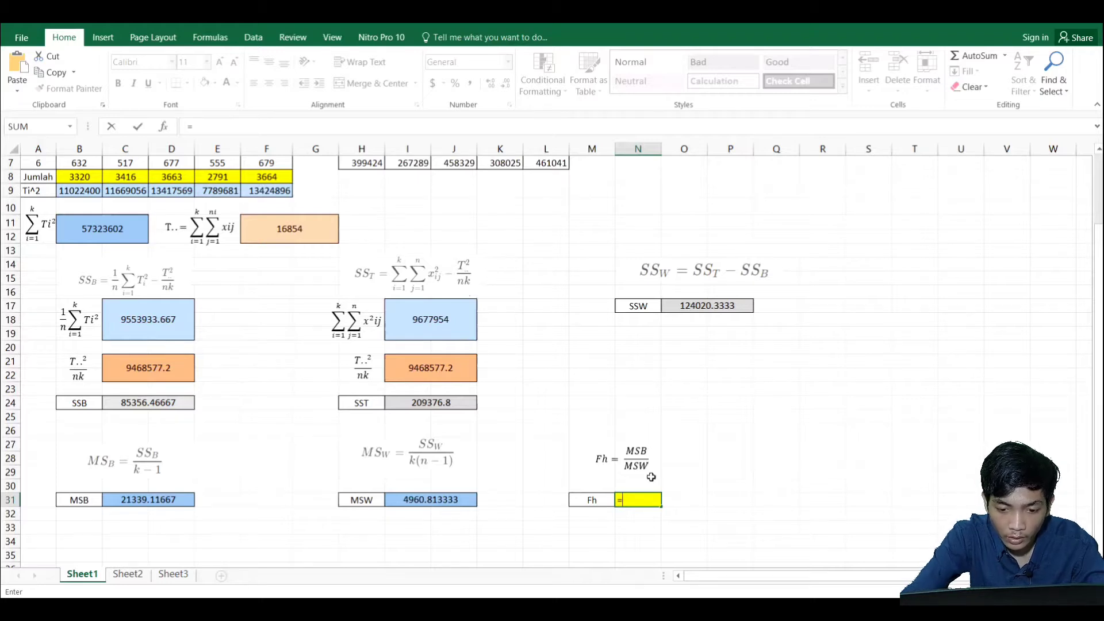
click(165, 504)
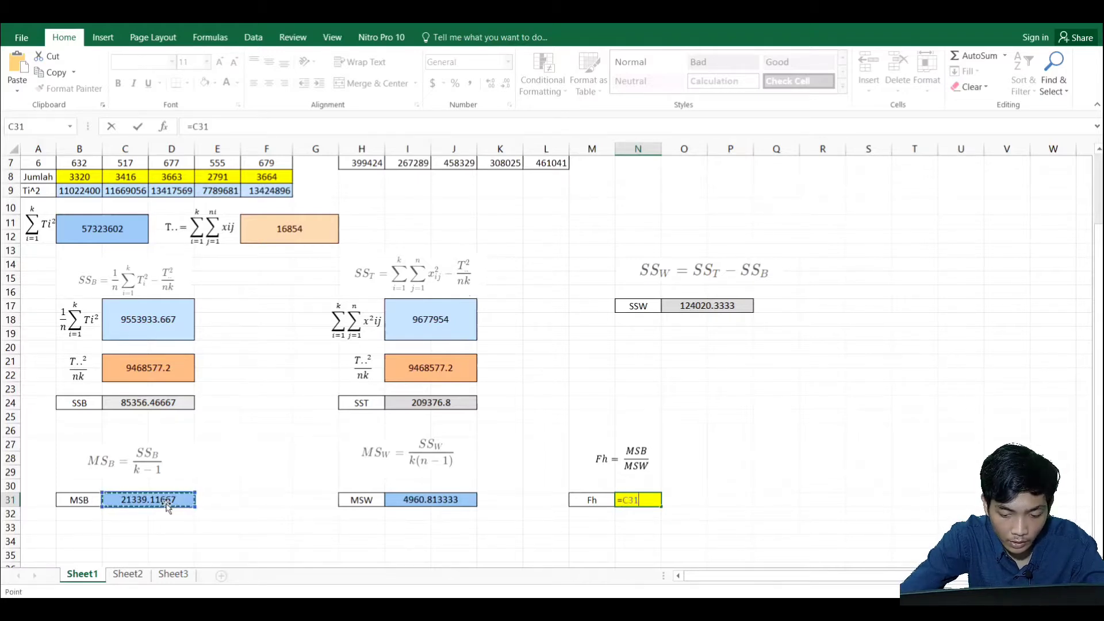
text(/)
click(408, 501)
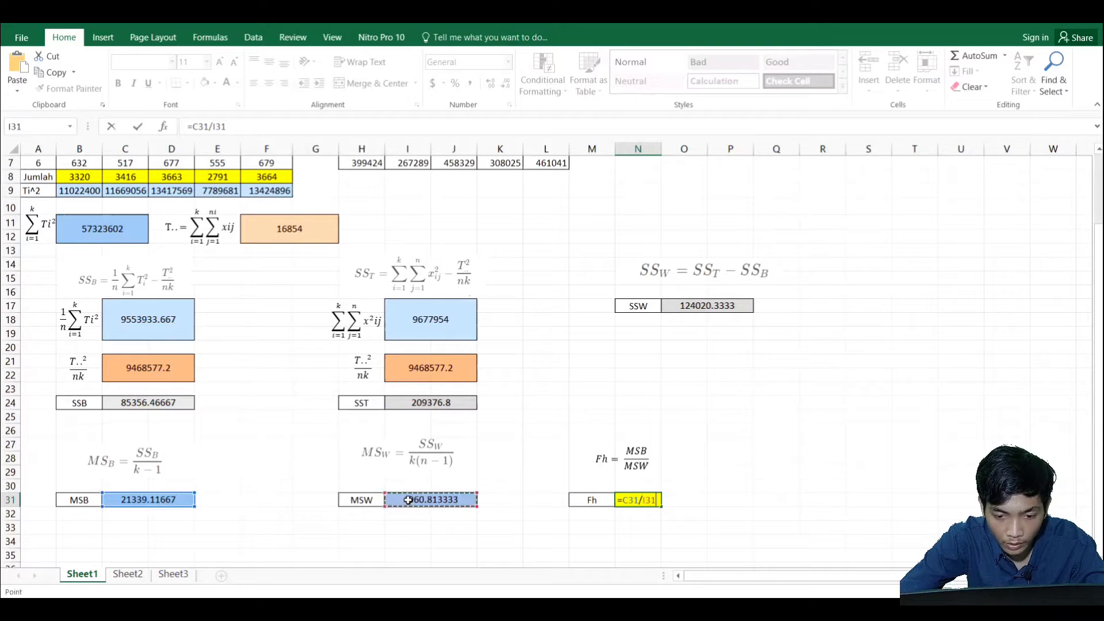
key(Return)
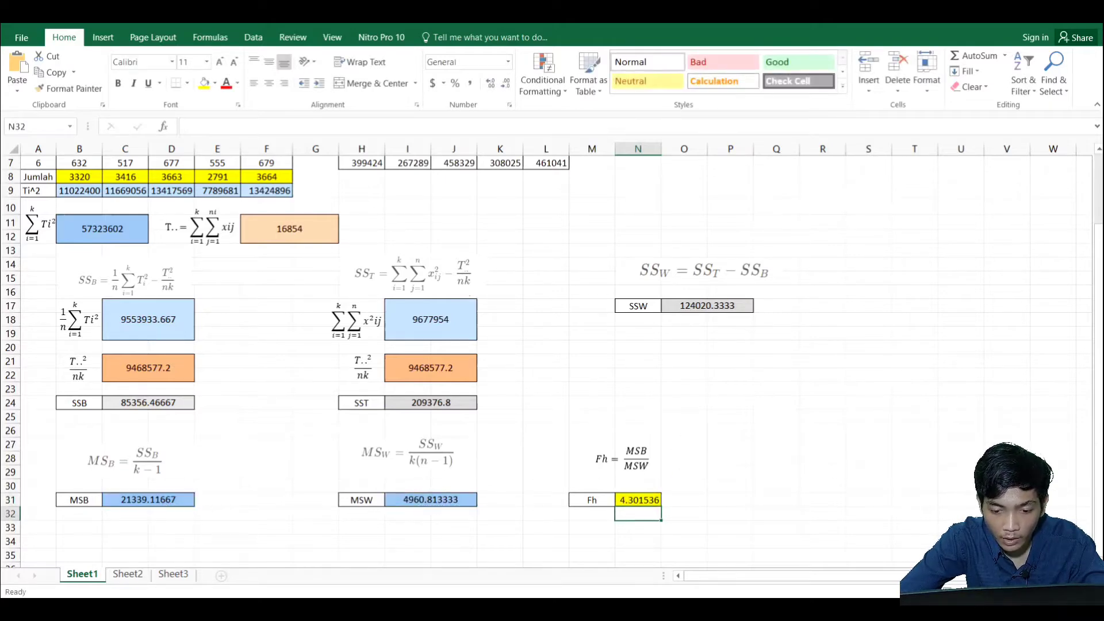
- Switch to Minitab and set up a one-way ANOVA on Worksheet 1 with response data in a separate column for each factor level
click(699, 609)
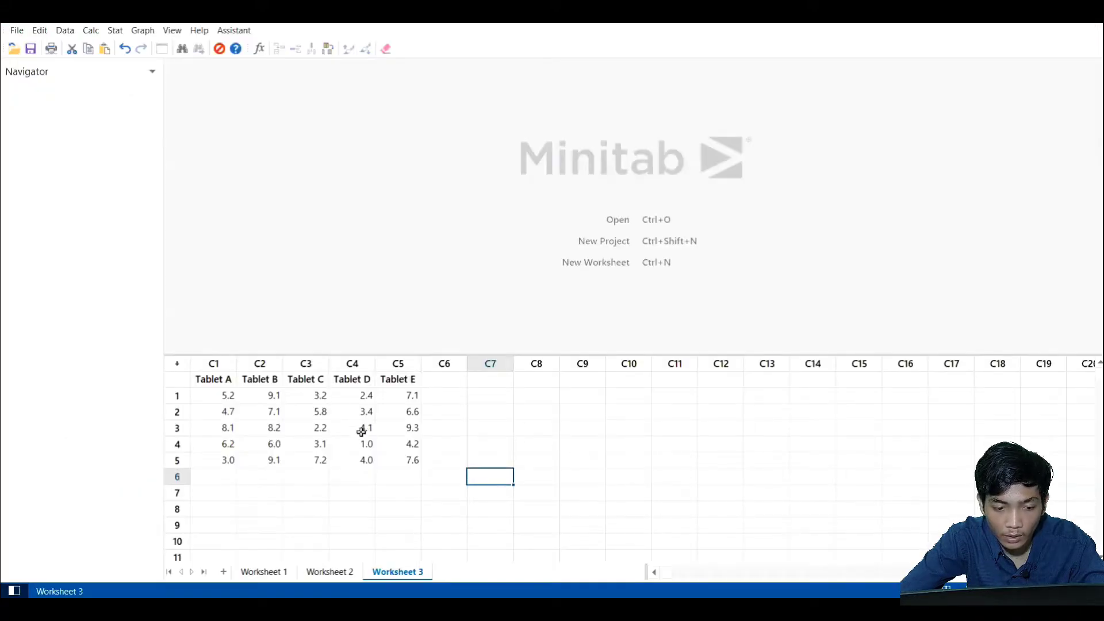
click(263, 571)
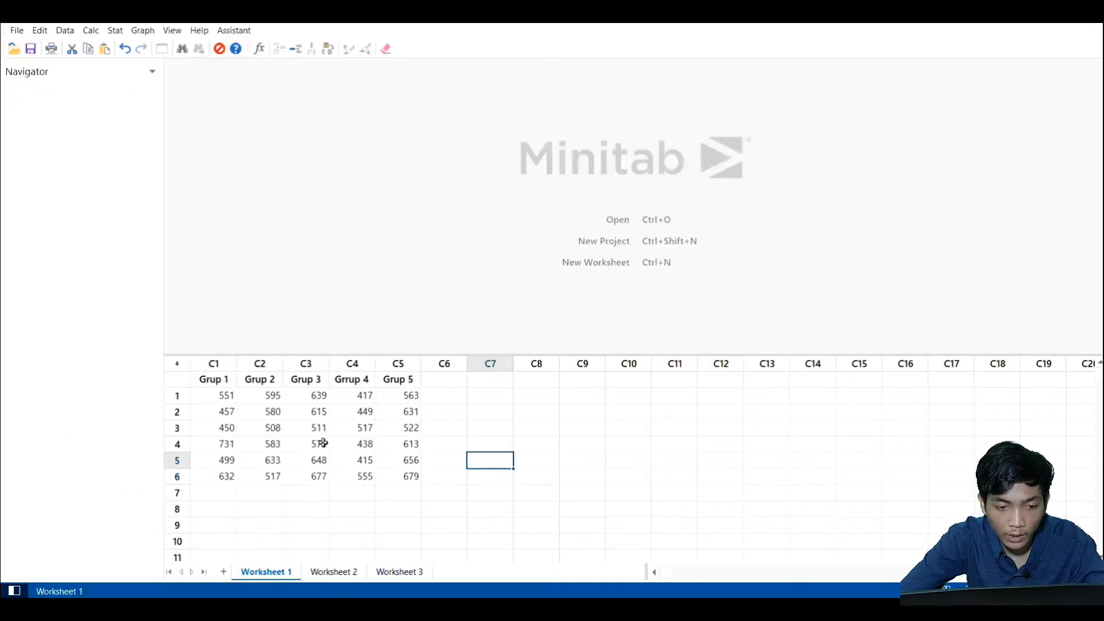
click(115, 31)
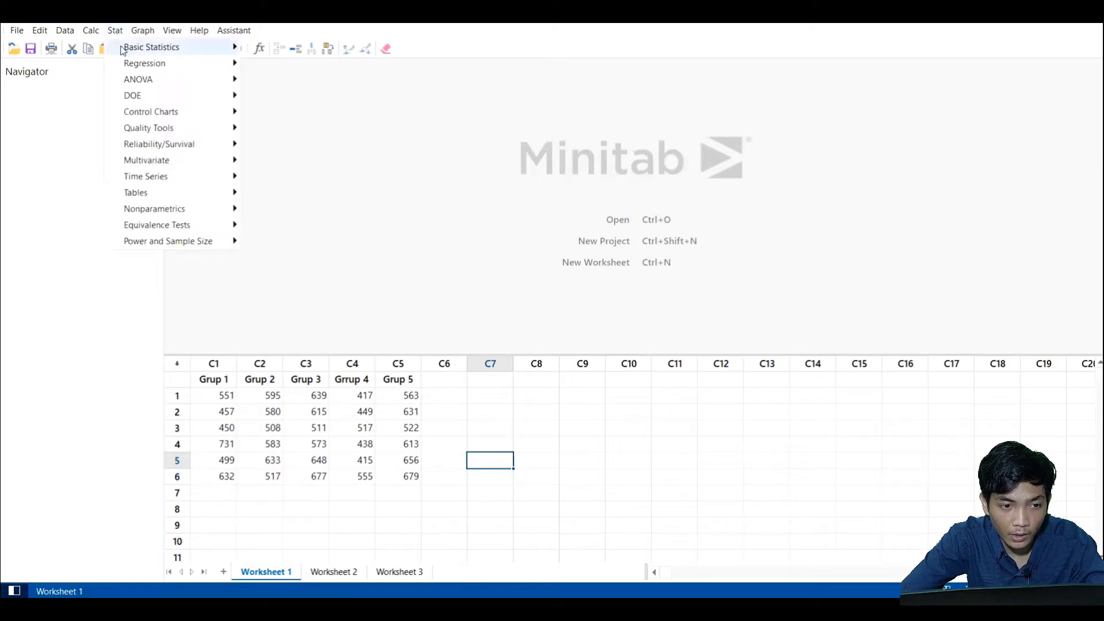
mouse_move(142, 84)
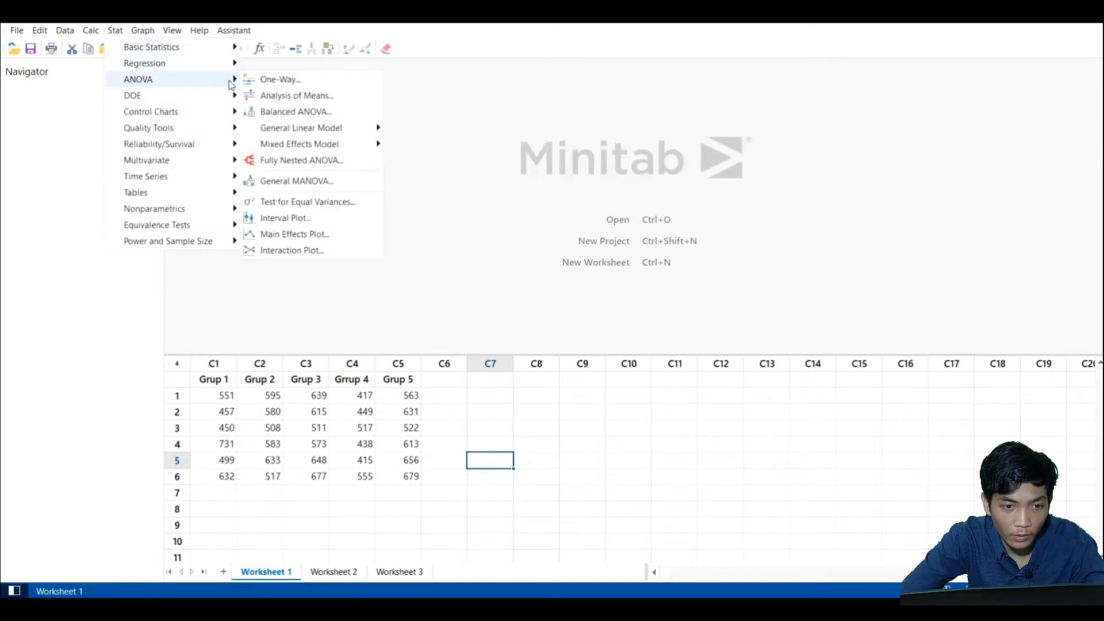
click(284, 80)
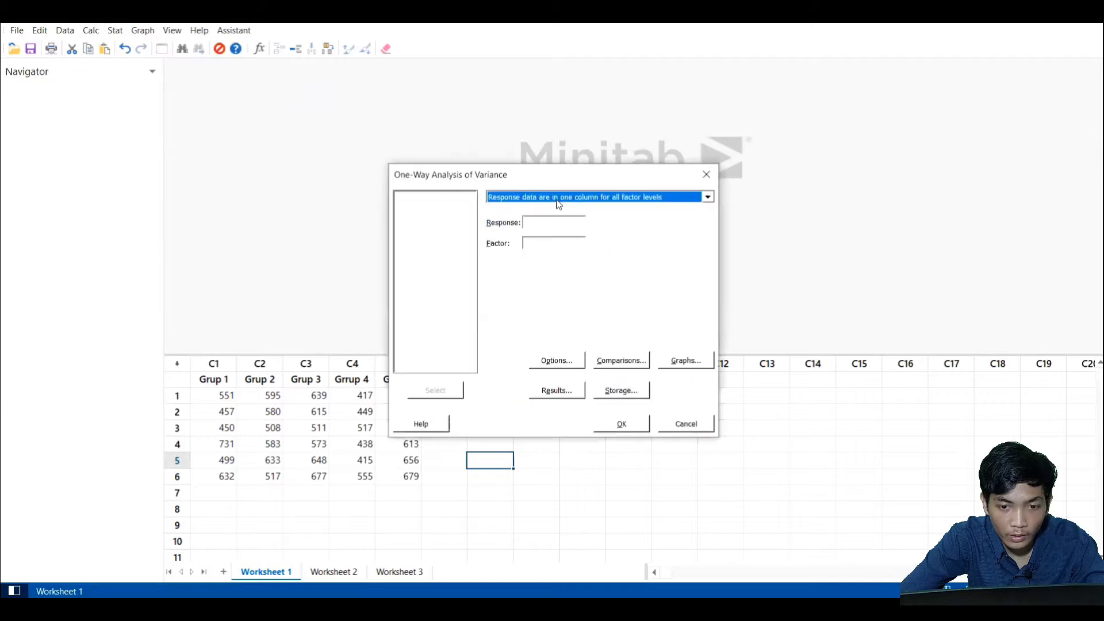
click(708, 198)
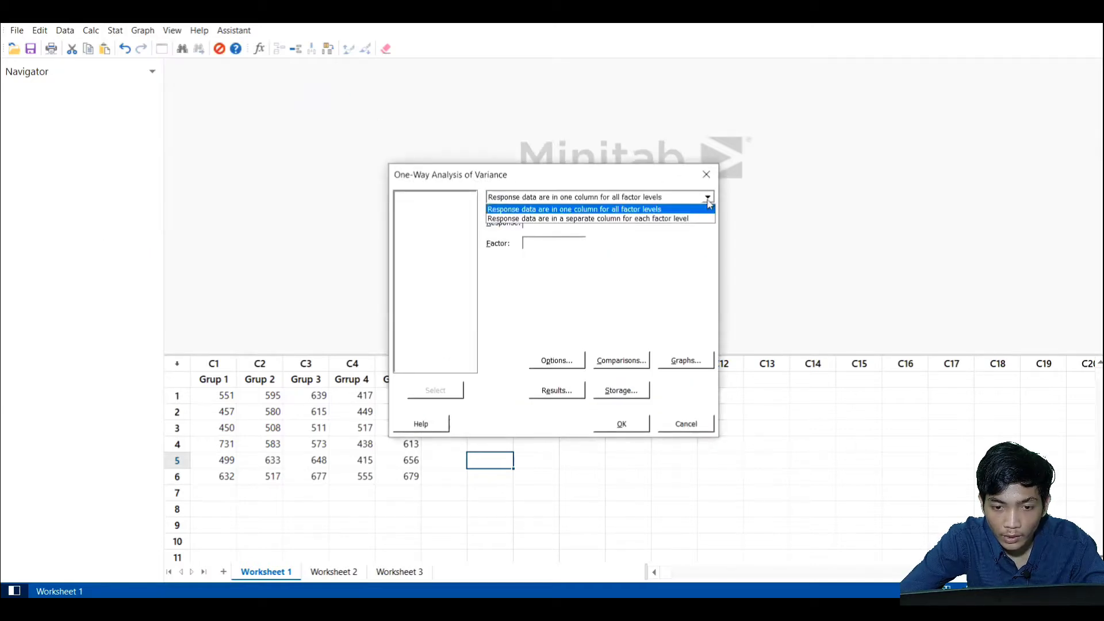
click(630, 219)
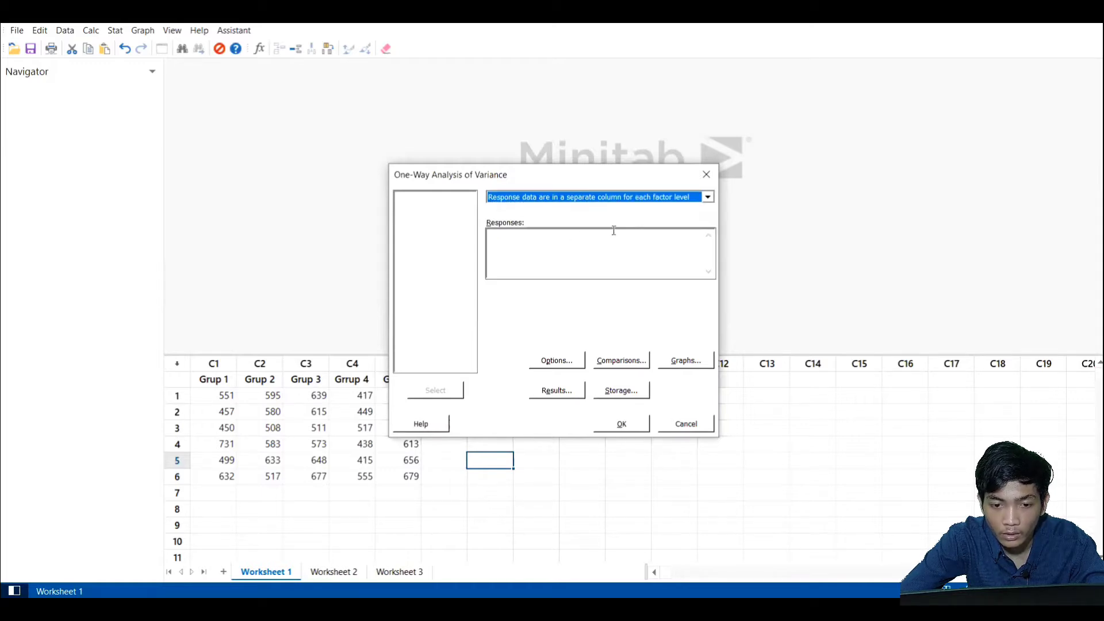
- Set Grup 1 through Grup 5 as the responses and run the one-way ANOVA
click(546, 235)
drag(436, 201, 445, 246)
click(435, 392)
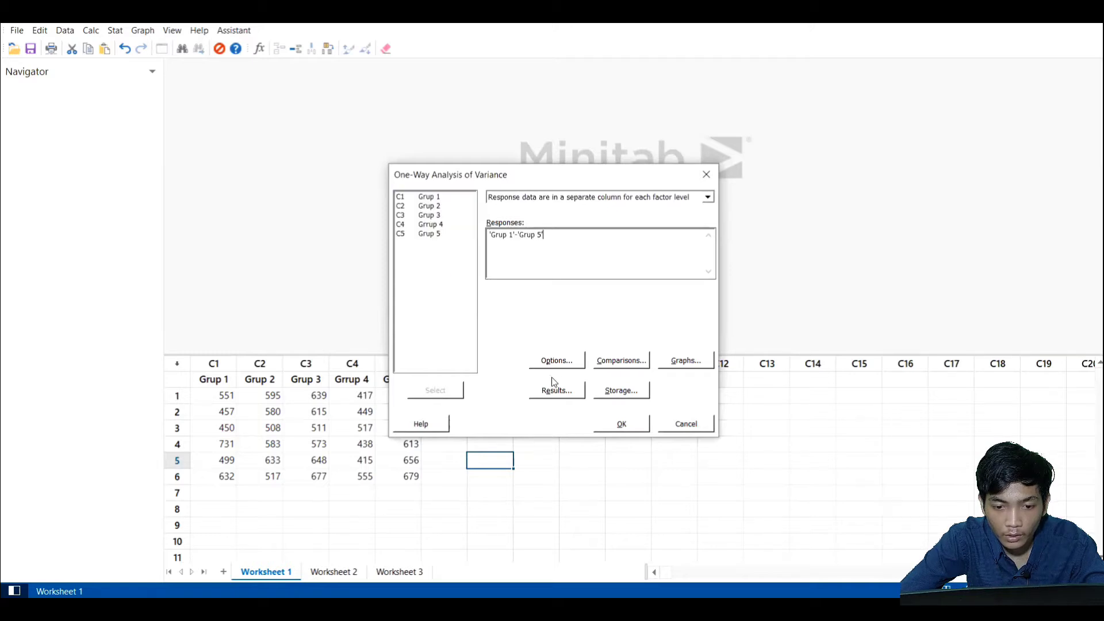
click(621, 425)
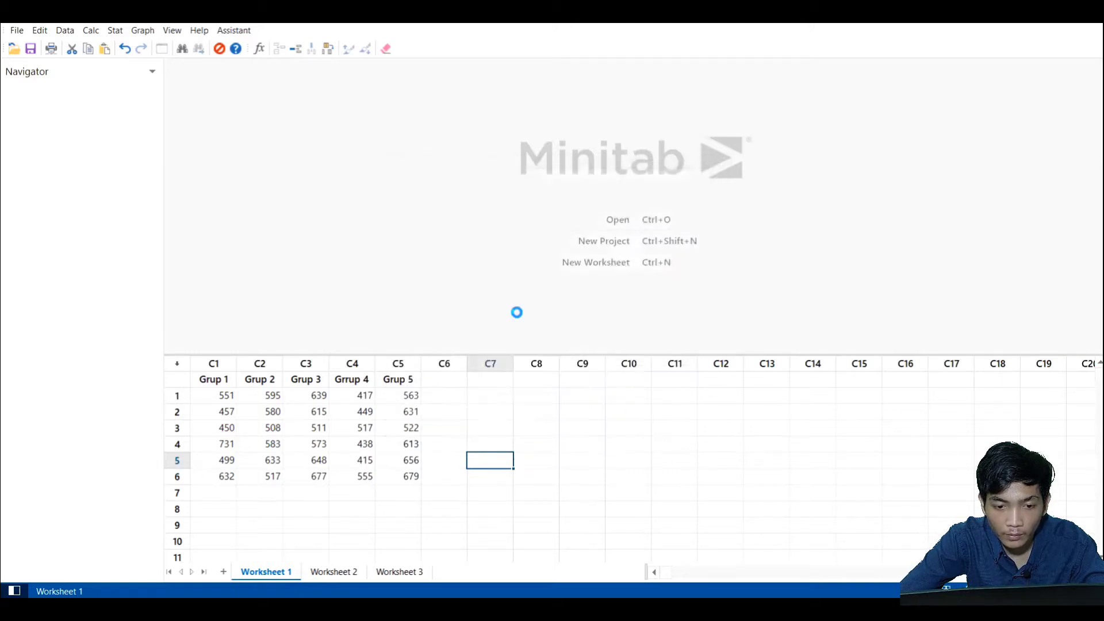
- Bring the Analysis of Variance table into view and place Minitab side by side with the Tugas Video ANOVA workbook in Excel
scroll(447, 226, down, 2)
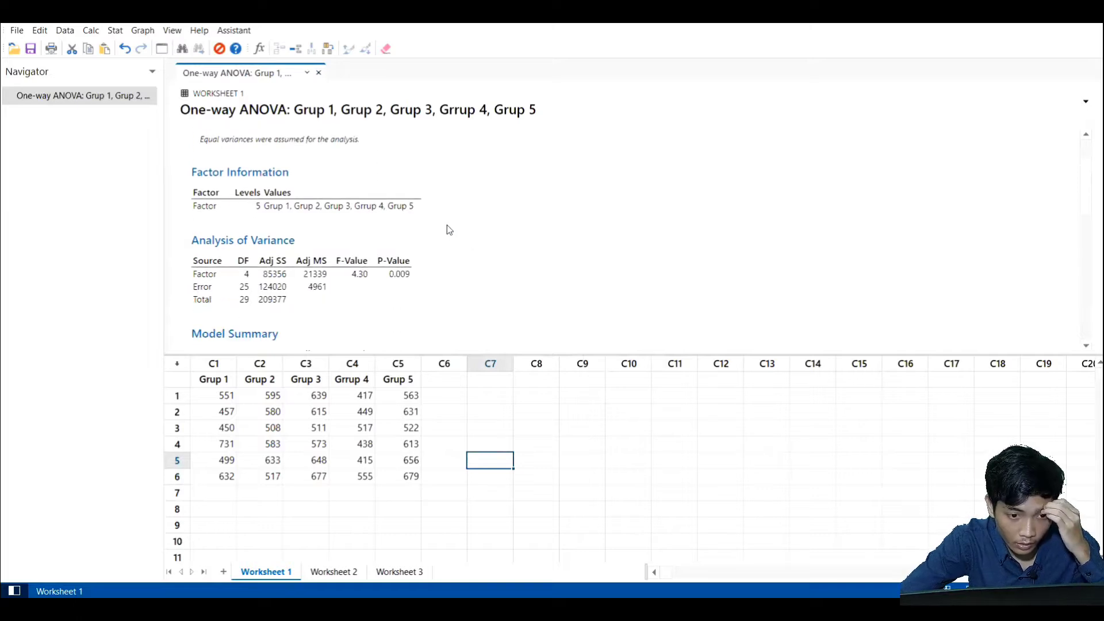
scroll(446, 226, down, 2)
scroll(446, 225, up, 2)
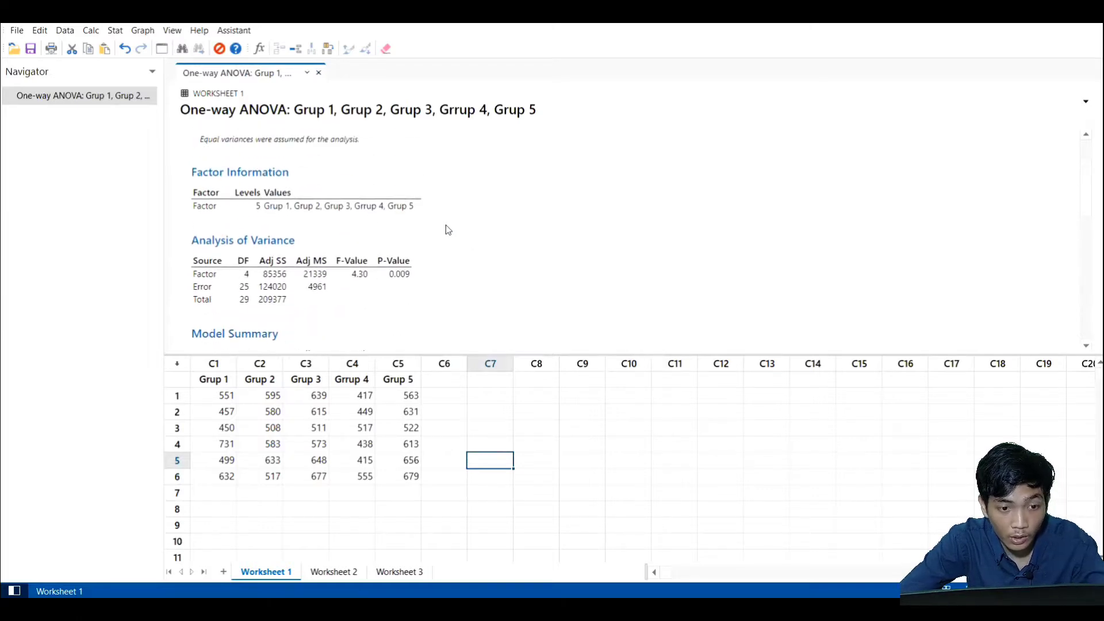
scroll(446, 227, down, 2)
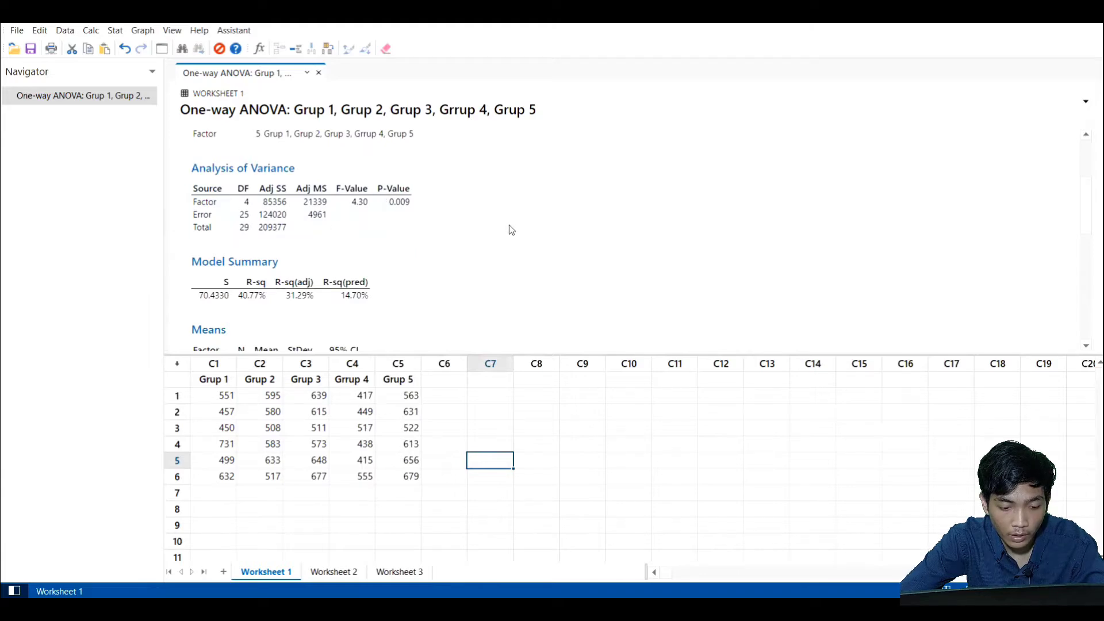
key(super+Left)
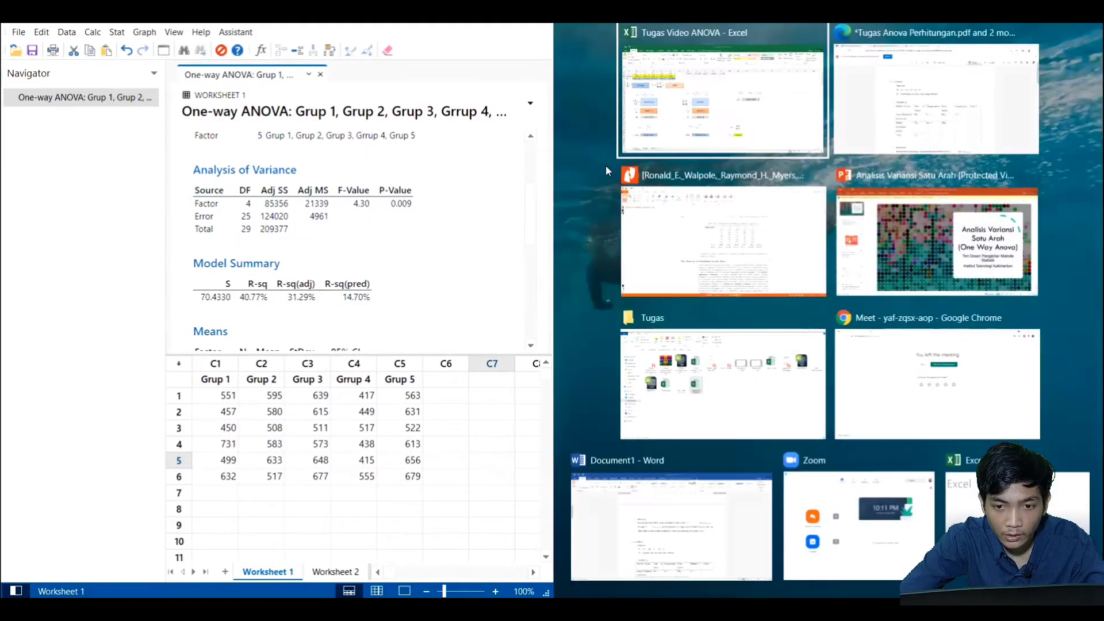
click(660, 119)
- Compare the manually calculated sums of squares, mean squares and F value with Minitab's Analysis of Variance table, checking SSW against the Error row
scroll(710, 293, up, 2)
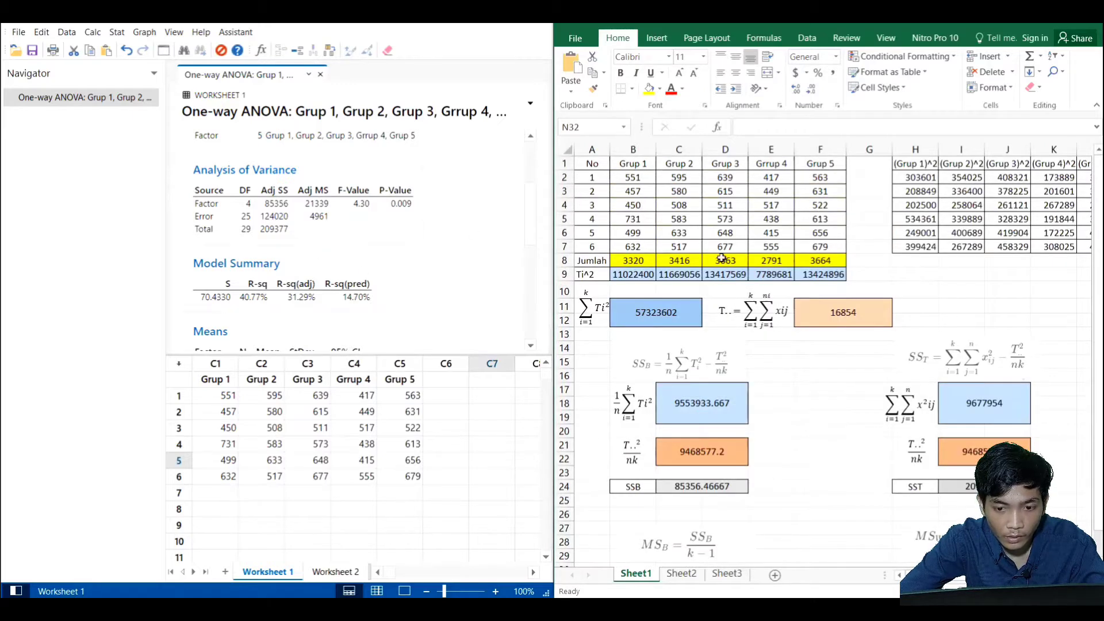
scroll(682, 314, down, 2)
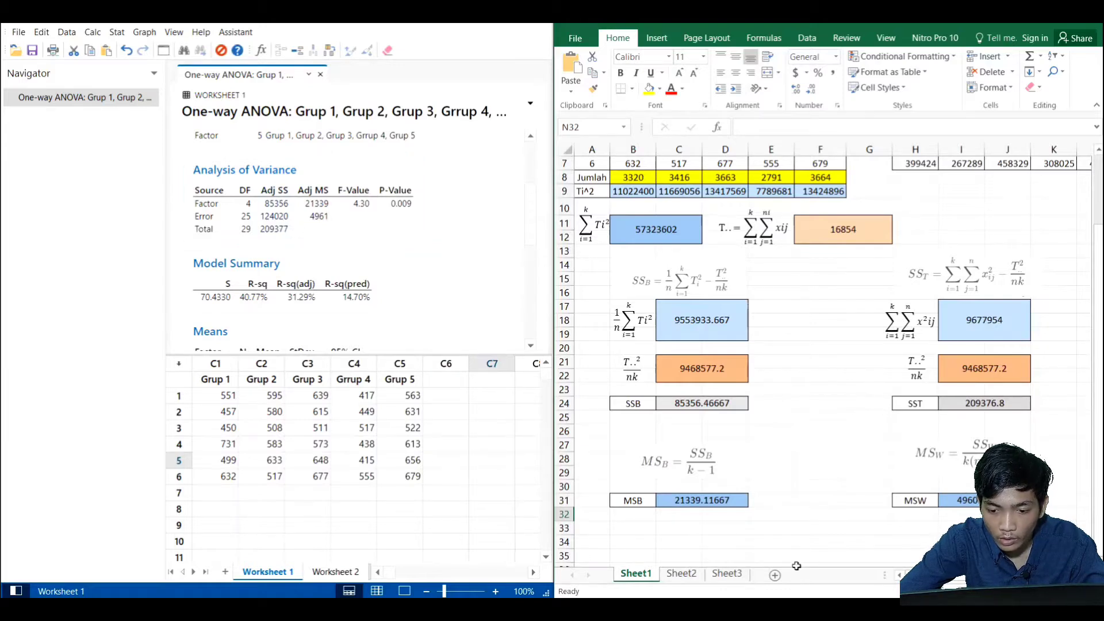
scroll(832, 326, right, 4)
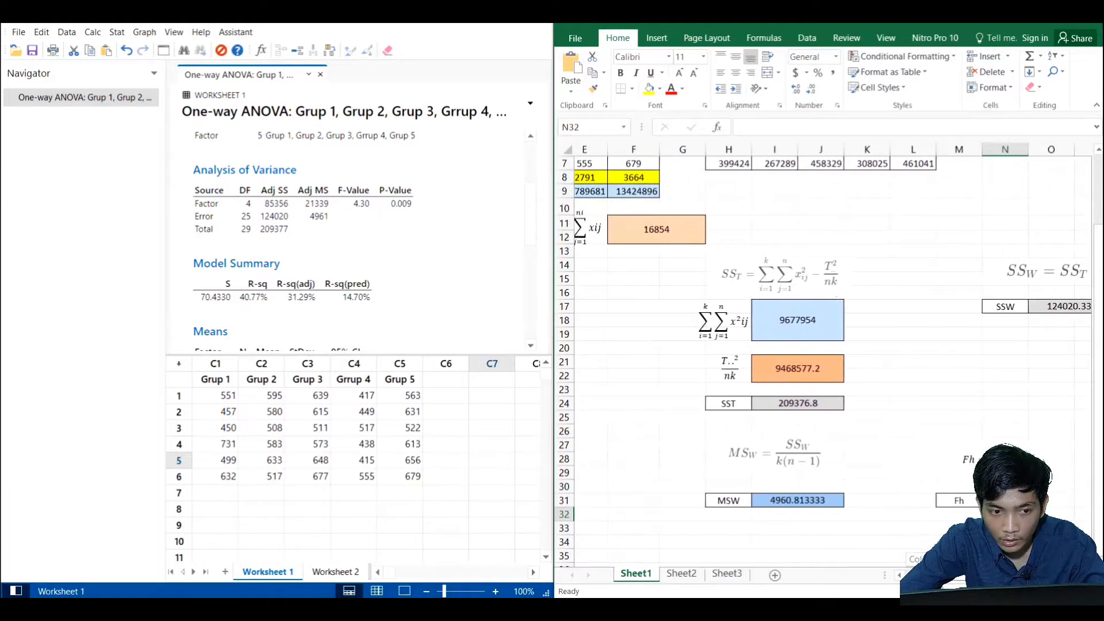
scroll(845, 314, right, 4)
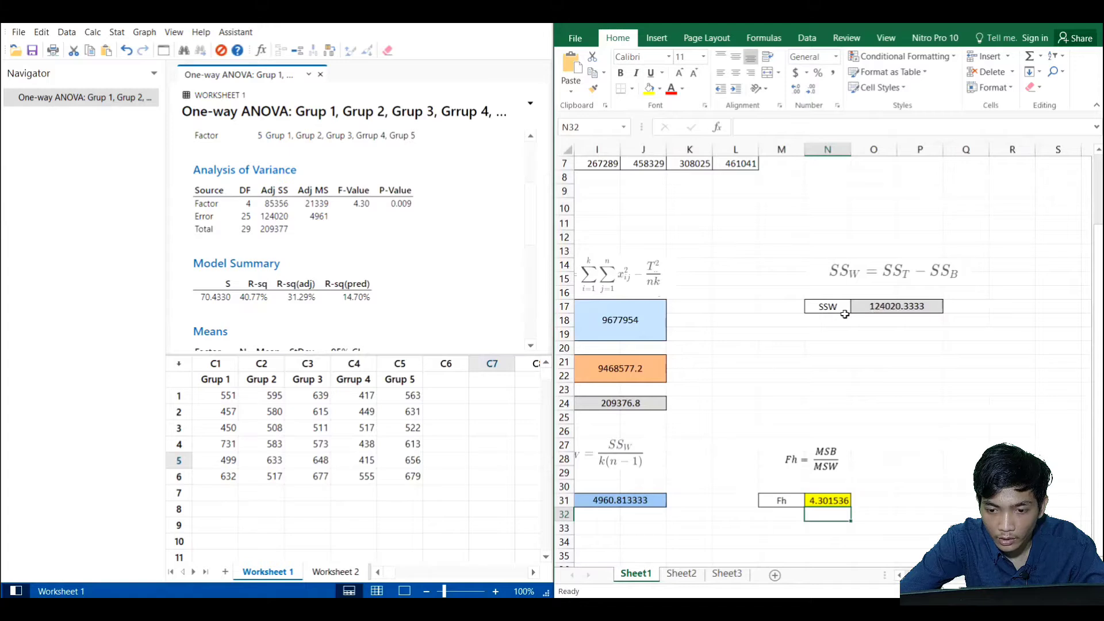
click(825, 307)
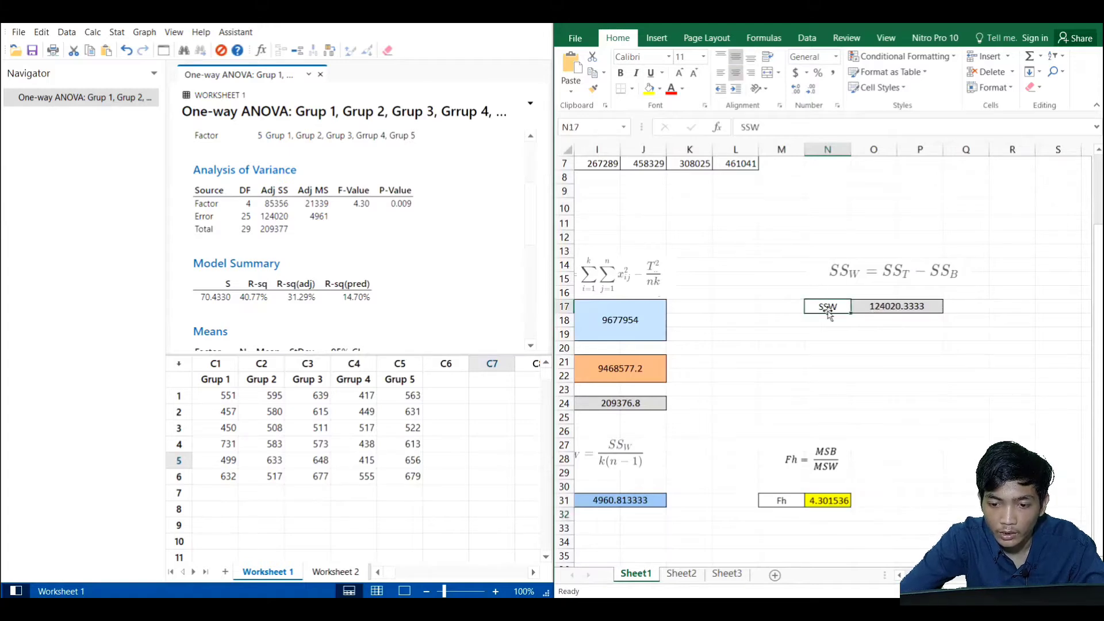
click(836, 331)
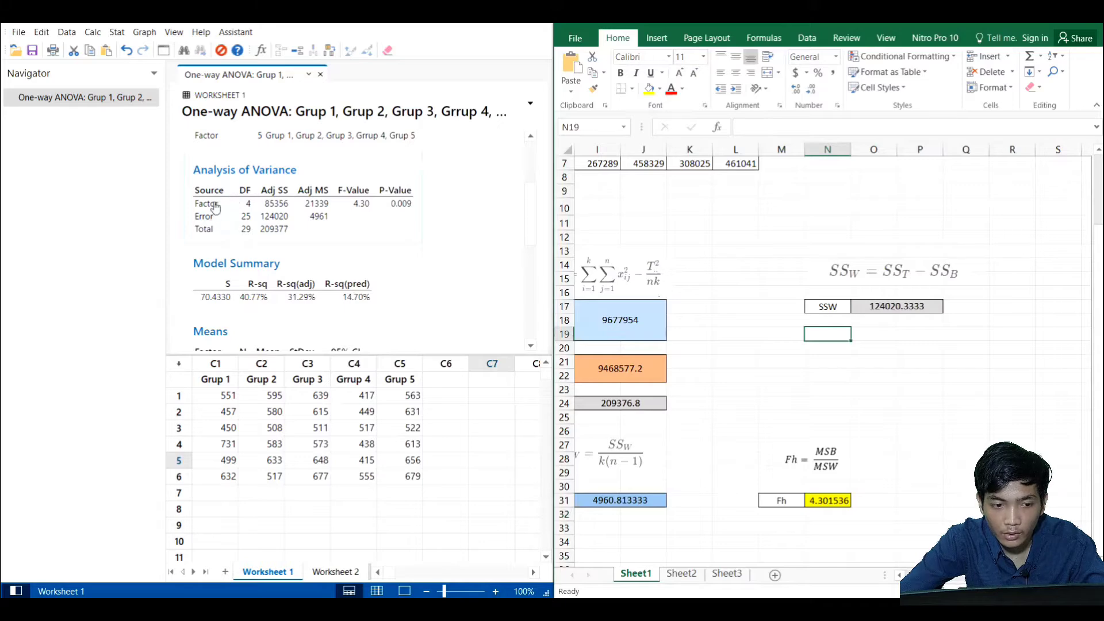
click(920, 307)
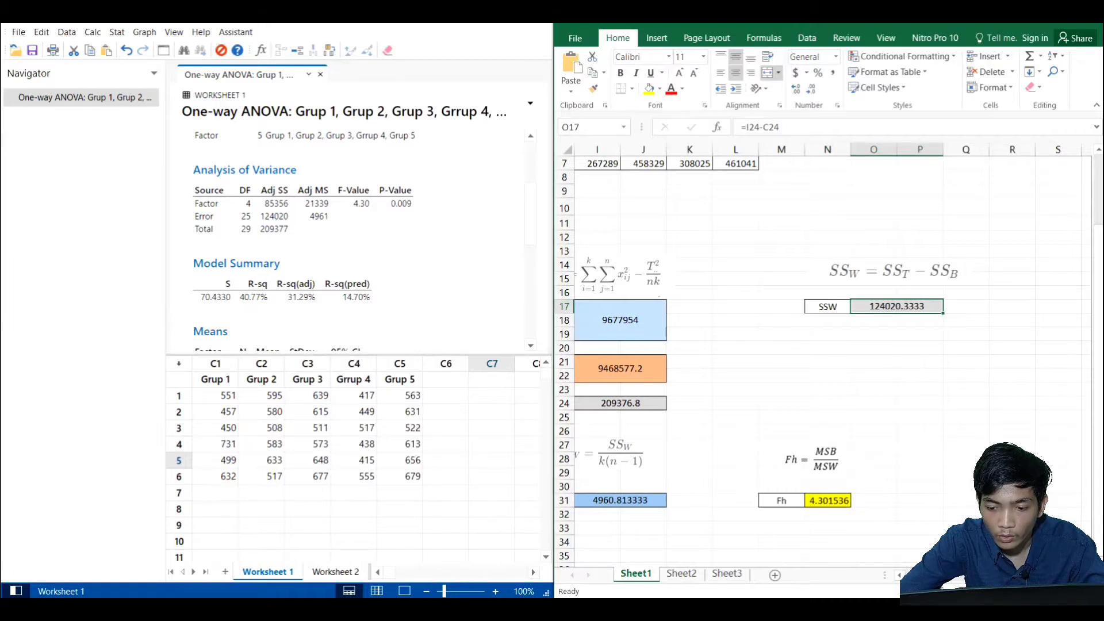
- Compare the worksheet's SST, SSB, MSB, MSW and Fh results with Minitab's Analysis of Variance table
scroll(828, 345, left, 3)
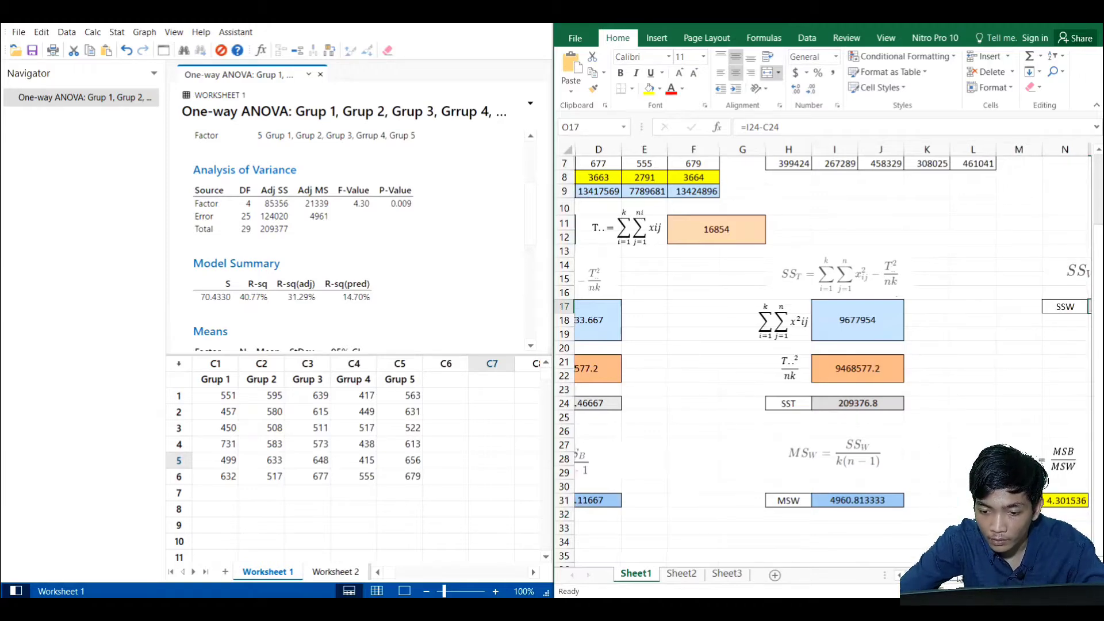
scroll(828, 448, left, 3)
scroll(809, 475, down, 1)
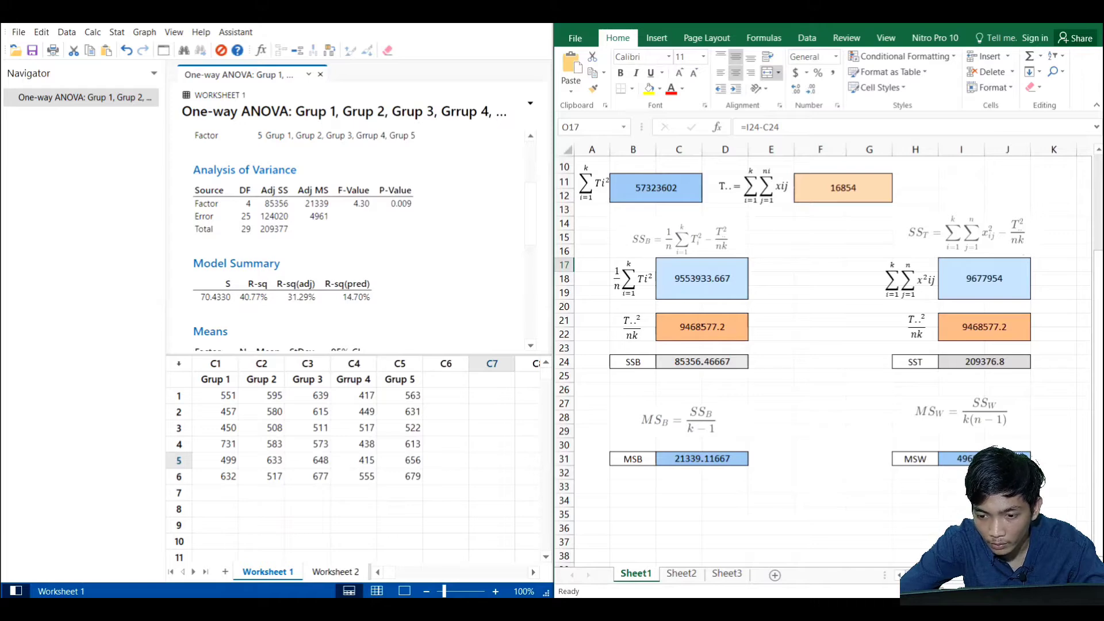
scroll(828, 357, down, 1)
scroll(828, 282, right, 4)
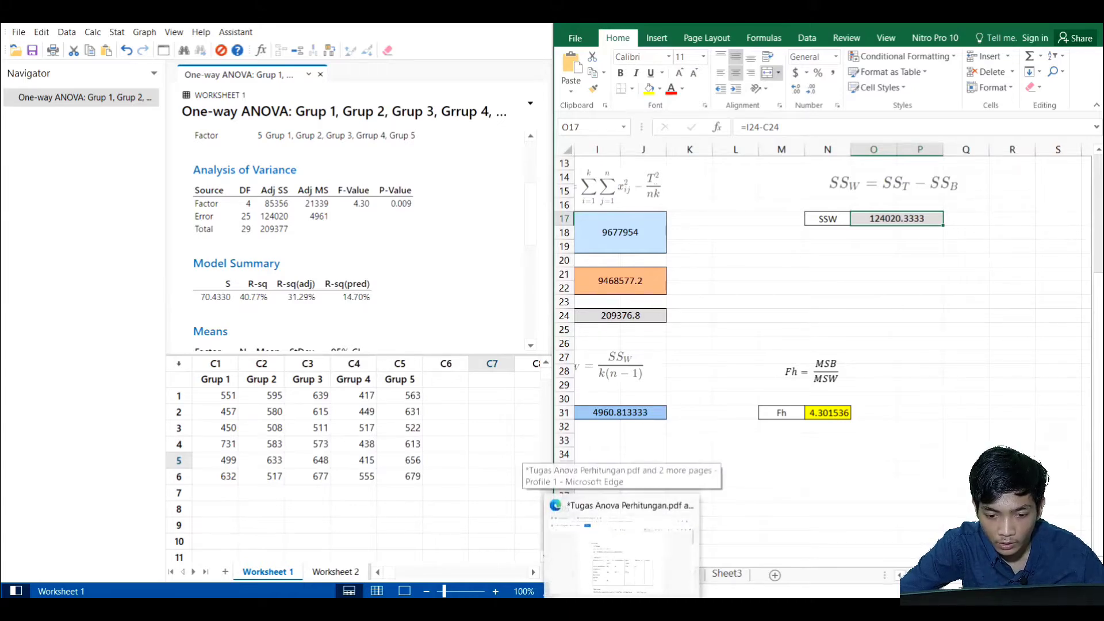
- Switch to Tugas Anova Perhitungan.pdf in Microsoft Edge and place its Statistik uji table side by side with the Excel workbook
click(621, 518)
scroll(460, 316, down, 4)
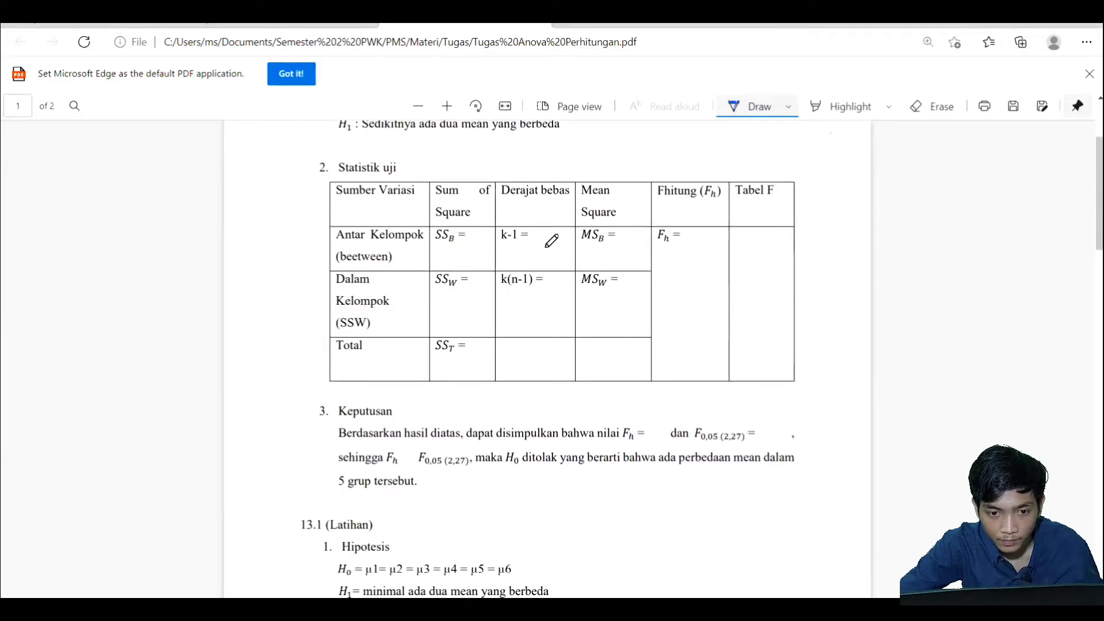
key(super+Down)
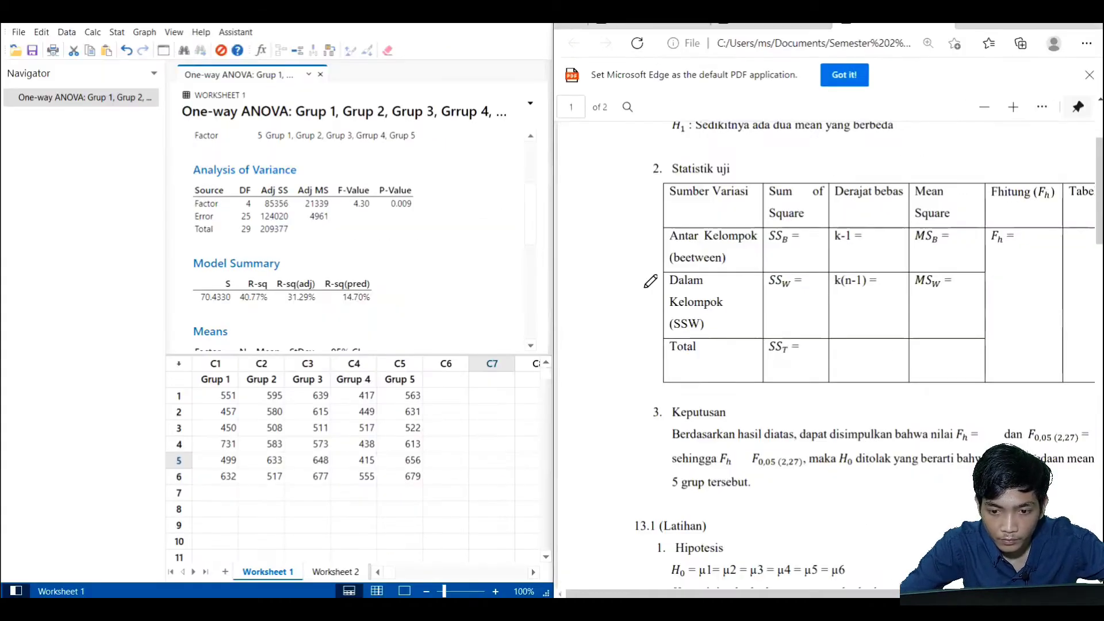
scroll(805, 345, right, 3)
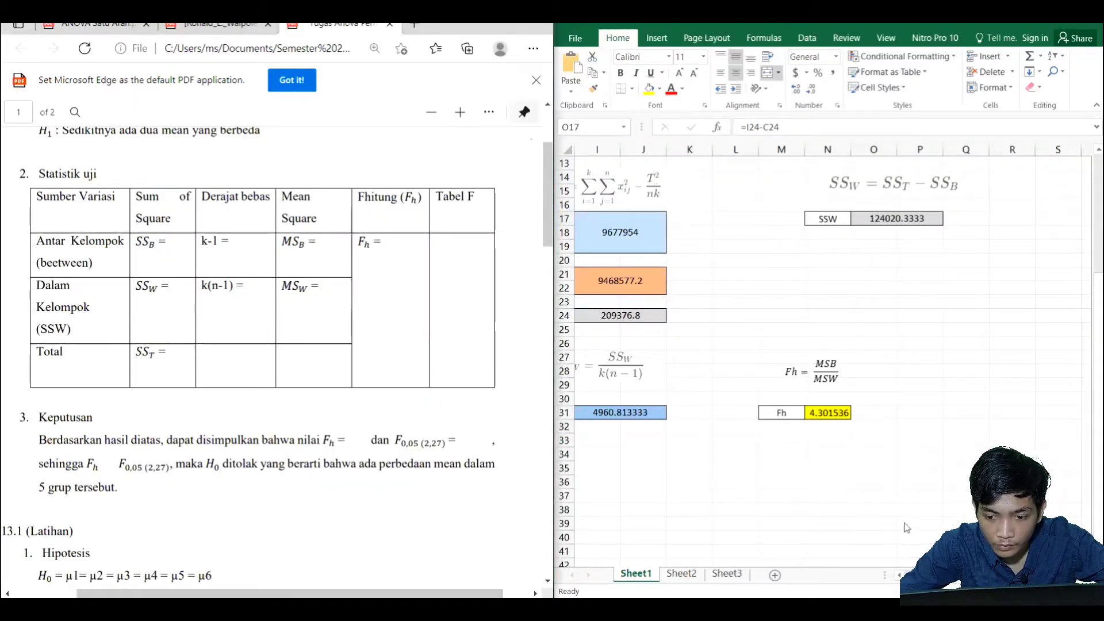
- Handwrite 85356 as the SSB value in the Sum of Square column of the Statistik uji table
click(896, 218)
scroll(828, 288, left, 4)
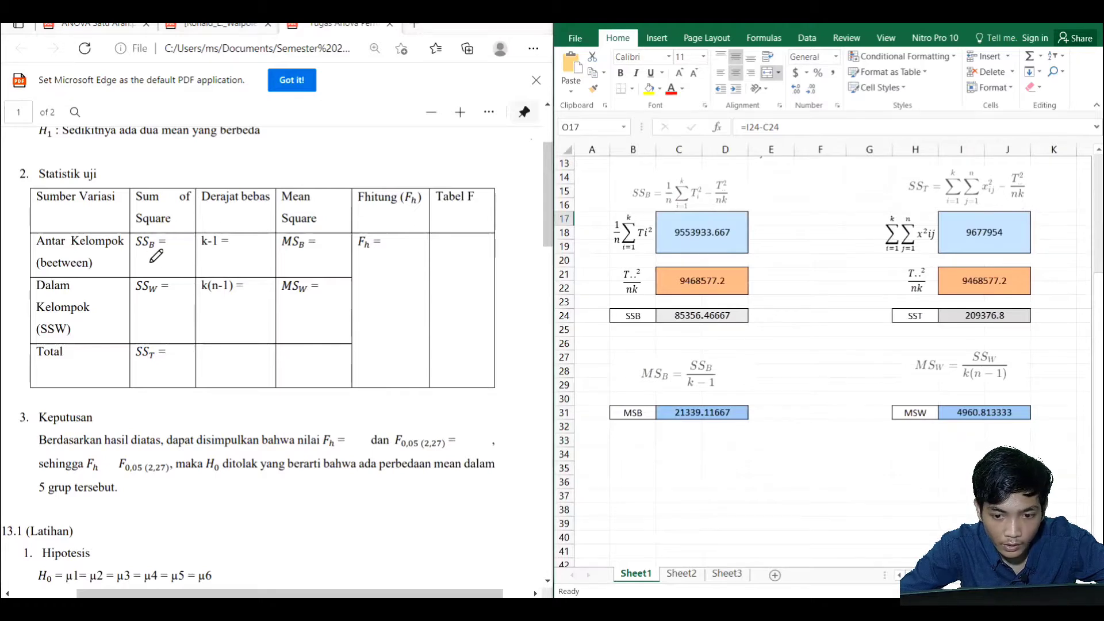
mouse_move(139, 262)
mouse_down()
mouse_move(162, 270)
mouse_move(176, 261)
mouse_up()
drag(182, 260, 183, 265)
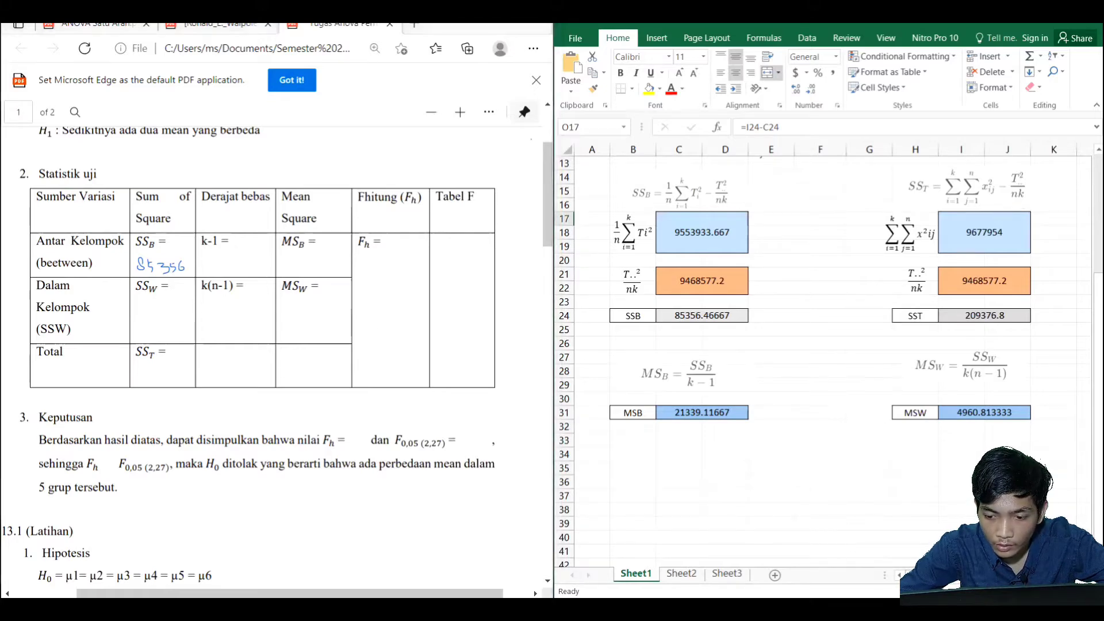
- Handwrite 124020 as the SSW value in the Dalam Kelompok row, taking it from the worksheet's SSW result
scroll(703, 409, right, 4)
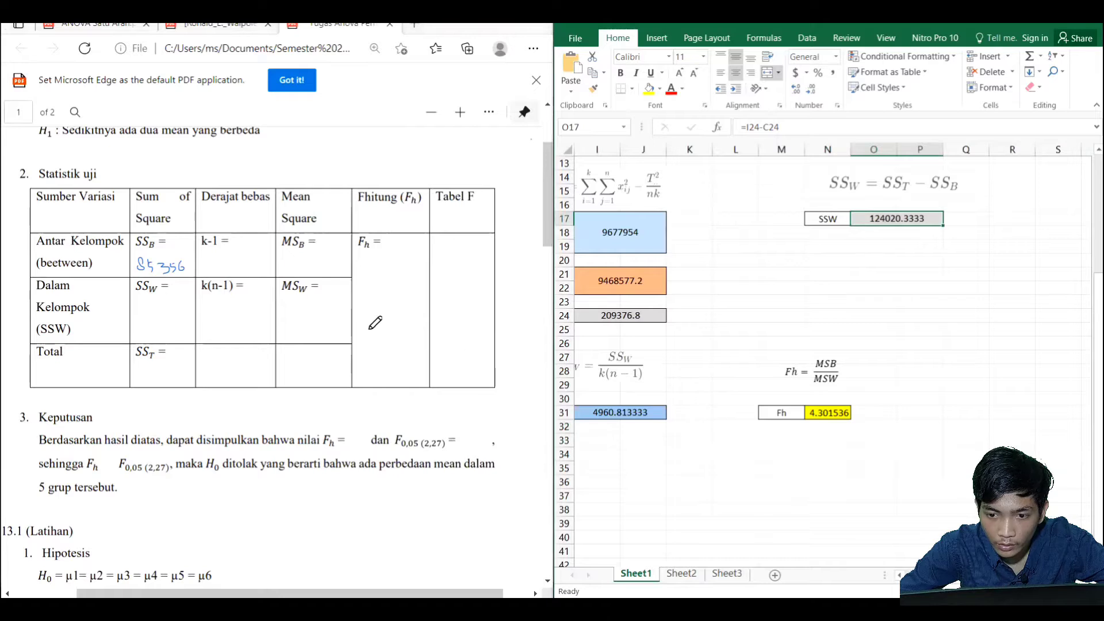
click(141, 311)
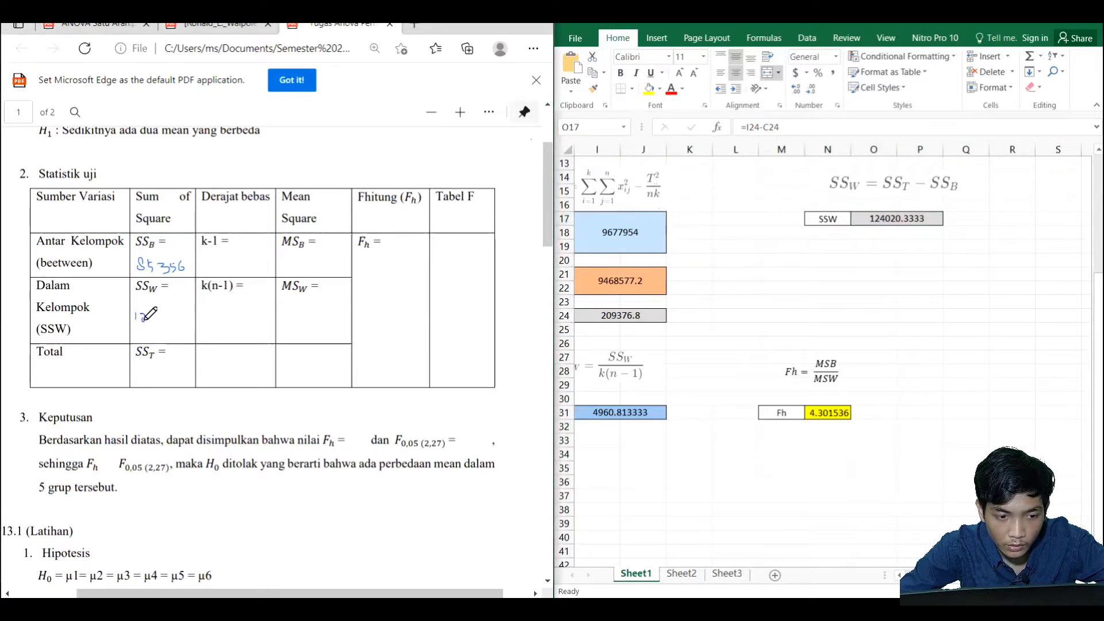
drag(141, 314, 147, 325)
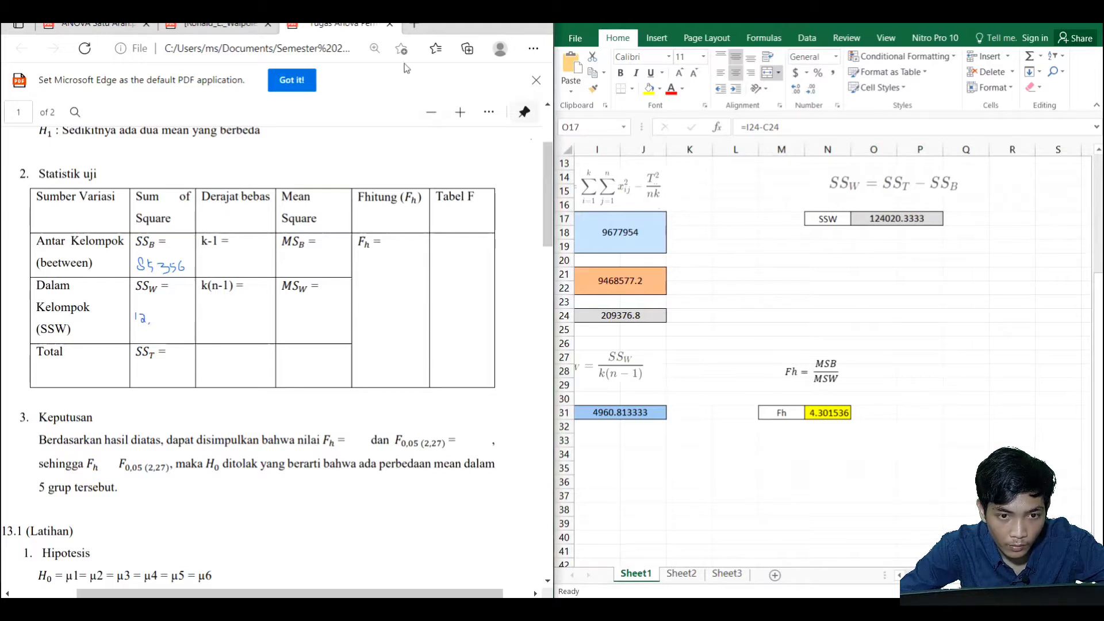
scroll(266, 153, up, 3)
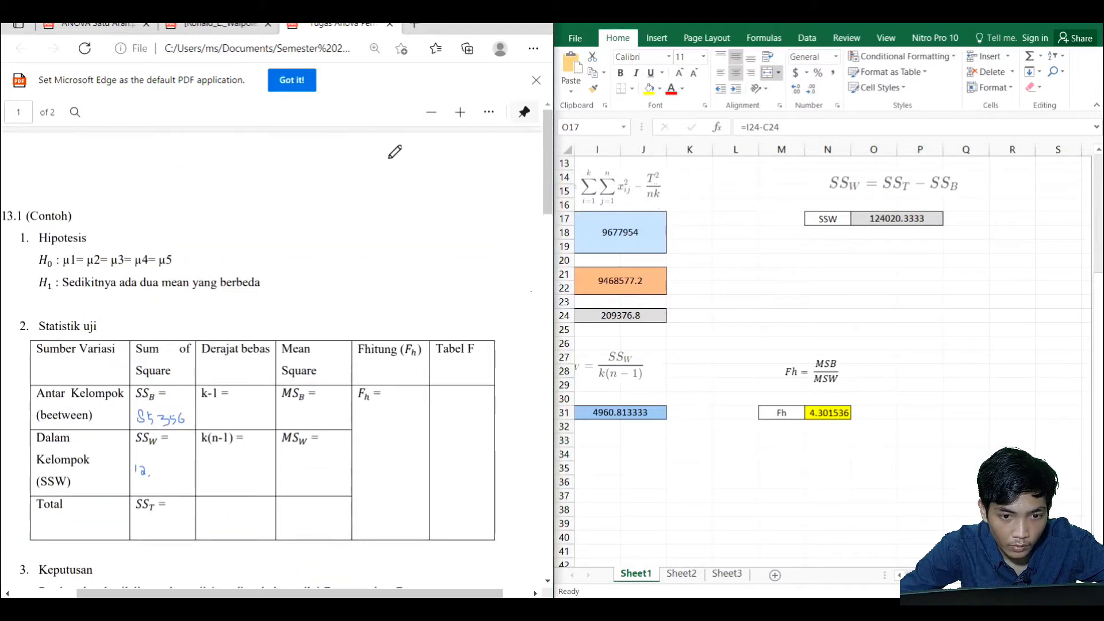
scroll(342, 168, down, 3)
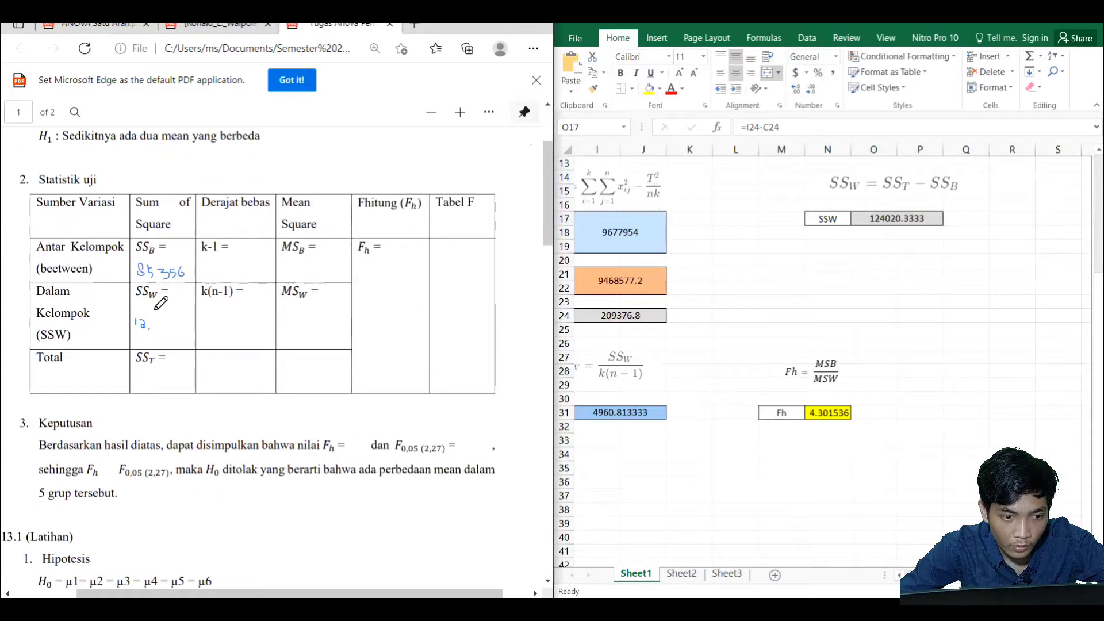
drag(154, 319, 155, 330)
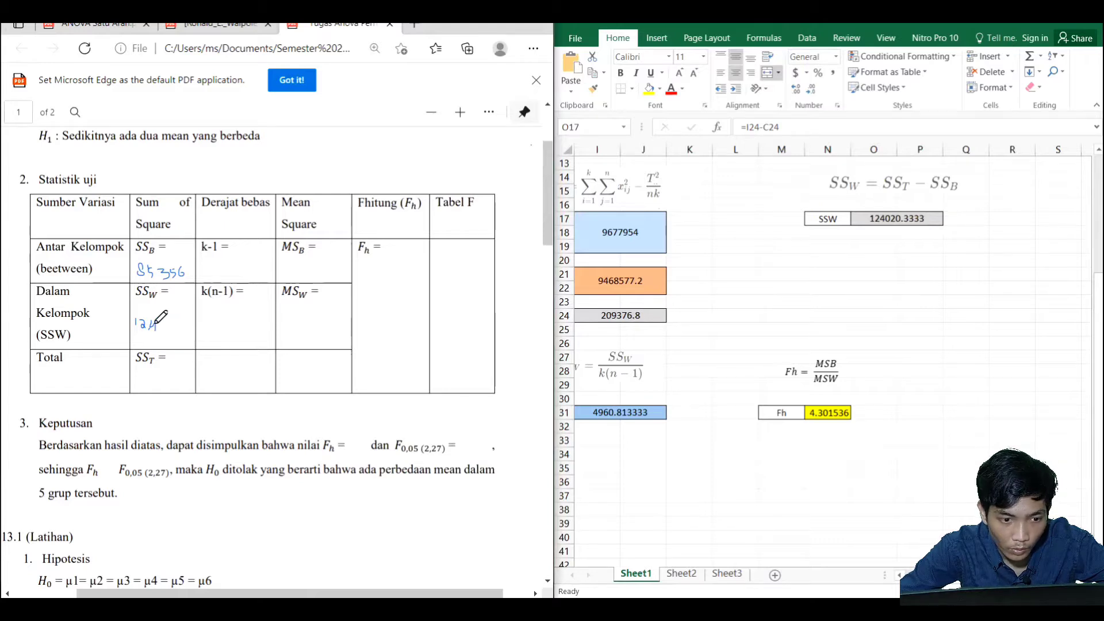
drag(159, 321, 175, 324)
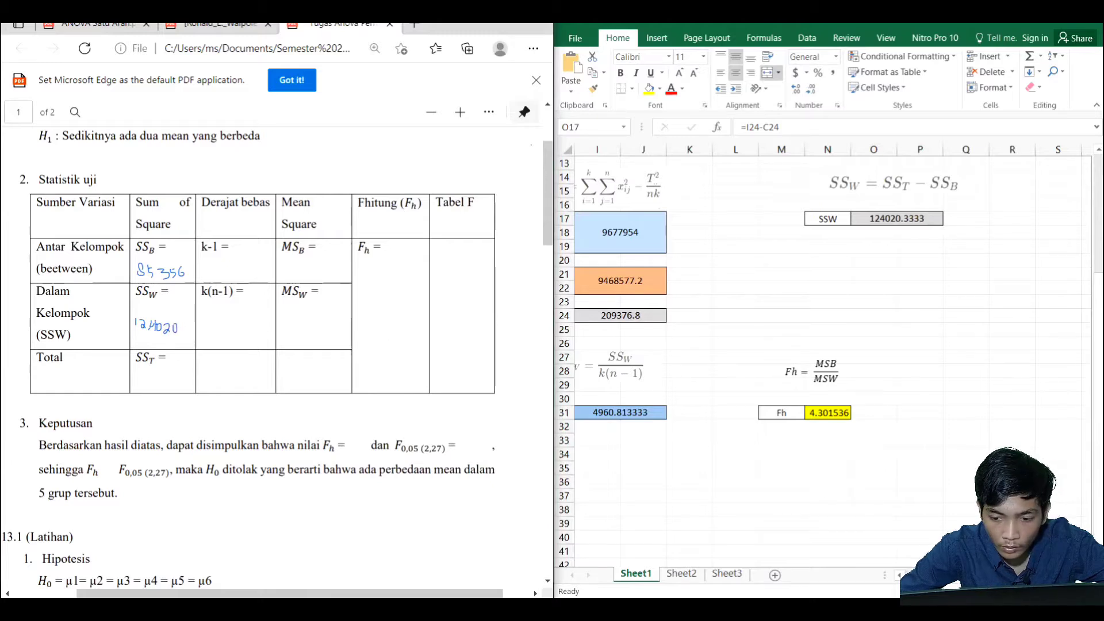
- Handwrite the worksheet's SST, rounded to 209377, in the Total row of the Statistik uji table
click(896, 218)
scroll(805, 287, left, 2)
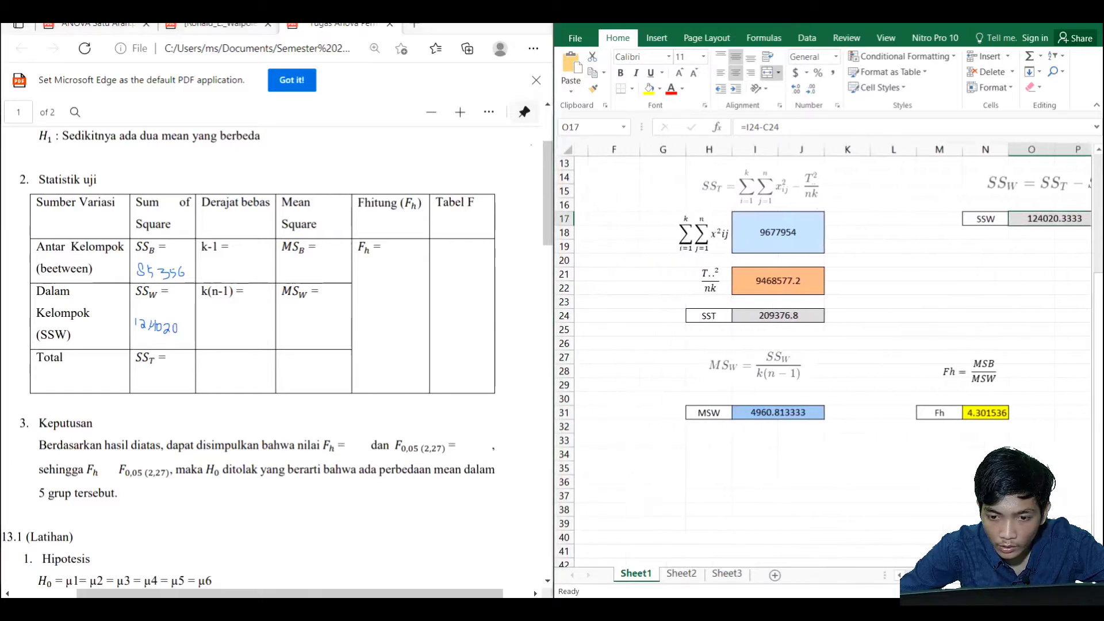
click(135, 374)
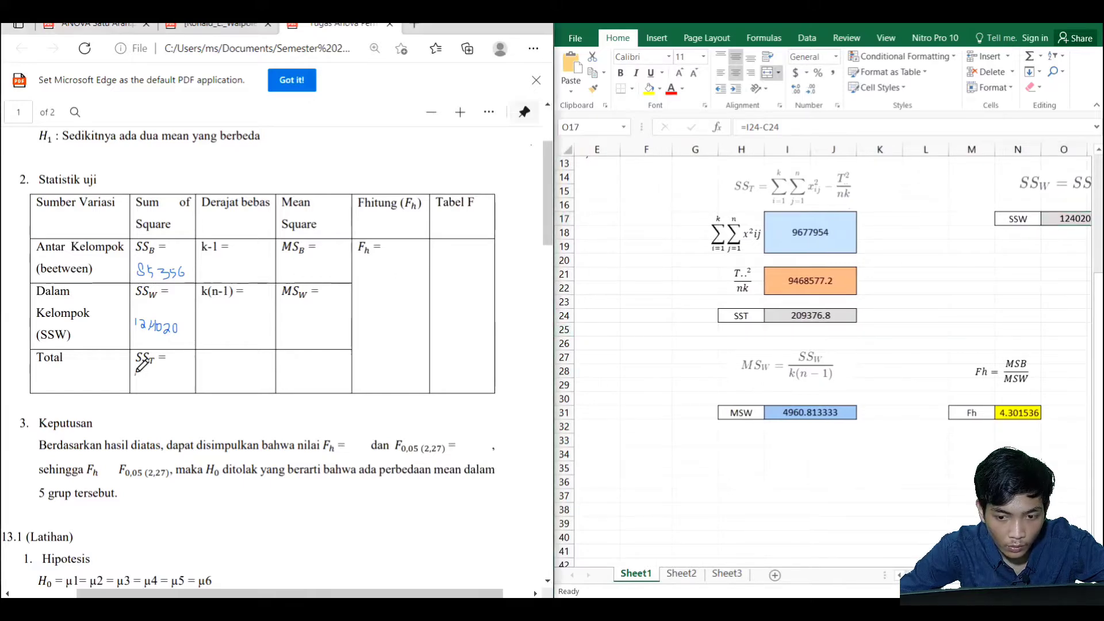
mouse_move(135, 373)
mouse_down()
mouse_move(132, 385)
mouse_move(143, 386)
mouse_up()
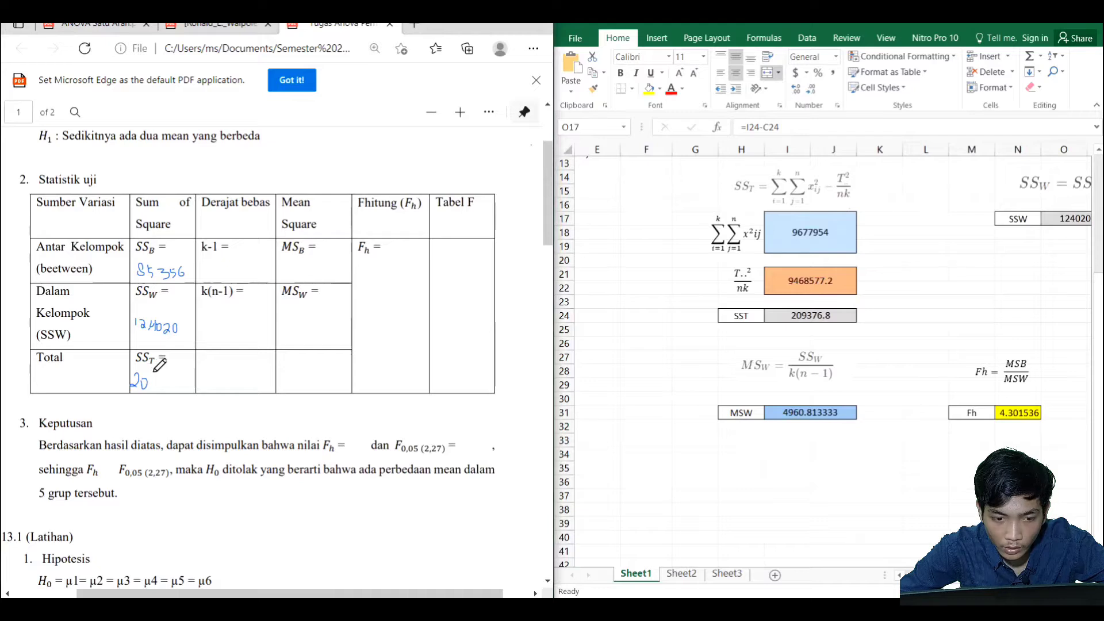
drag(156, 375, 154, 390)
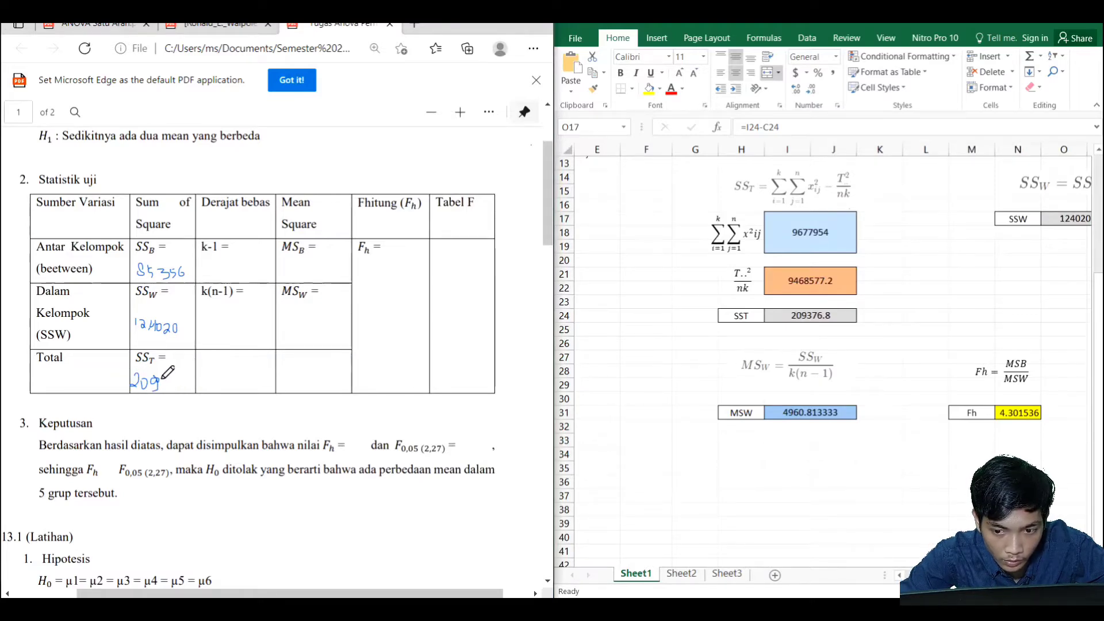
mouse_move(160, 378)
mouse_down()
mouse_move(160, 391)
mouse_move(173, 385)
mouse_up()
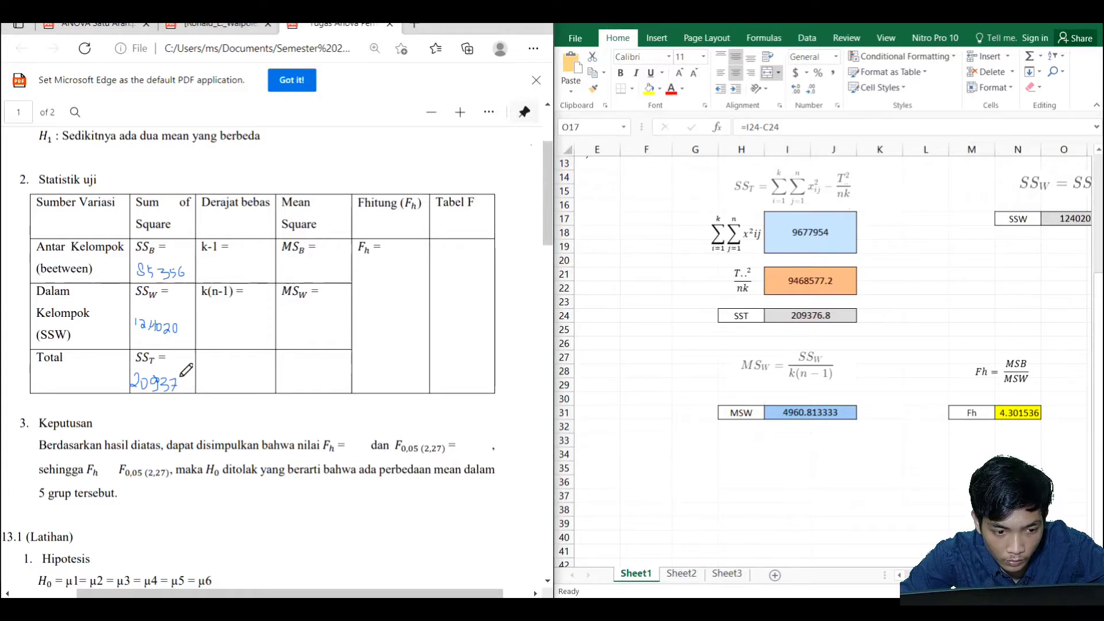
drag(188, 374, 180, 385)
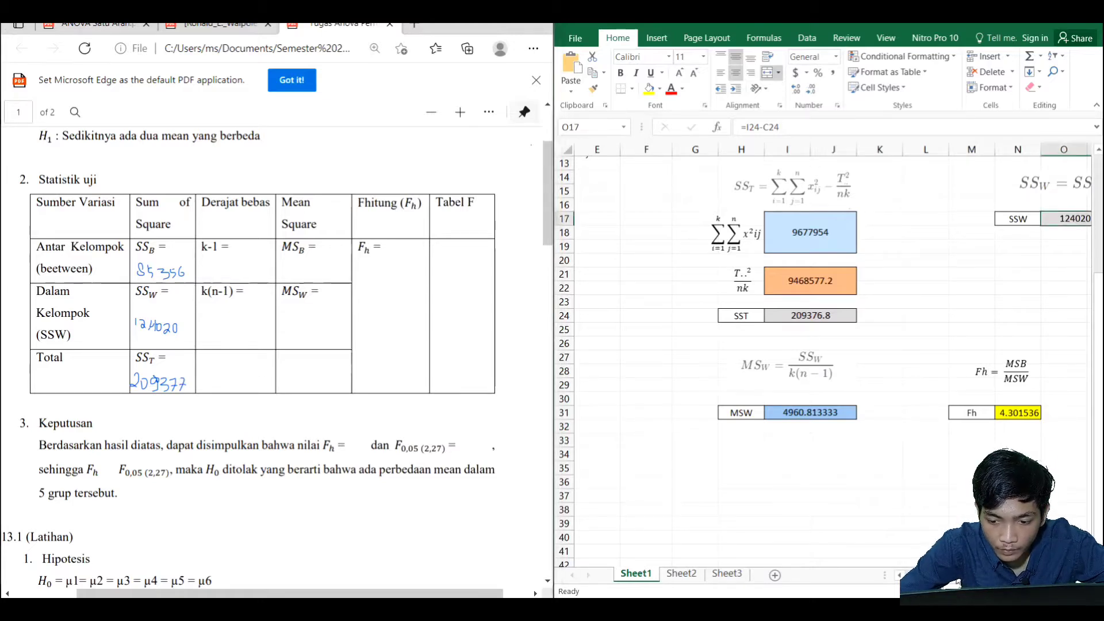
- Handwrite 21339 as the MSB value in the Mean Square column, with Minitab's ANOVA results placed beside the PDF
scroll(822, 287, left, 2)
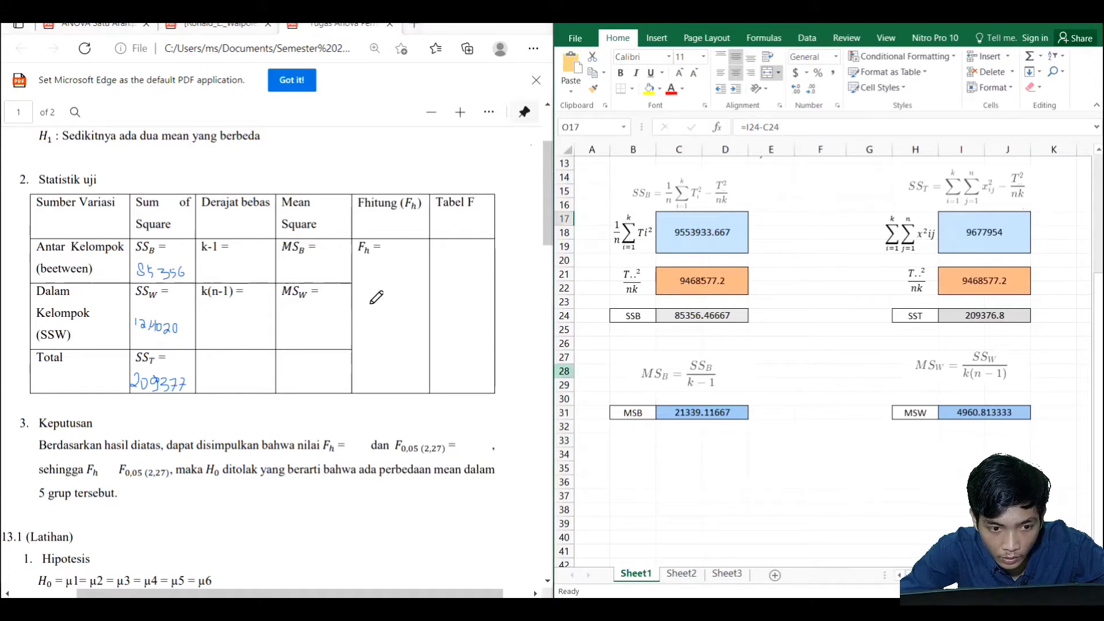
drag(287, 263, 300, 274)
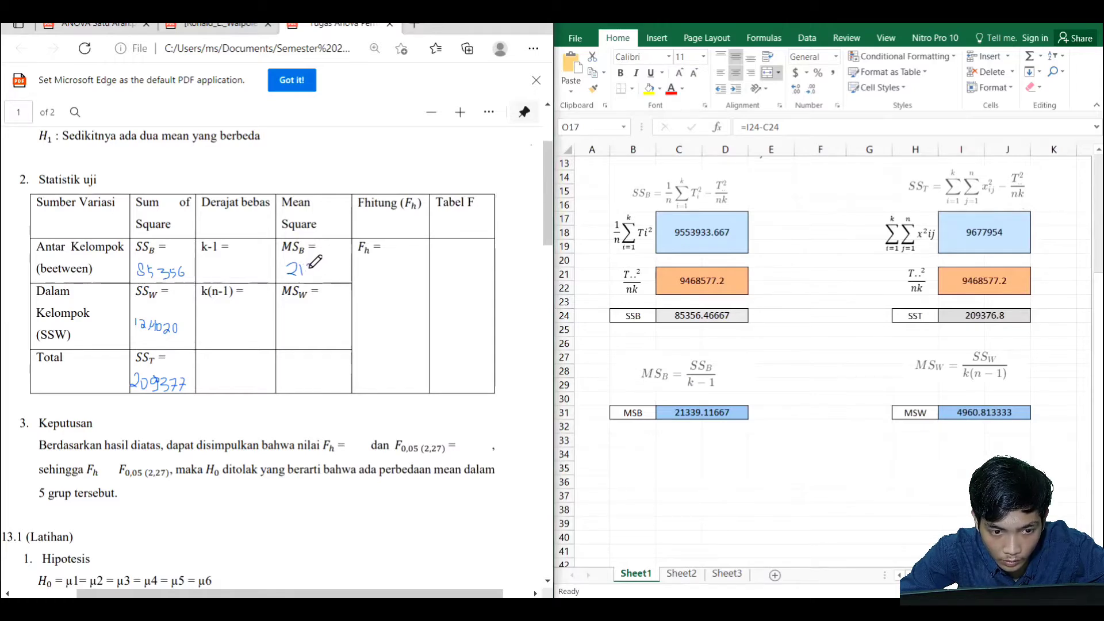
drag(305, 262, 305, 277)
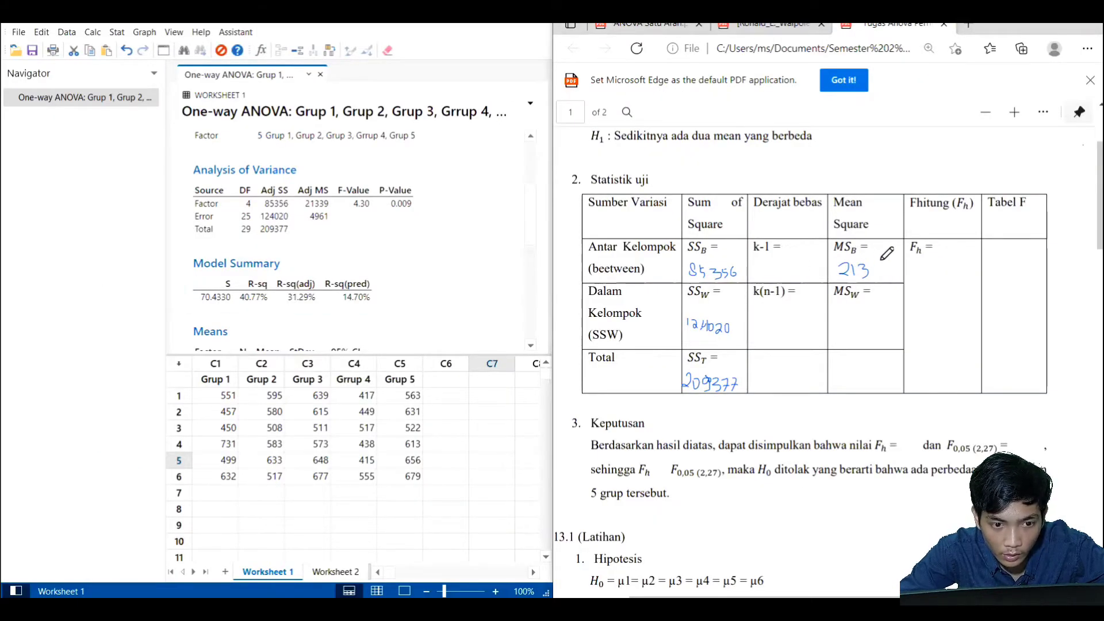
mouse_move(870, 262)
mouse_down()
mouse_move(871, 277)
mouse_move(889, 279)
mouse_up()
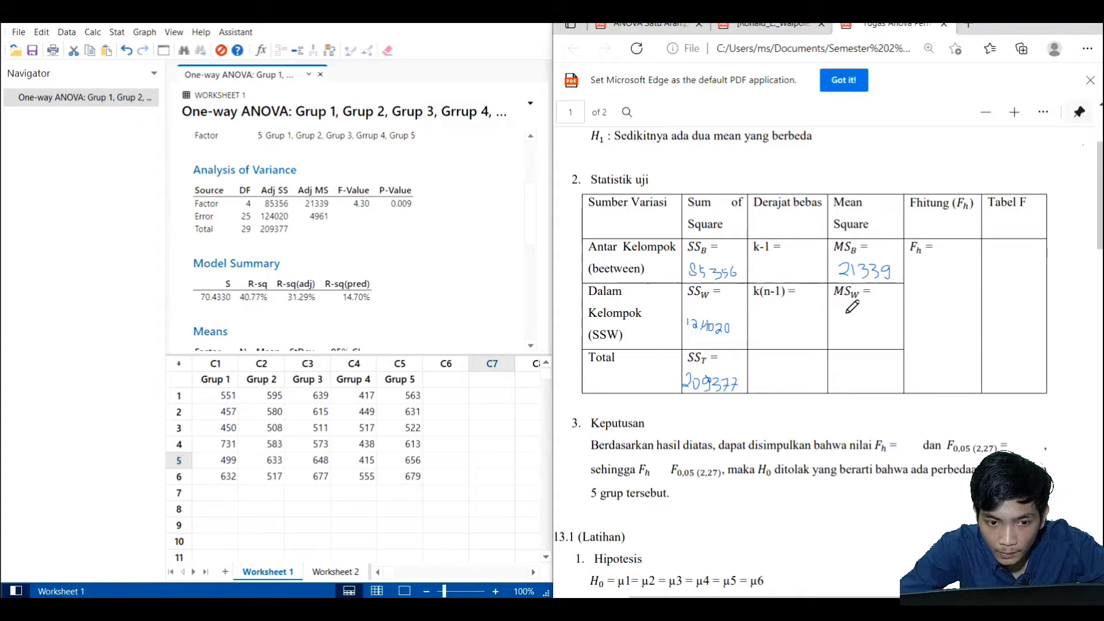
- Handwrite 4961 as the MSW value and 4.3 as the Fh value in the Statistik uji table
mouse_move(845, 315)
mouse_down()
mouse_move(847, 328)
mouse_move(876, 327)
mouse_up()
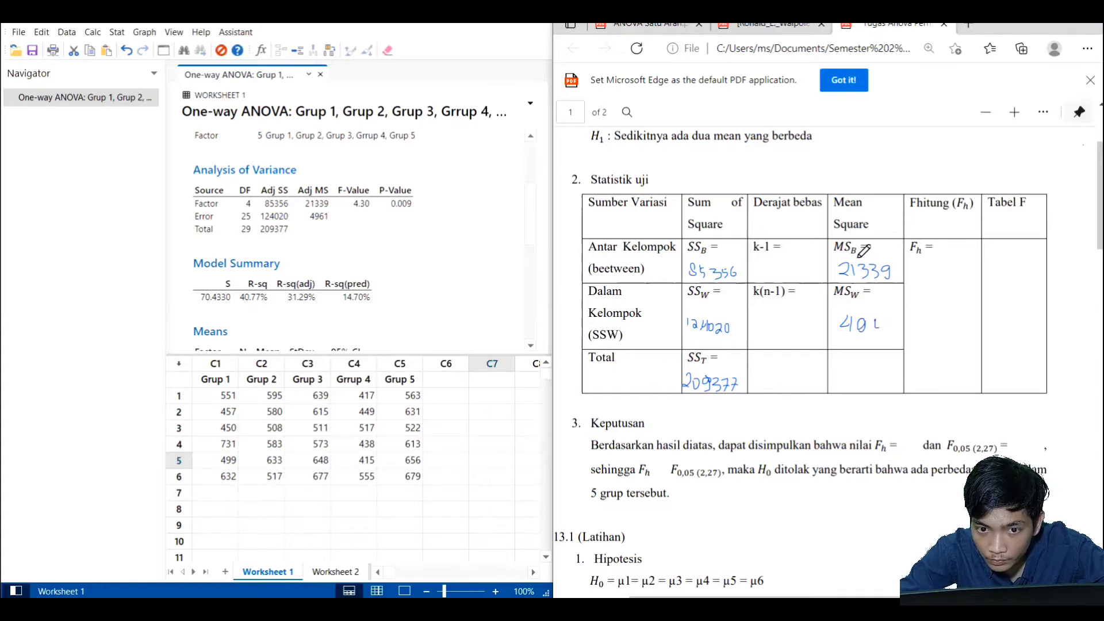
scroll(851, 241, up, 3)
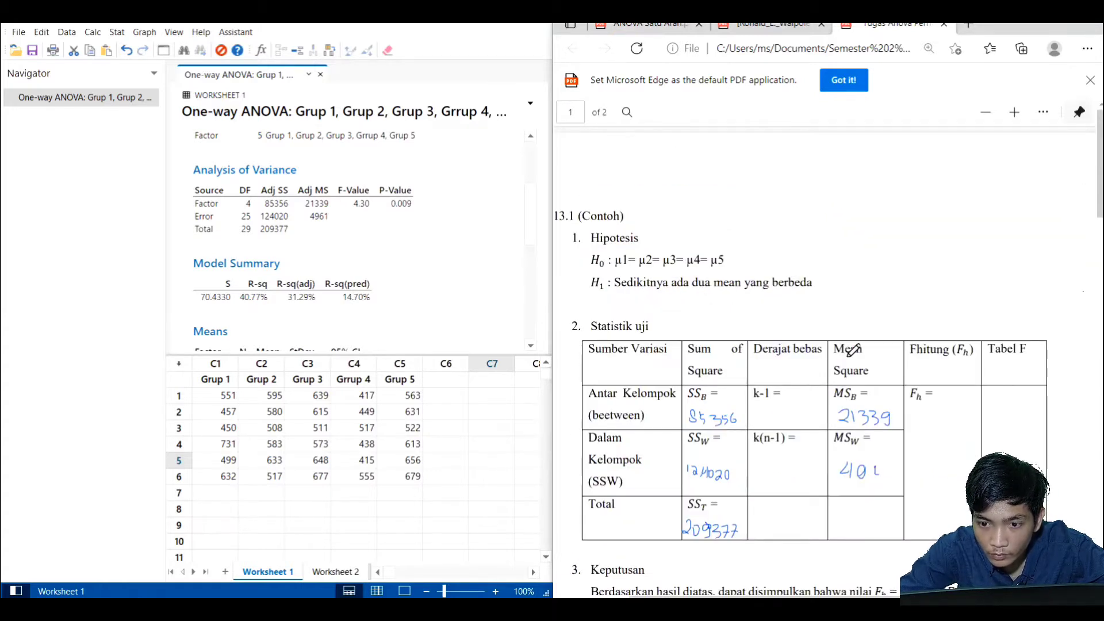
drag(877, 459, 890, 476)
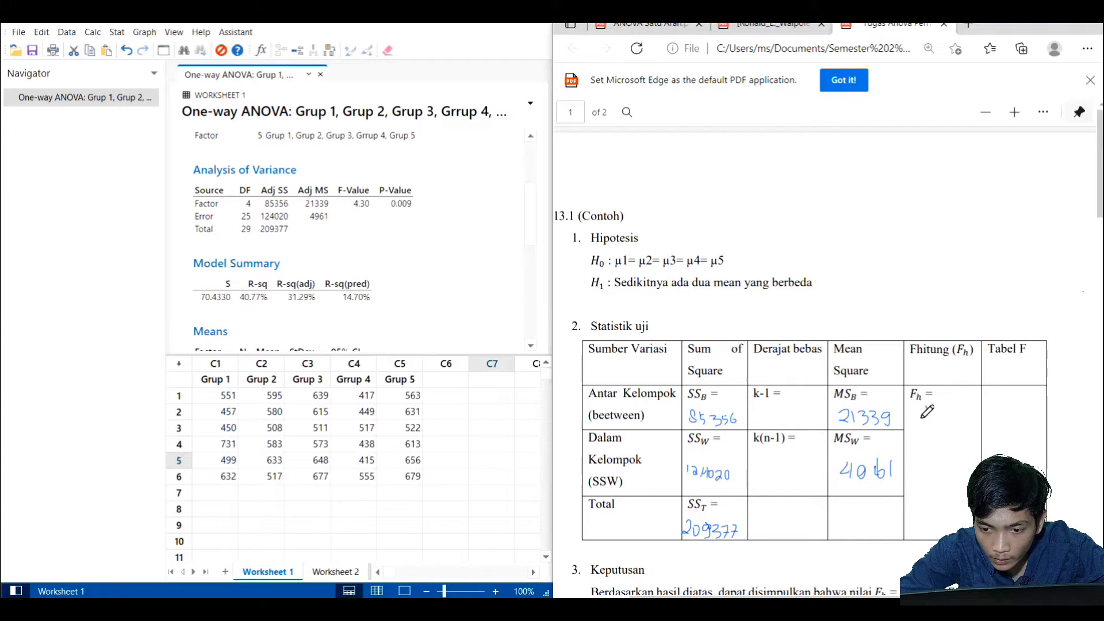
drag(927, 412, 930, 427)
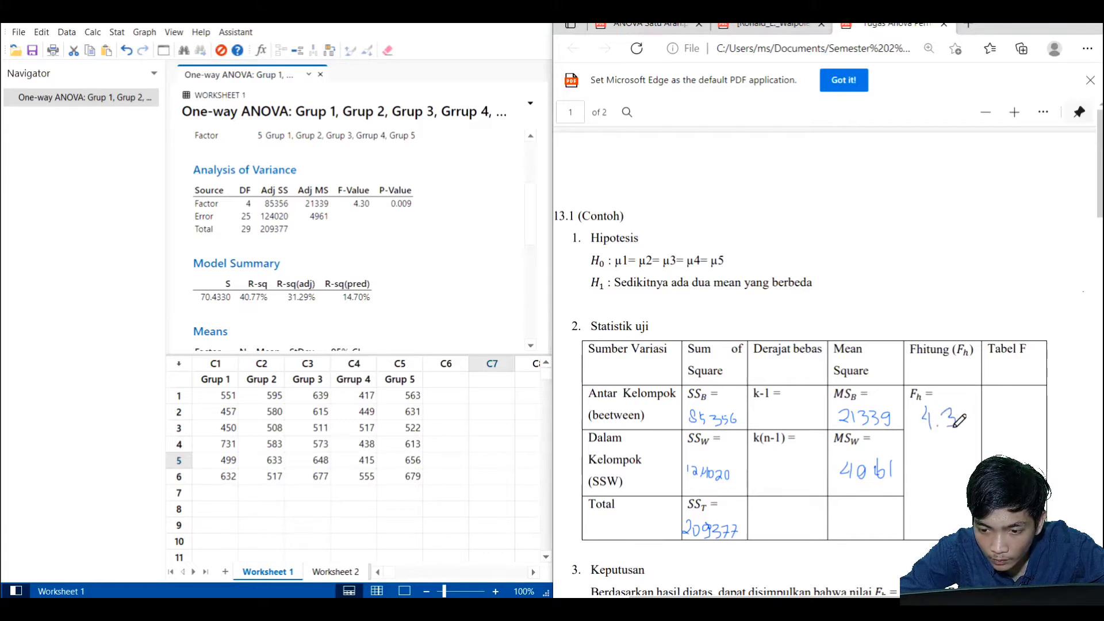
click(937, 424)
- Handwrite the degrees of freedom in the Derajat bebas column: 4 for k-1 and 25 for k(n-1)
scroll(765, 424, down, 2)
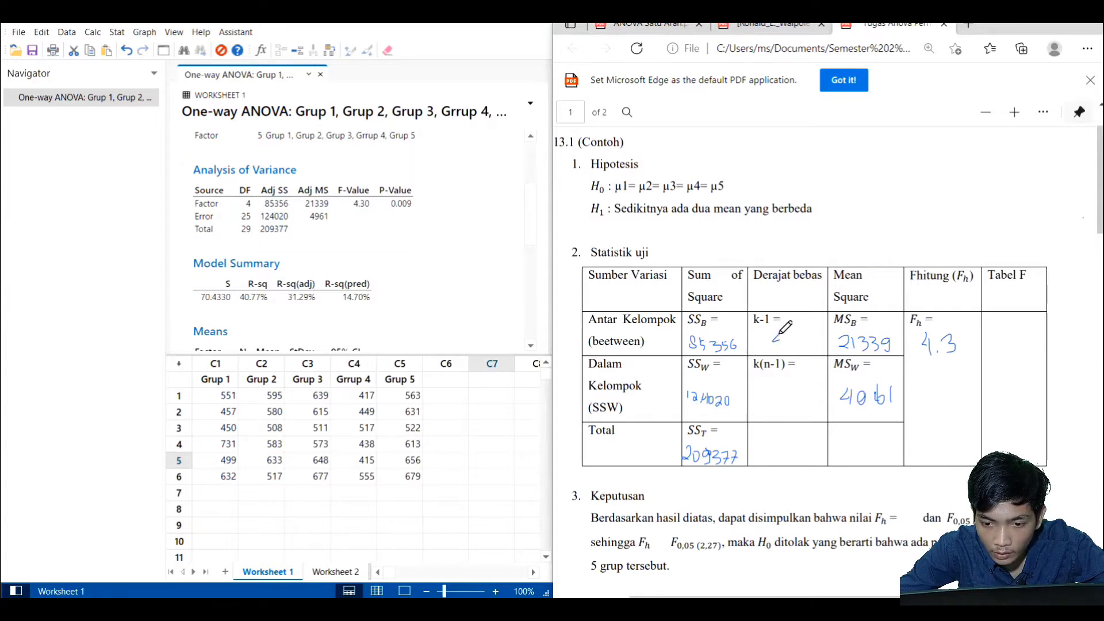
drag(775, 334, 781, 344)
drag(778, 337, 778, 347)
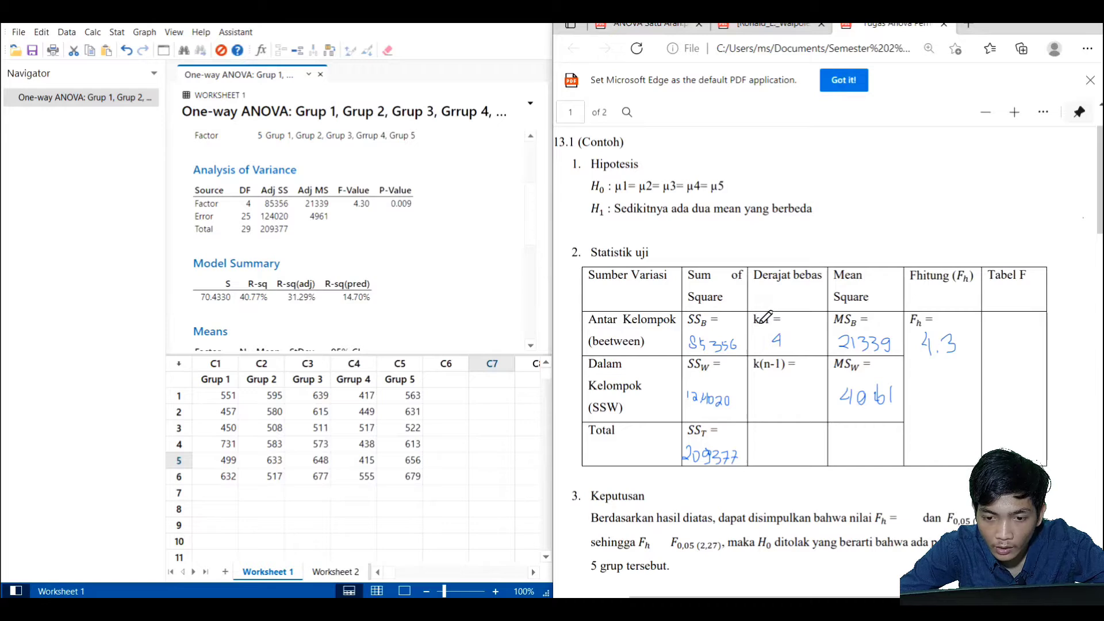
scroll(773, 373, down, 3)
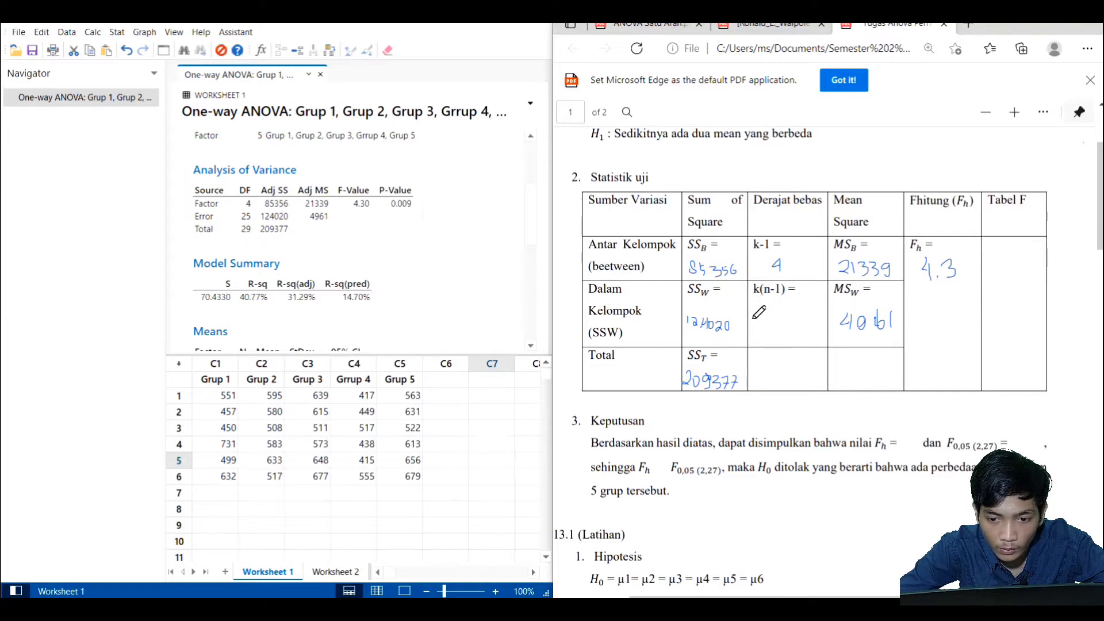
mouse_move(768, 320)
mouse_down()
mouse_move(783, 333)
mouse_move(794, 319)
mouse_up()
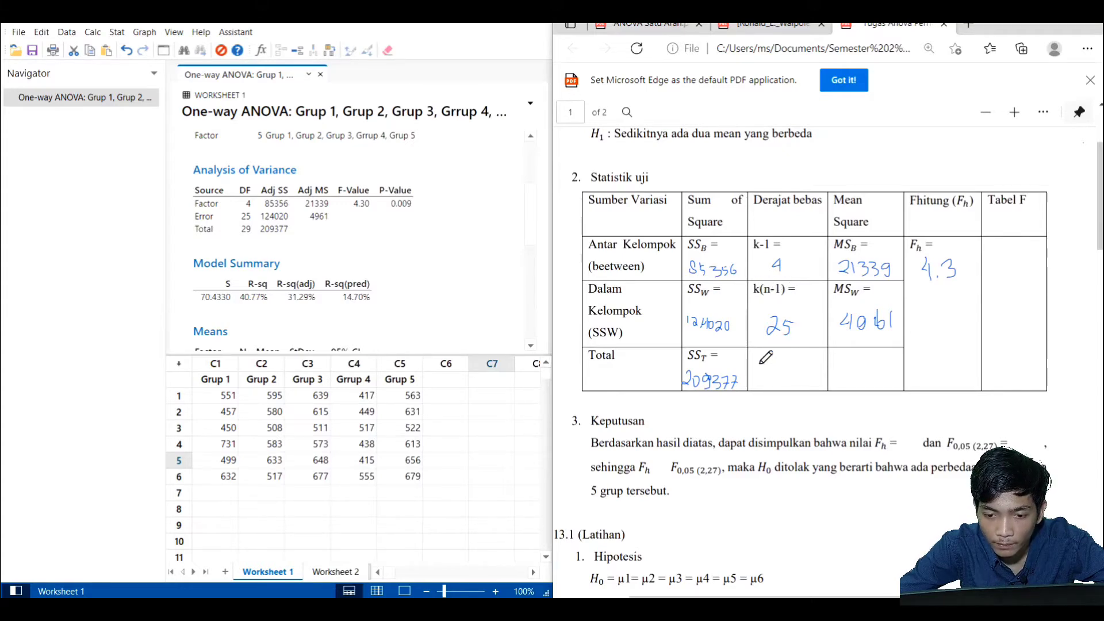
scroll(758, 356, down, 3)
scroll(750, 349, up, 1)
scroll(750, 349, down, 3)
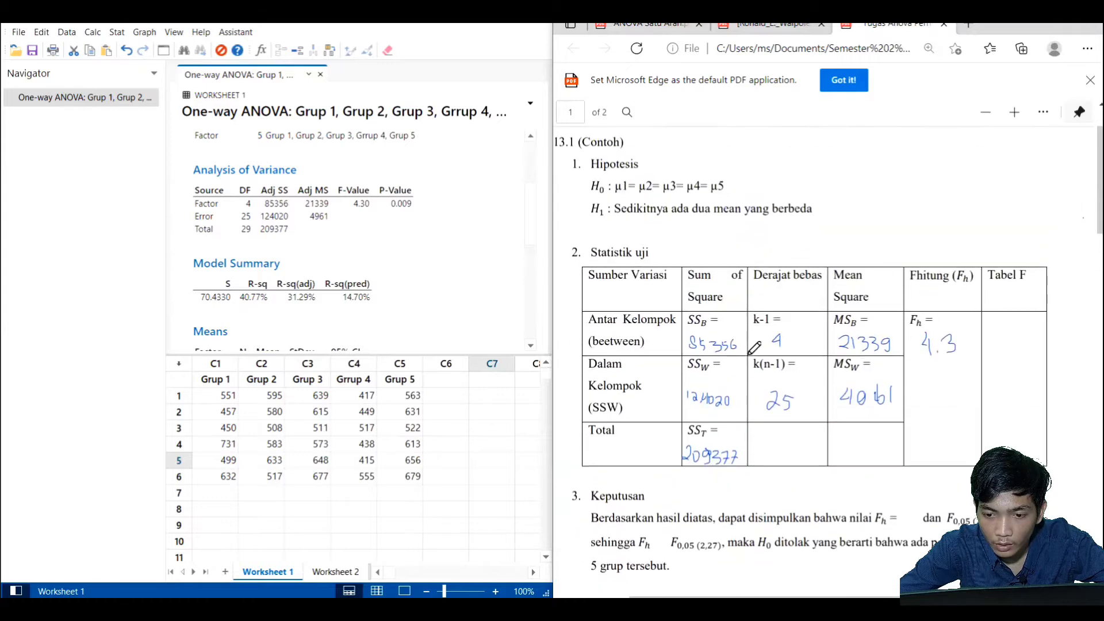
scroll(750, 349, up, 3)
scroll(650, 335, up, 3)
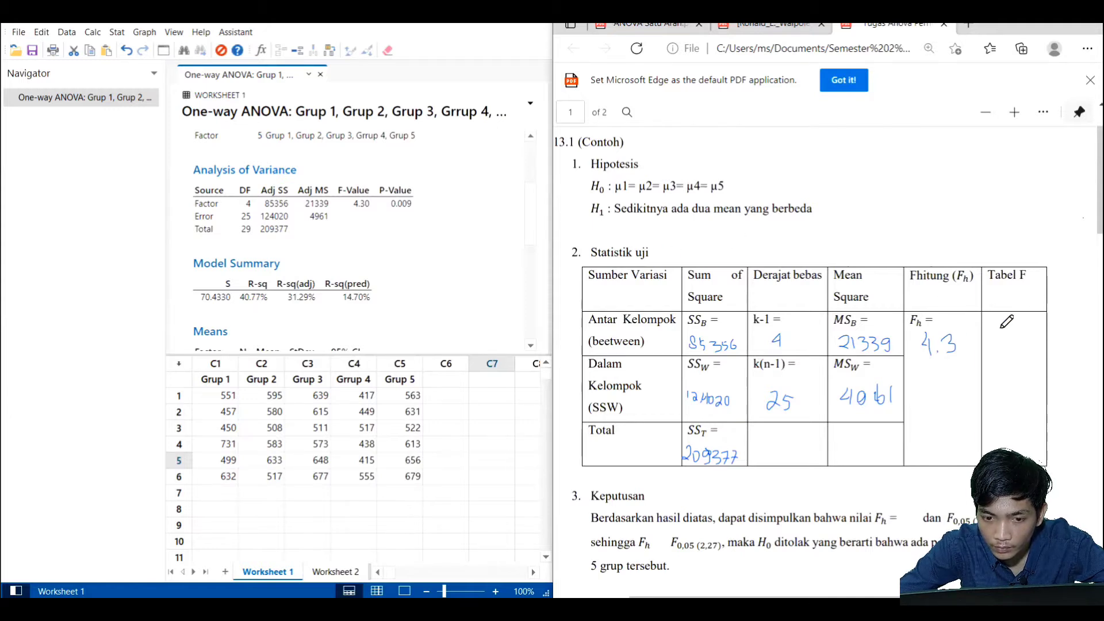
- Handwrite 4.3 as the Fh value in the Contoh's Keputusan sentence and underline the 0,05 subscript of the table F
scroll(977, 334, down, 2)
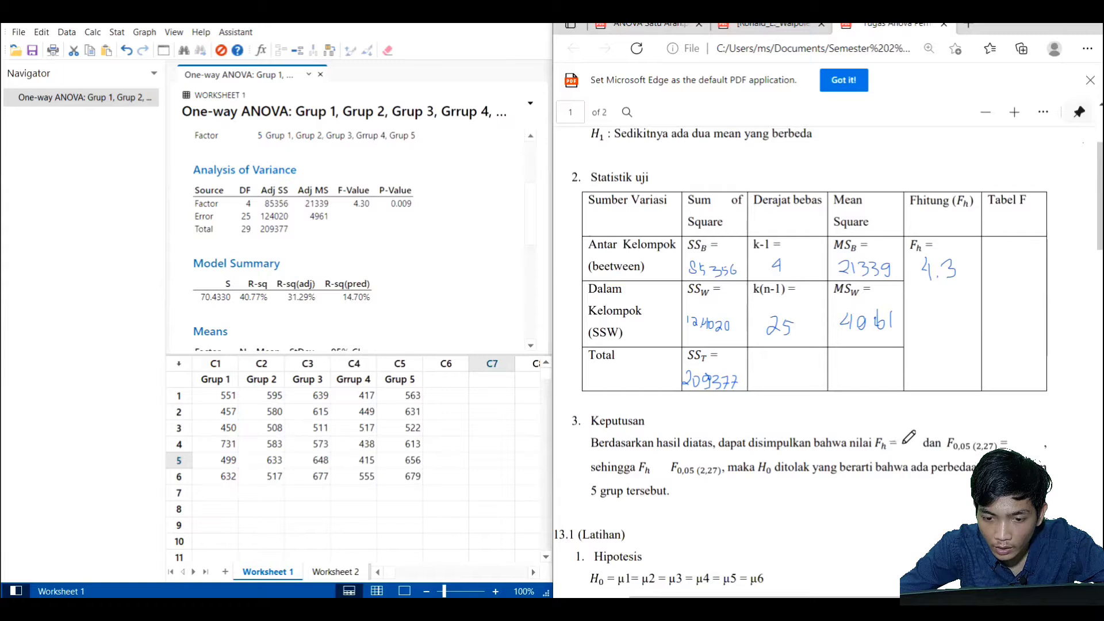
scroll(908, 437, down, 2)
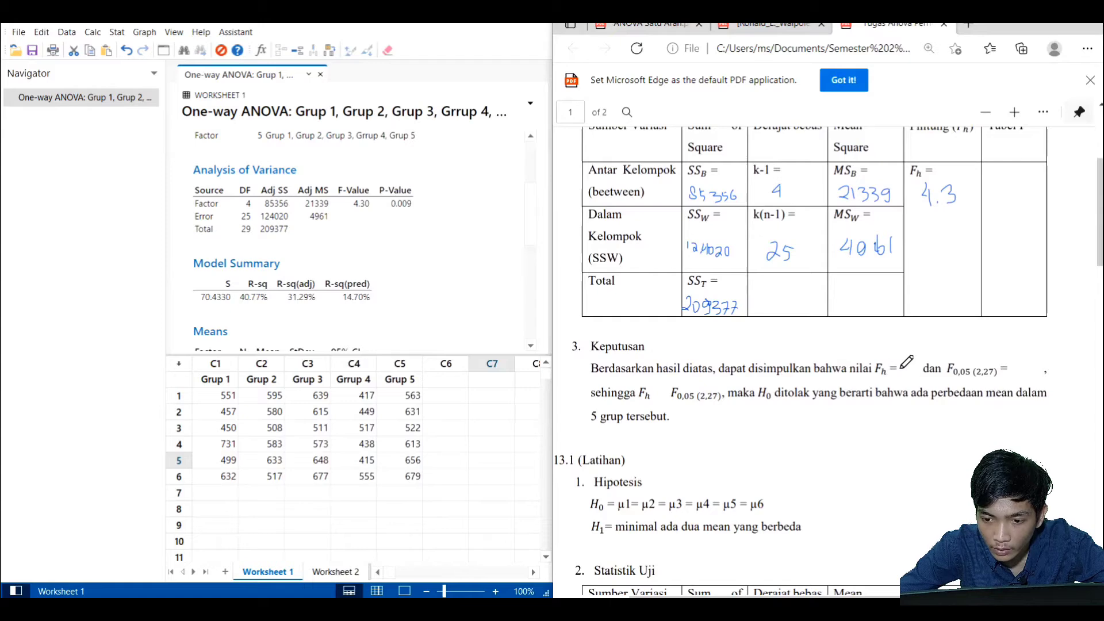
drag(906, 362, 919, 376)
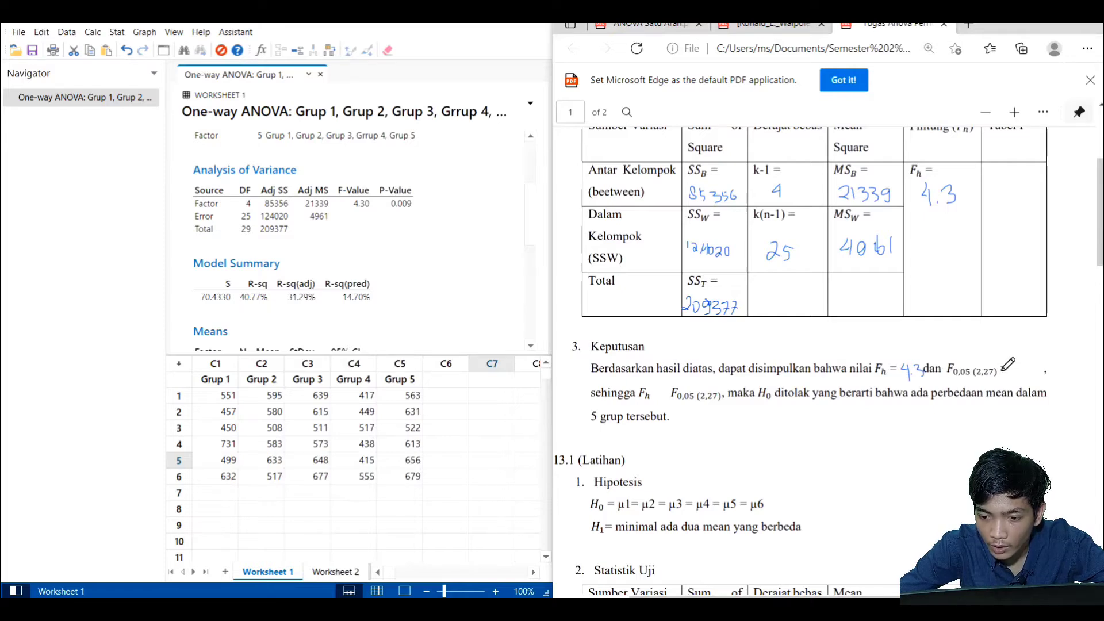
drag(954, 381, 966, 381)
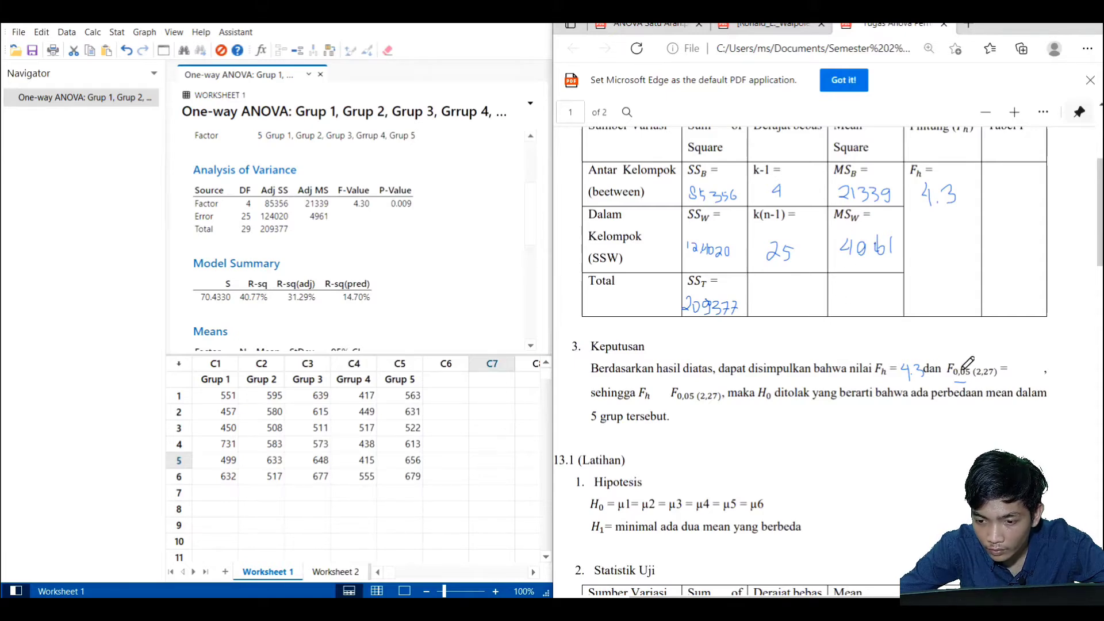
- Look up the critical F value for v1 = 2 and v2 = 27 in the textbook's f0.05 table
click(757, 36)
scroll(838, 199, down, 2)
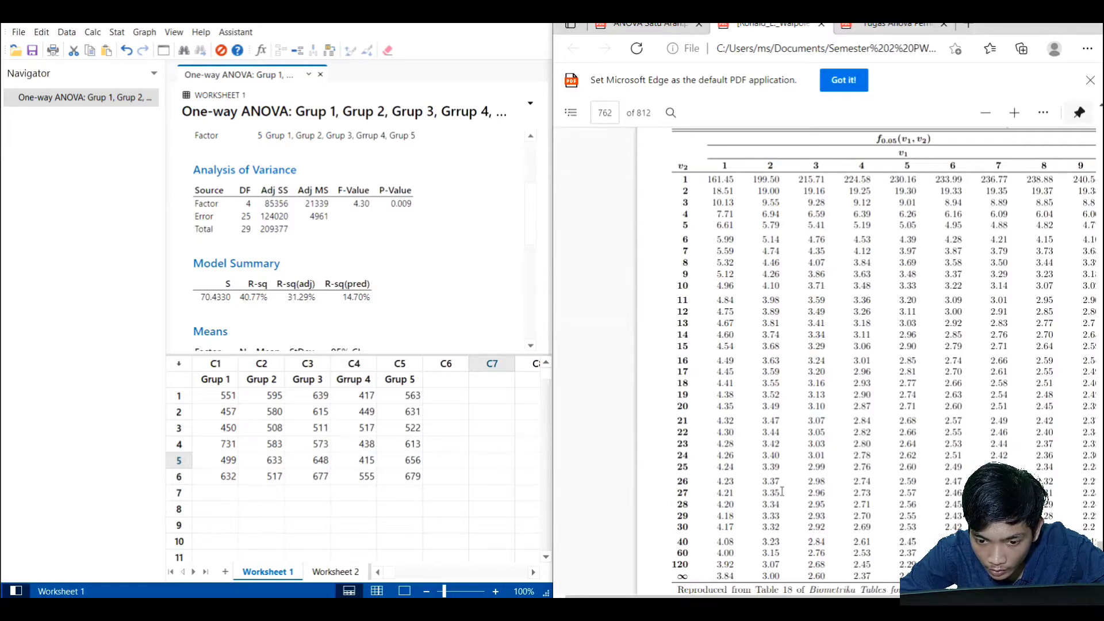
drag(765, 490, 767, 491)
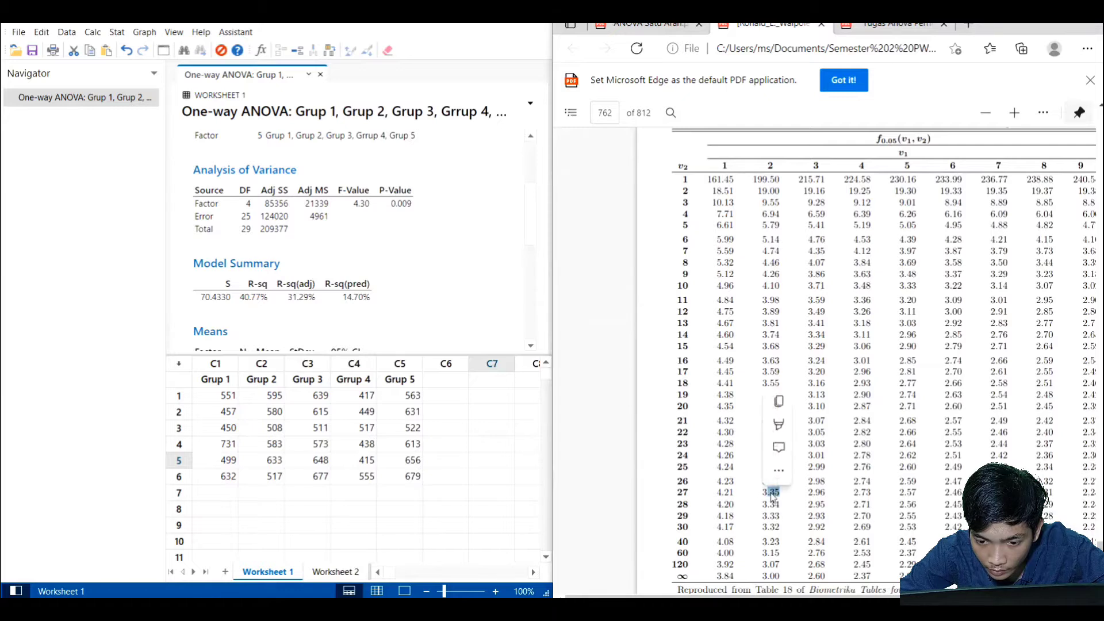
click(786, 490)
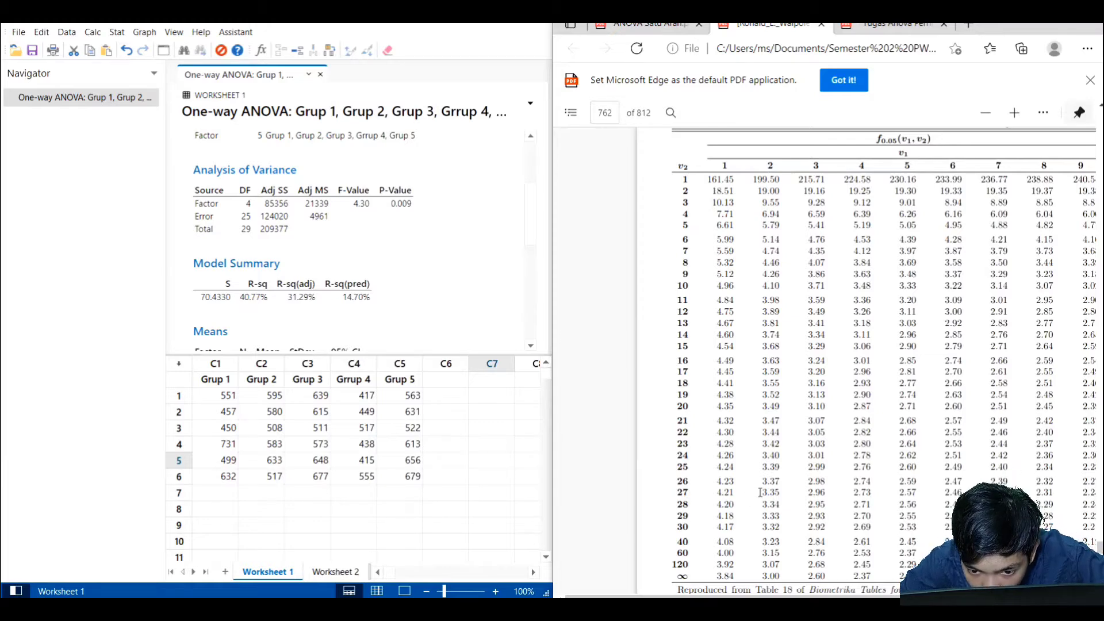
- Handwrite 3.35 as the F0,05 (2,27) value in the Keputusan sentence and a > sign between Fh and F0,05 (2,27)
click(873, 30)
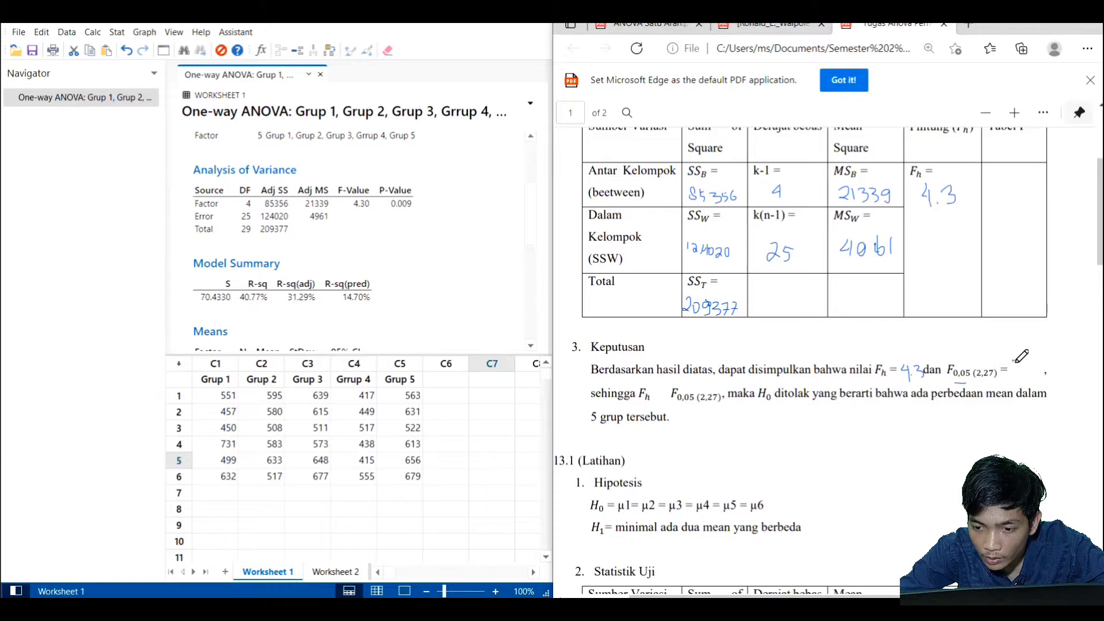
drag(996, 375, 1014, 373)
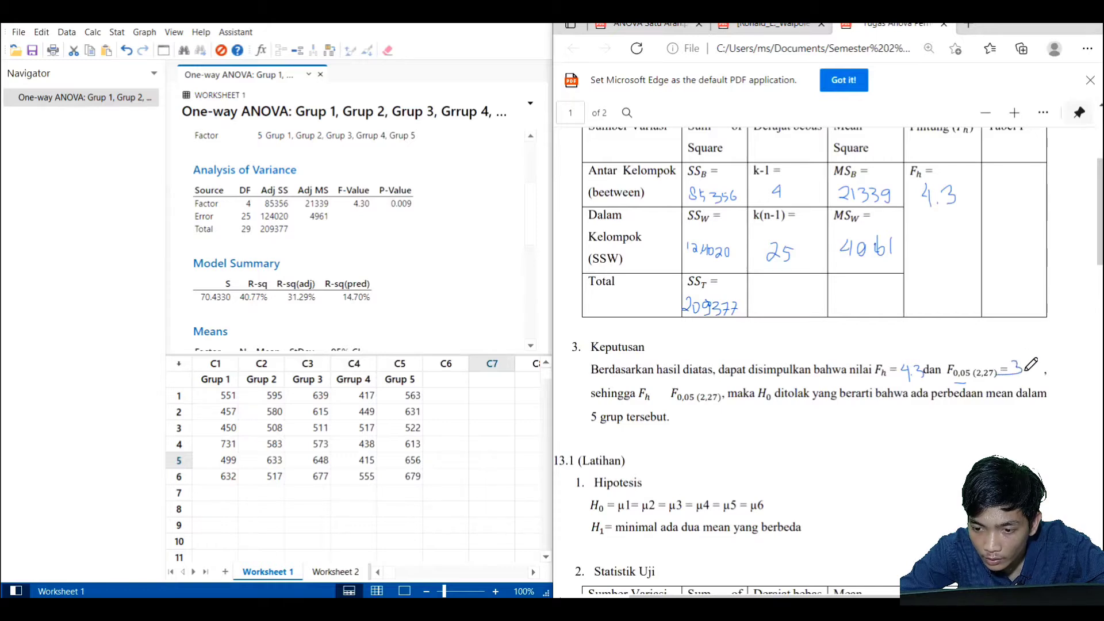
click(1026, 372)
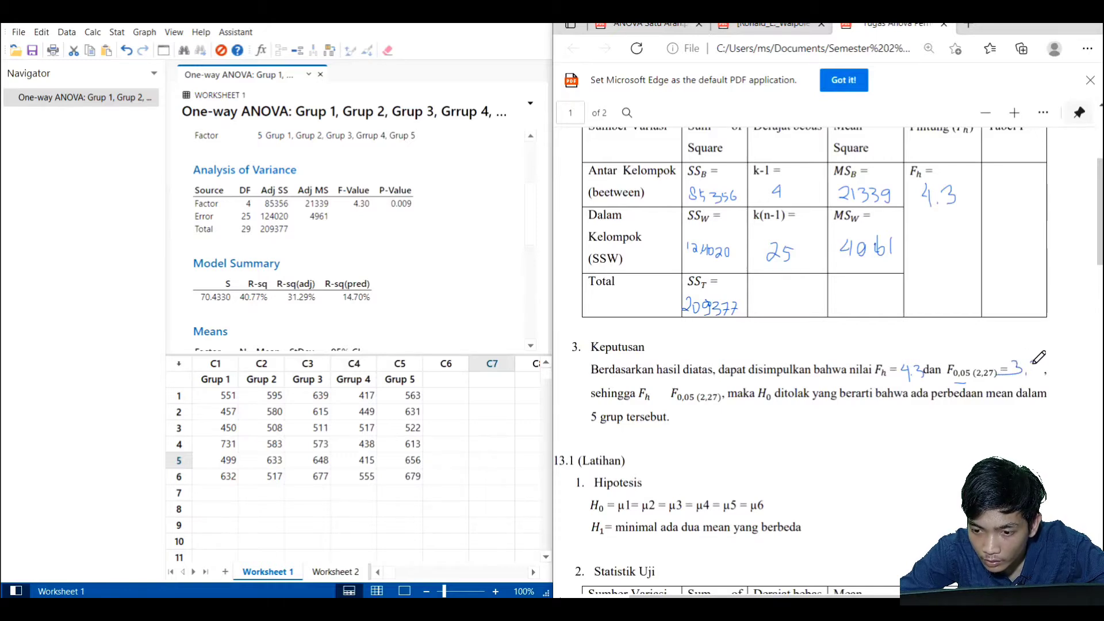
mouse_move(1030, 362)
mouse_down()
mouse_move(1031, 374)
mouse_move(1047, 369)
mouse_move(1043, 377)
mouse_move(1052, 361)
mouse_up()
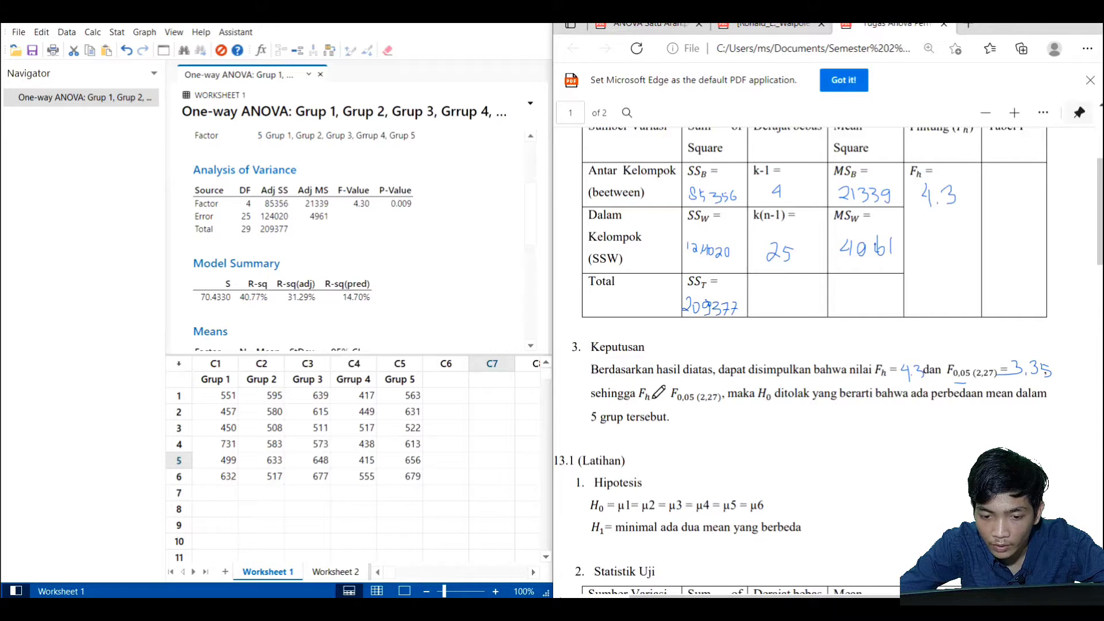
drag(659, 391, 660, 400)
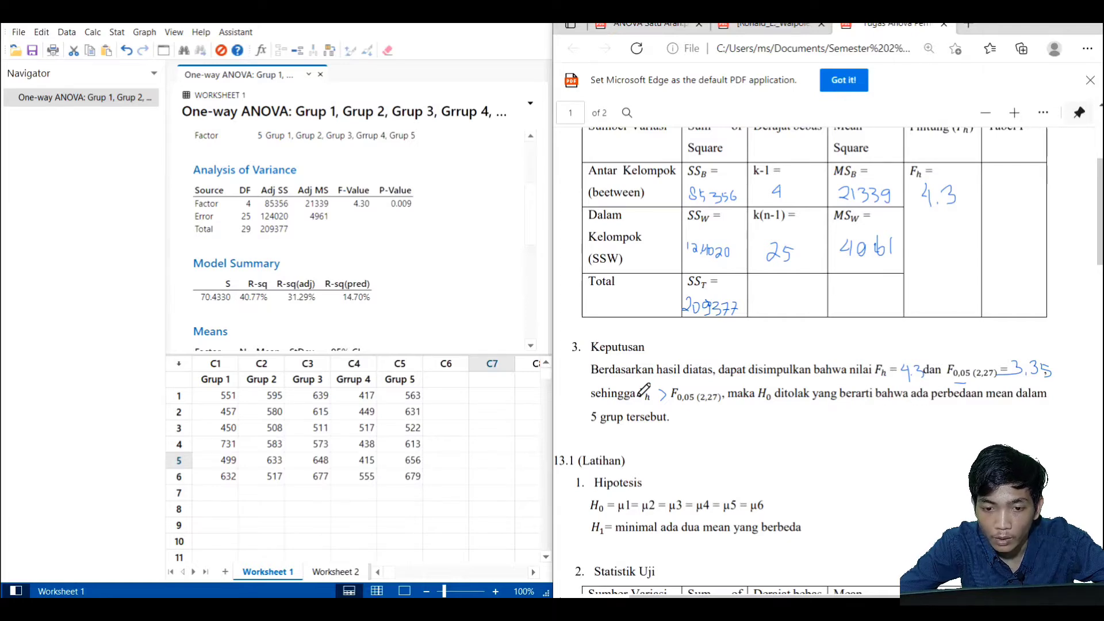
- Review the filled-in table and decision of 13.1 (Contoh), with the assignment PDF enlarged to full screen
scroll(643, 392, up, 3)
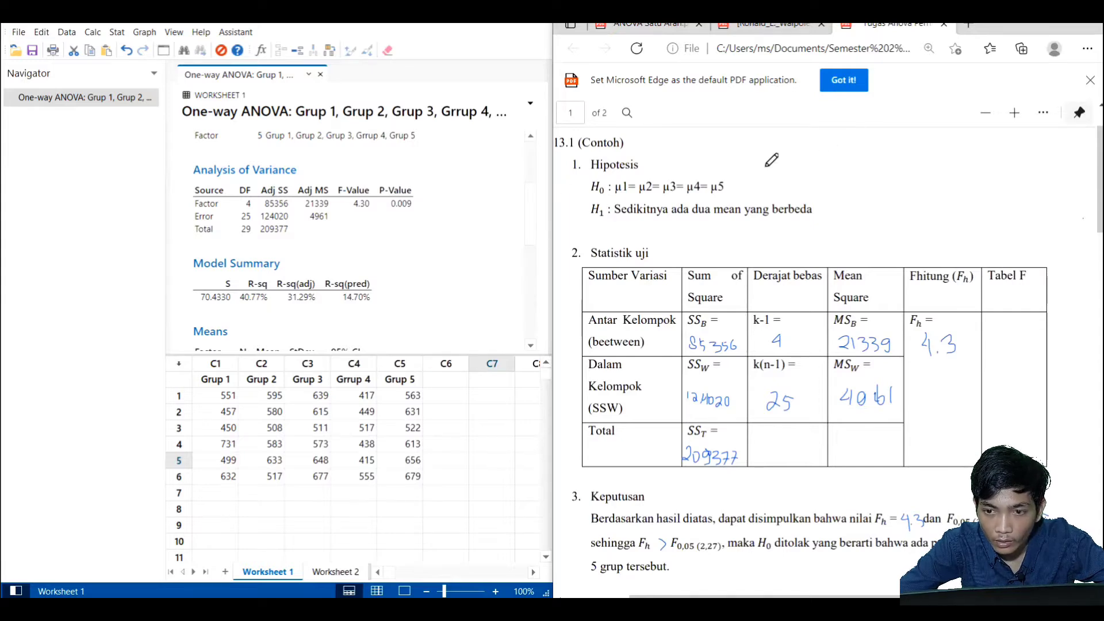
scroll(713, 198, down, 1)
scroll(714, 198, up, 2)
scroll(715, 197, down, 2)
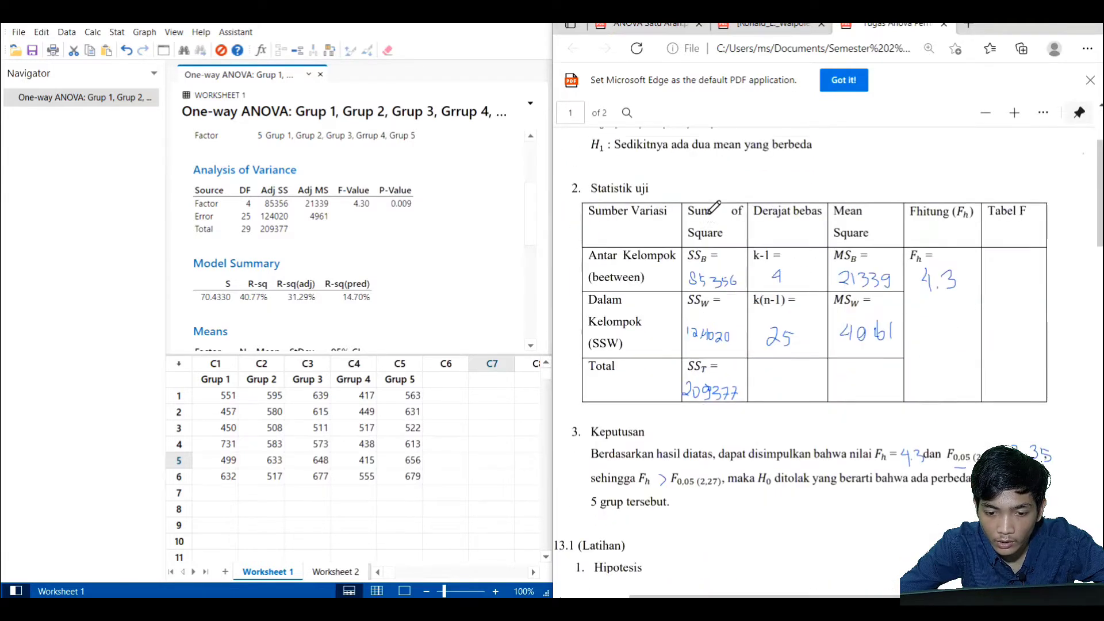
scroll(715, 198, up, 2)
scroll(711, 211, down, 1)
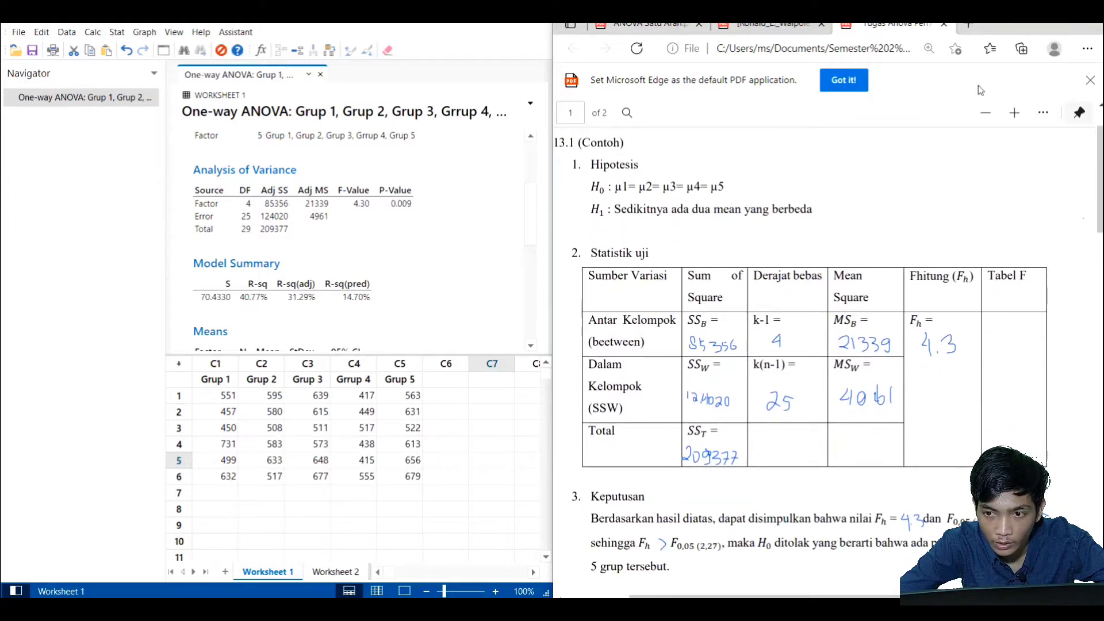
click(1056, 25)
scroll(507, 255, down, 1)
scroll(507, 255, down, 2)
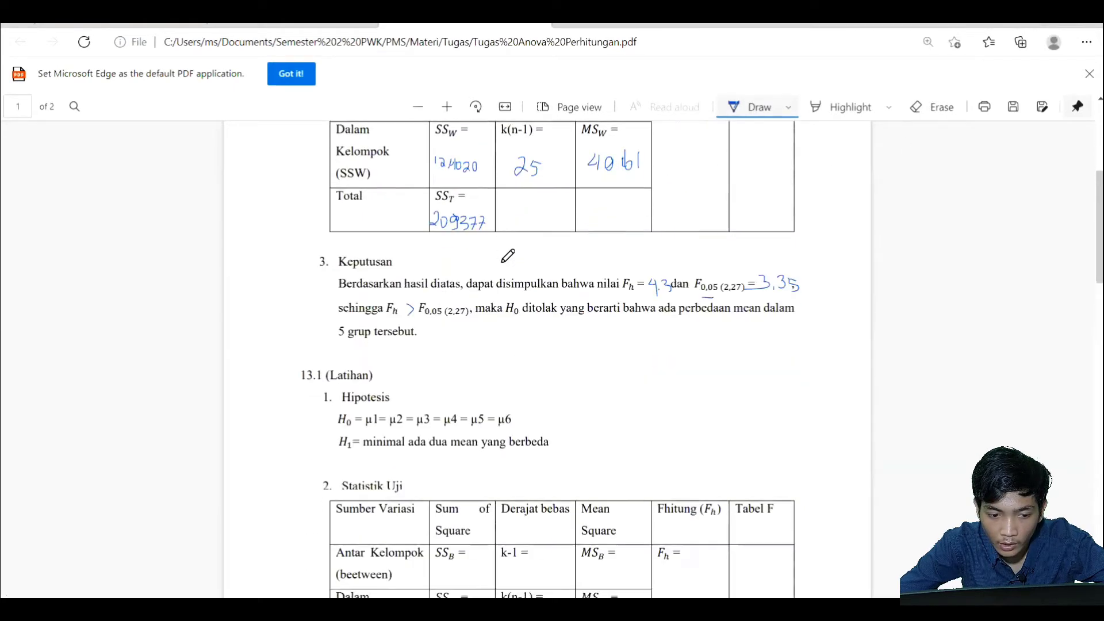
scroll(506, 254, up, 3)
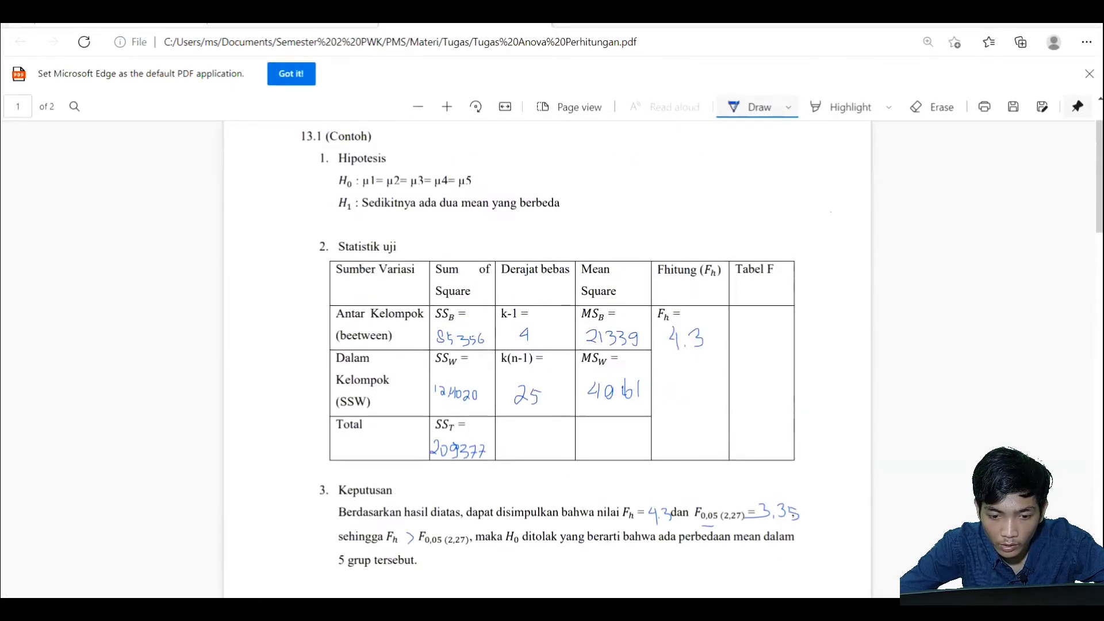
- Switch to the Walpole textbook in Nitro and find Exercise 13.1 about the six machines on page 518
key(alt+Tab)
scroll(522, 388, down, 12)
scroll(522, 386, down, 20)
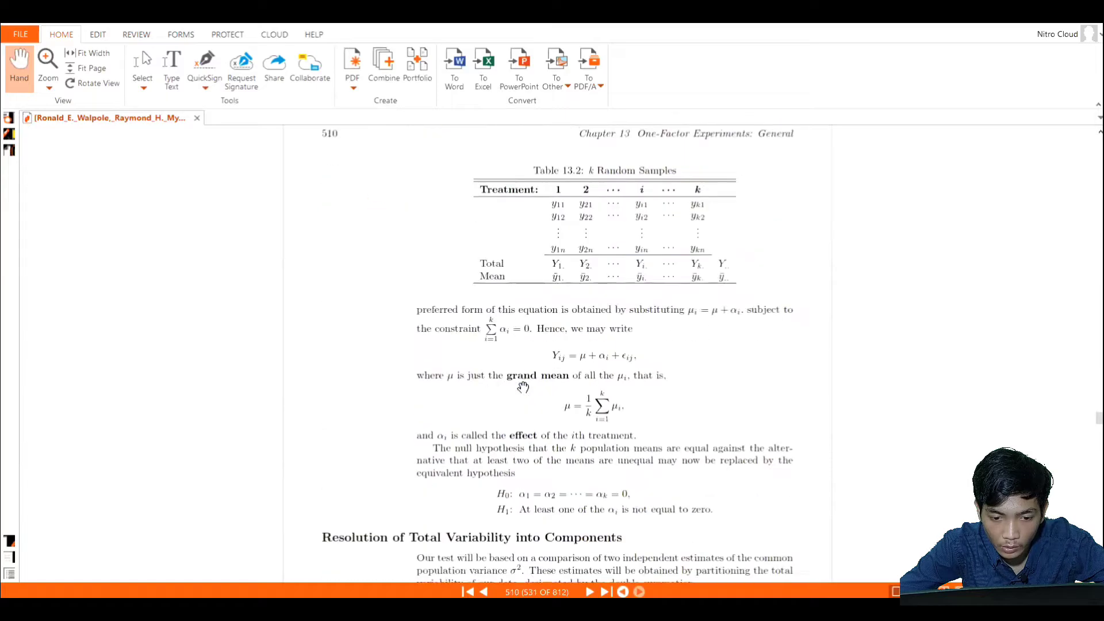
scroll(523, 386, down, 20)
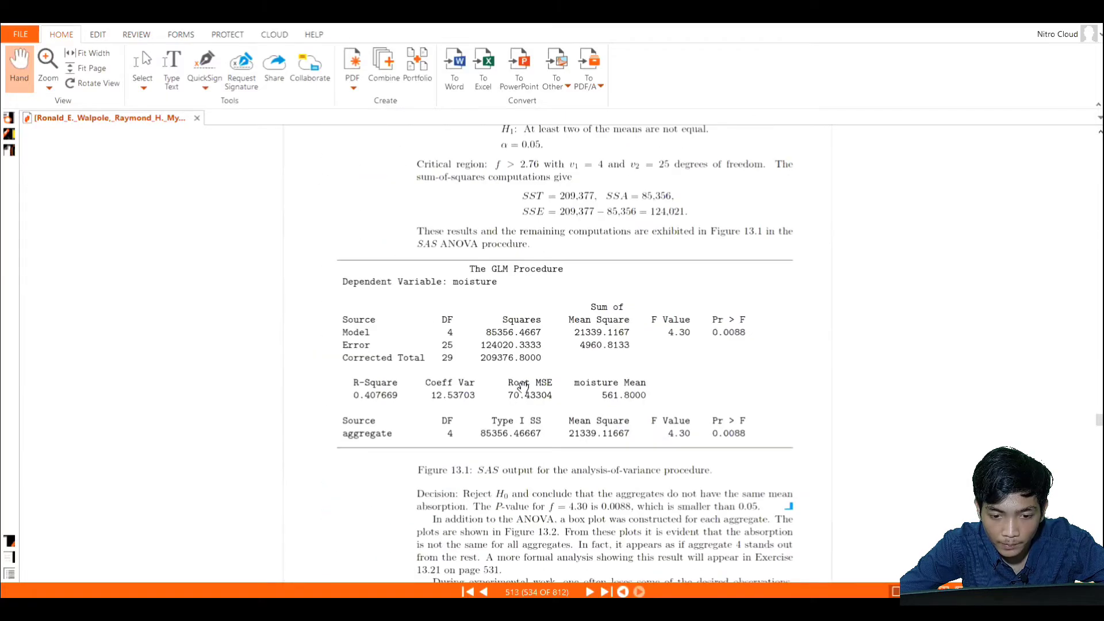
scroll(523, 387, down, 20)
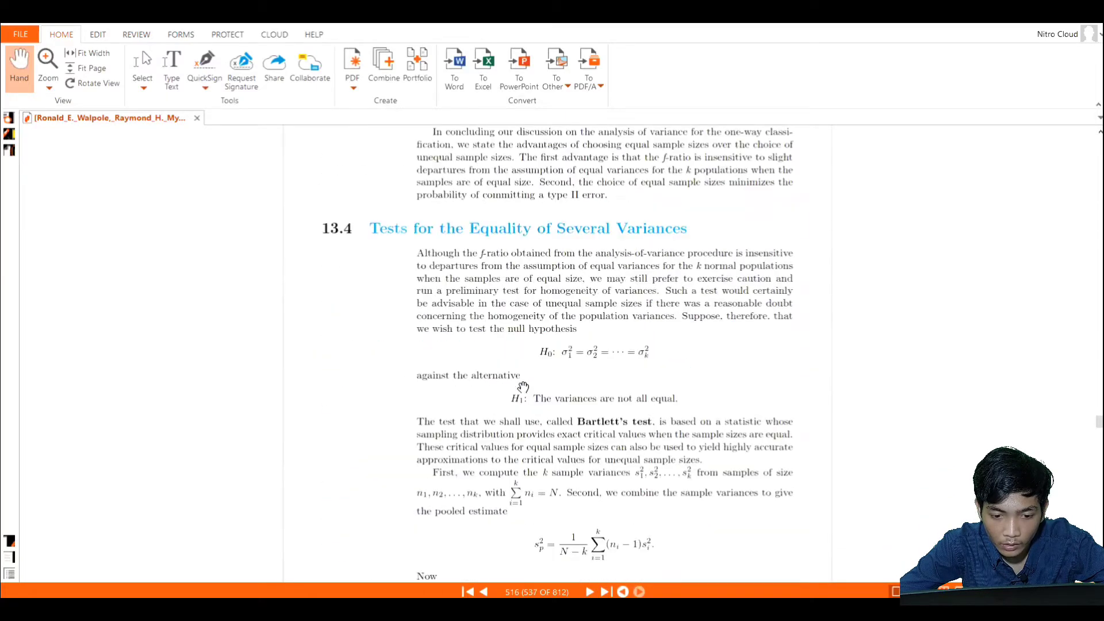
scroll(445, 391, down, 8)
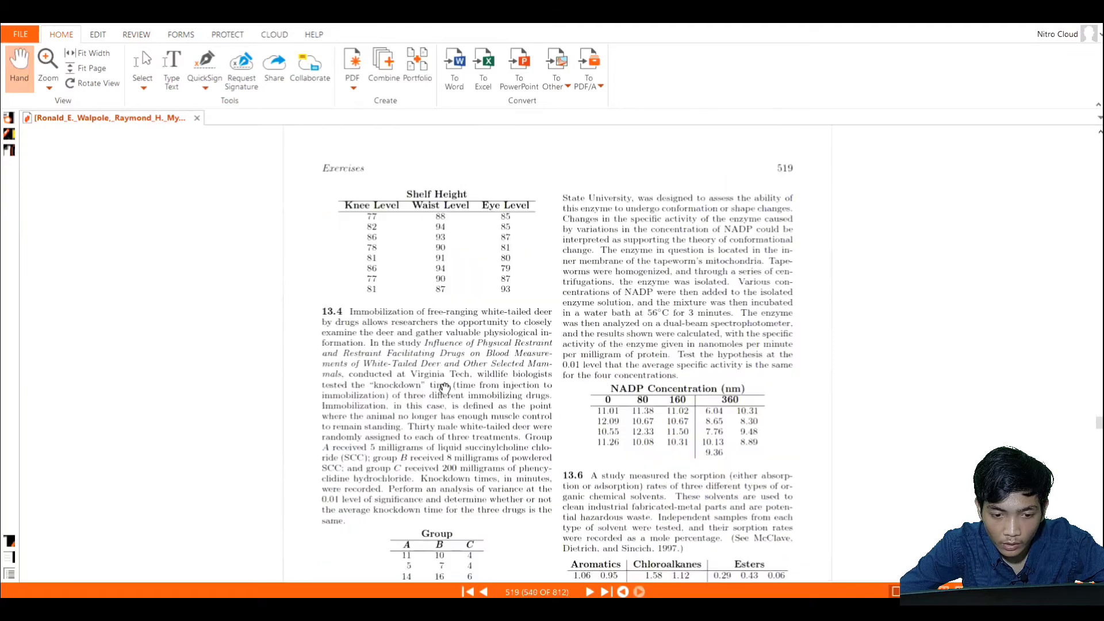
scroll(441, 331, up, 7)
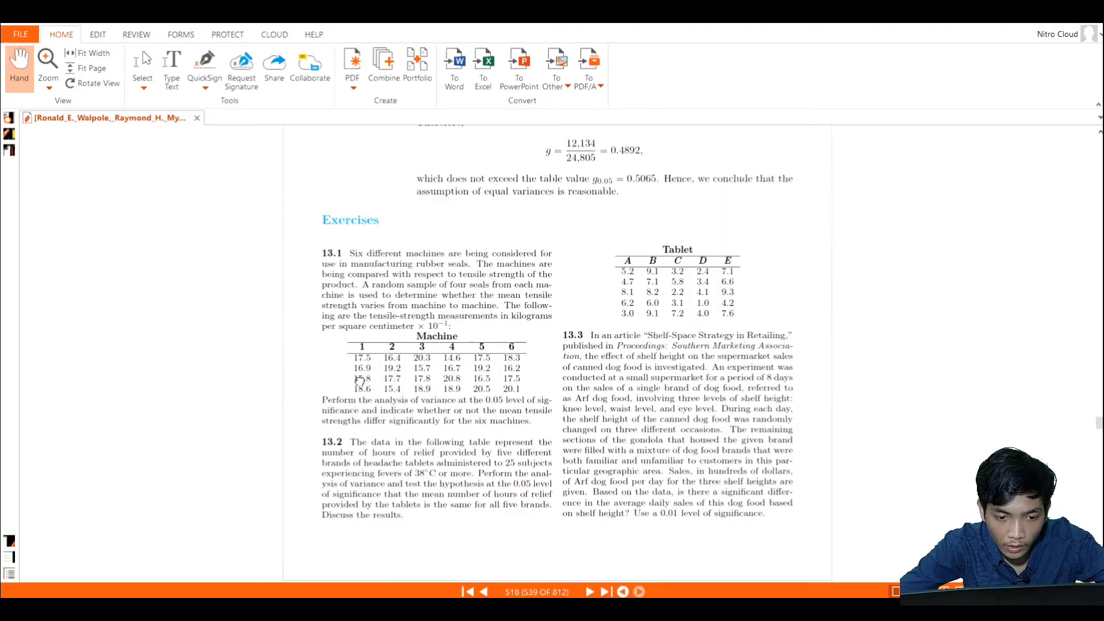
scroll(419, 397, up, 2)
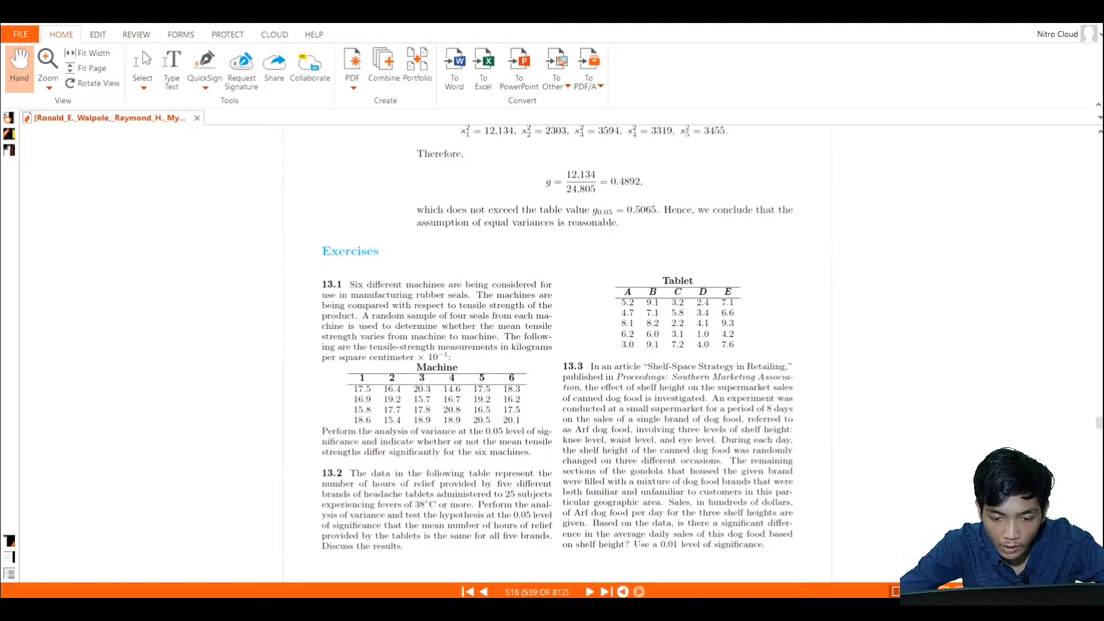
- Return to the assignment PDF and read the hypotheses and blank Statistik Uji table of 13.1 (Latihan)
key(alt+Tab)
scroll(515, 374, down, 8)
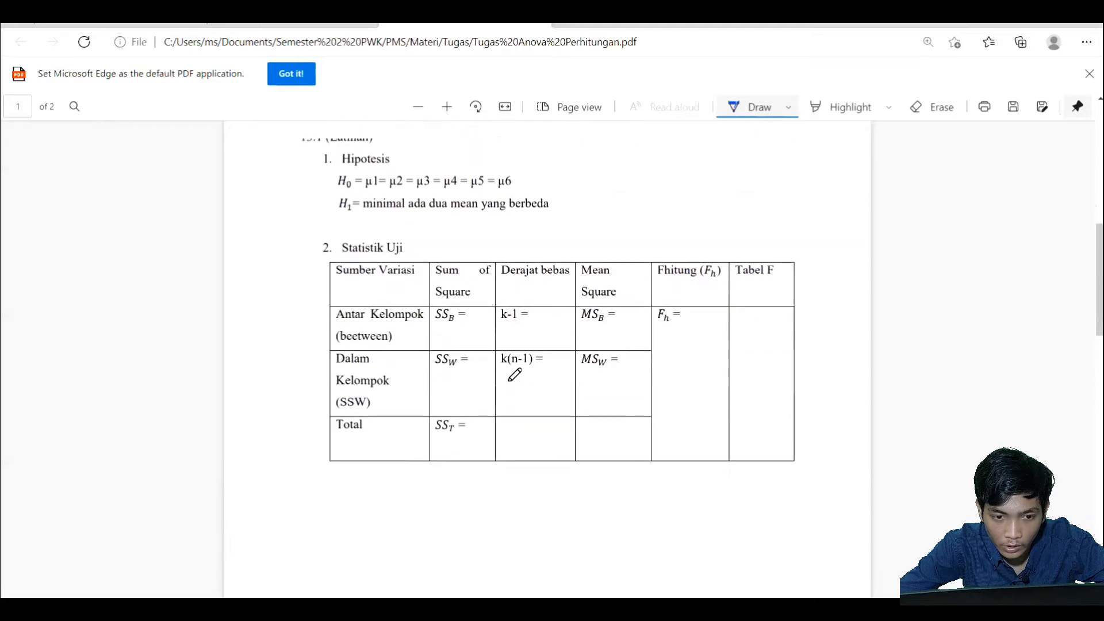
scroll(514, 375, up, 3)
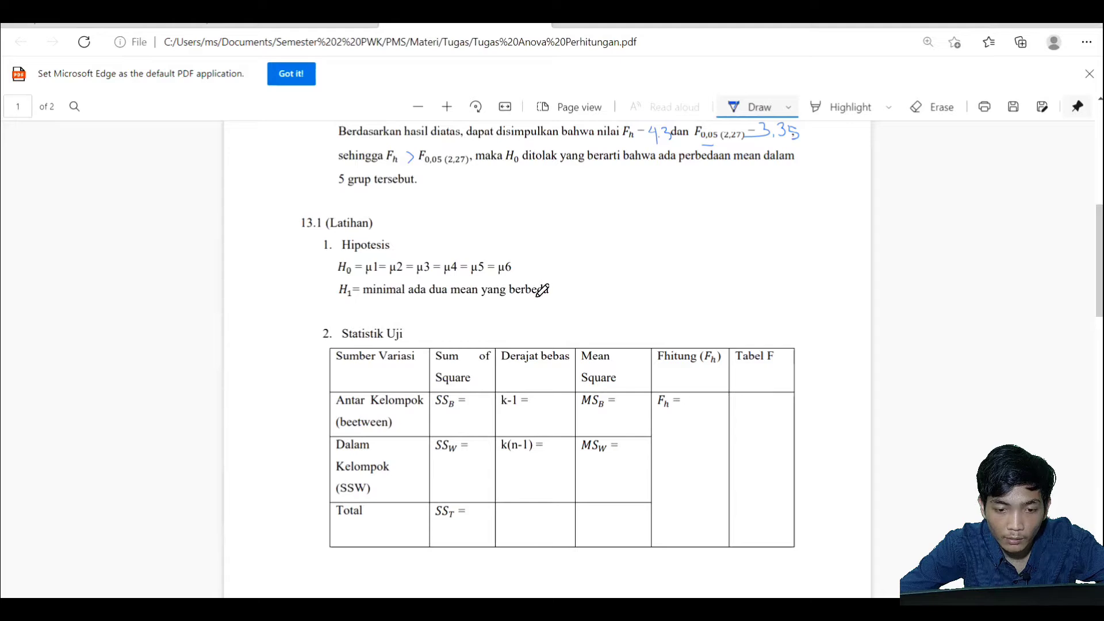
scroll(374, 305, down, 1)
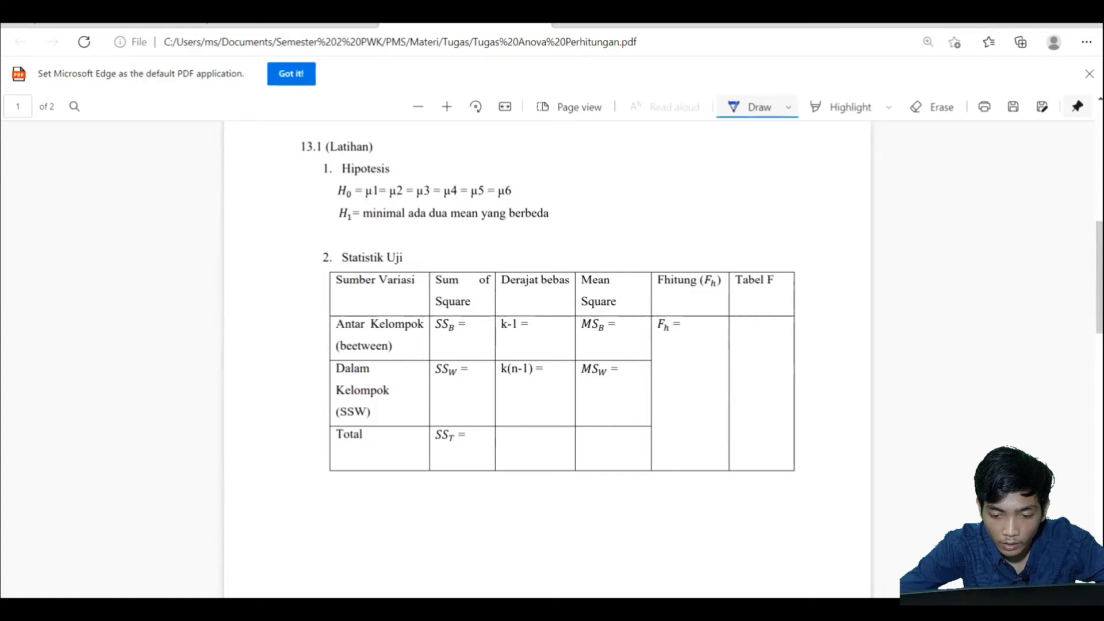
- Switch to the Excel workbook, enlarge it to full screen and open Sheet2 with the six-machine data
key(alt+Tab)
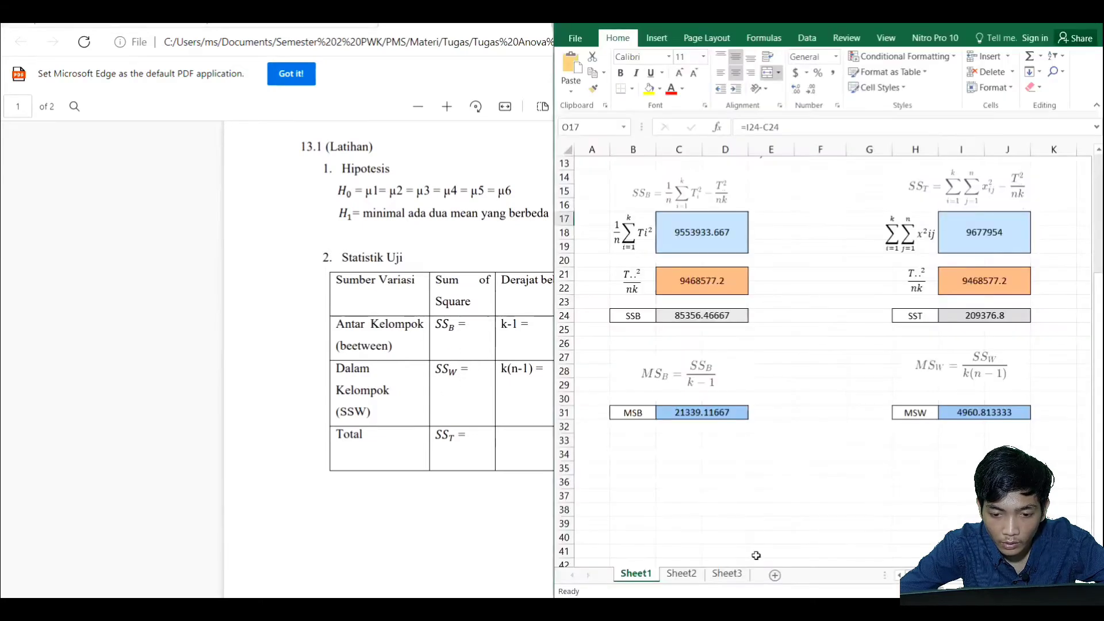
click(1057, 26)
scroll(211, 550, up, 4)
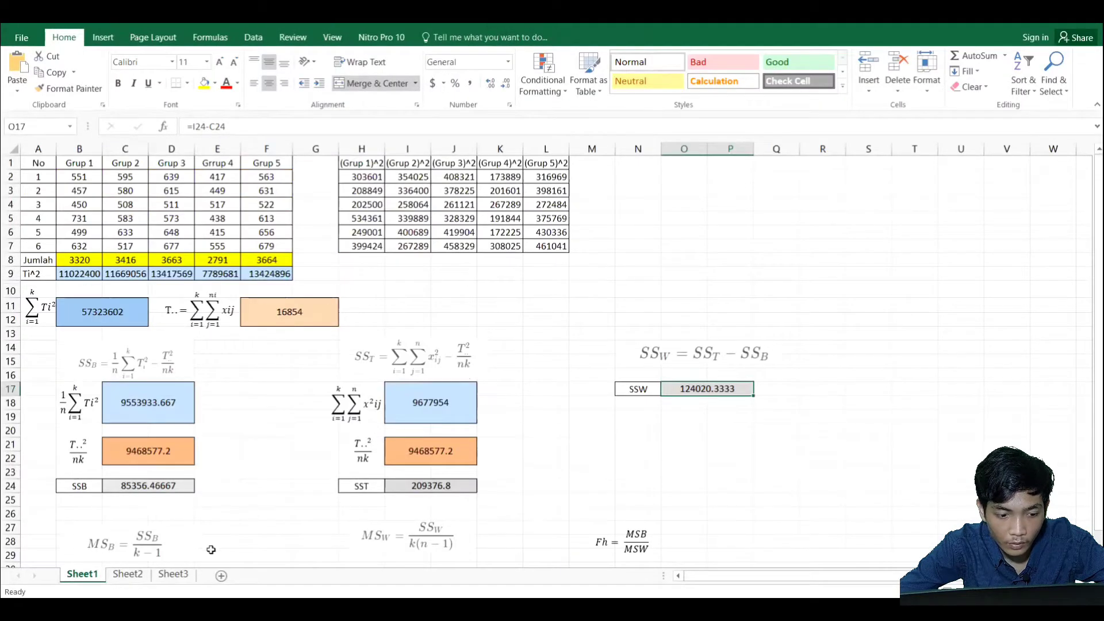
click(128, 573)
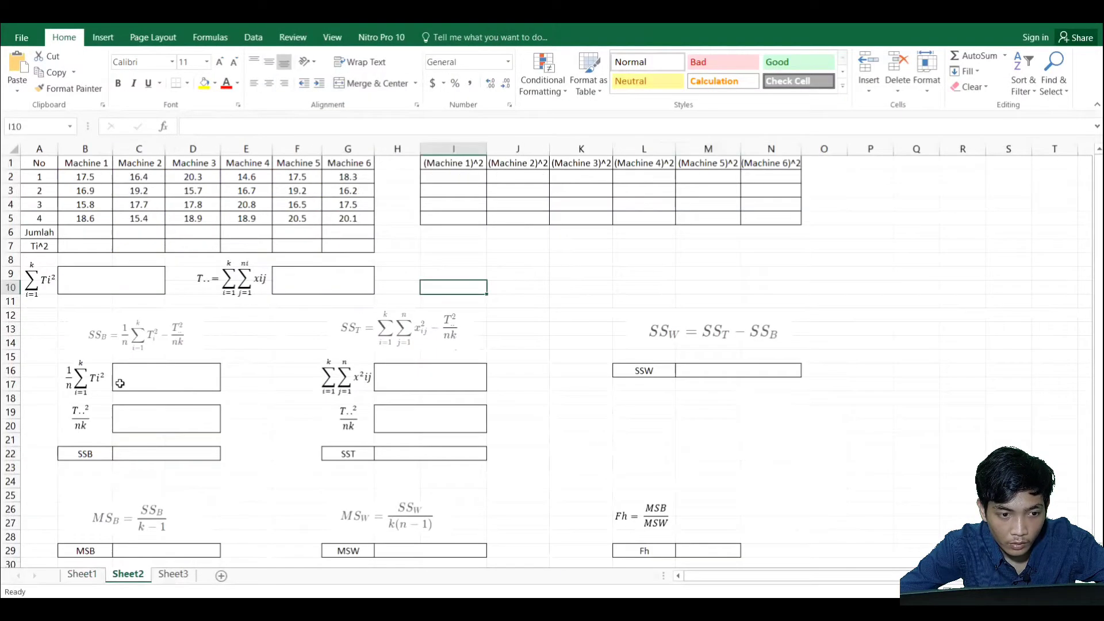
- Total Machine 1 in the Jumlah row with =SUM(B2:B5) and fill the formula across to Machine 6
click(76, 229)
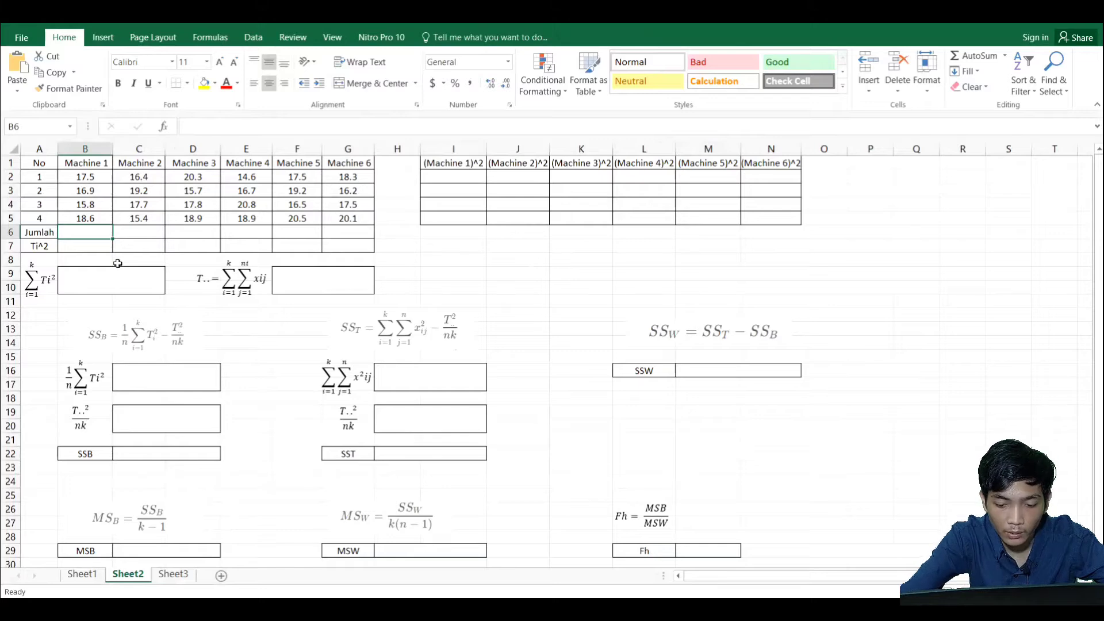
text(=)
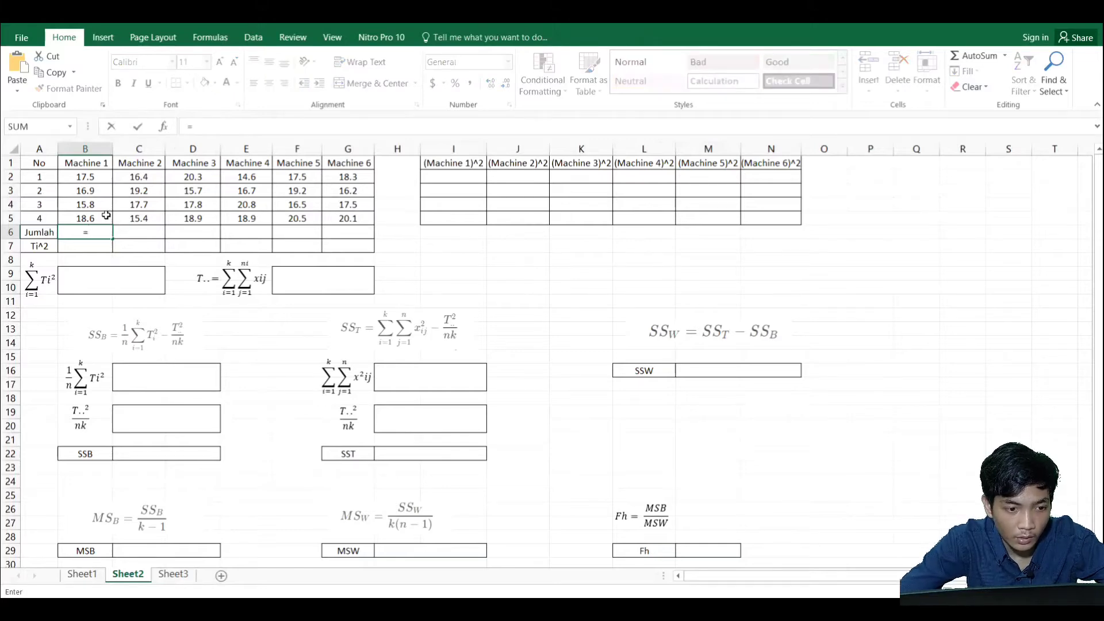
text(SUM()
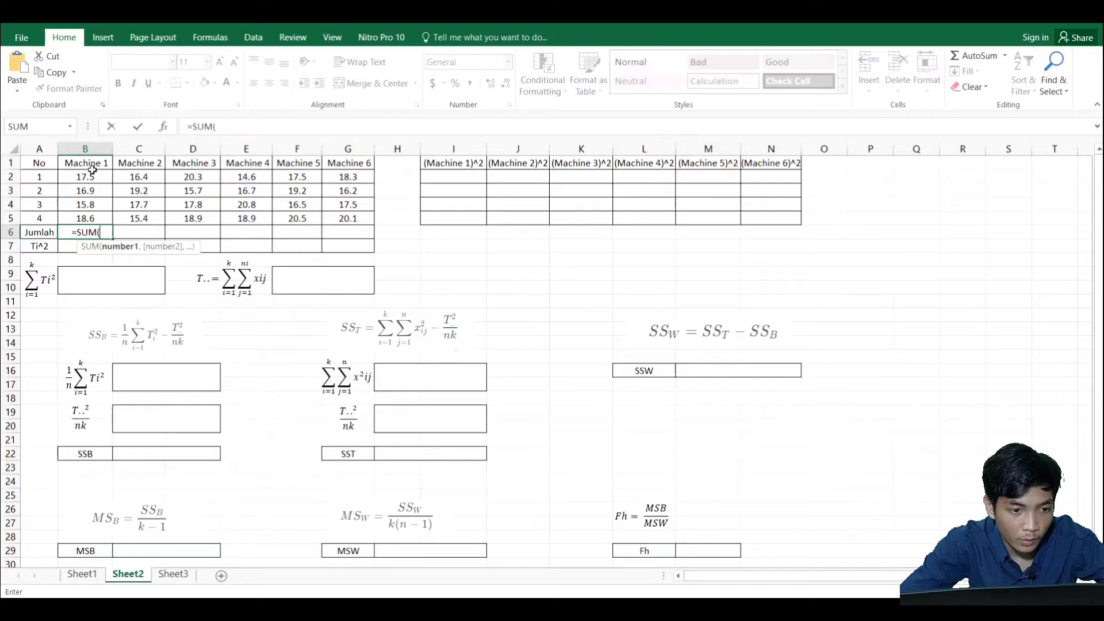
drag(92, 172, 94, 217)
key(Return)
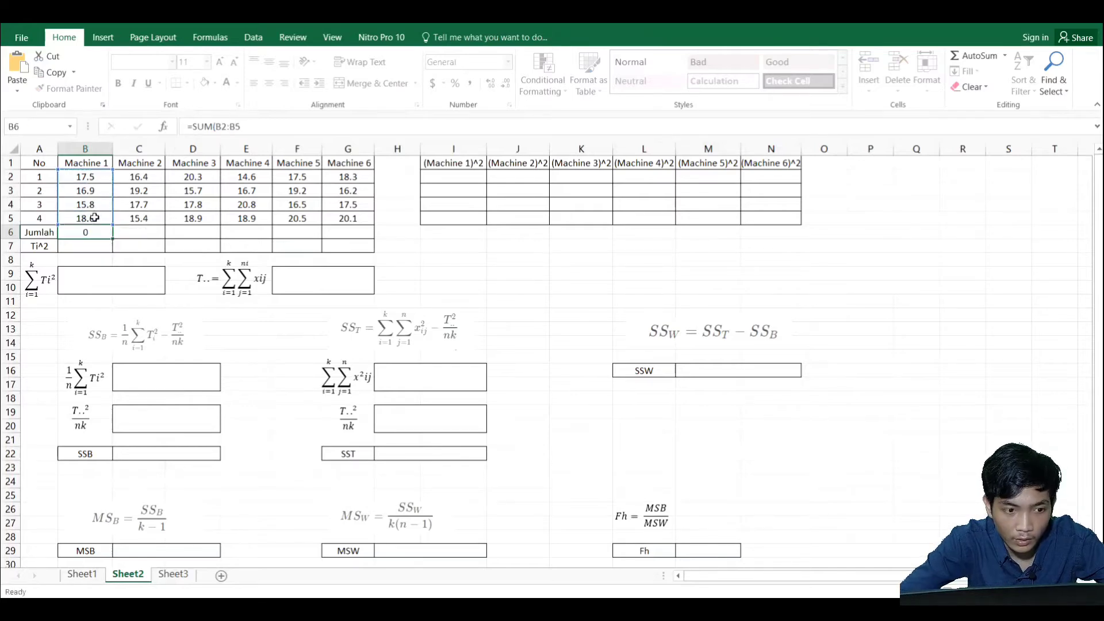
click(103, 228)
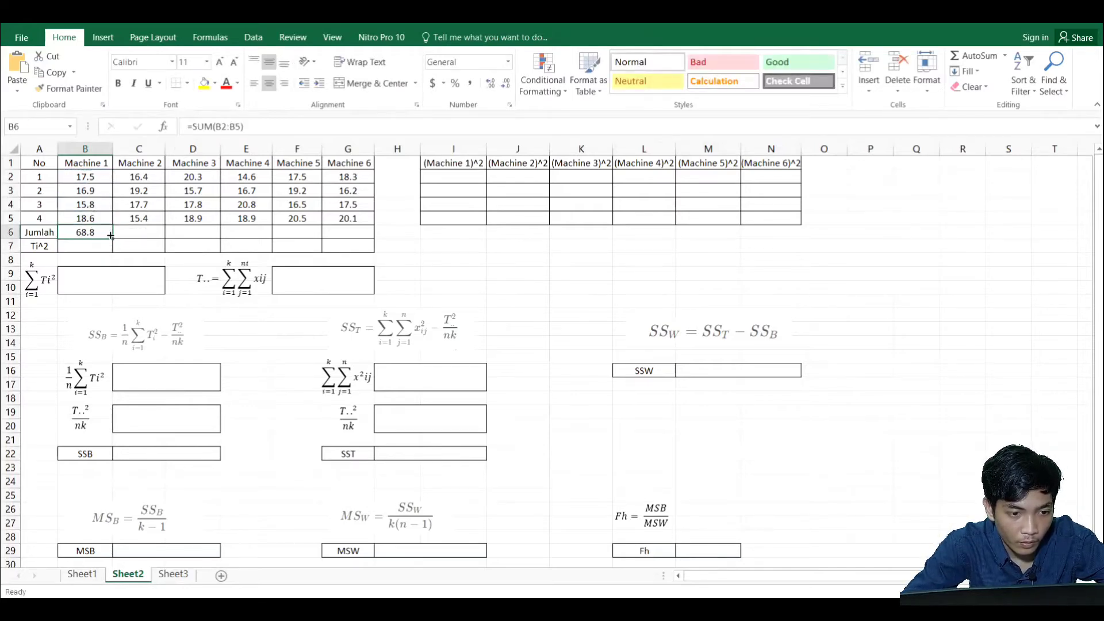
drag(111, 235, 368, 237)
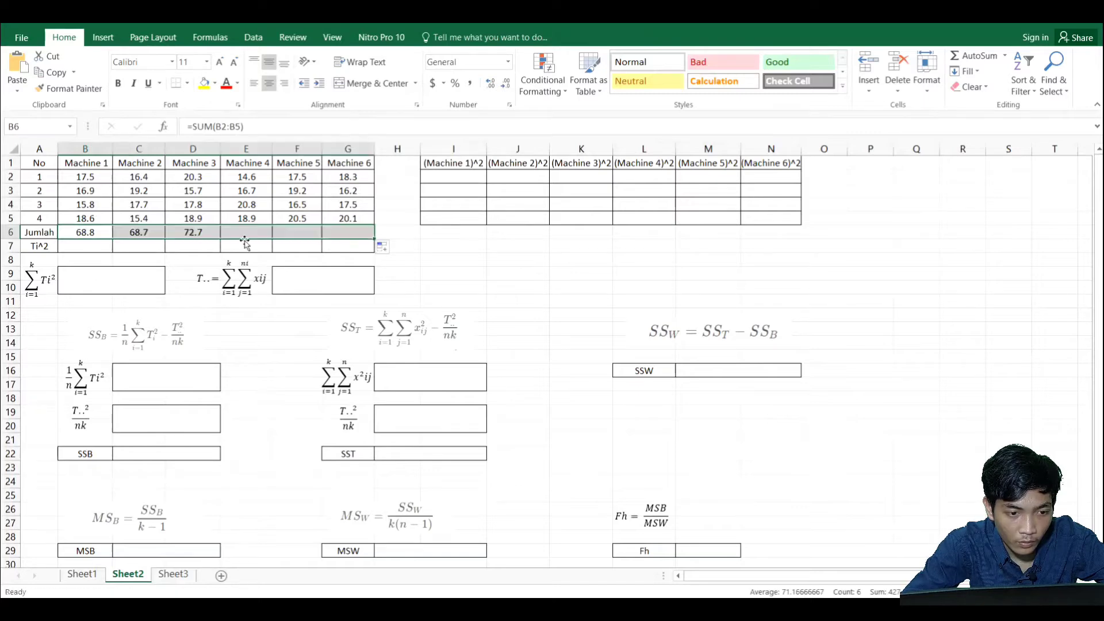
- Square Machine 1's total in the Ti^2 row with =B6^2 and fill the formula across to Machine 6
click(98, 243)
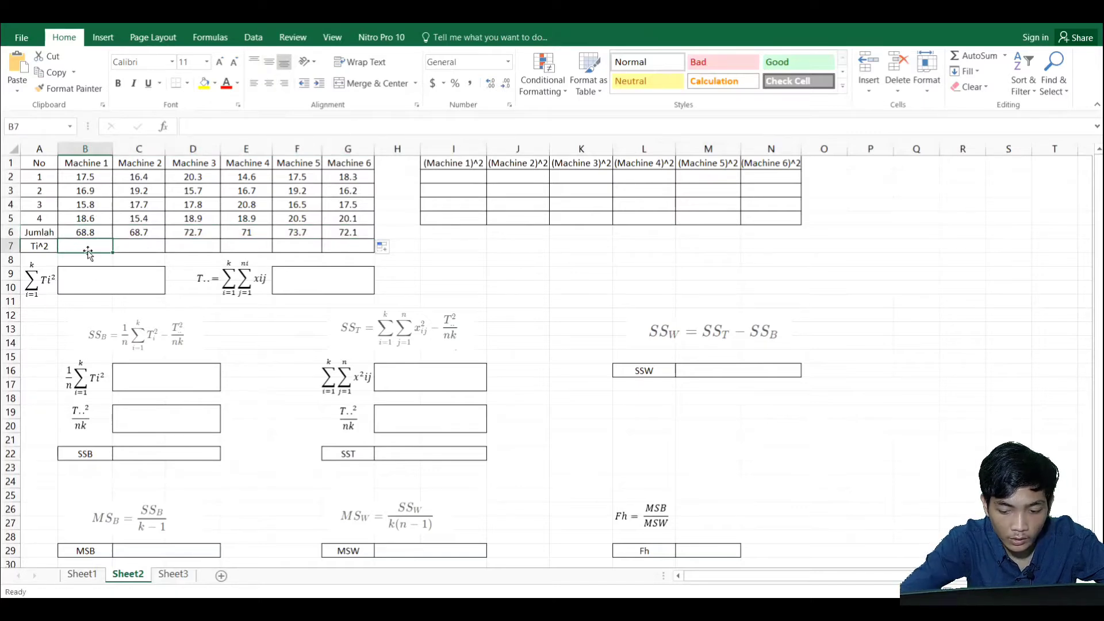
text(=)
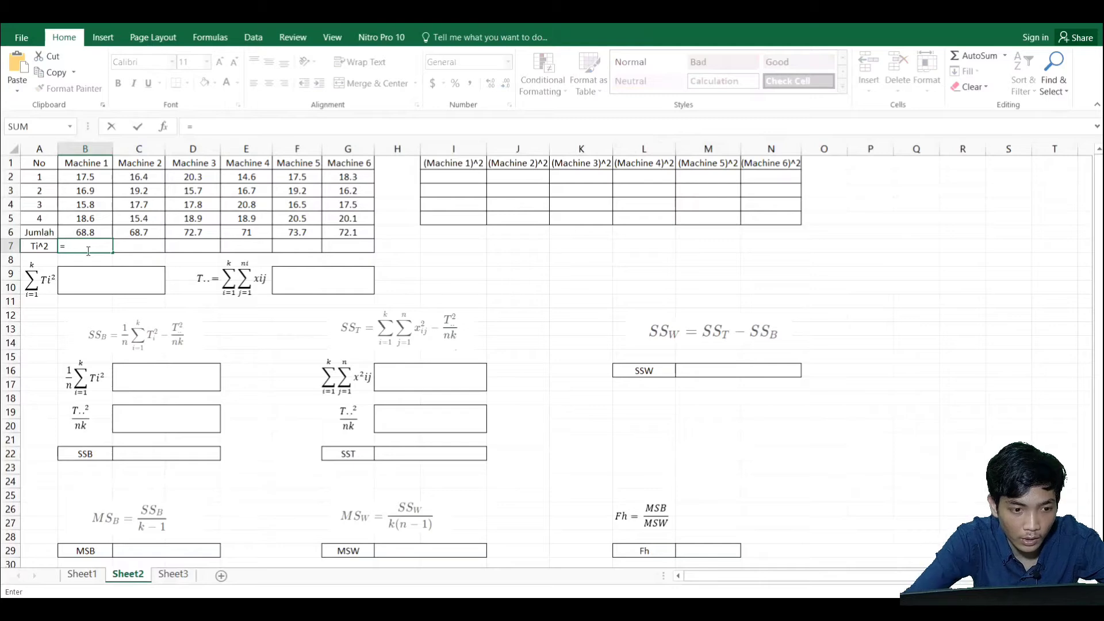
click(88, 233)
text(^2)
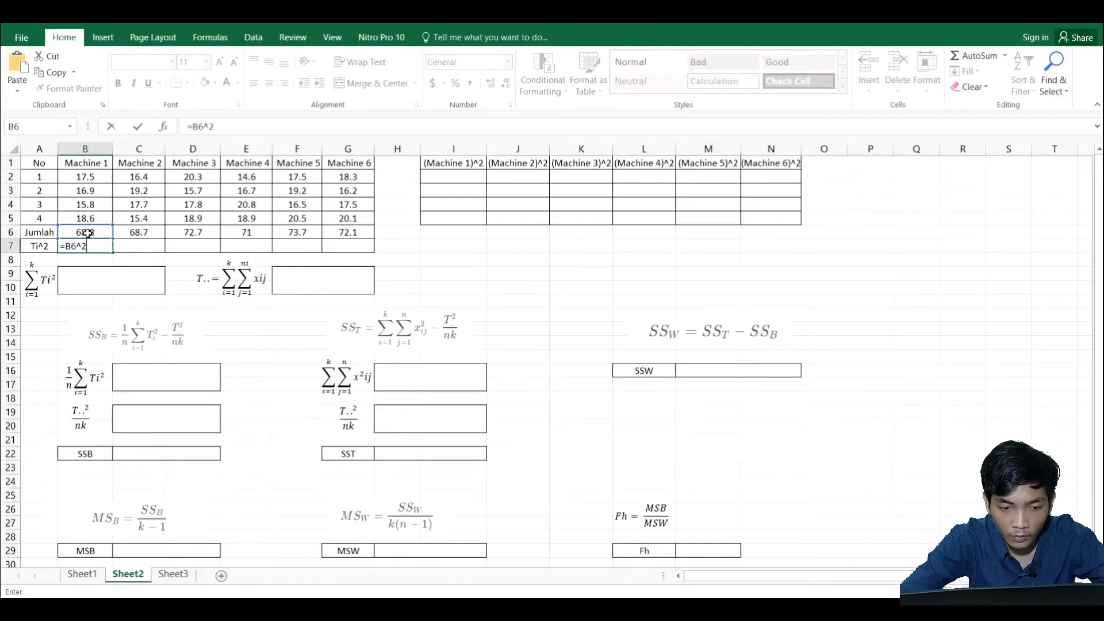
key(Return)
click(103, 246)
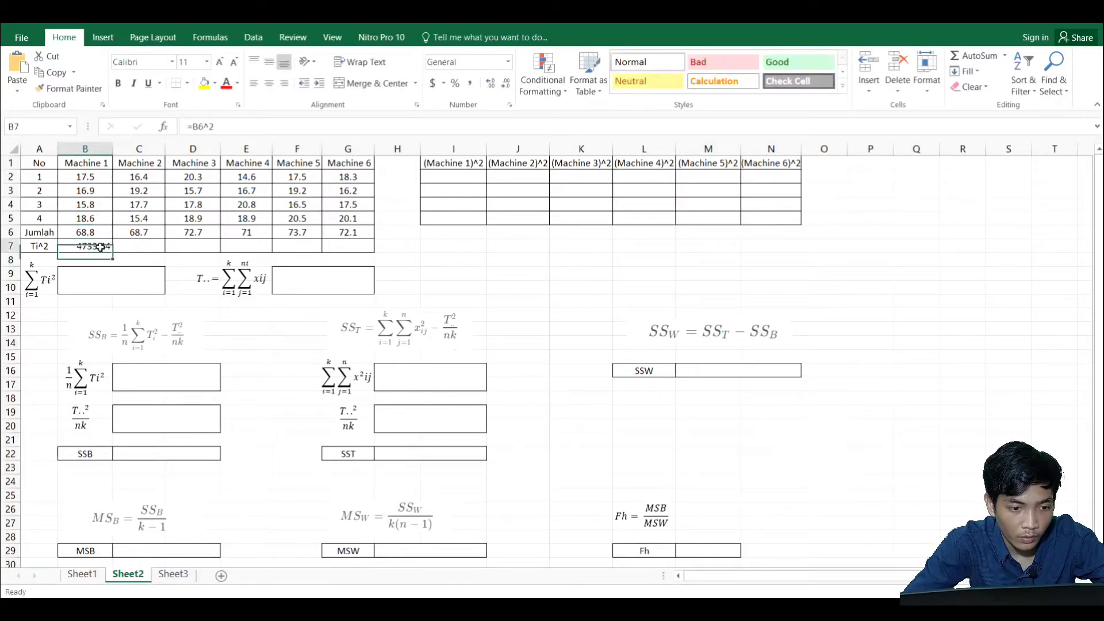
drag(113, 252, 352, 256)
- Calculate ΣTi² in the merged cell B9 by summing the Ti^2 row with =SUM(B7:G7)
click(138, 287)
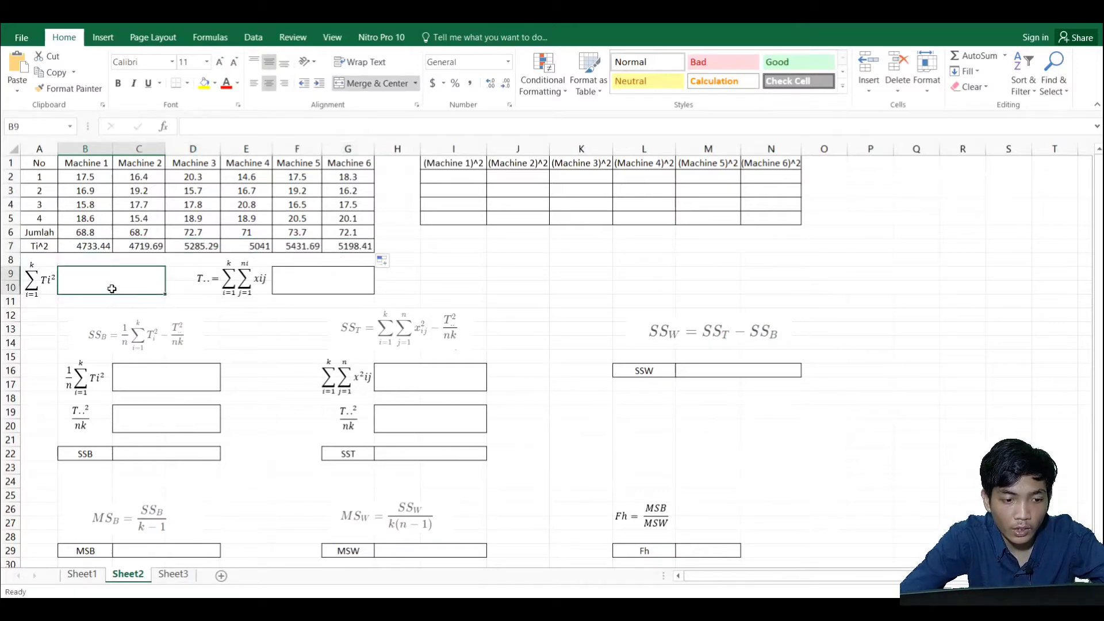
text(=)
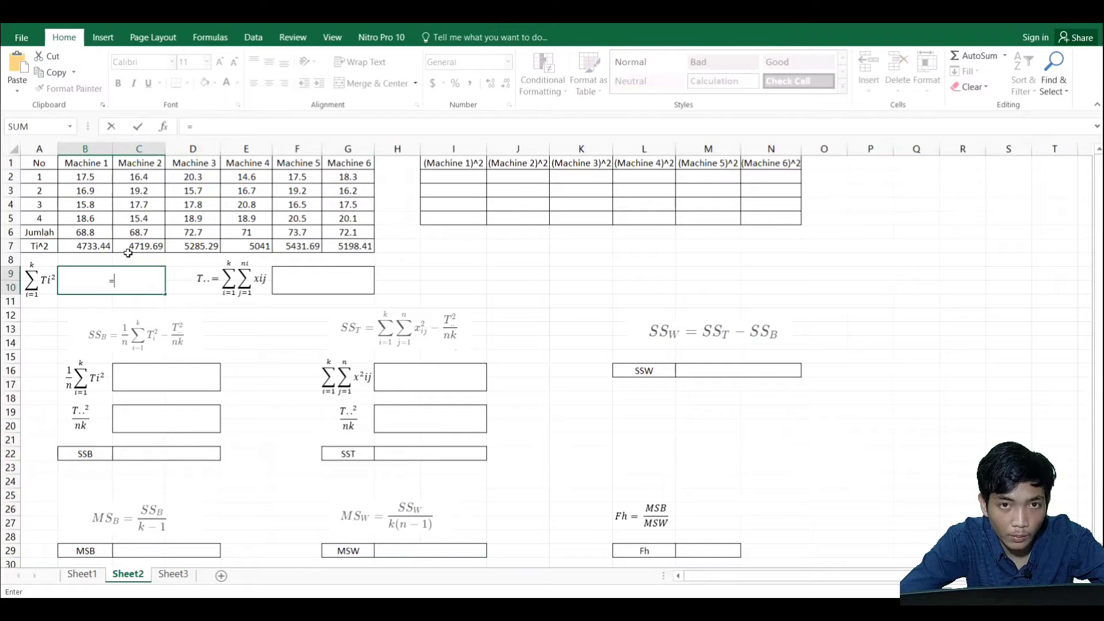
click(95, 247)
key(BackSpace)
key(BackSpace)
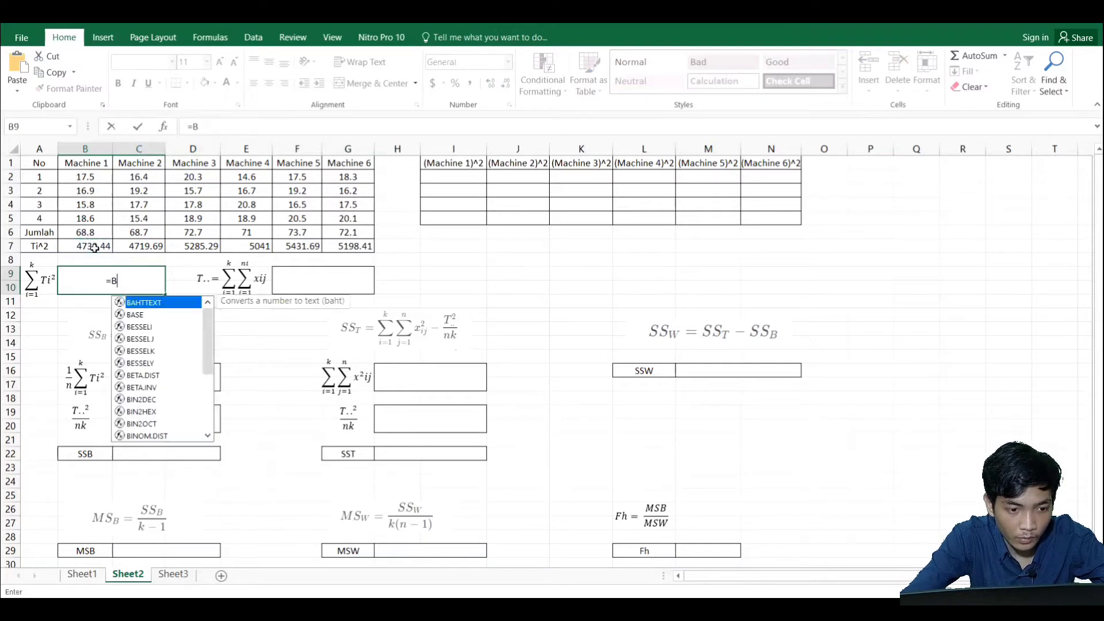
text(SUM()
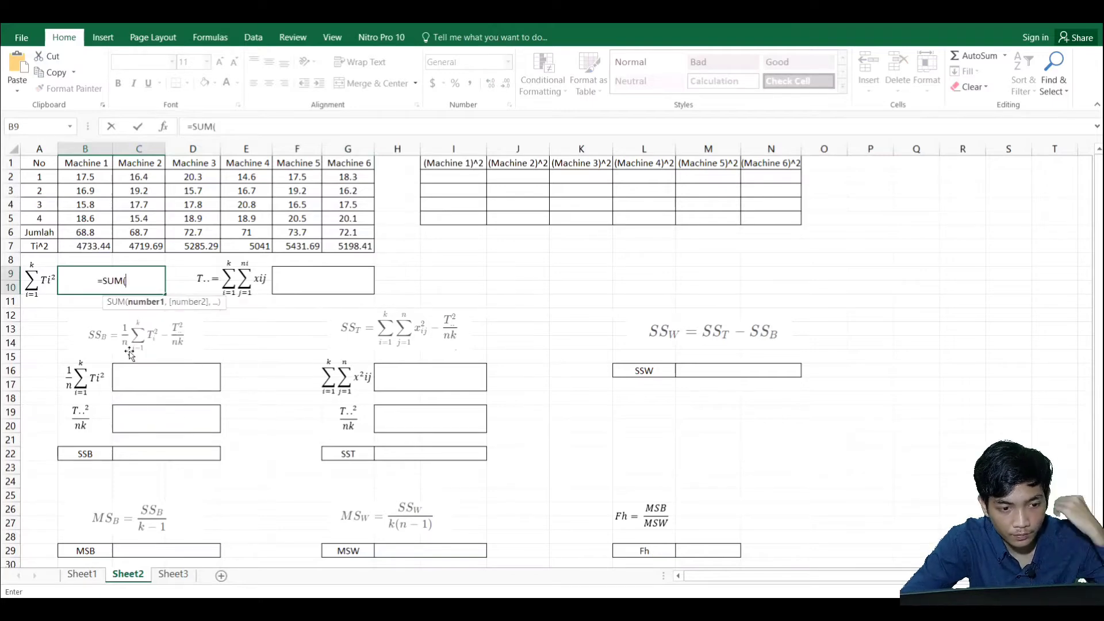
drag(94, 248, 348, 247)
key(Return)
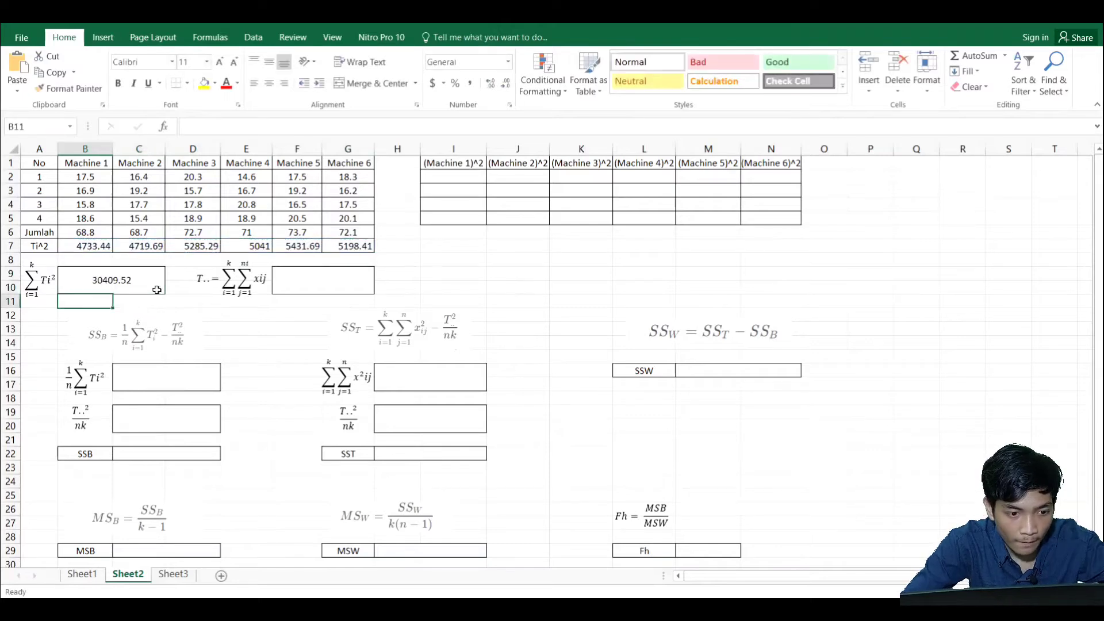
- Calculate the grand total T.. in merged cell F9 with =SUM(B2:G5) and centre the result vertically
click(345, 281)
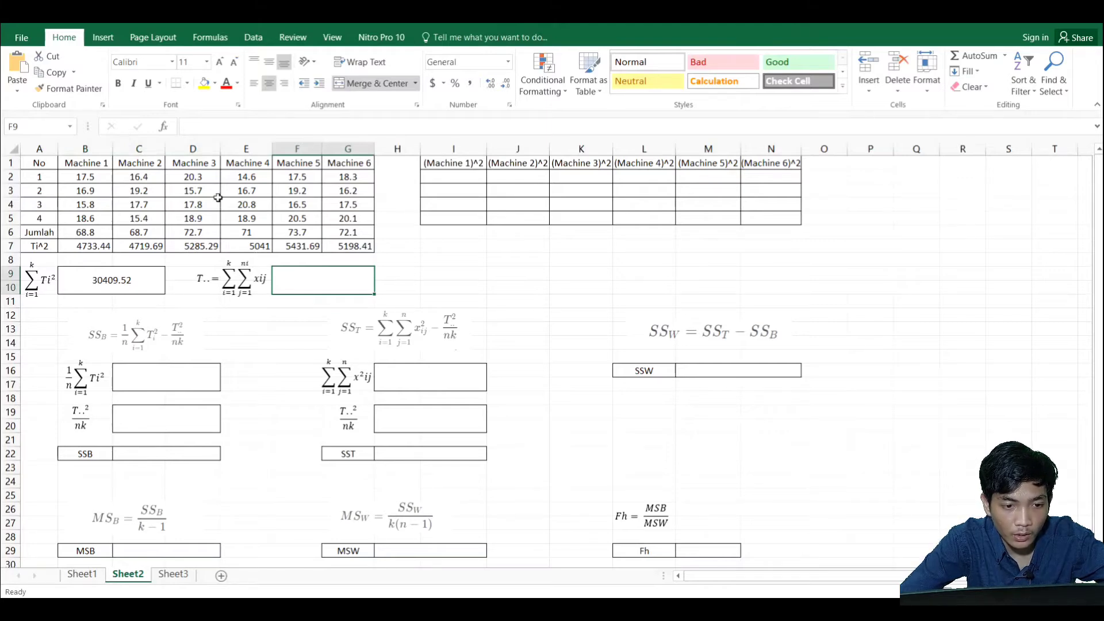
text(=)
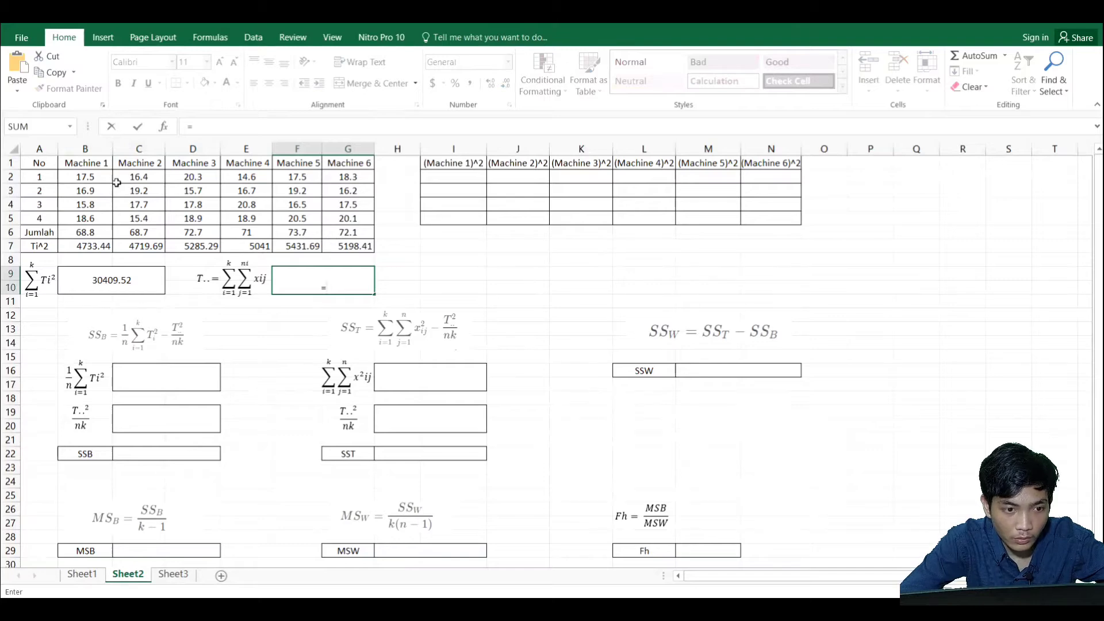
text(SUM()
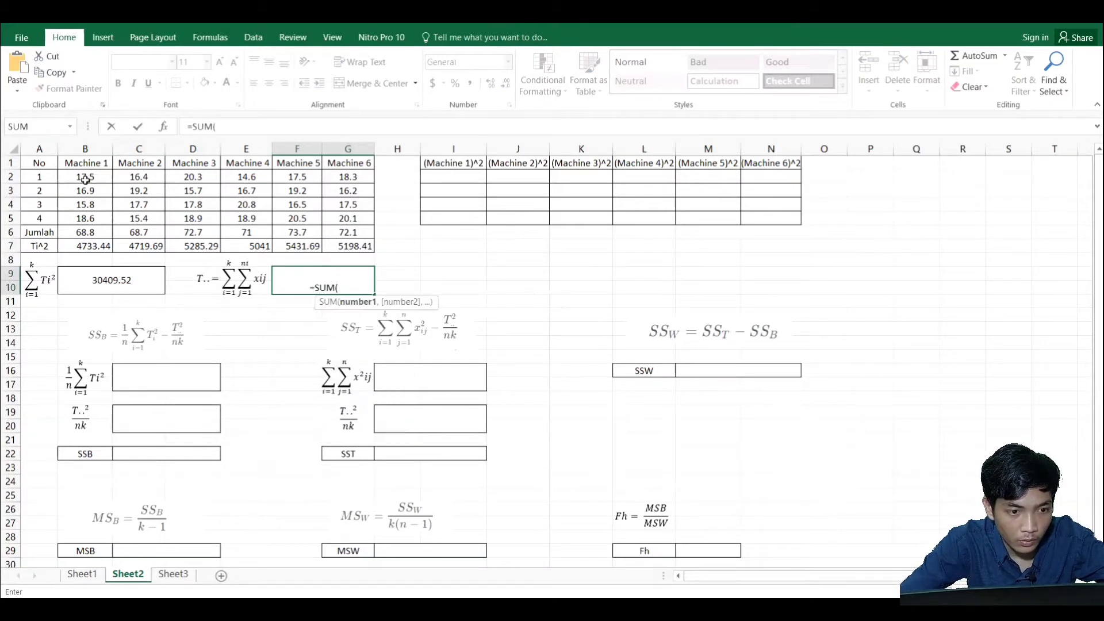
mouse_move(85, 180)
mouse_down()
mouse_move(162, 178)
mouse_move(349, 229)
mouse_move(351, 216)
mouse_up()
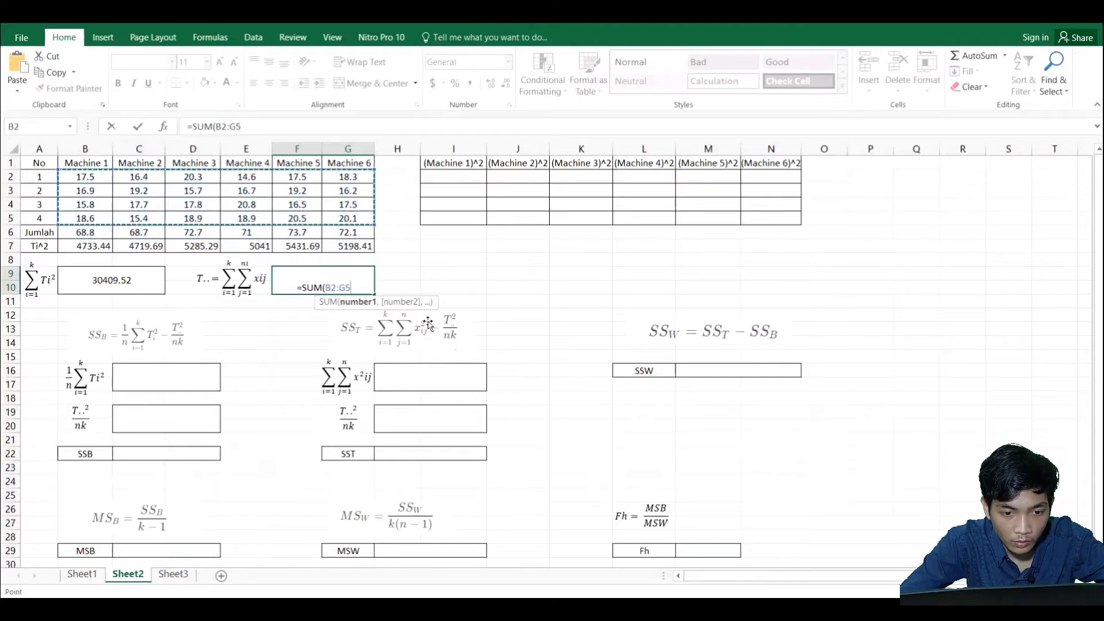
key(Return)
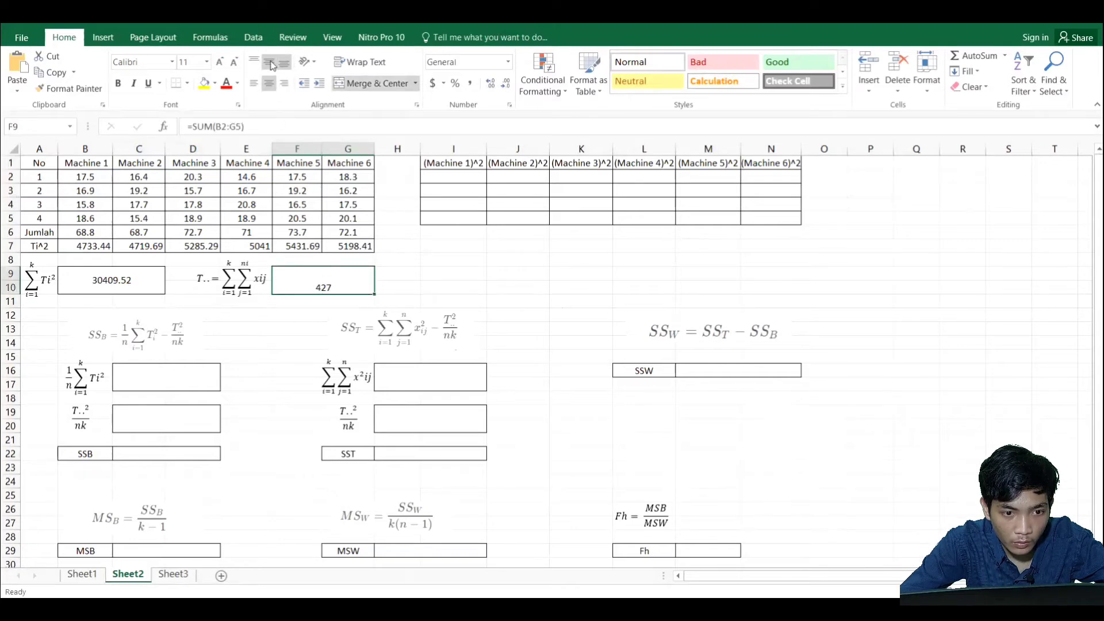
click(242, 353)
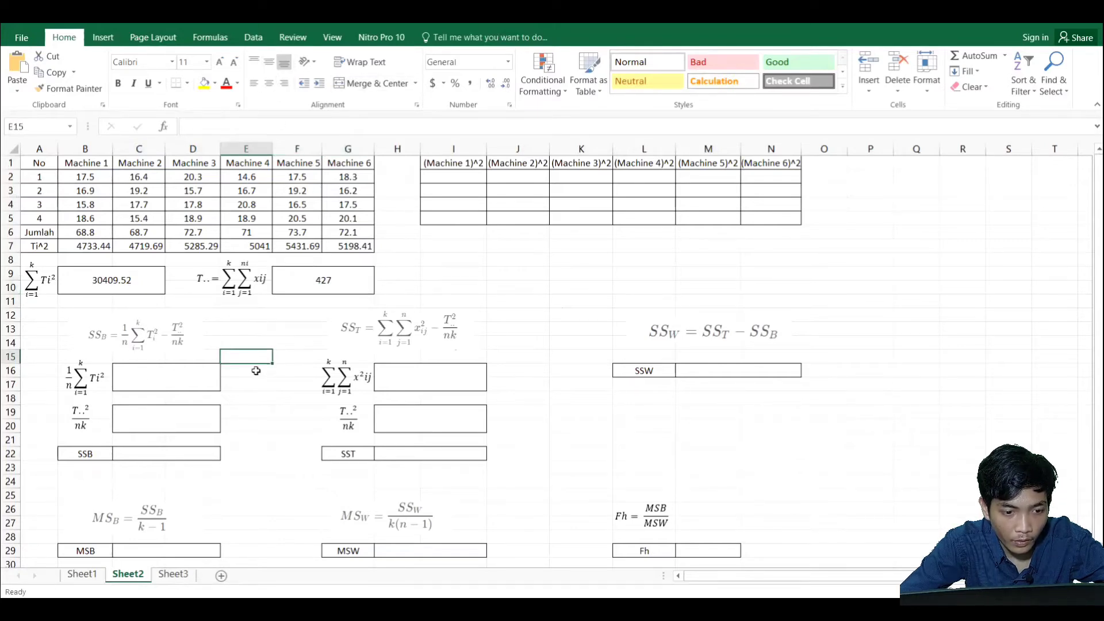
click(260, 342)
- Calculate the (1/n)ΣTi² term of SSB in merged cell C16 with =B9/4
click(183, 374)
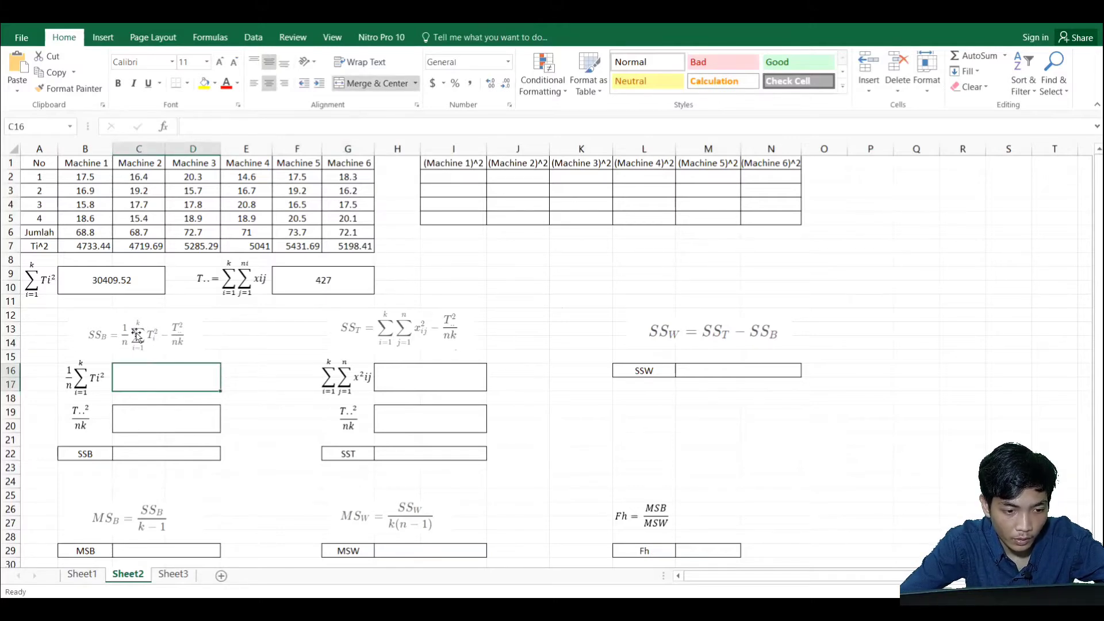
text(=)
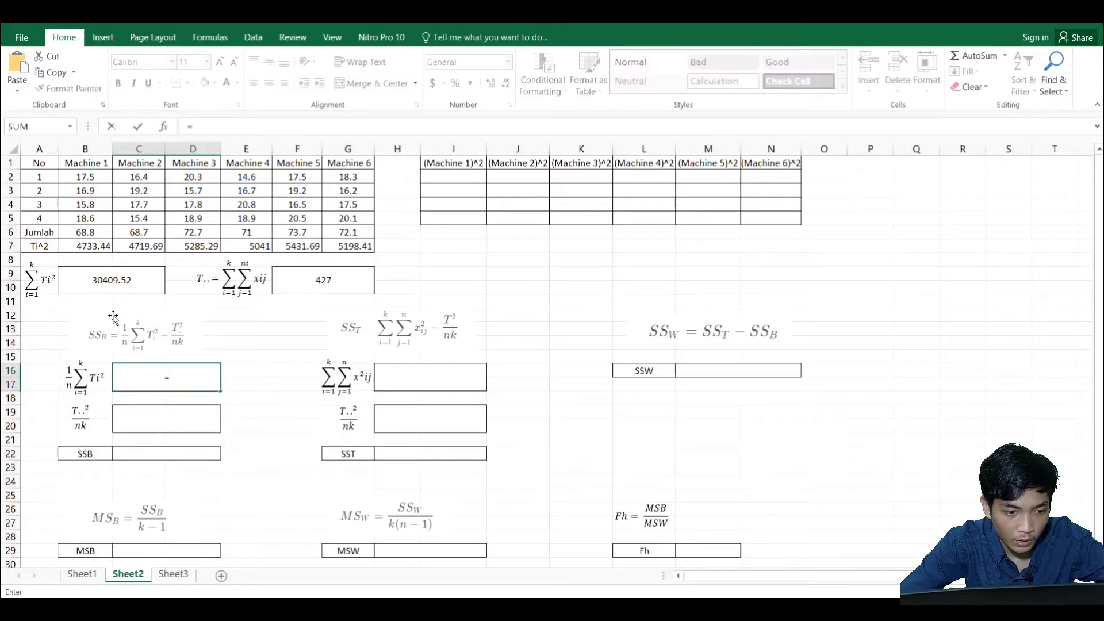
click(111, 281)
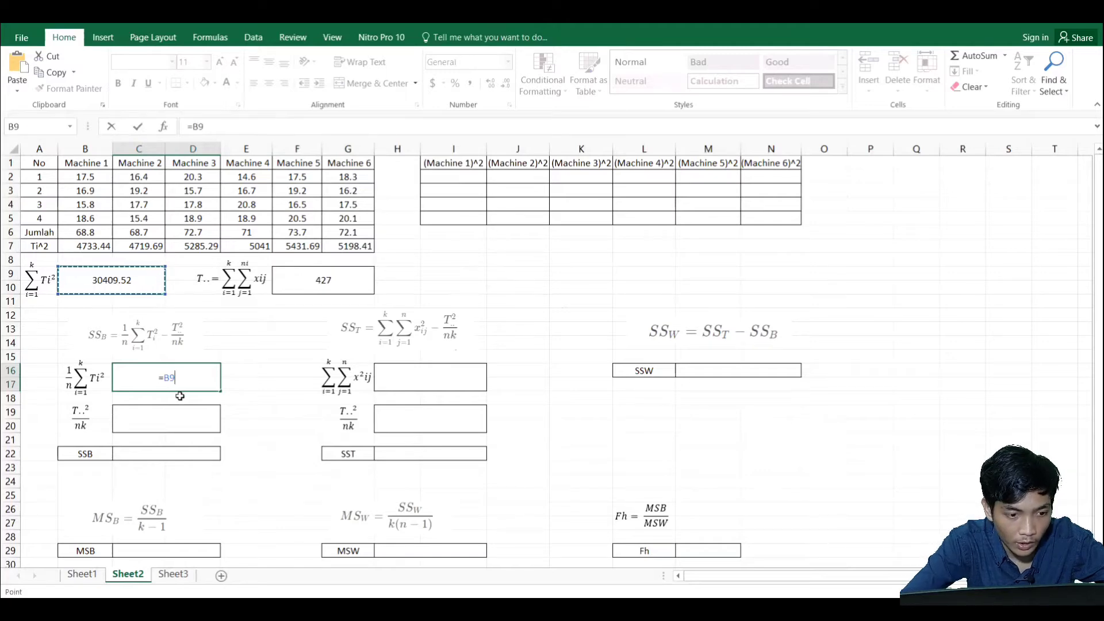
text(/)
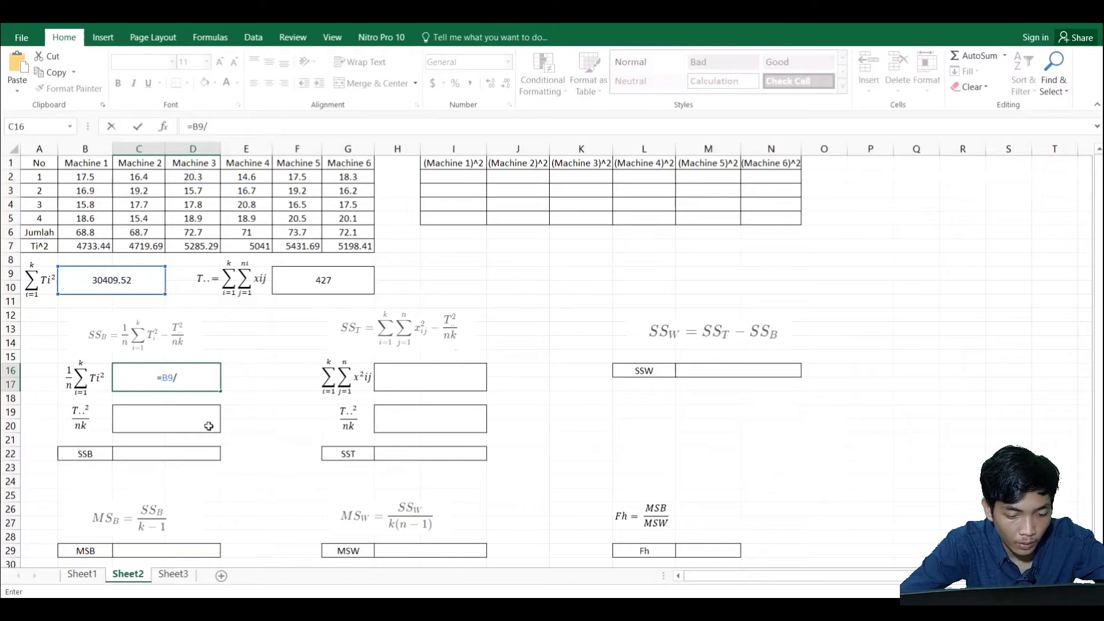
text(4)
key(Return)
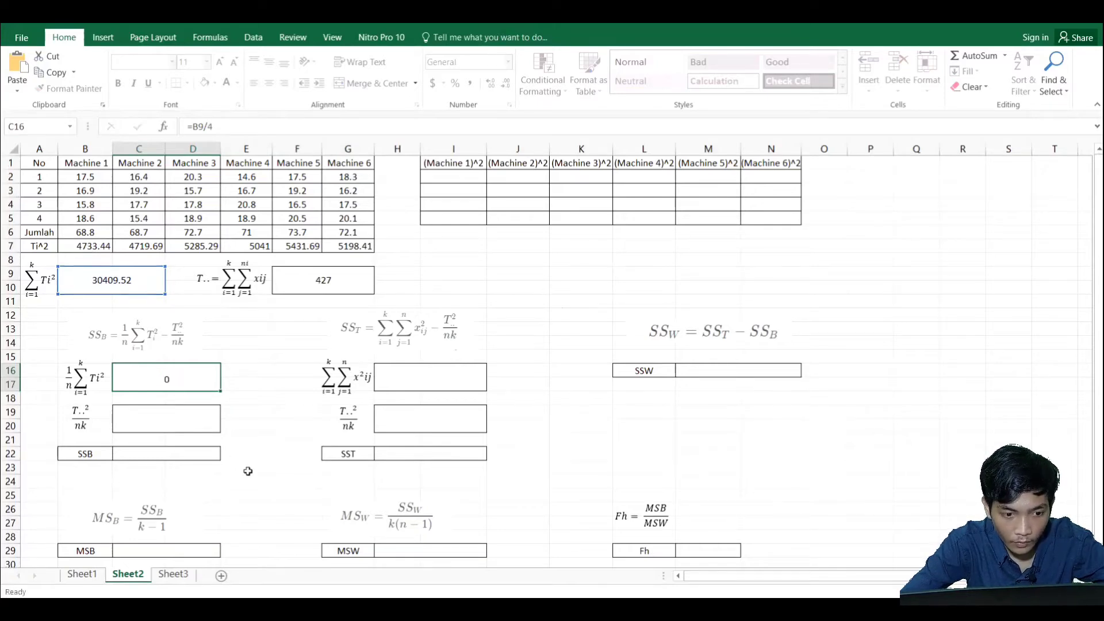
- Calculate the T..²/nk term of SSB in merged cell C19 with =F9^2/24 and centre the result vertically
click(162, 414)
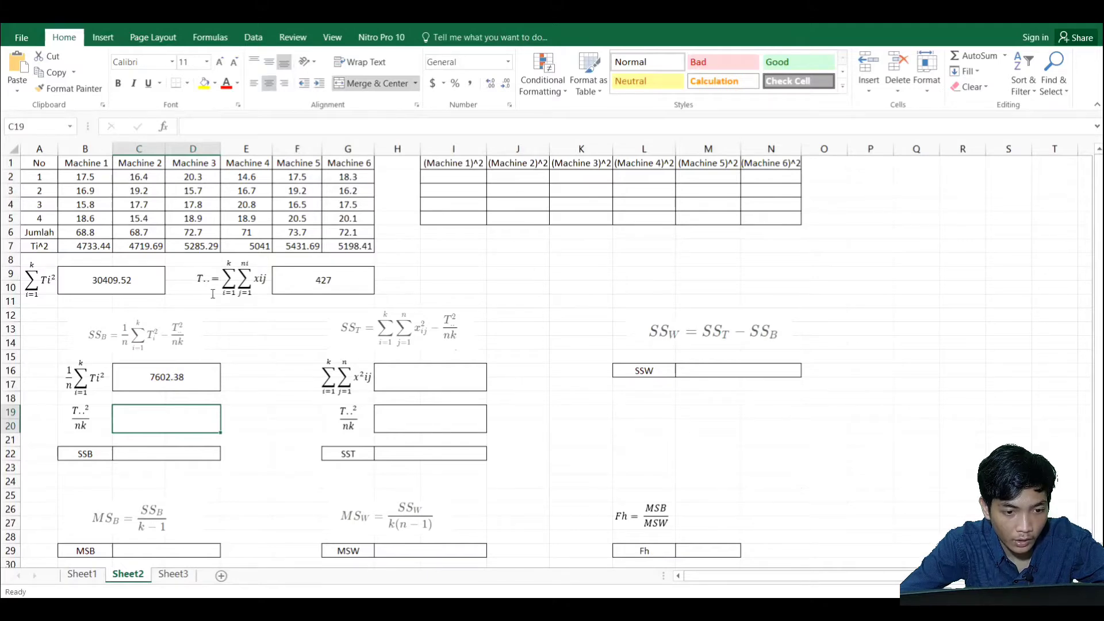
text(=)
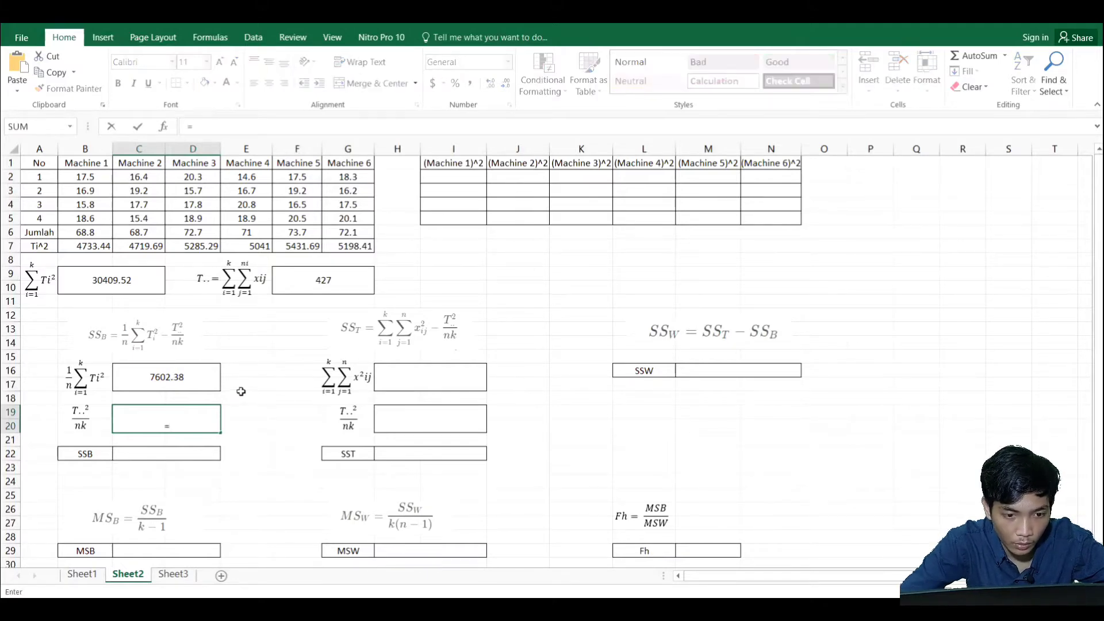
click(324, 278)
text(^2)
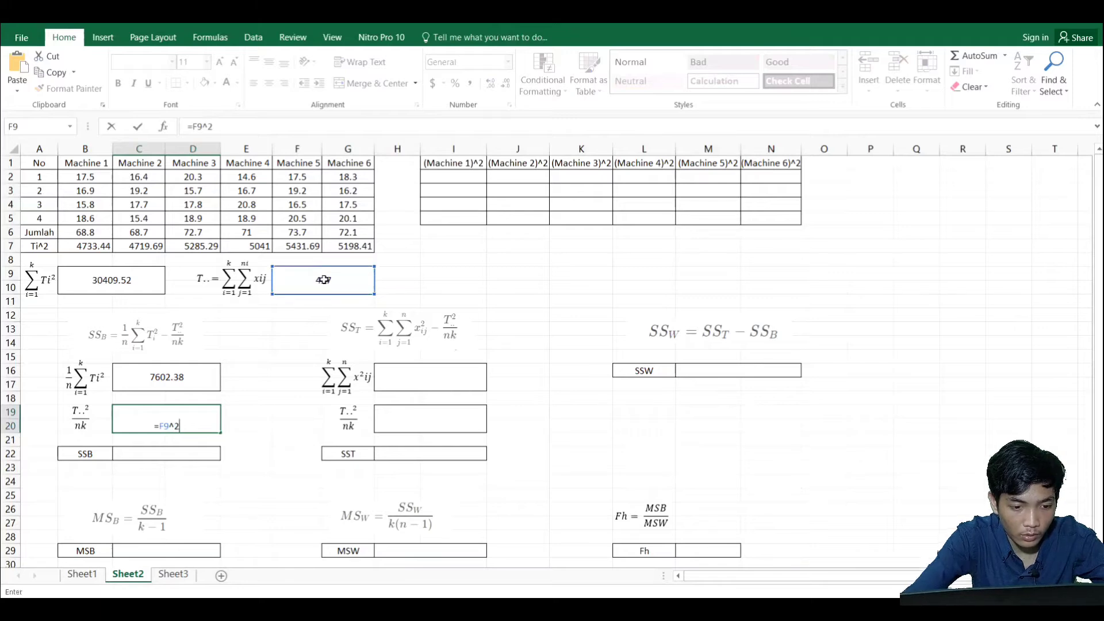
text(/)
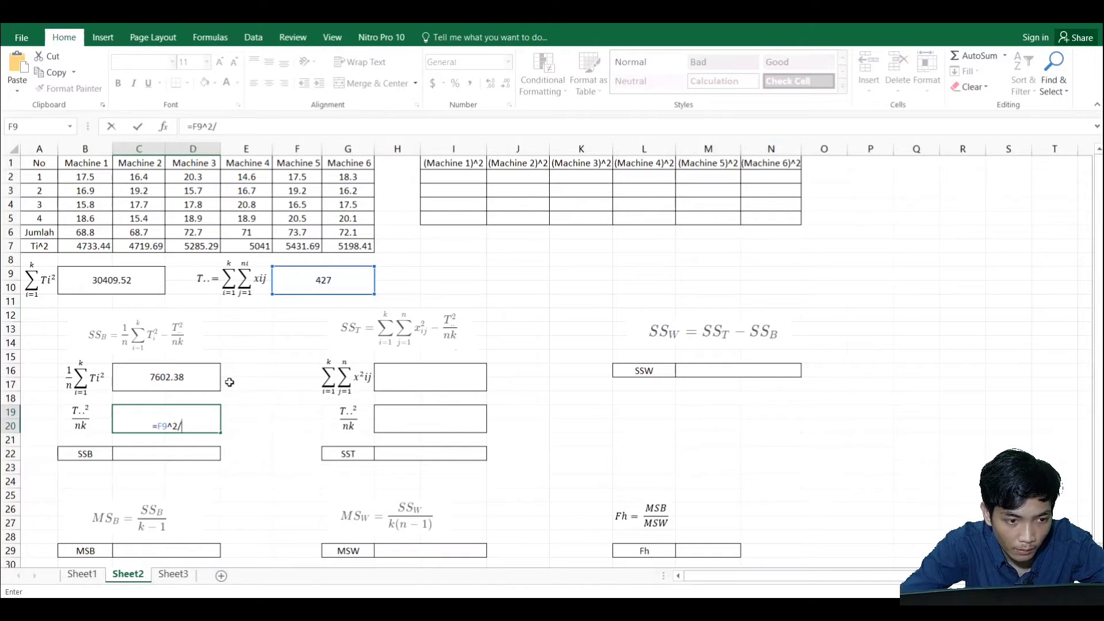
text(24)
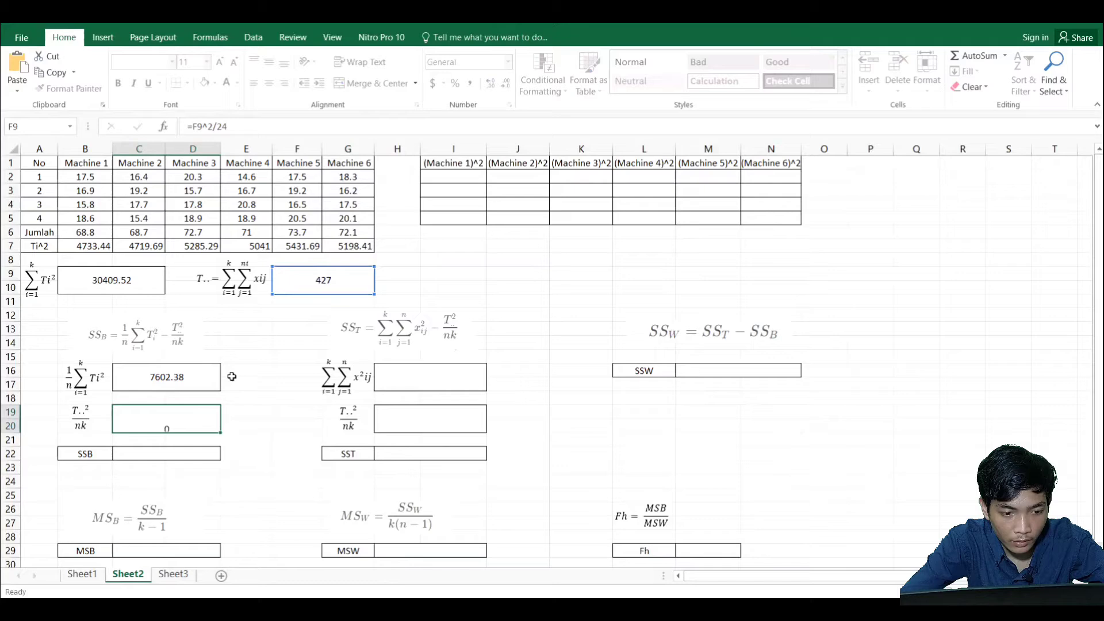
key(Return)
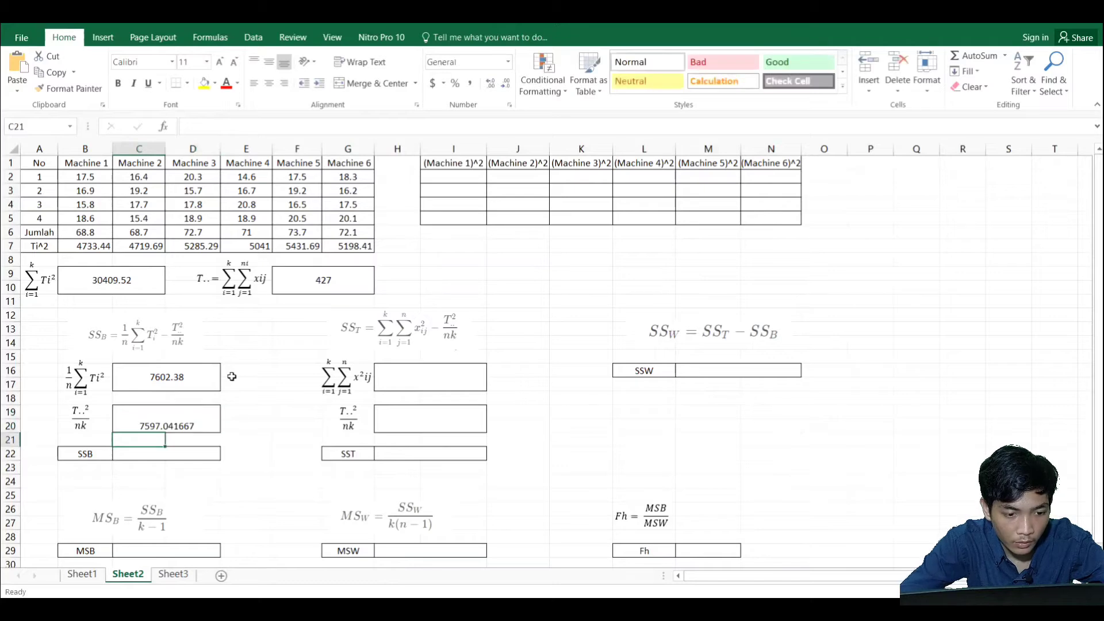
click(216, 412)
click(268, 62)
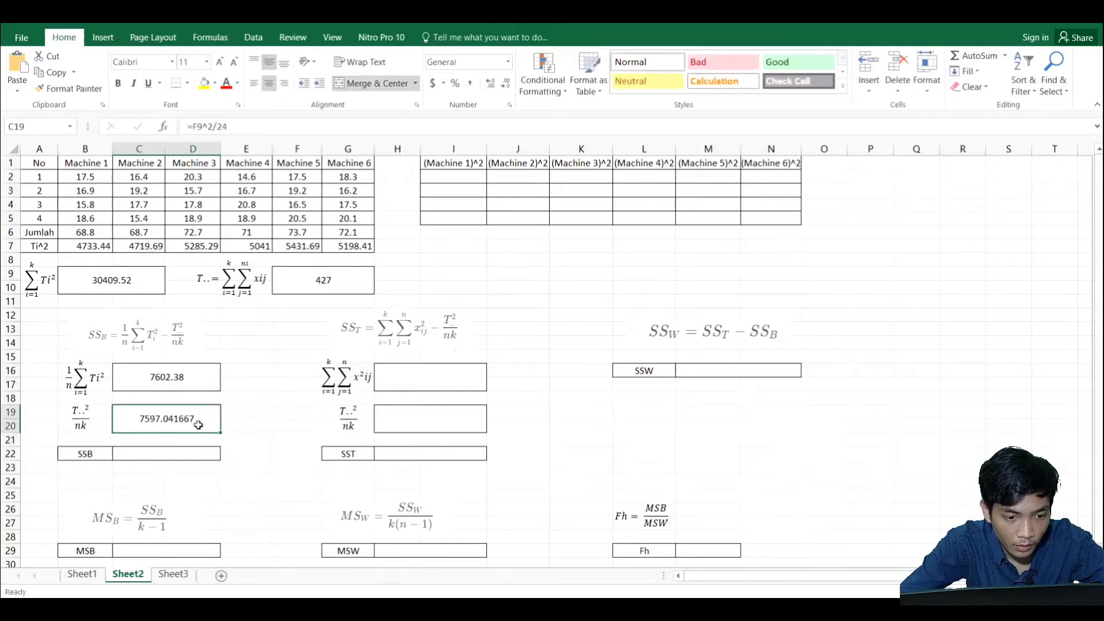
- Calculate SSB in cell C22 by subtracting the two terms with =C16-C19
click(193, 454)
text(=)
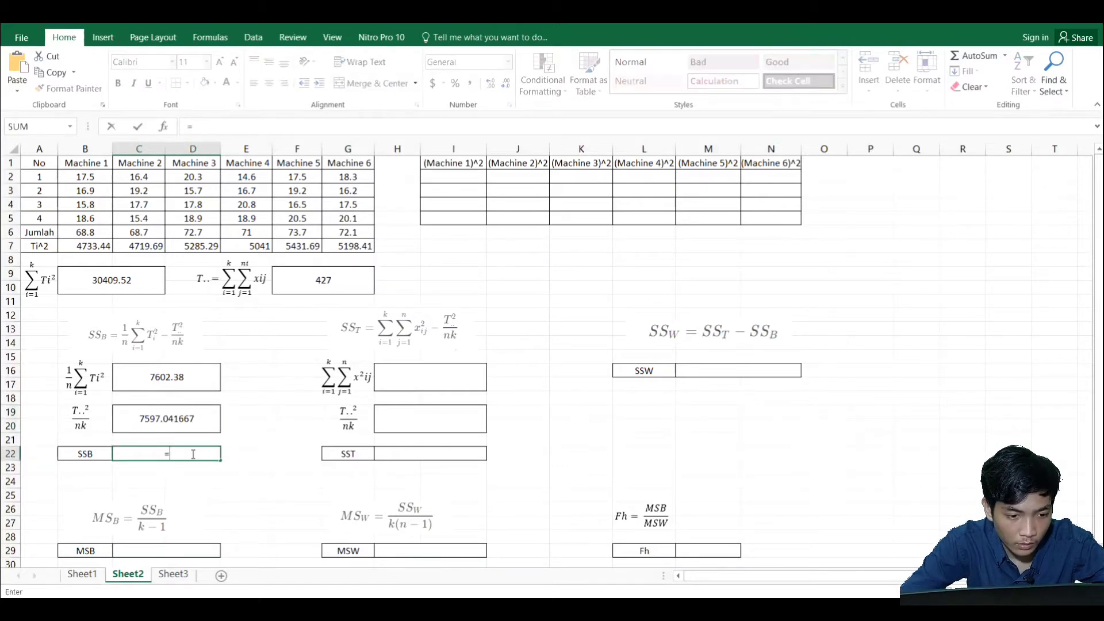
click(166, 378)
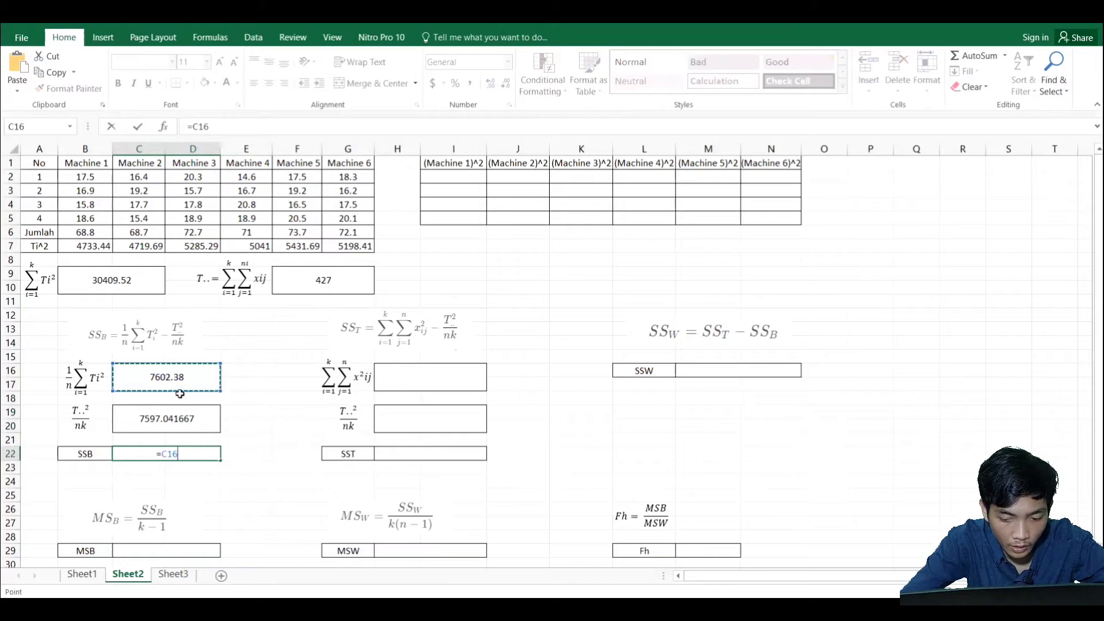
text(-)
click(185, 417)
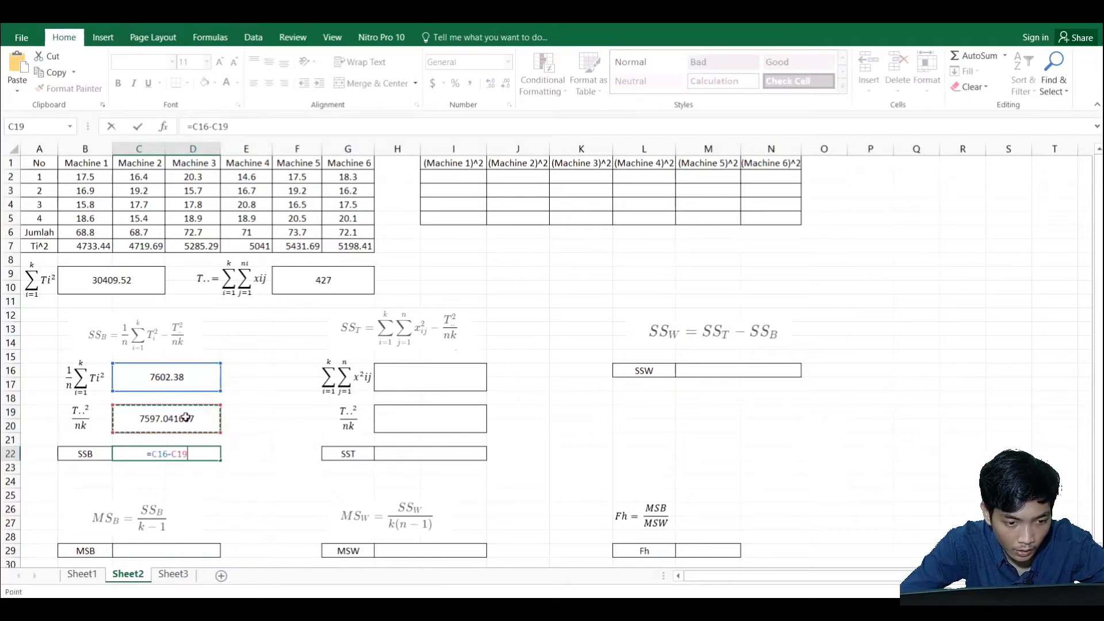
key(Return)
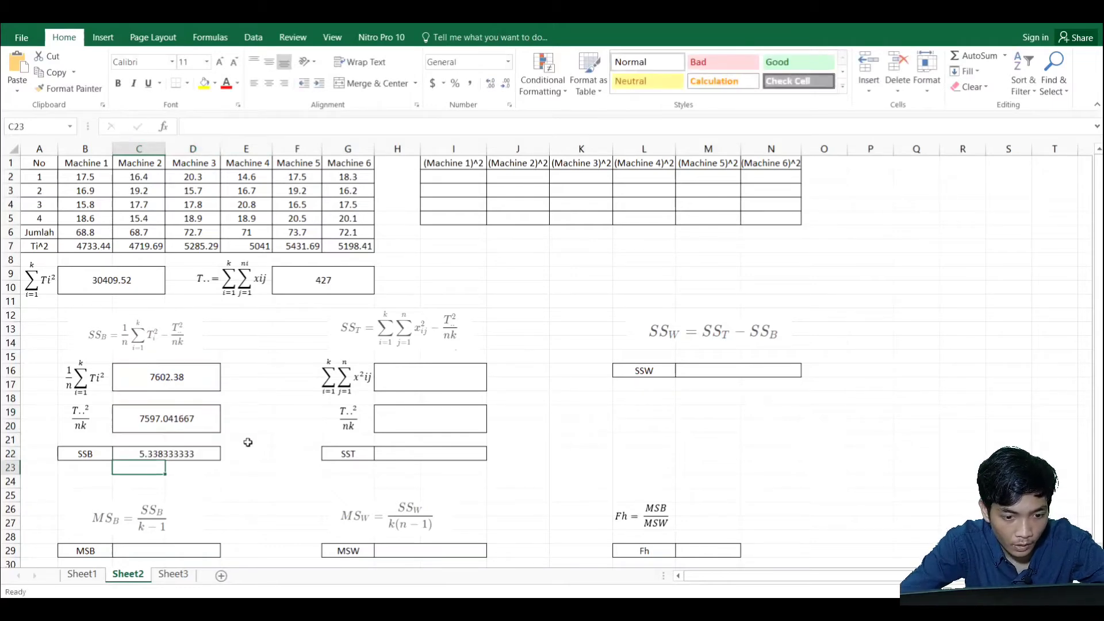
click(191, 455)
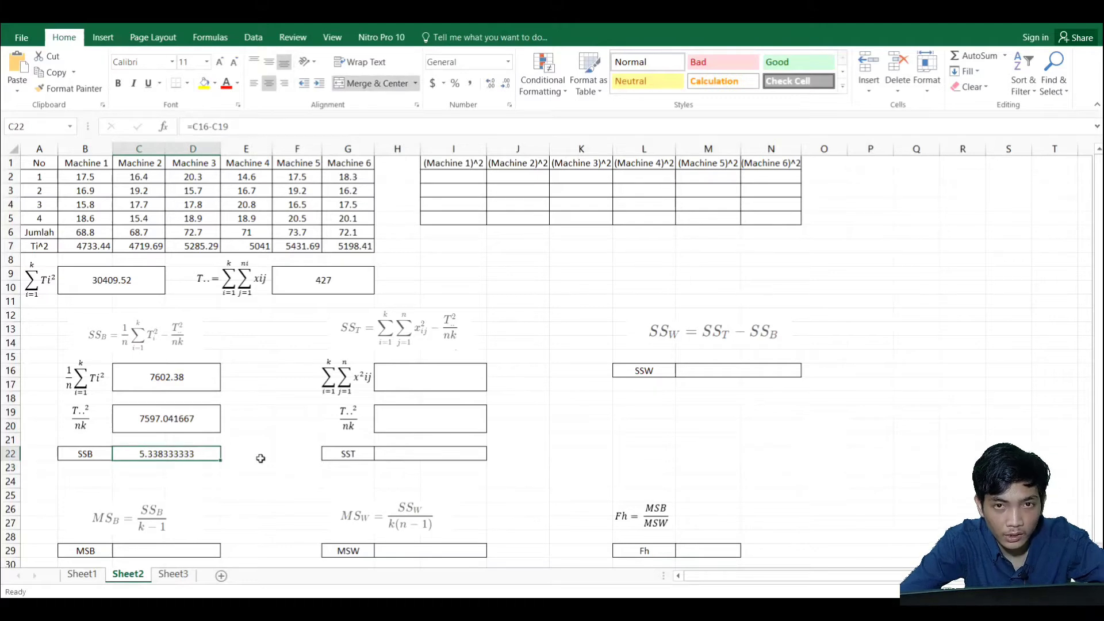
- Square Machine 1's first two observations in cells I2 and I3 with =B2^2 and =B3^2
click(397, 382)
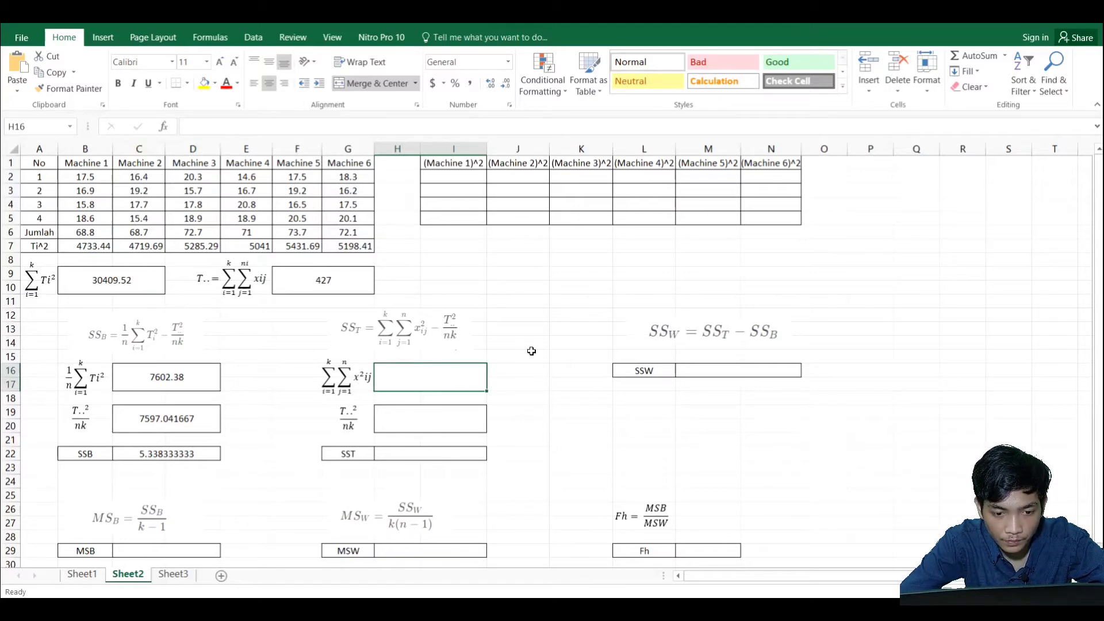
click(462, 177)
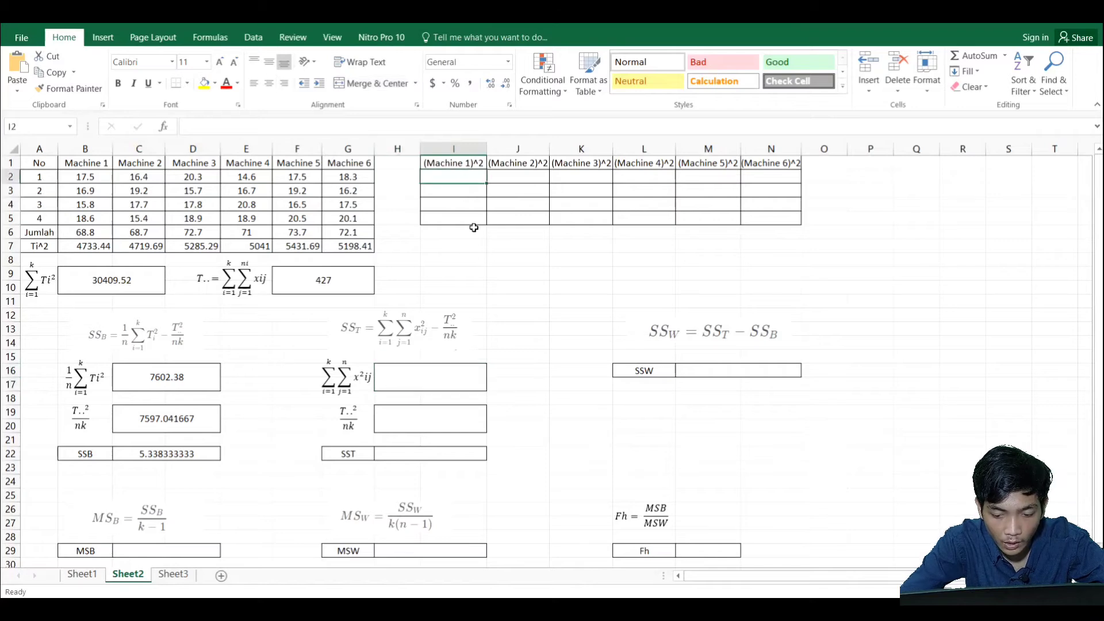
text(=)
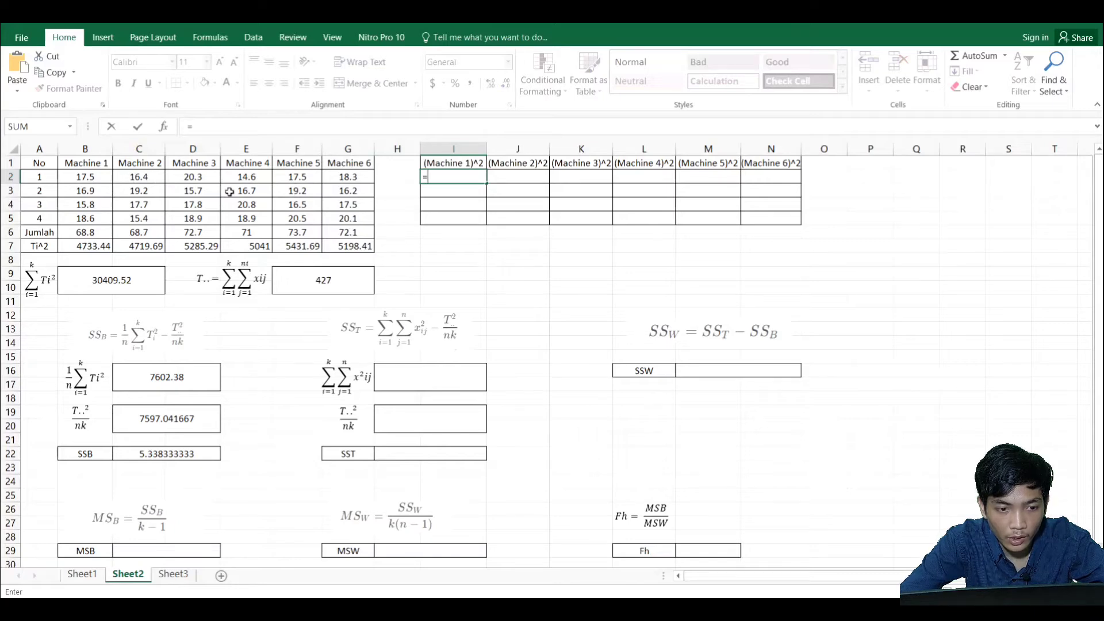
click(92, 182)
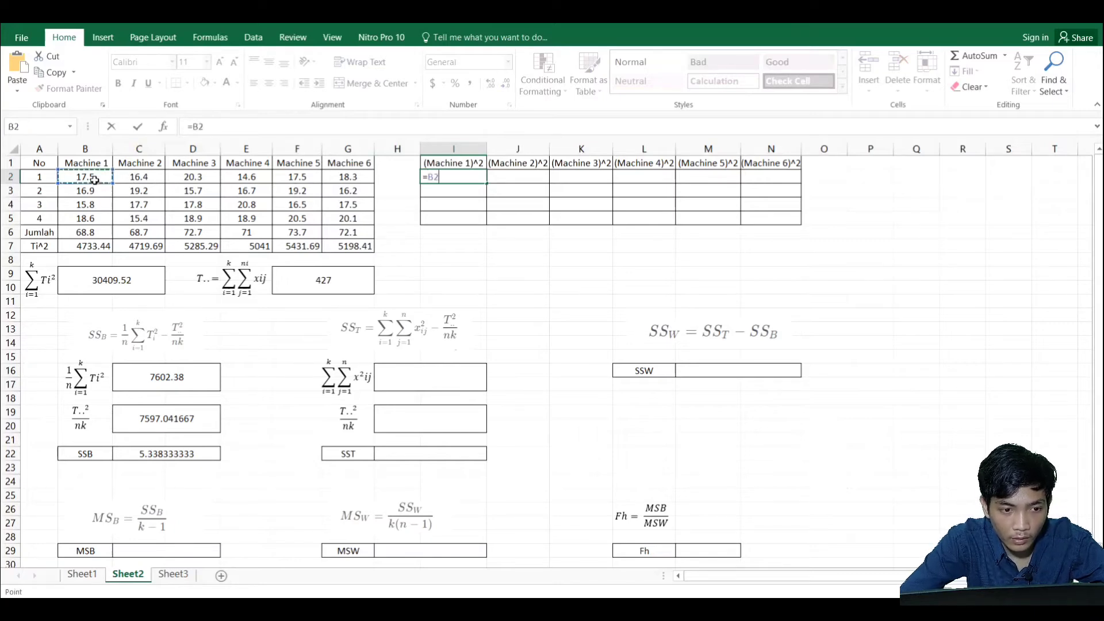
text(^2)
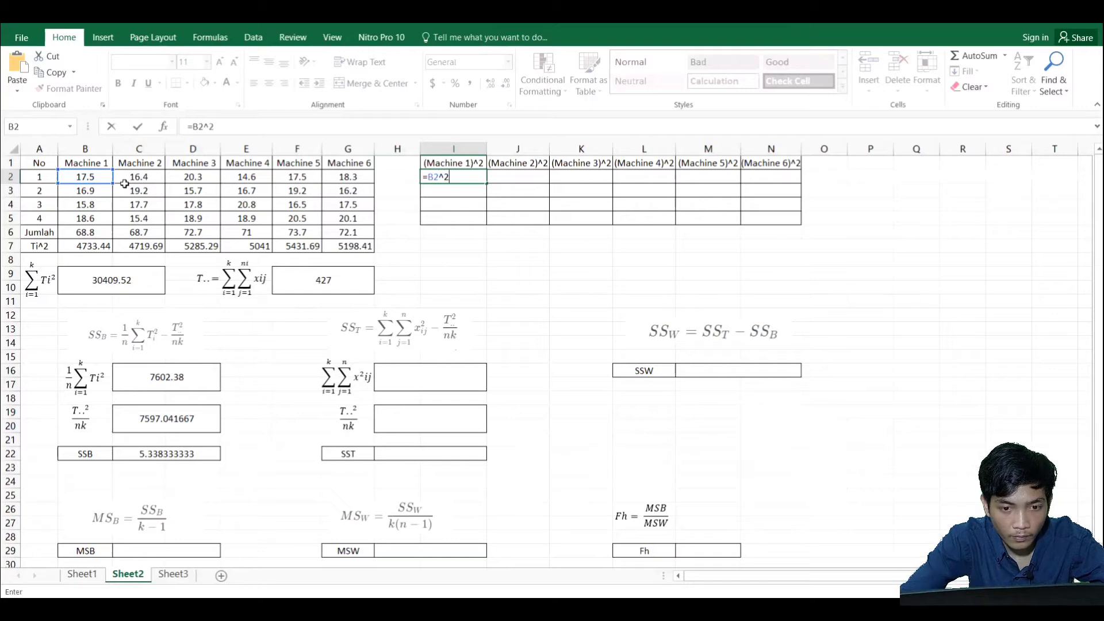
key(Return)
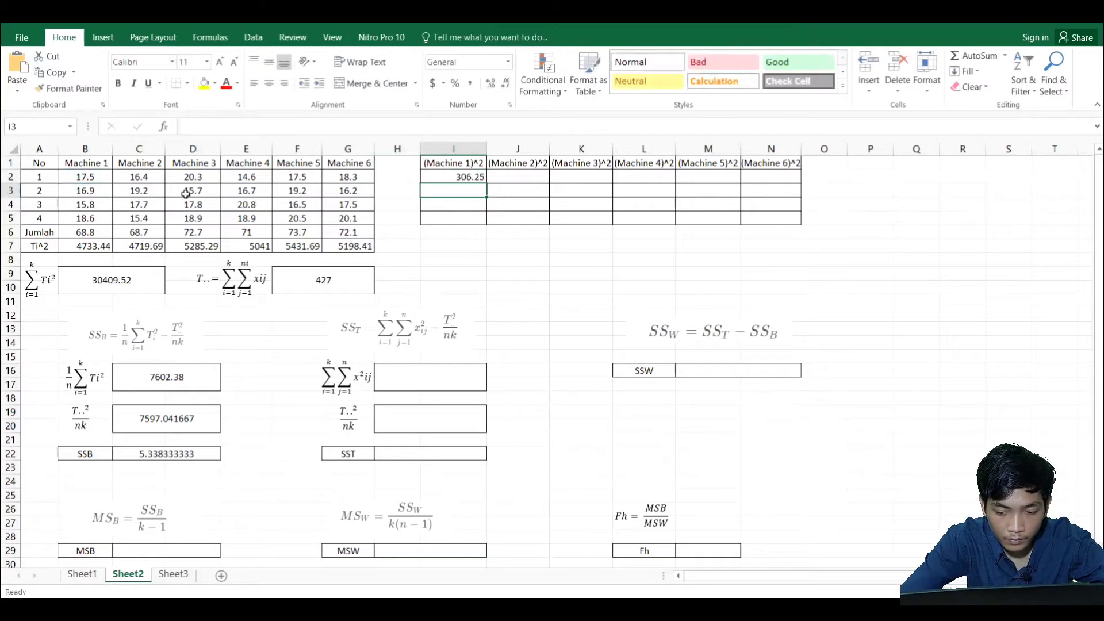
text(=)
click(83, 192)
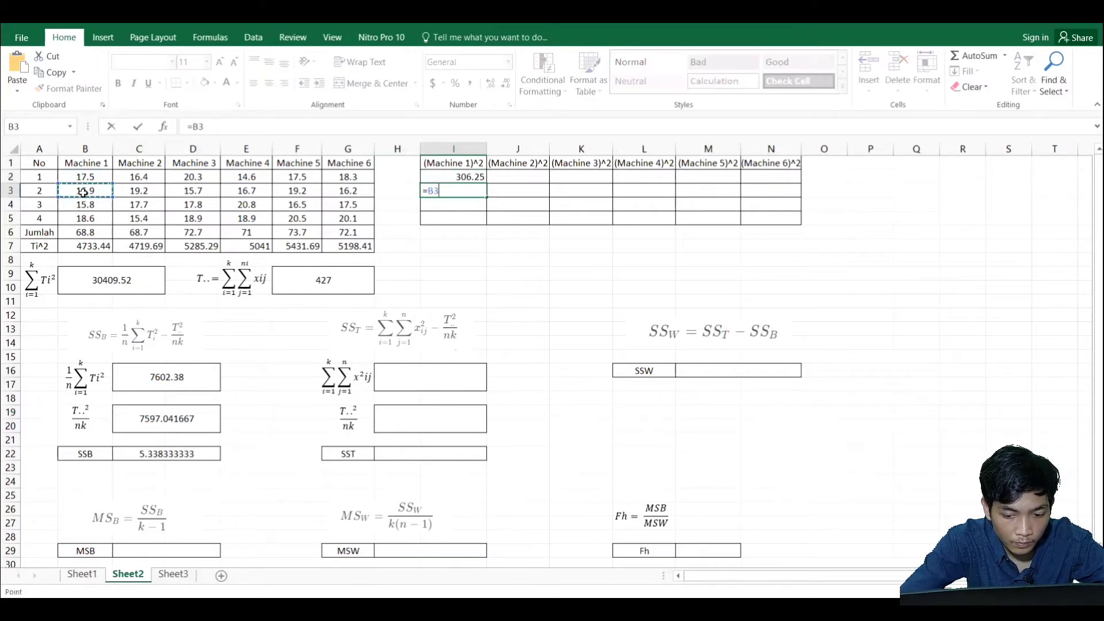
text(^2)
key(Return)
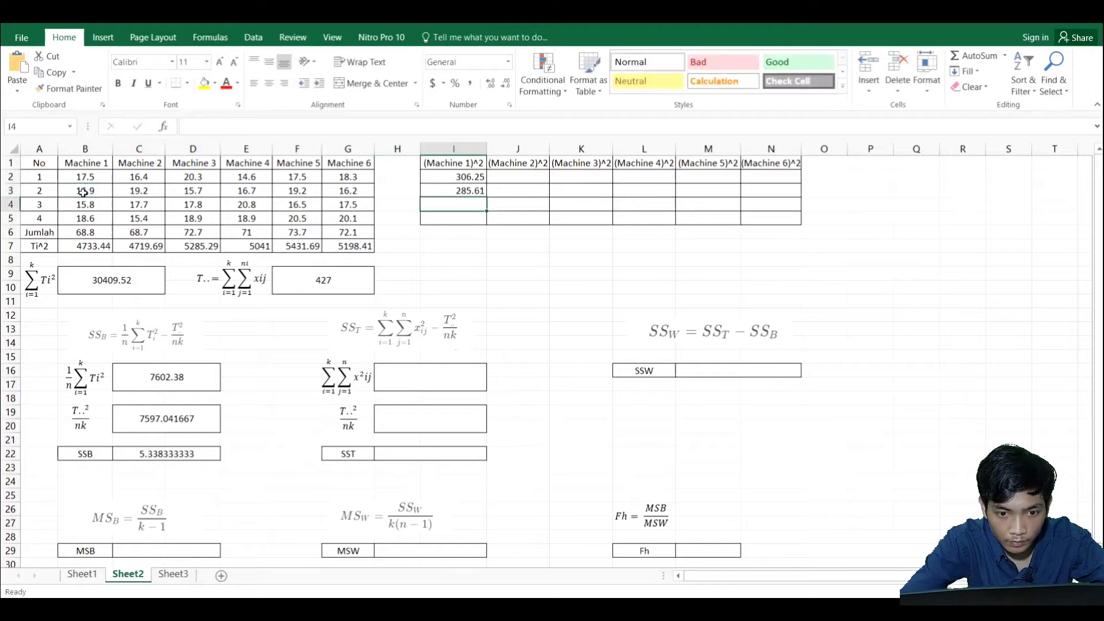
- Square Machine 1's third and fourth observations in cells I4 and I5 with =B4^2 and =B5^2
text(=)
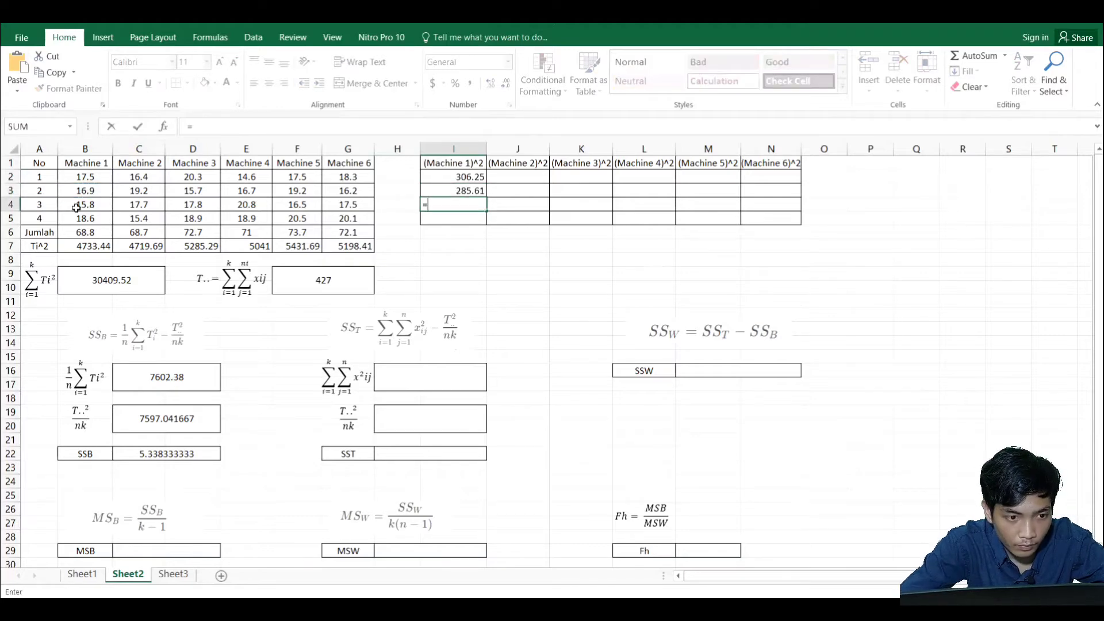
click(77, 206)
text(^2)
key(Return)
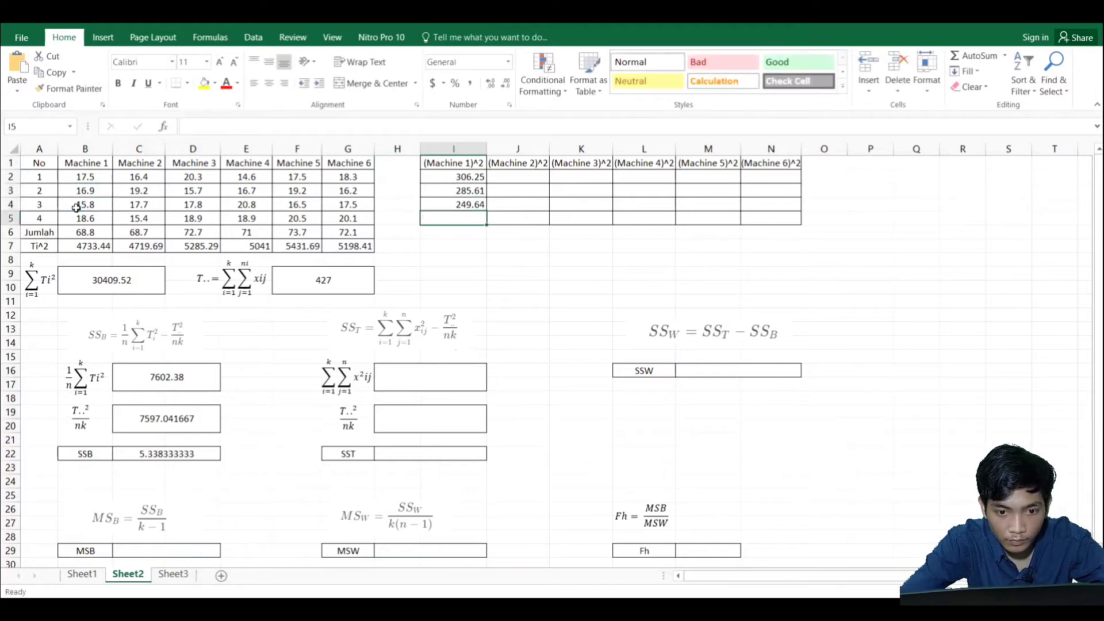
text(=)
click(84, 219)
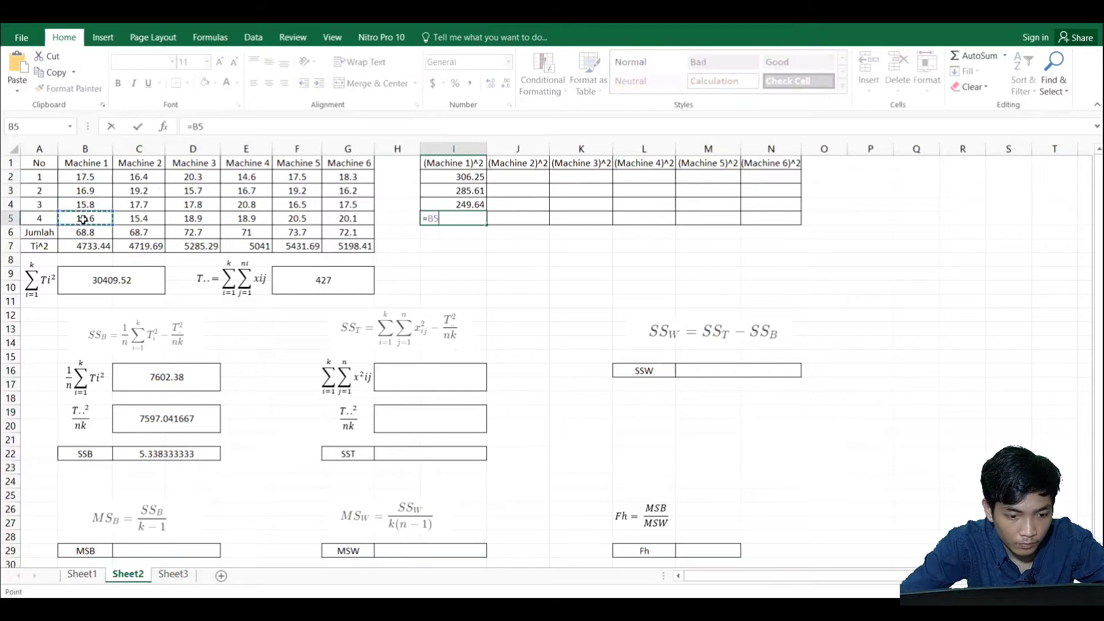
text(^2)
key(Return)
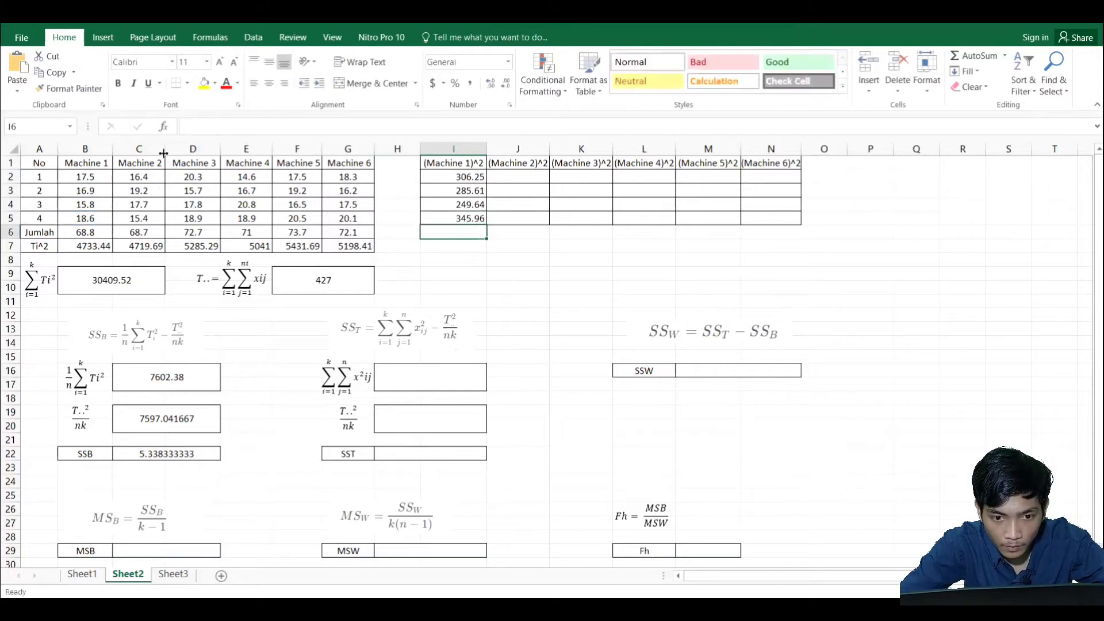
- Fill the squared-value formulas in I2:I5 across to column N, row by row, for Machines 2 to 6
click(452, 178)
drag(486, 184, 767, 179)
click(460, 191)
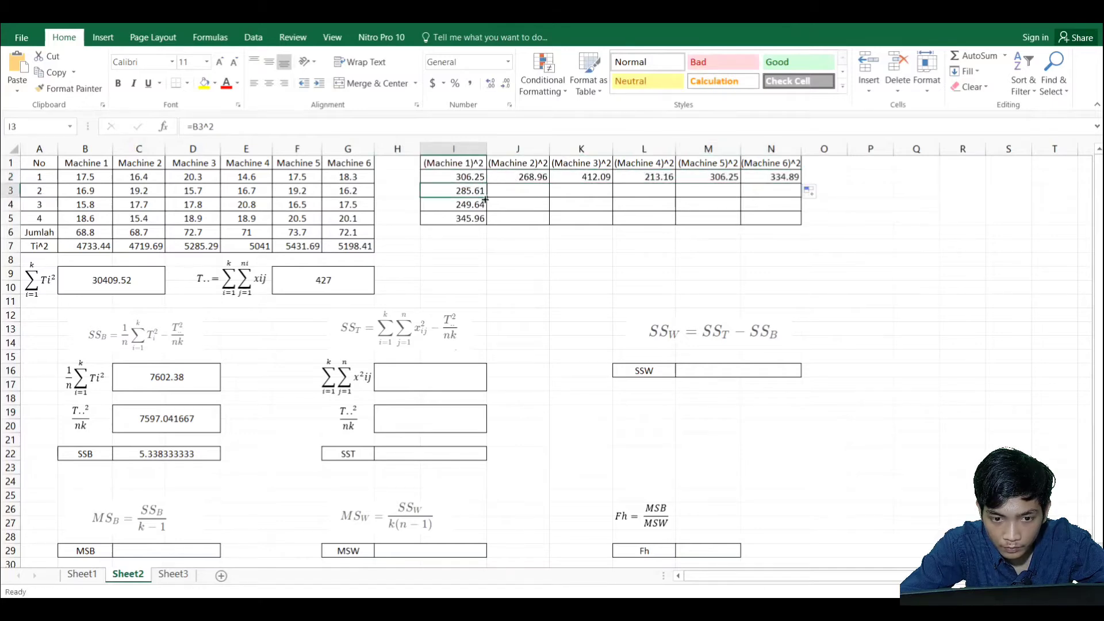
drag(487, 197, 772, 189)
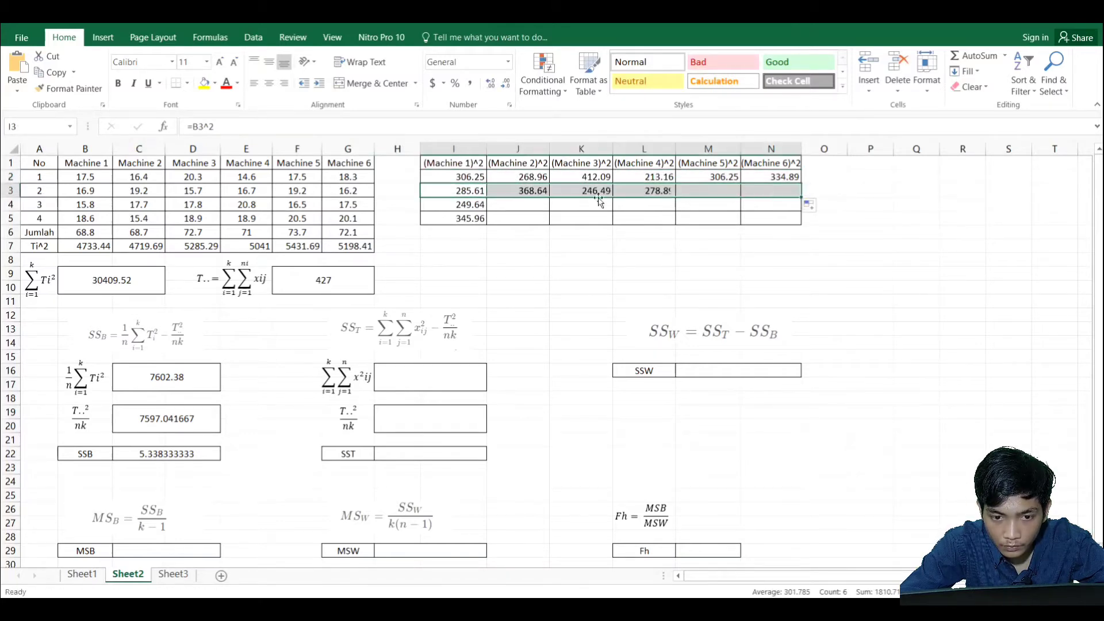
click(457, 203)
drag(488, 212, 804, 206)
click(470, 219)
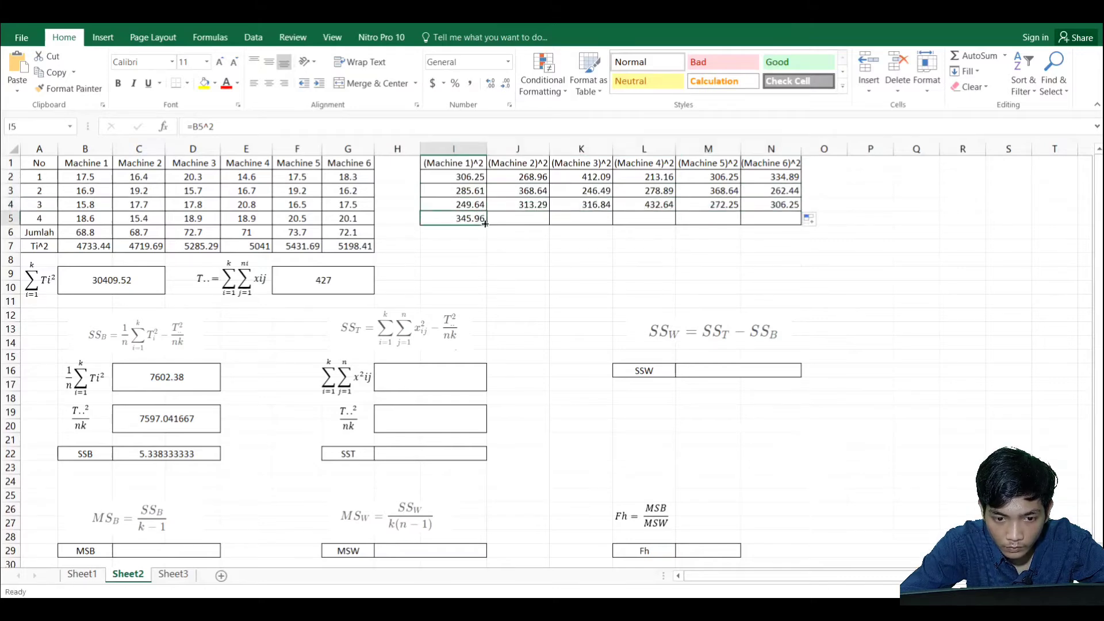
drag(487, 225, 775, 219)
click(699, 263)
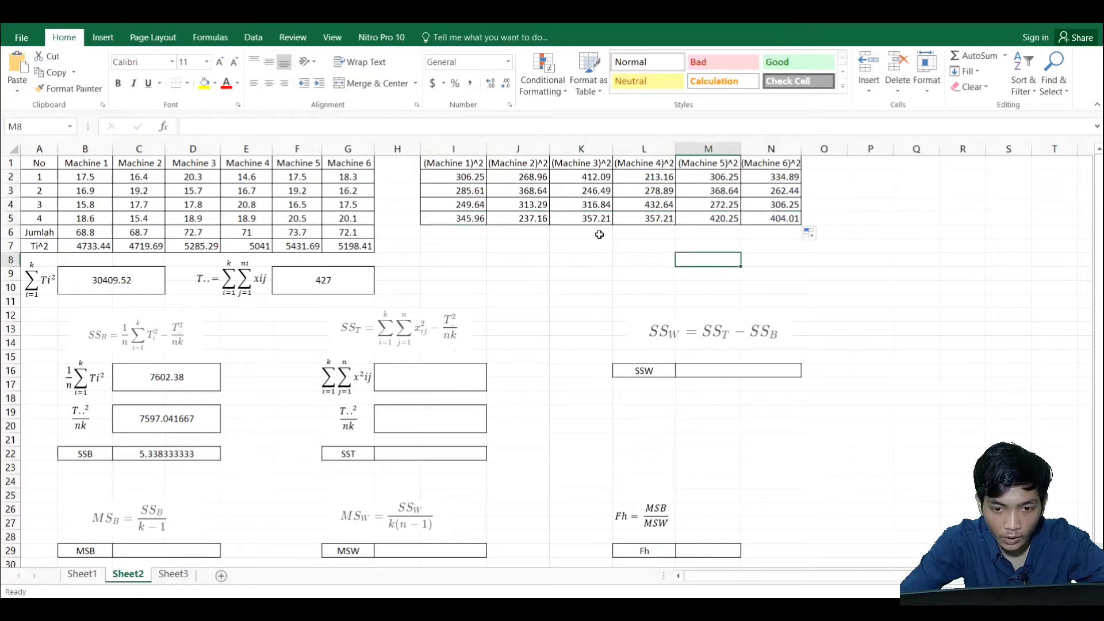
- Start a formula for the ΣΣx²ij term of SST in merged cell H16
click(425, 378)
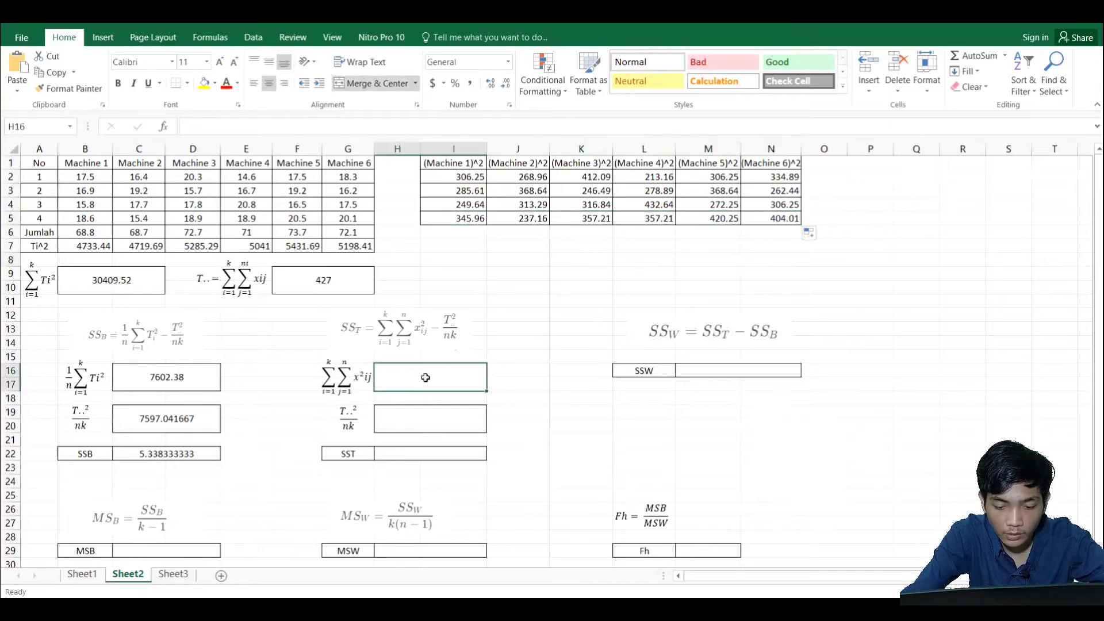
text(=)
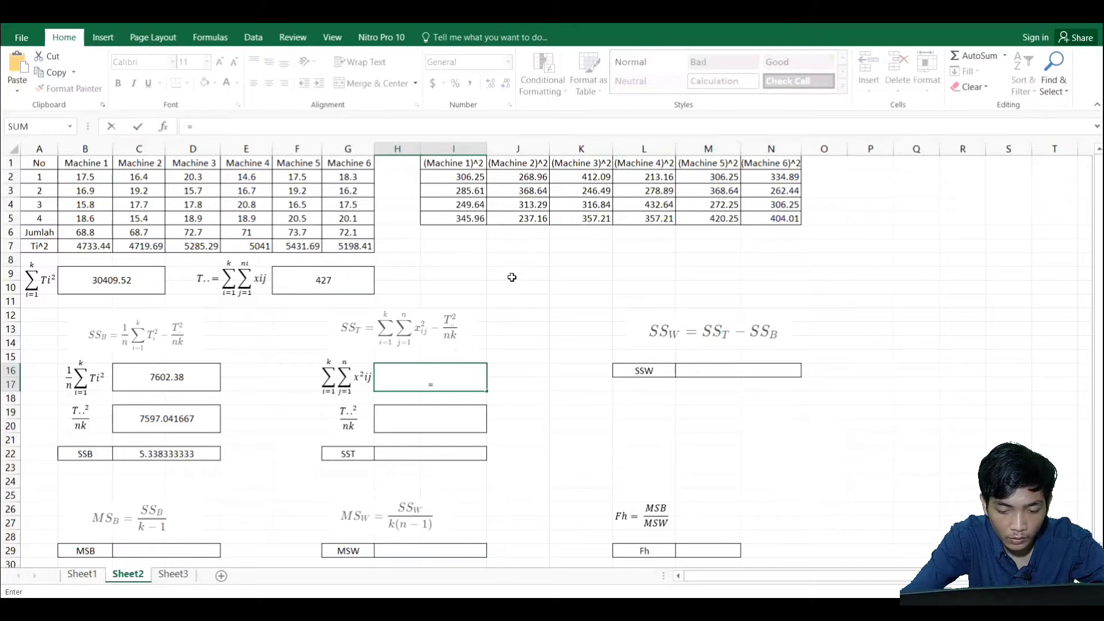
- Total the squared machine values with =SUM(I2:N5) in cell H16 and centre the result vertically
text(SUM()
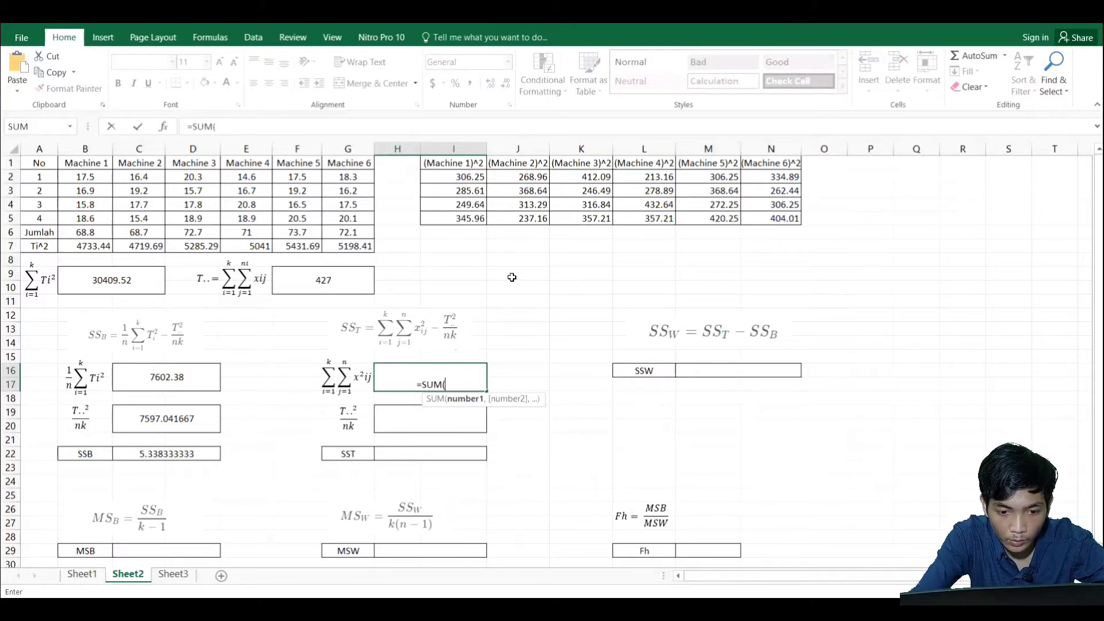
drag(437, 176, 756, 214)
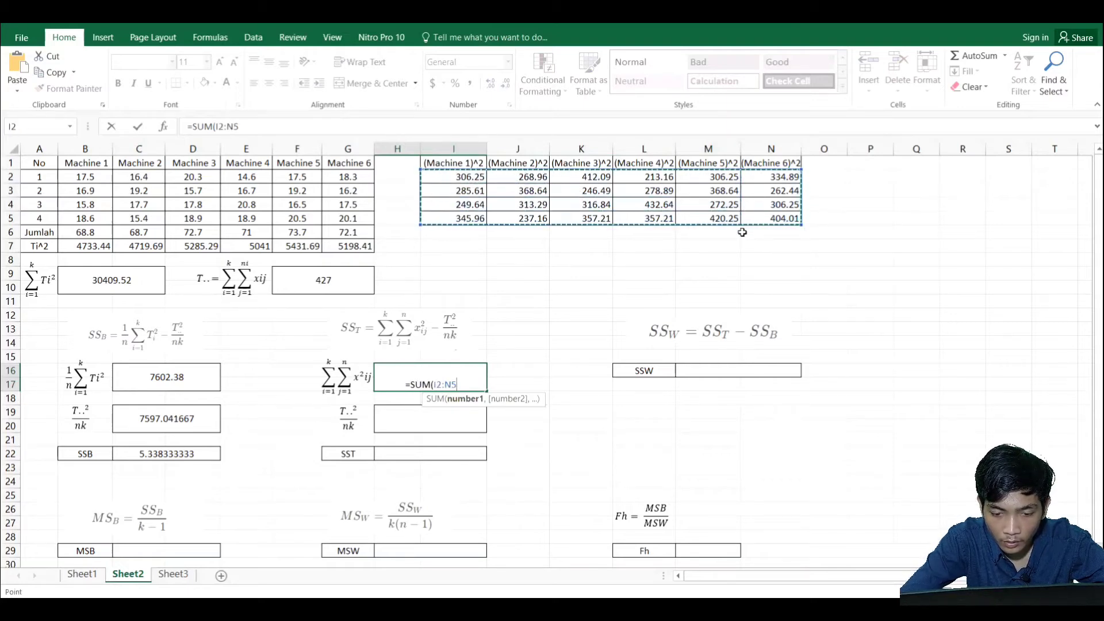
key(Return)
click(443, 383)
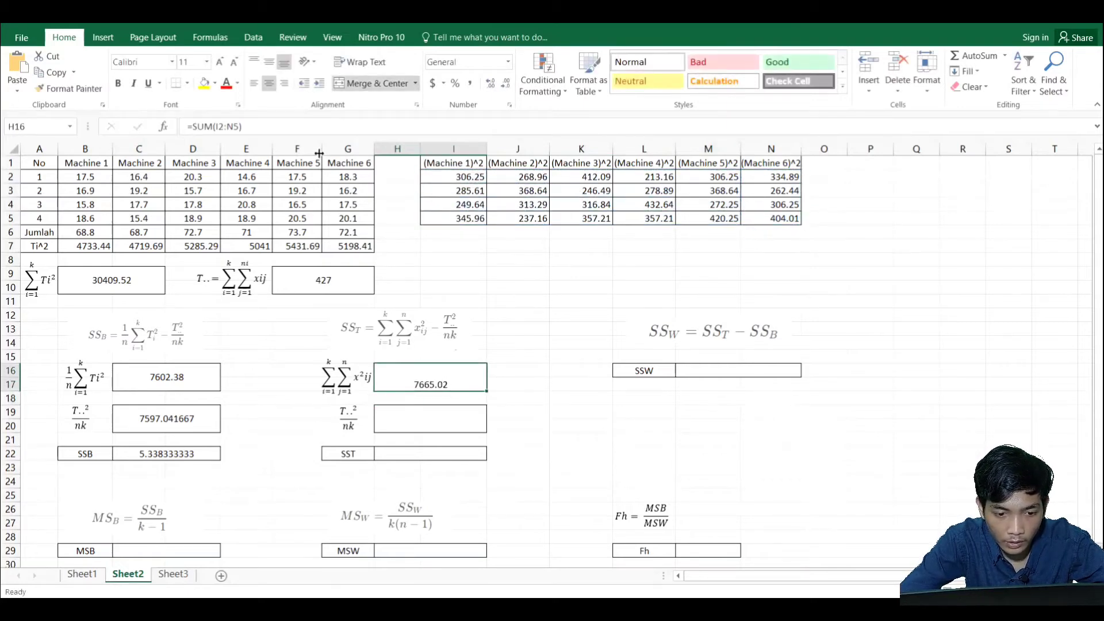
click(269, 61)
- Calculate T..²/nk for the SST block with =F9^2/24 in cell H19 and centre the result vertically
click(417, 418)
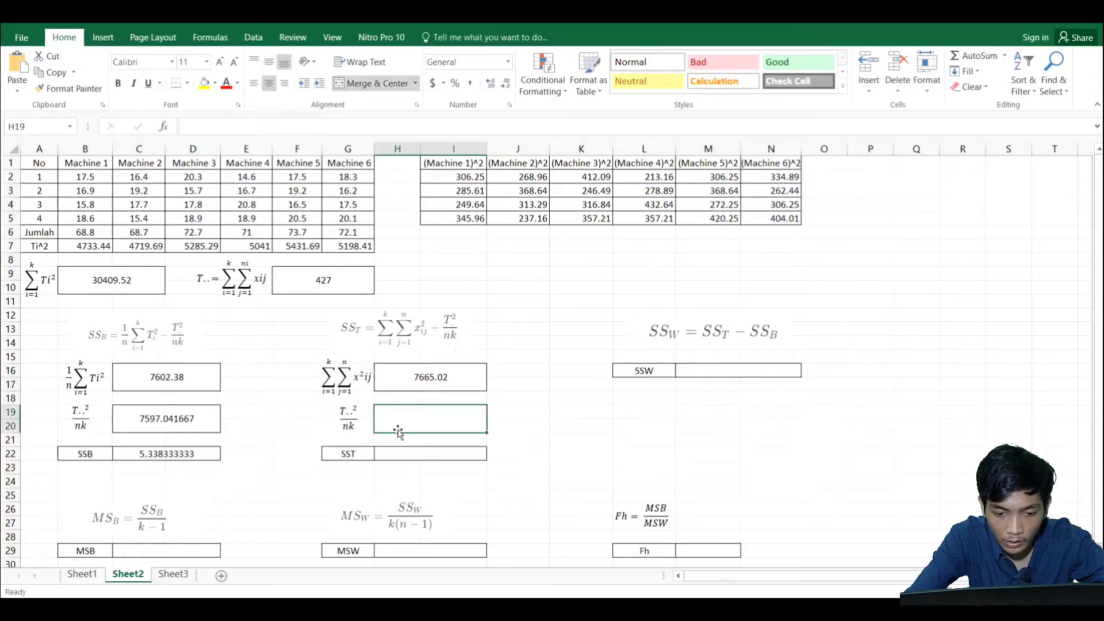
text(=)
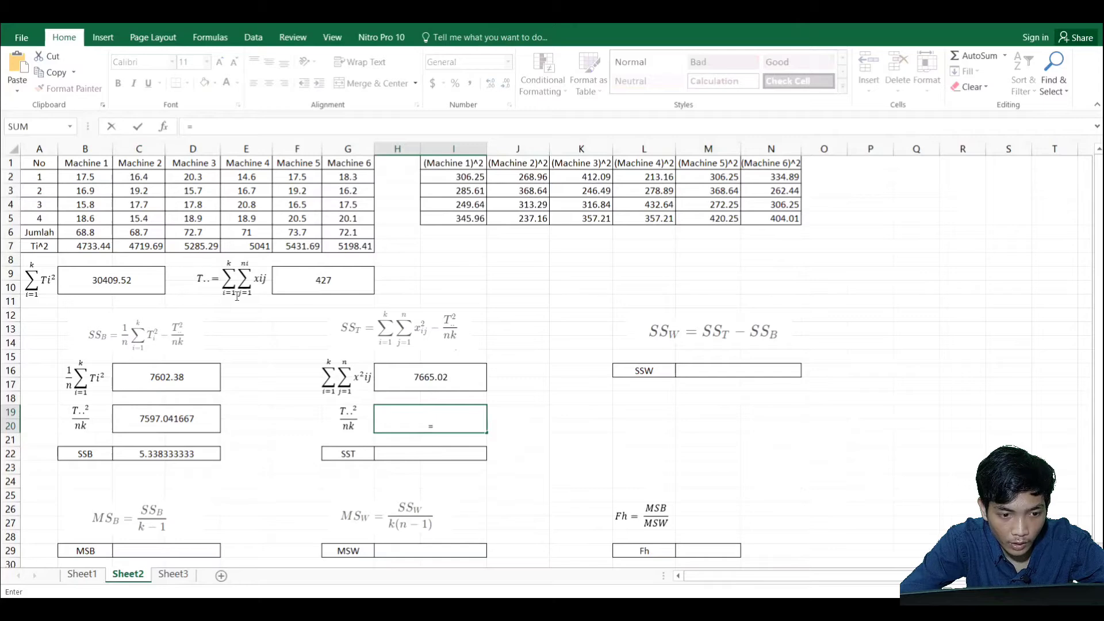
click(326, 281)
text(^)
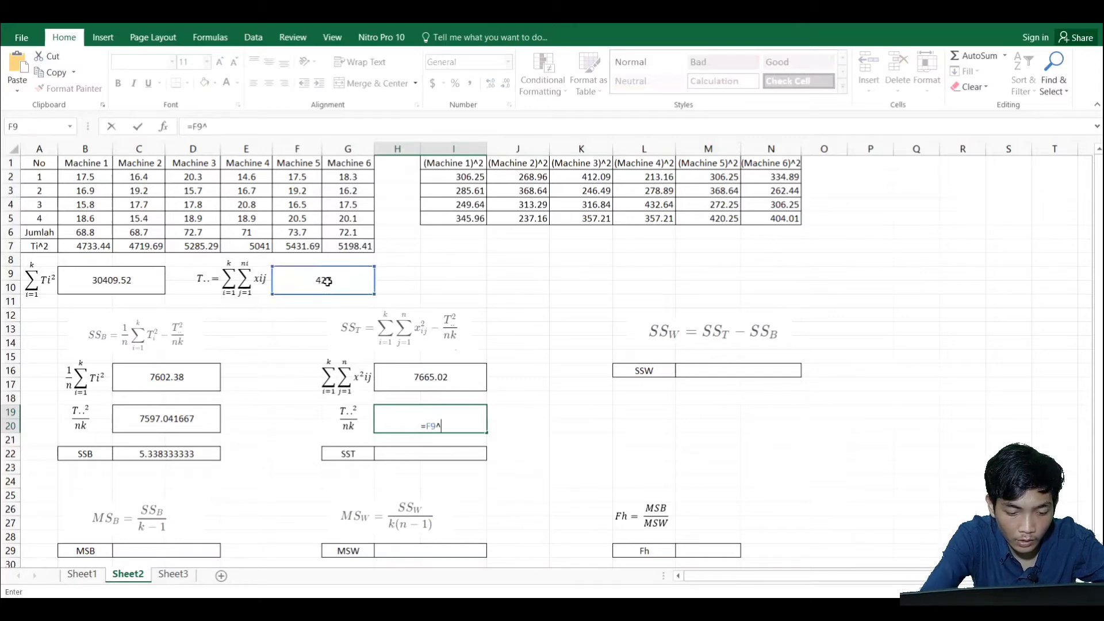
text(2/)
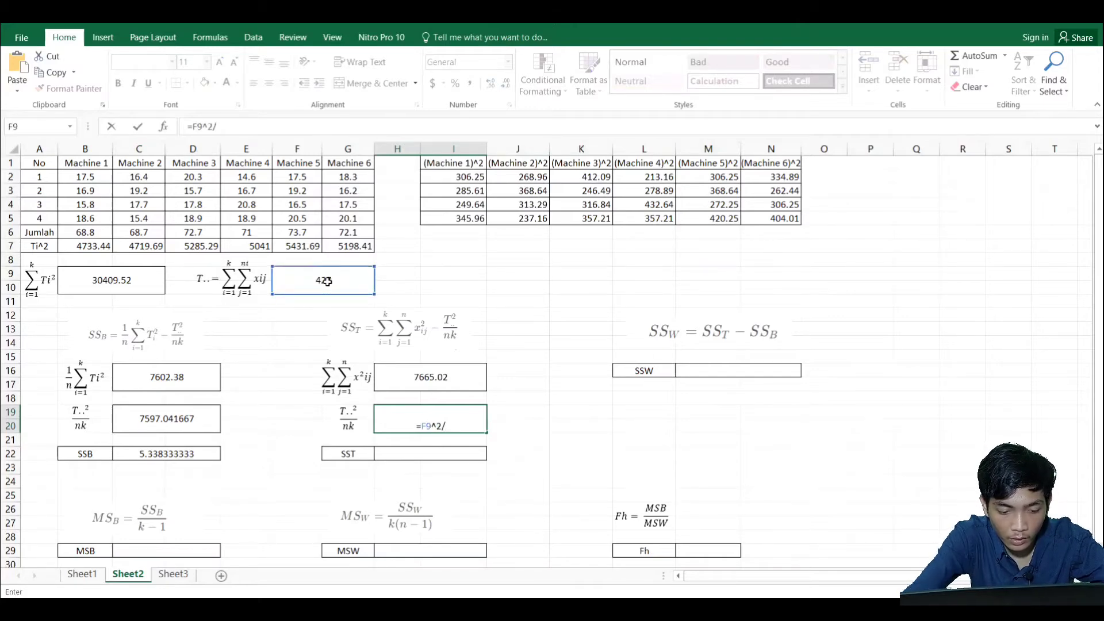
text(24)
key(Return)
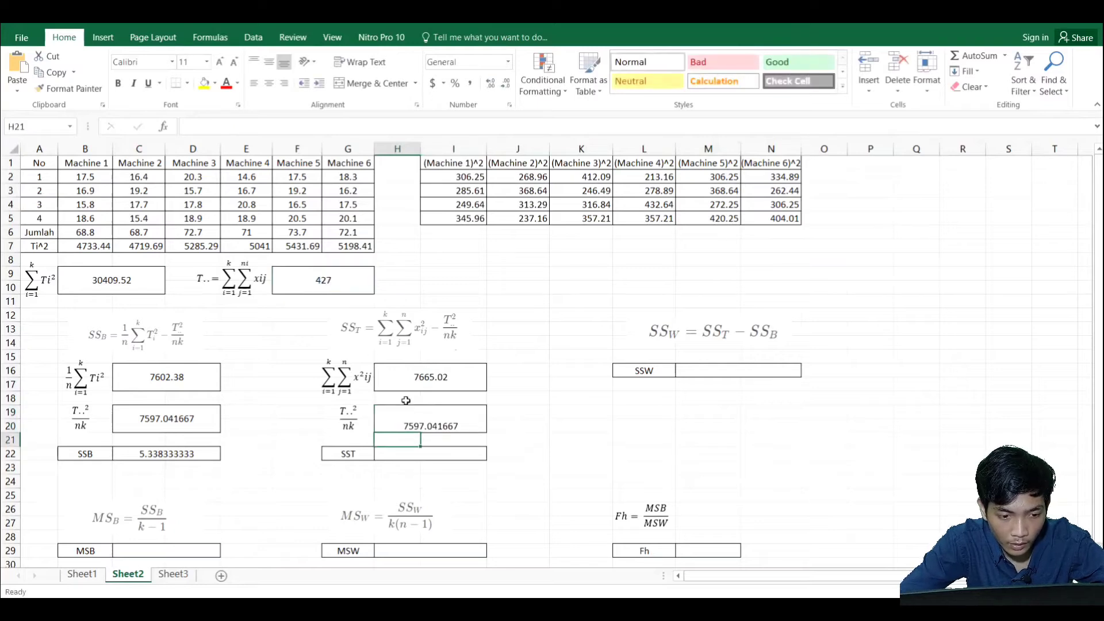
click(428, 430)
click(269, 61)
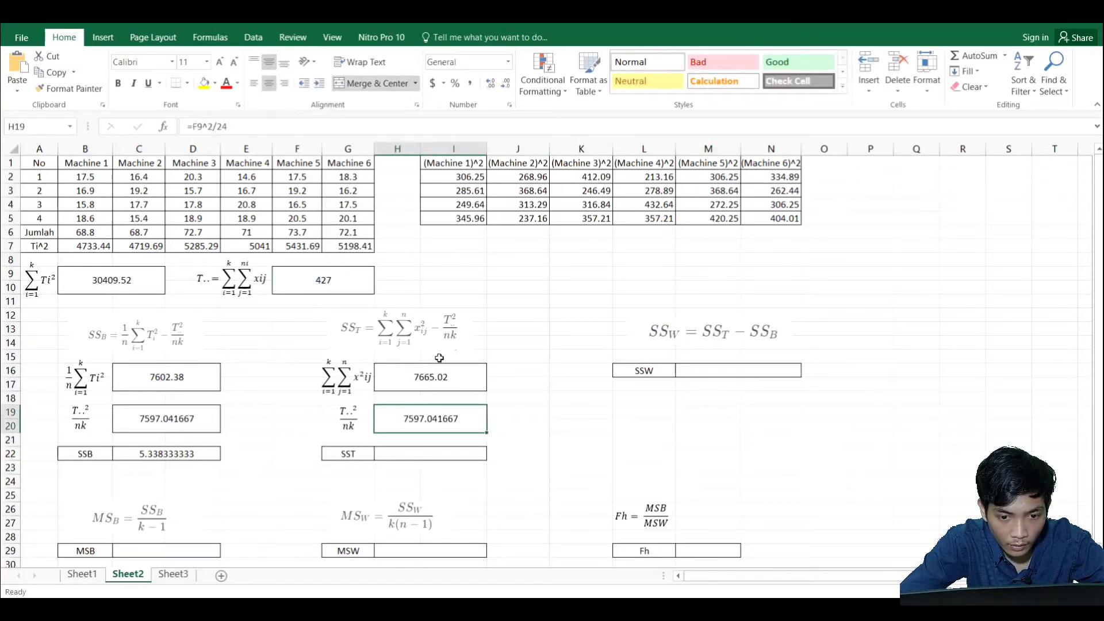
- Calculate SST in cell H22 with the formula =H16-H19
click(465, 451)
text(=)
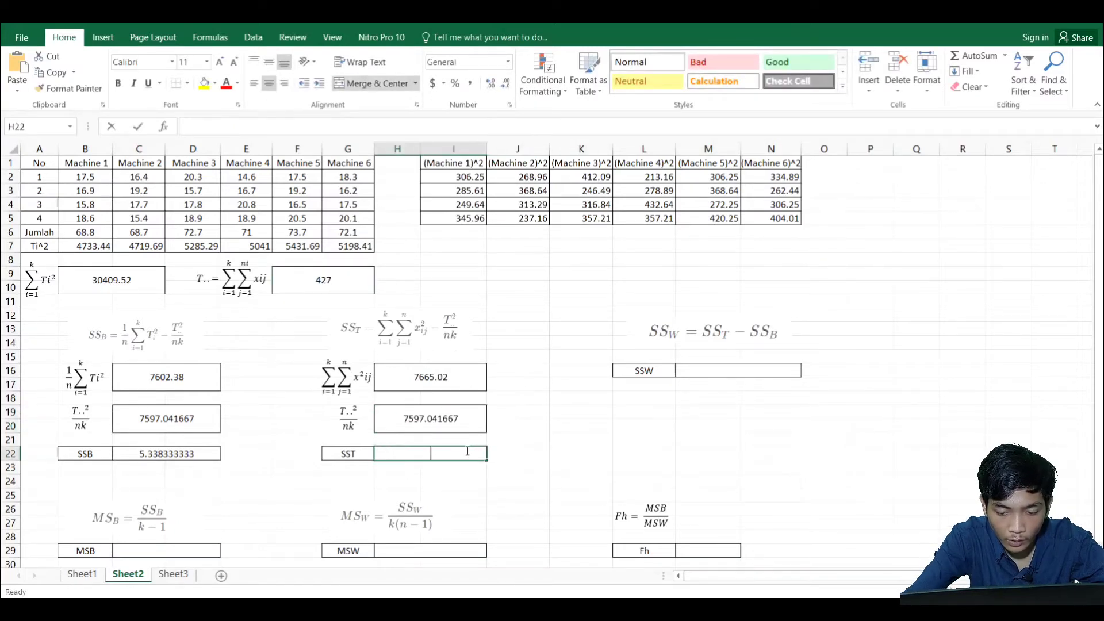
click(406, 374)
text(-)
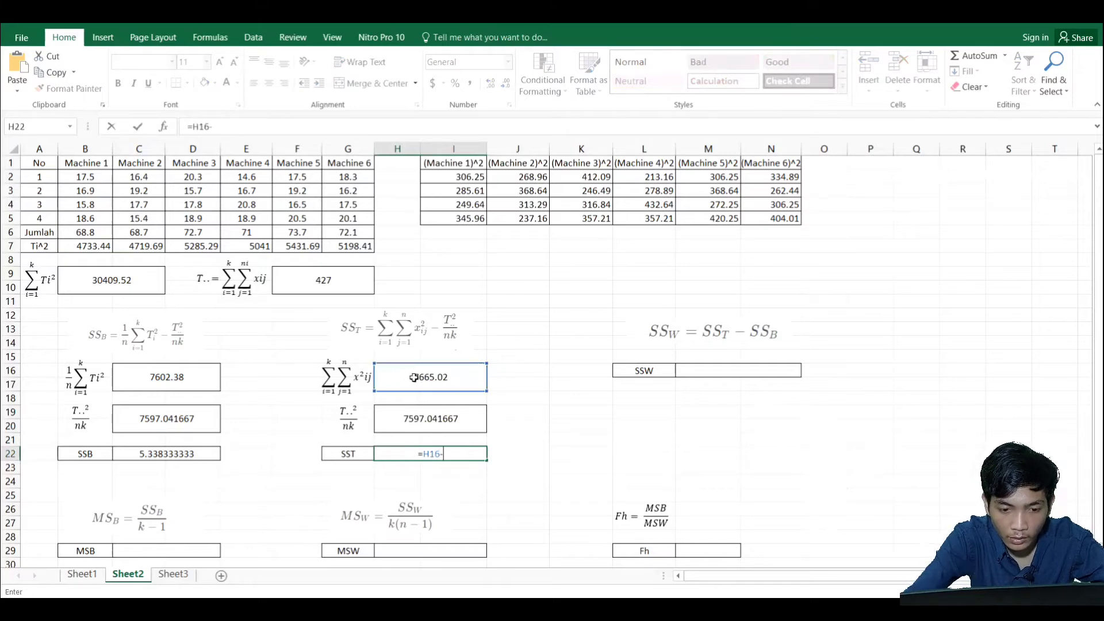
click(452, 418)
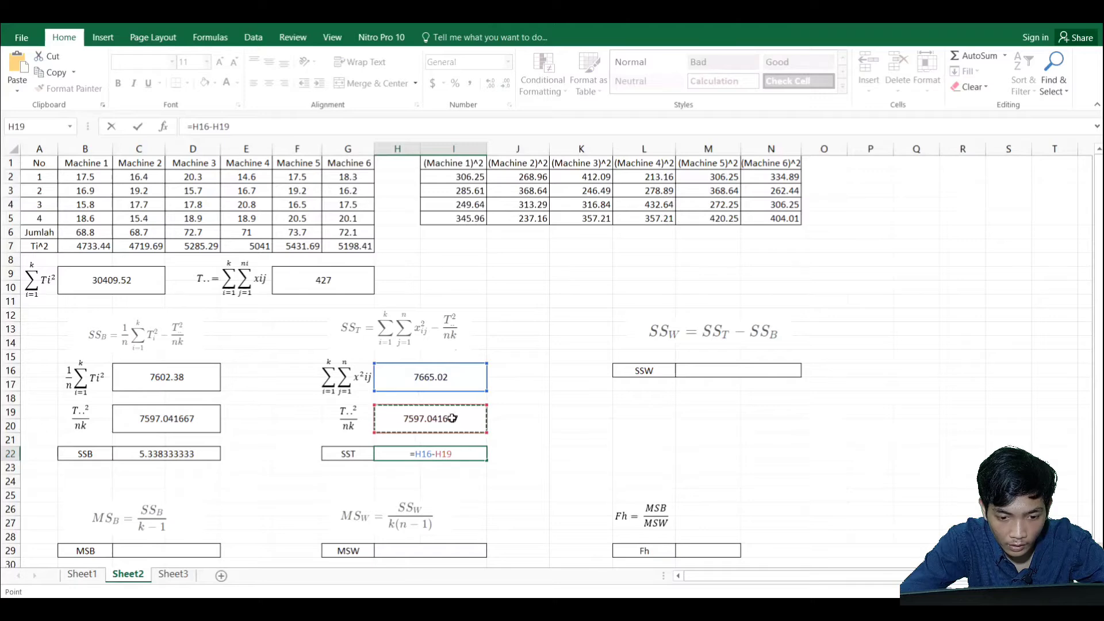
key(Return)
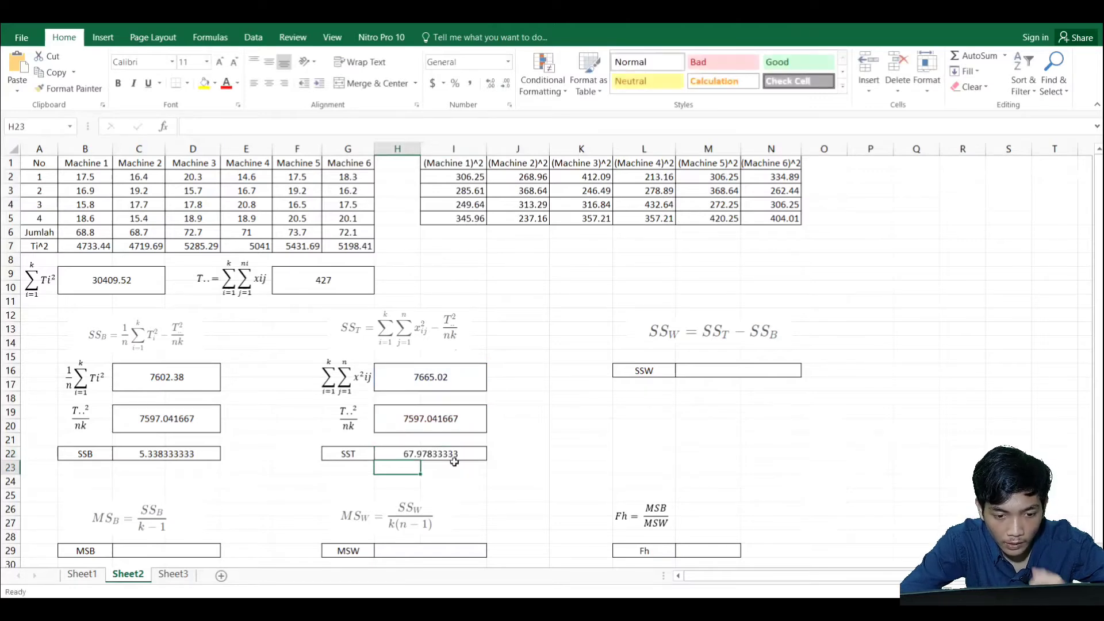
- Calculate SSW in cell M16 by subtracting SSB from SST with =H22-C22
click(768, 371)
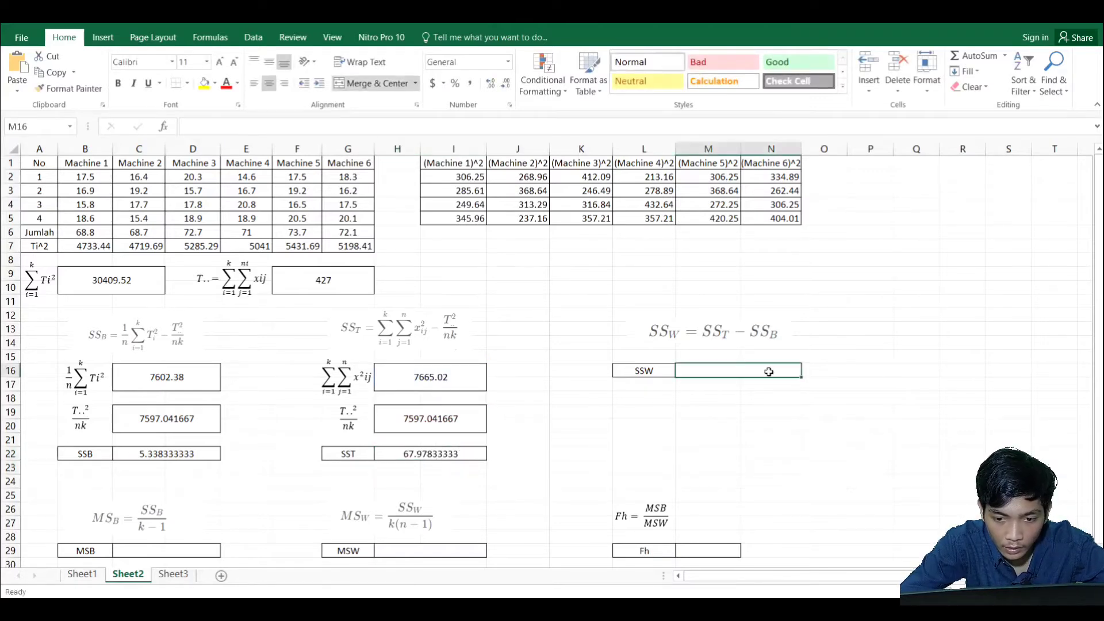
text(=)
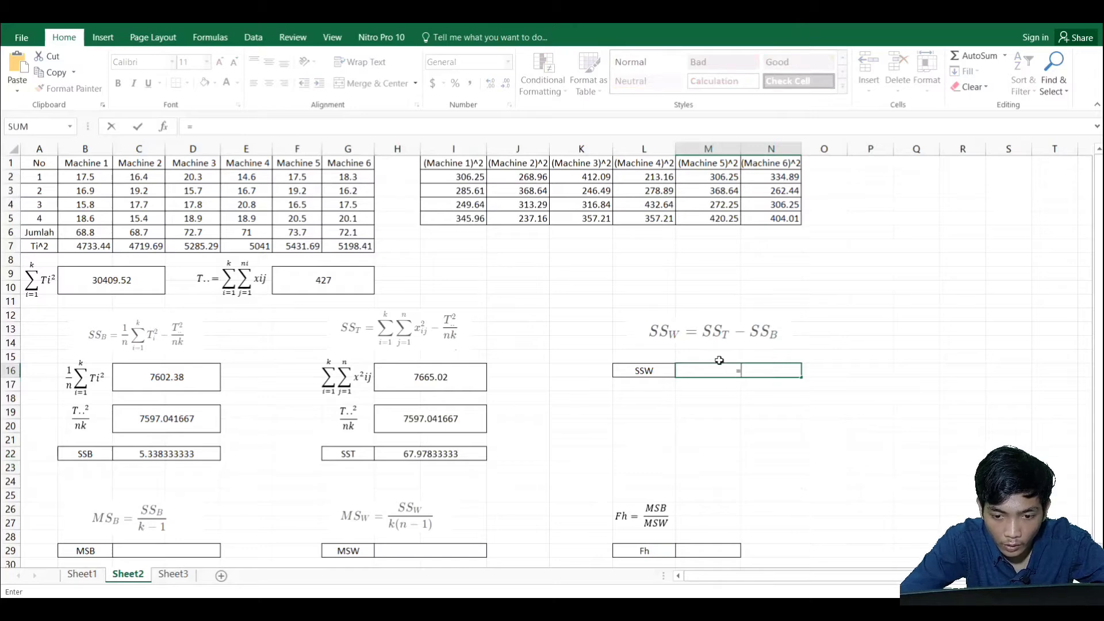
click(419, 455)
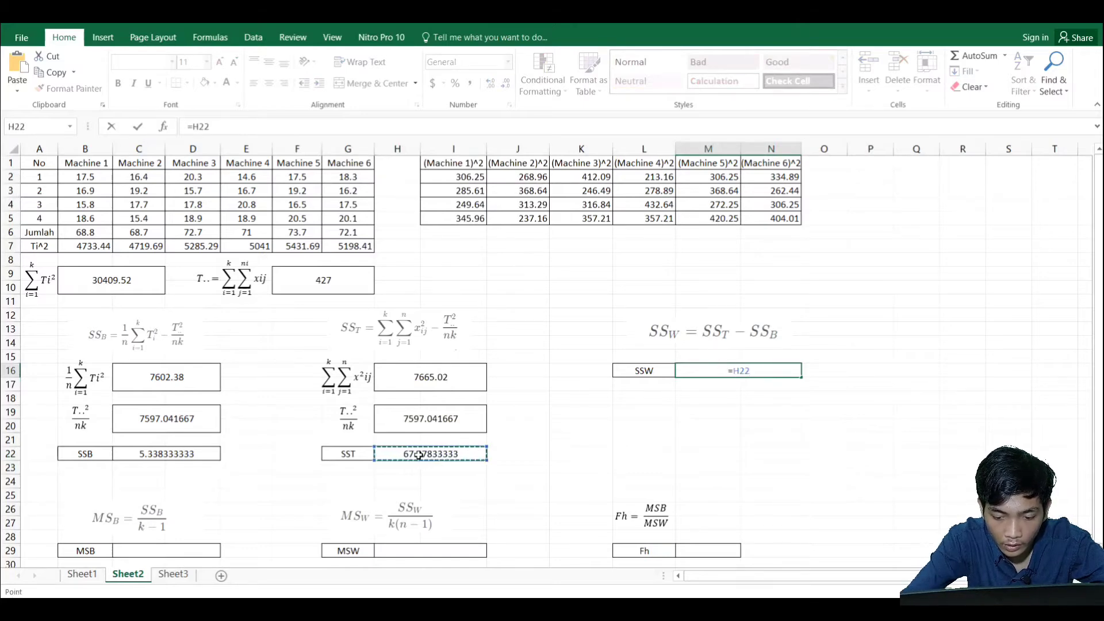
text(-)
click(168, 451)
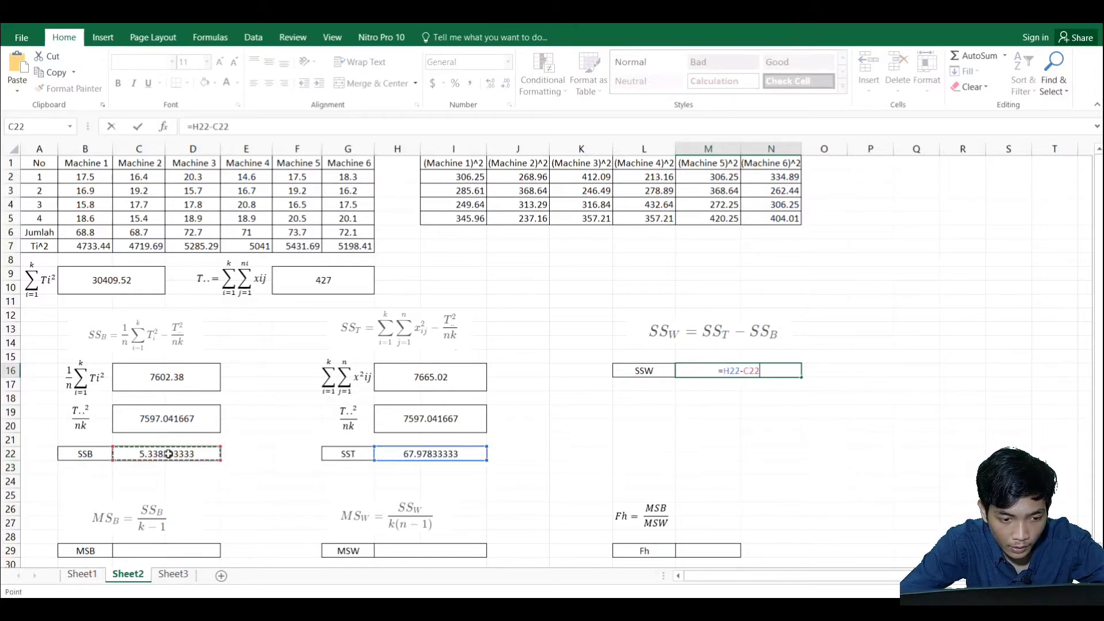
key(Return)
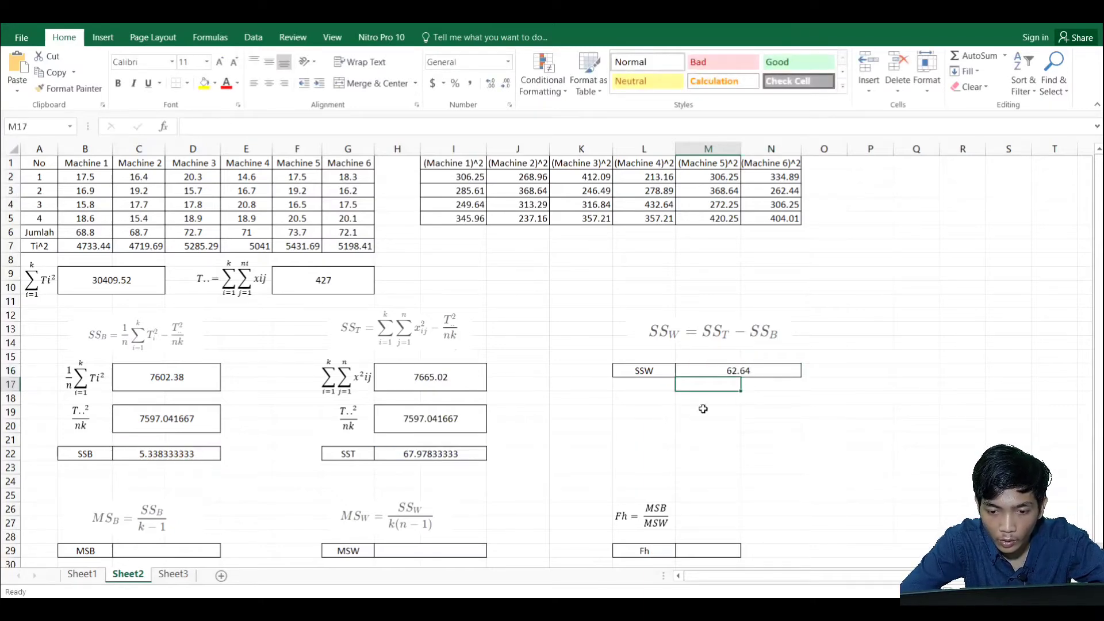
- Calculate MSB in cell C29 by dividing SSB by k-1 with =C22/5
scroll(702, 409, down, 2)
click(184, 469)
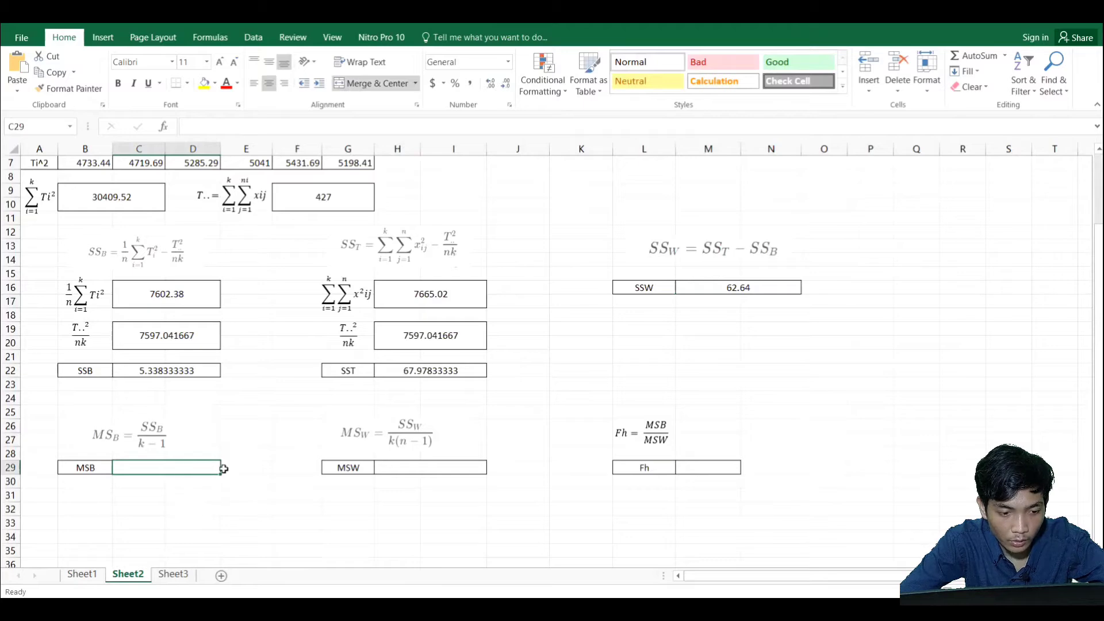
text(=)
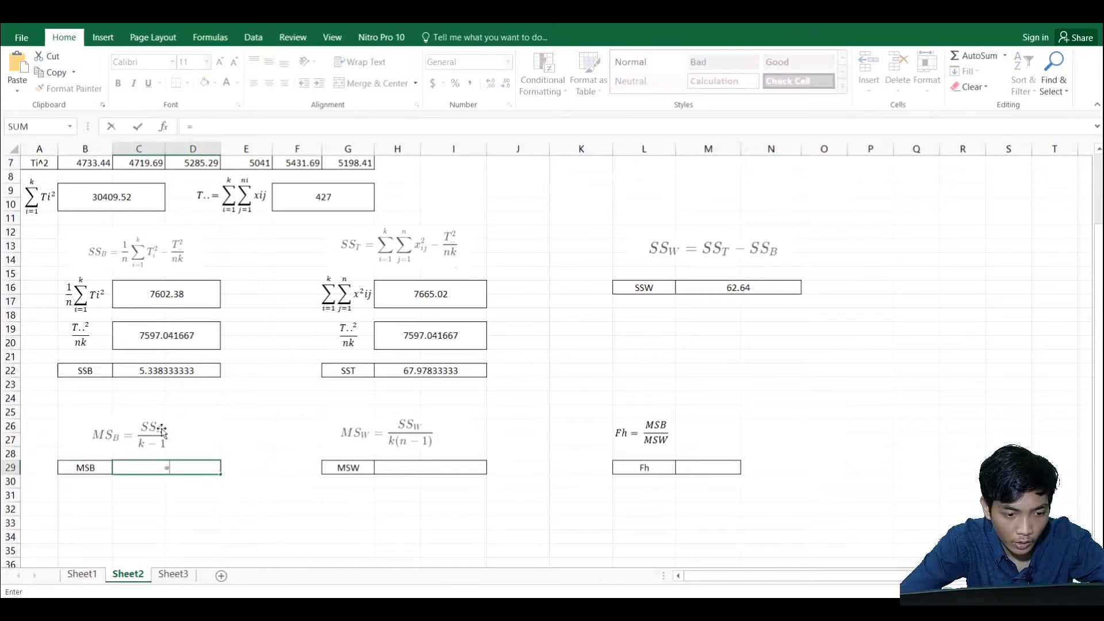
click(157, 376)
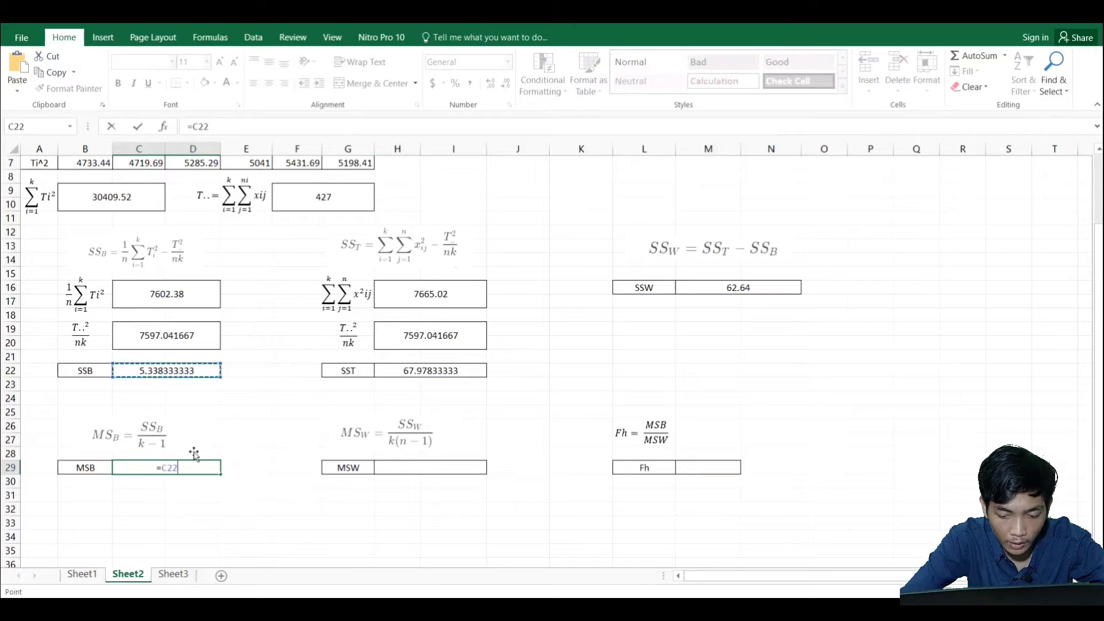
text(/)
scroll(190, 439, up, 2)
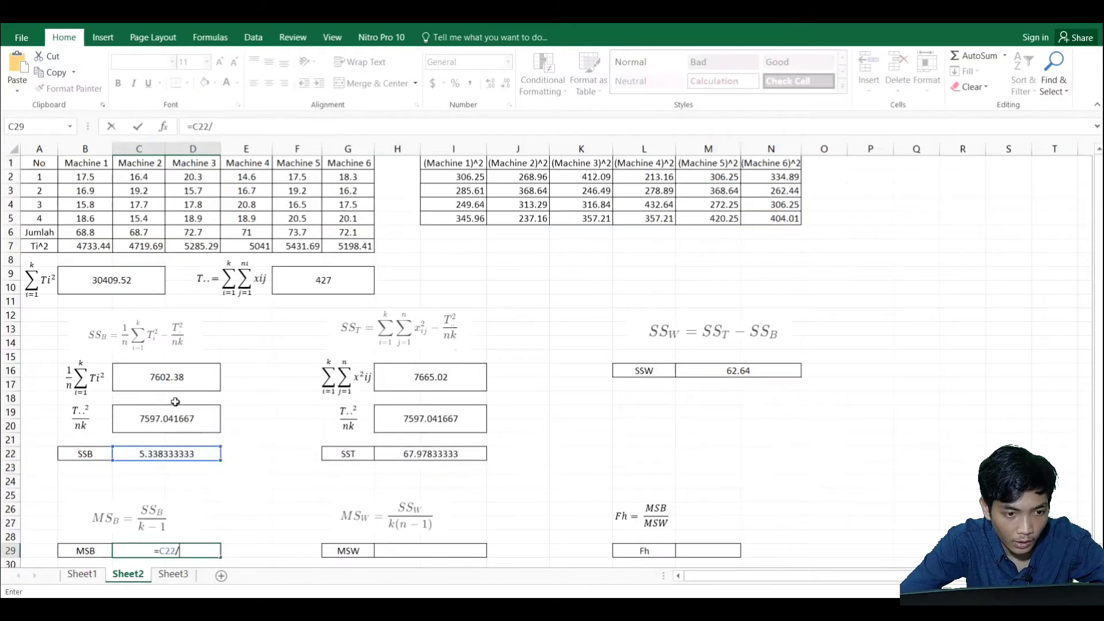
scroll(256, 333, down, 3)
scroll(249, 345, up, 1)
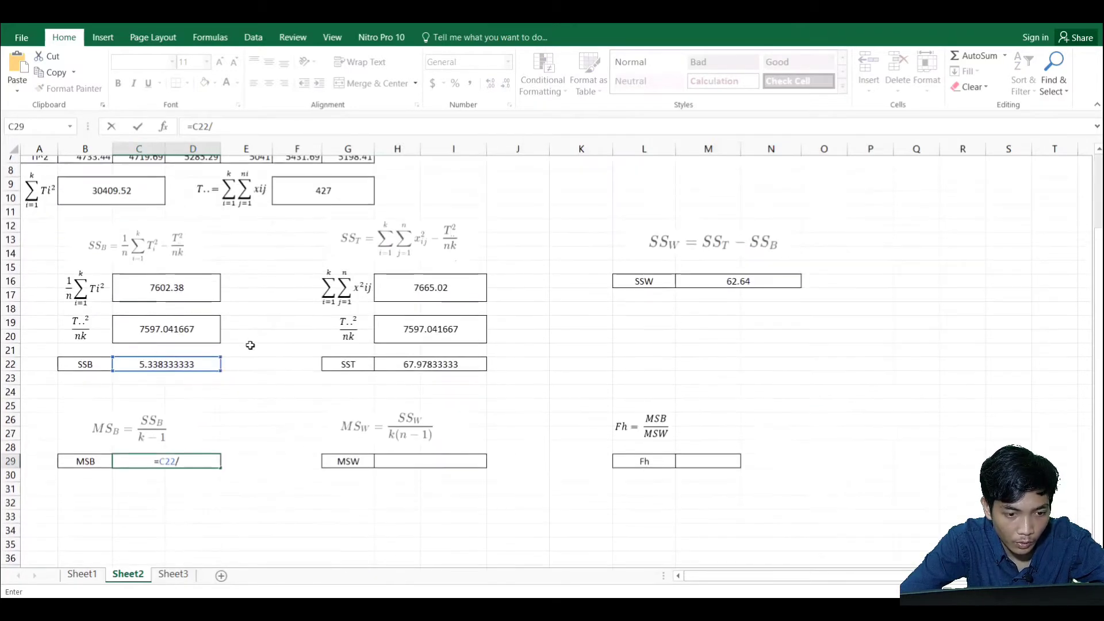
text(5)
key(Return)
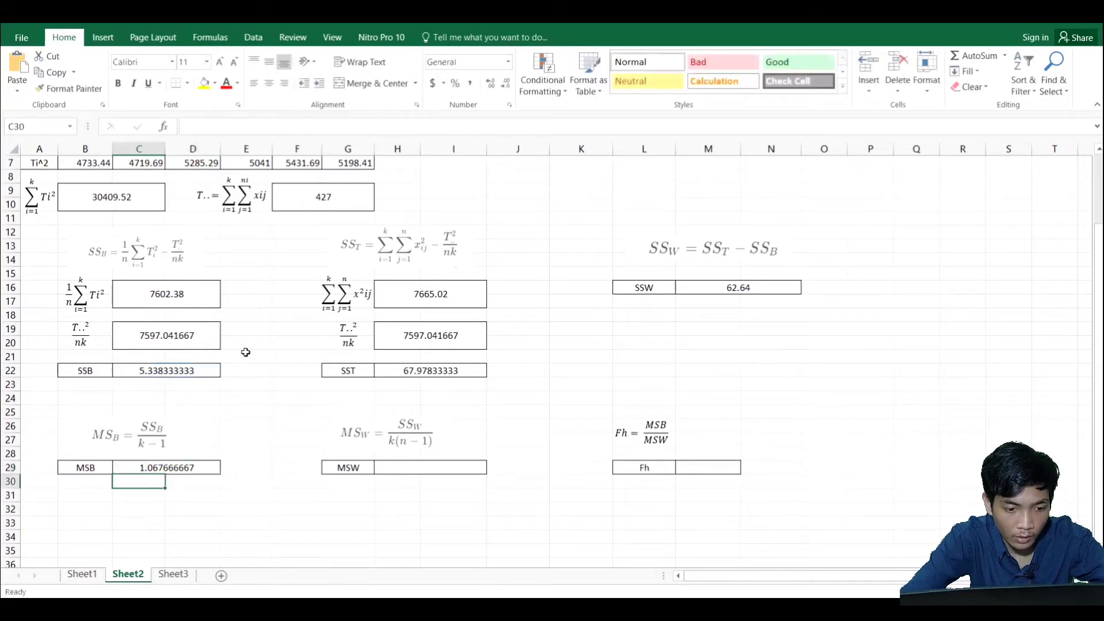
- Calculate MSW in cell H29 by dividing SSW by k(n-1) with =M16/18
click(437, 466)
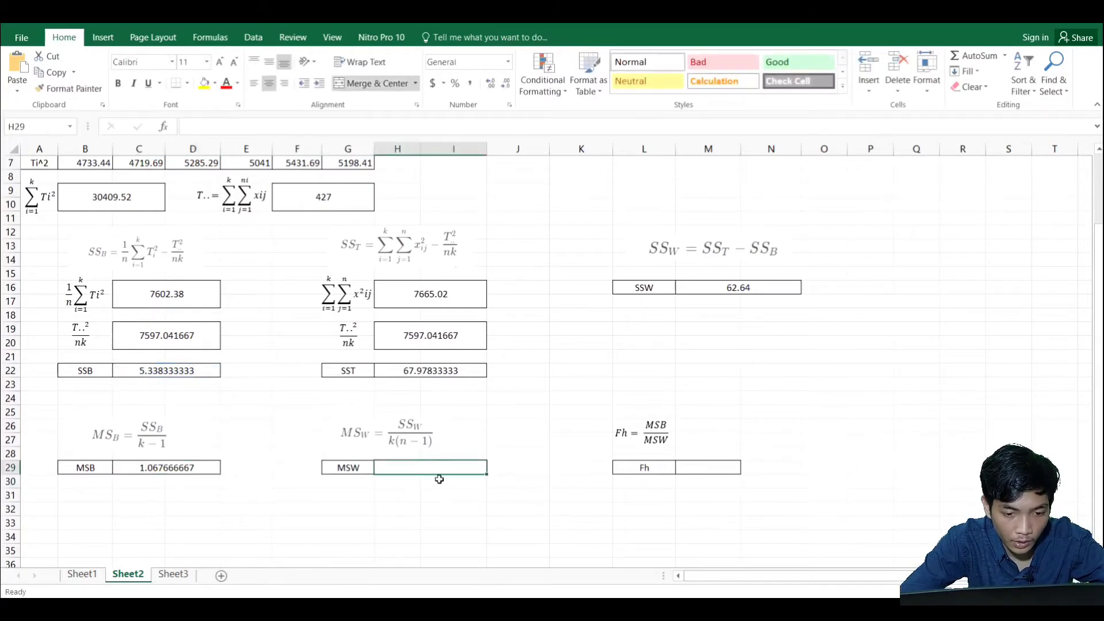
text(=)
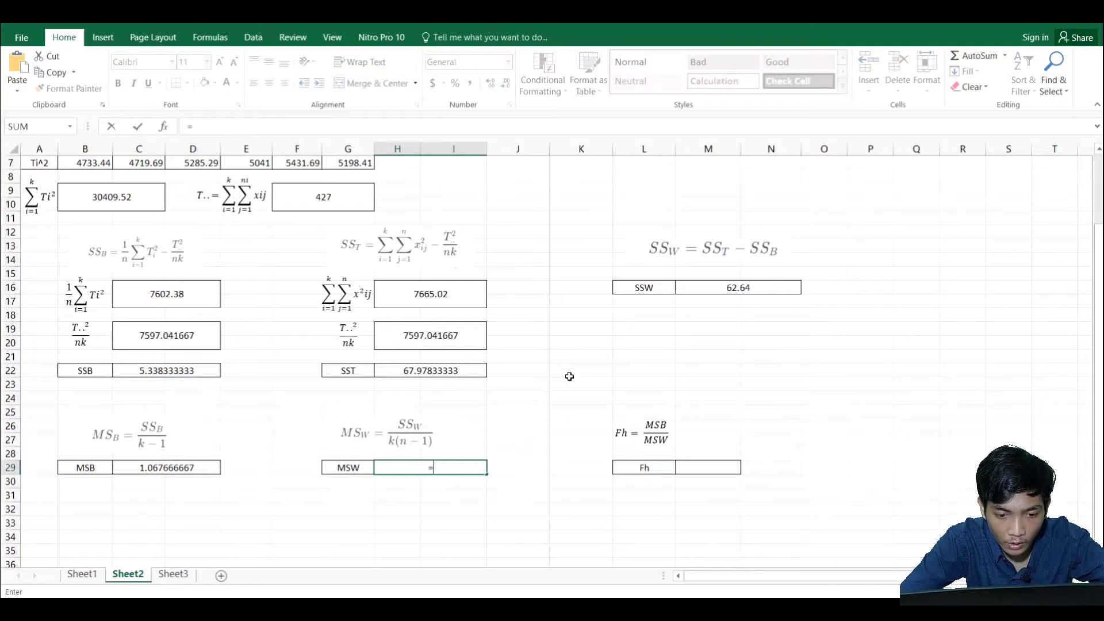
click(712, 288)
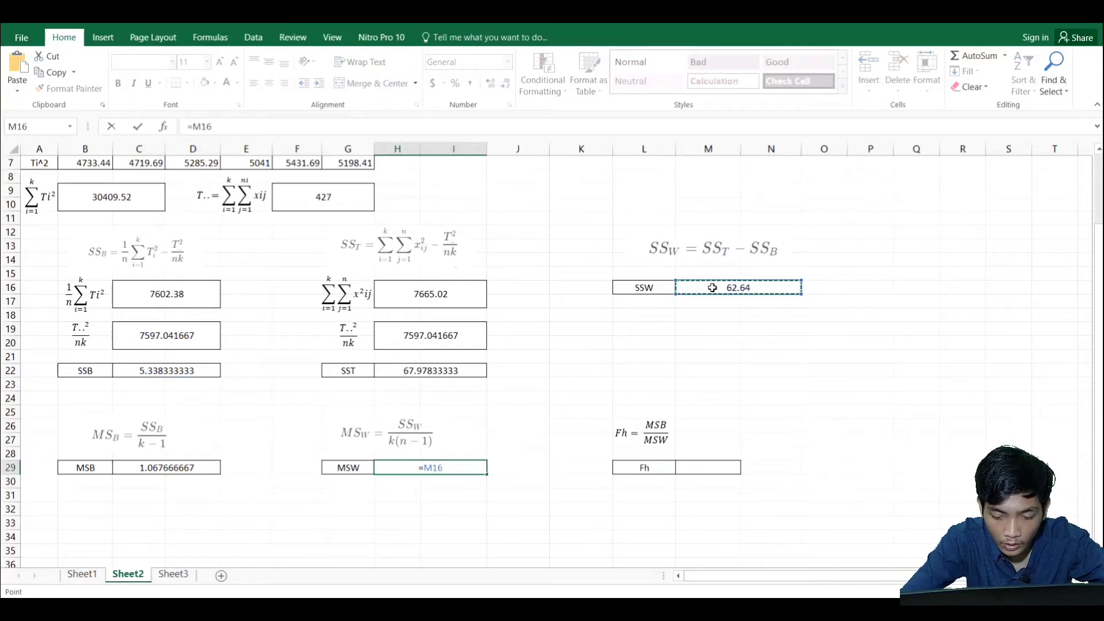
text(/)
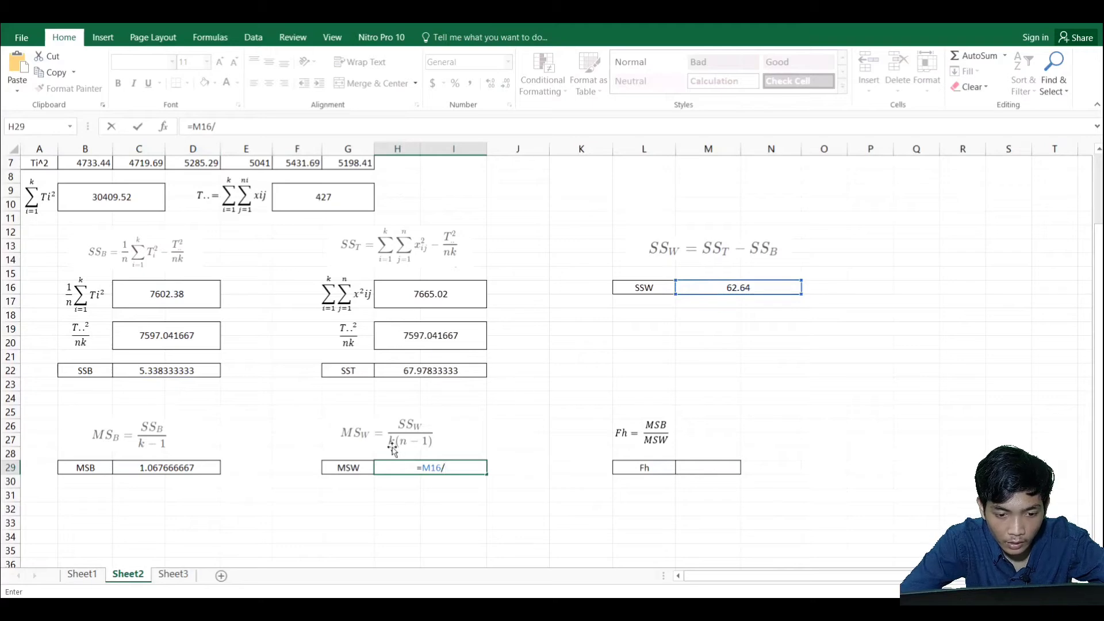
scroll(407, 442, up, 2)
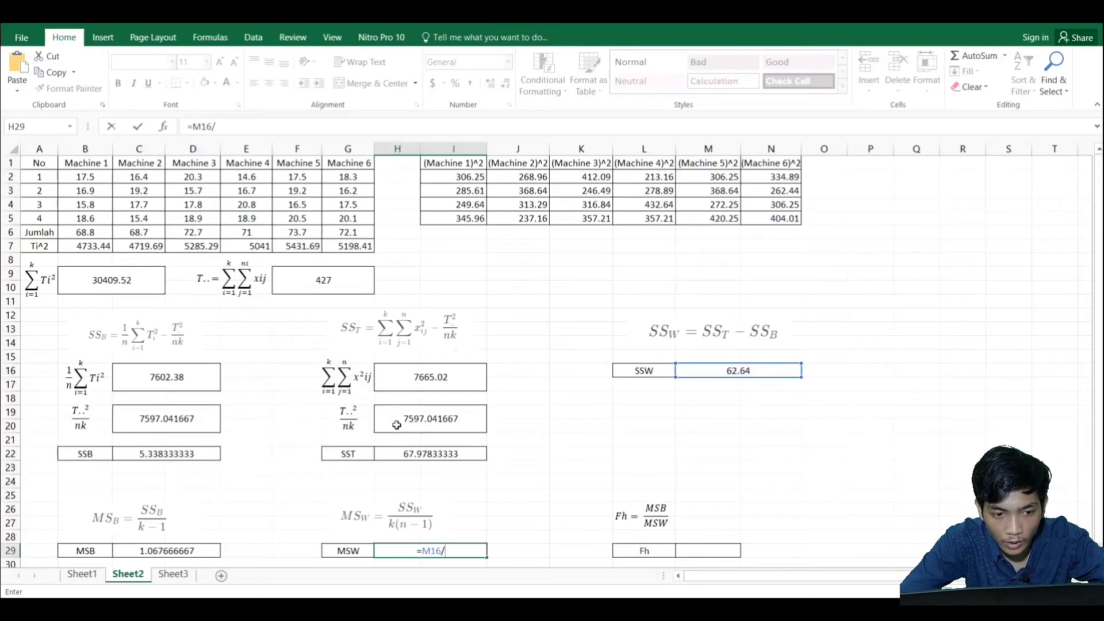
scroll(230, 406, down, 1)
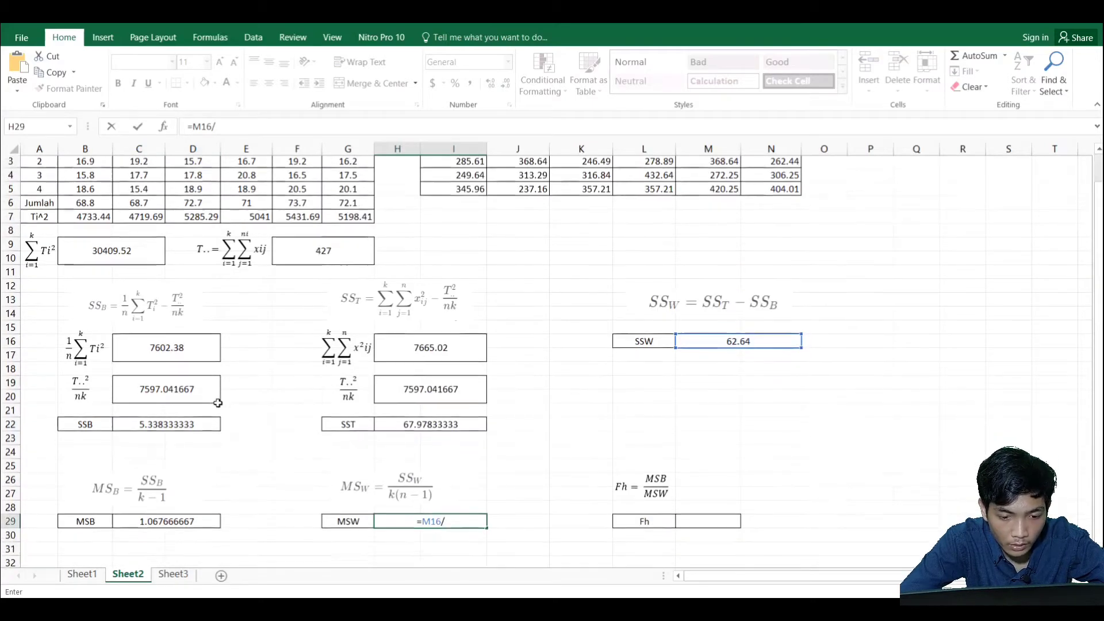
scroll(374, 437, up, 1)
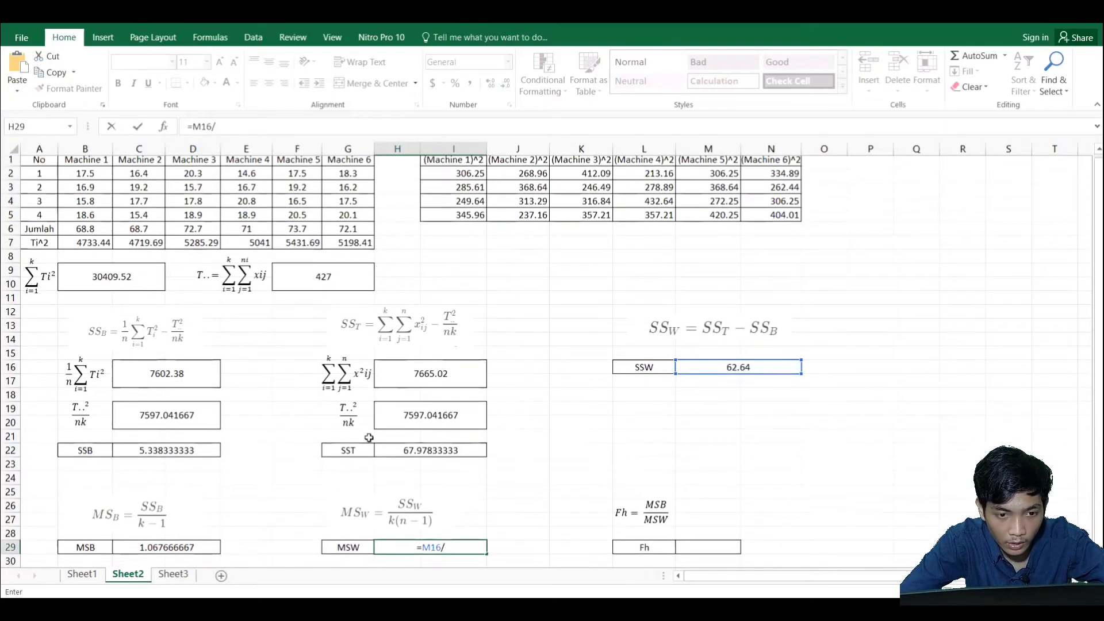
scroll(374, 434, down, 1)
scroll(374, 434, down, 1)
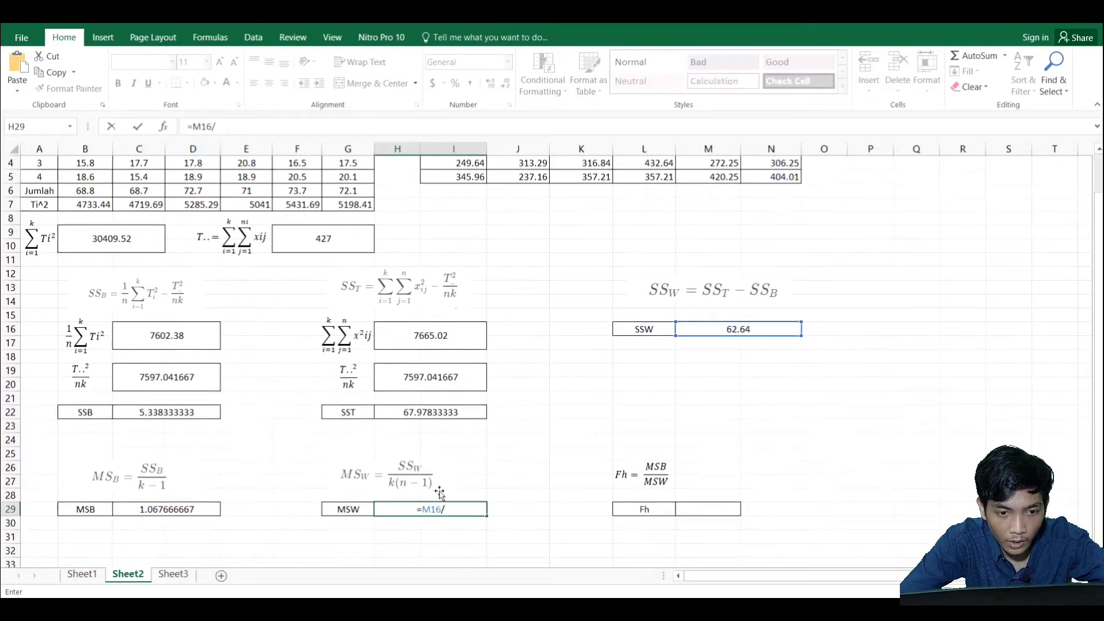
text(18)
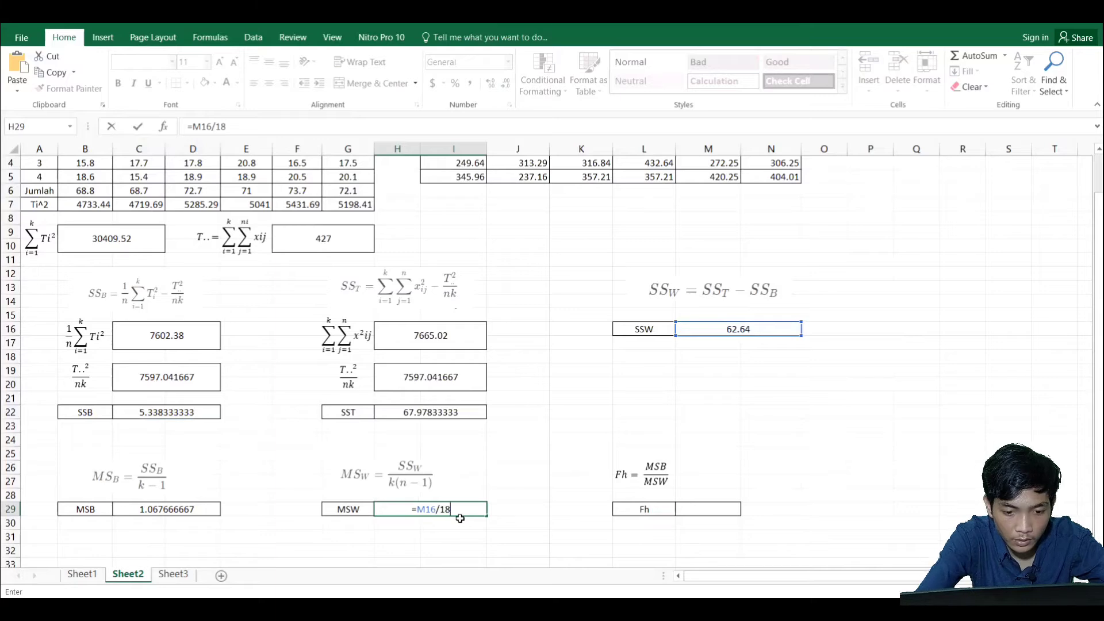
key(Return)
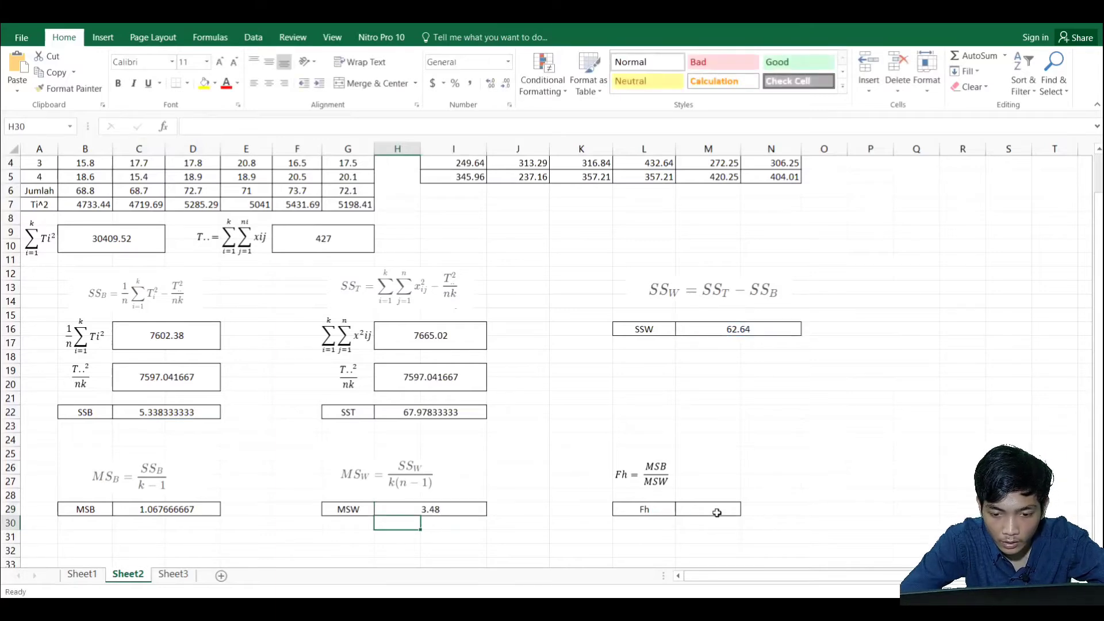
- Calculate Fh in cell M29 by dividing MSB by MSW with the formula =C29/H29
click(717, 511)
text(=)
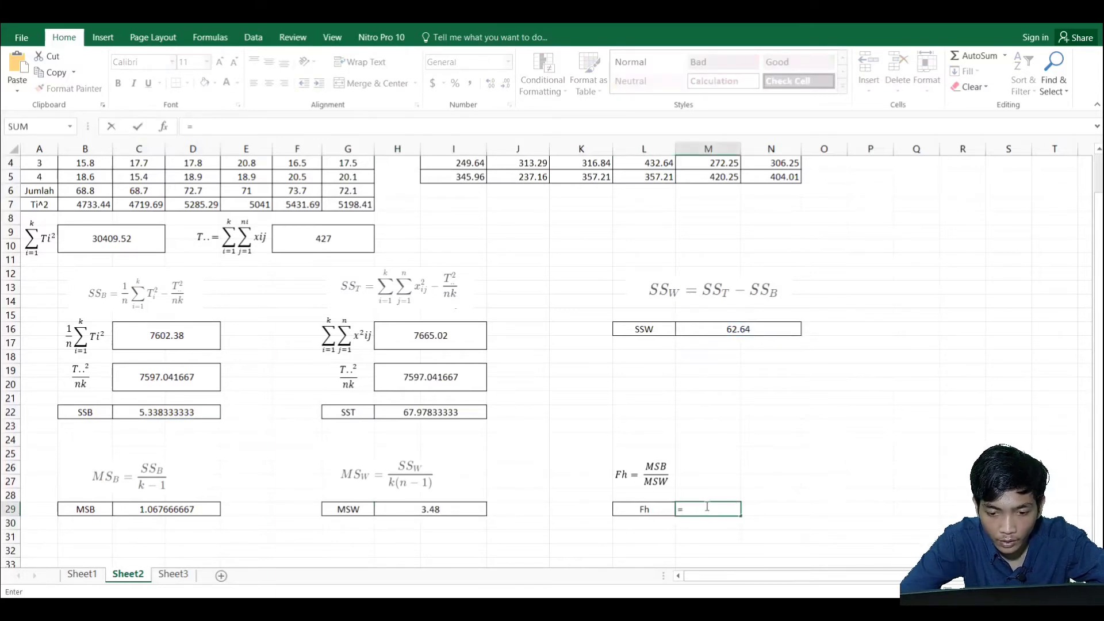
click(206, 509)
text(/)
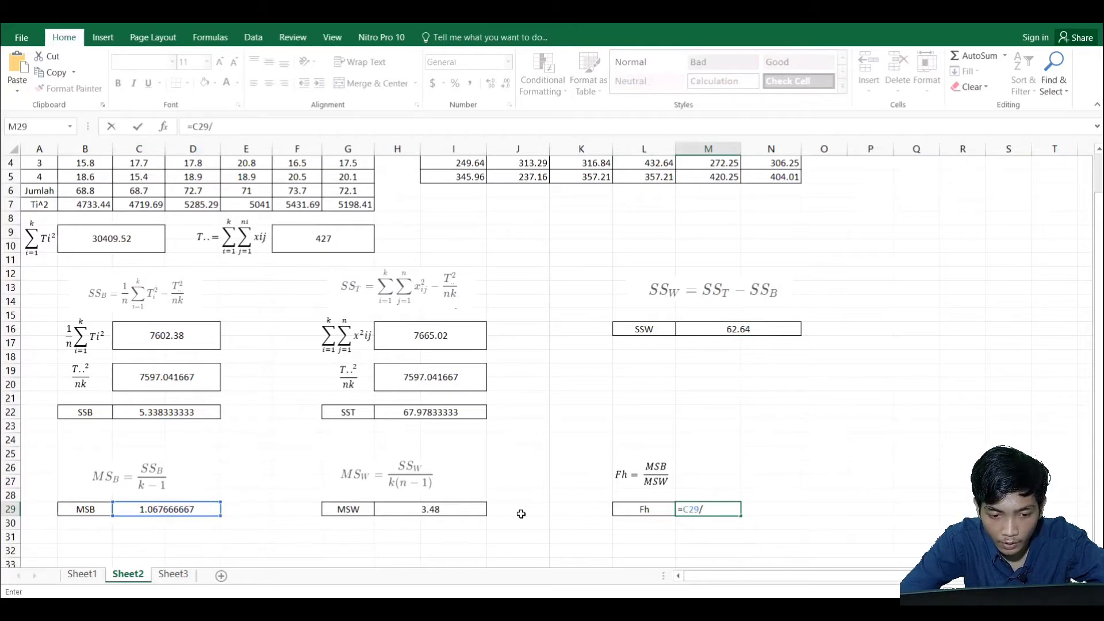
click(453, 504)
key(Return)
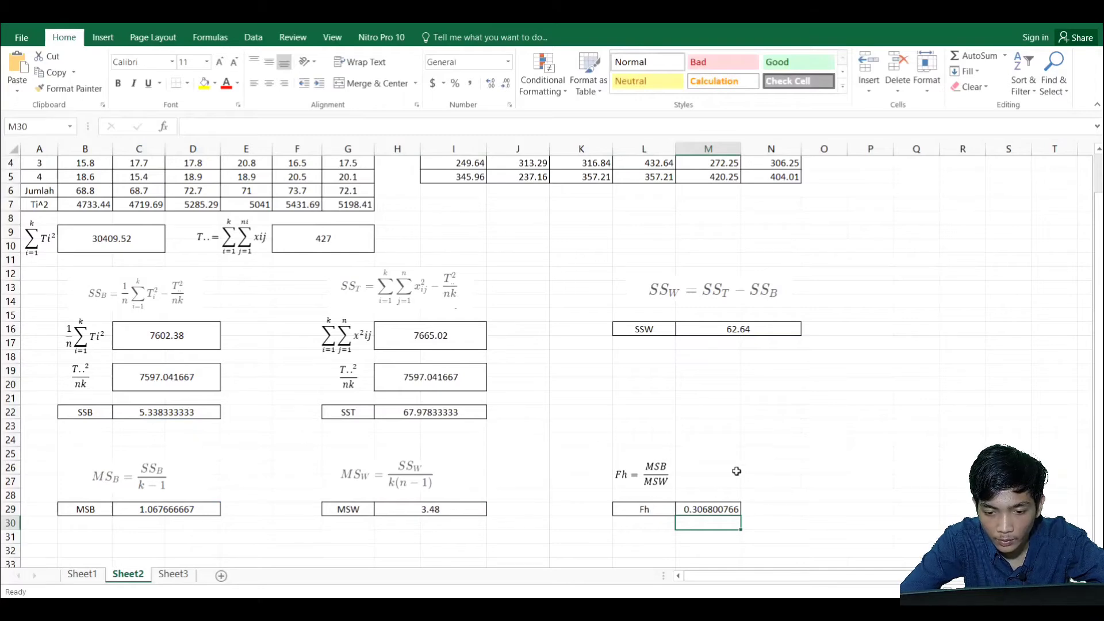
click(748, 458)
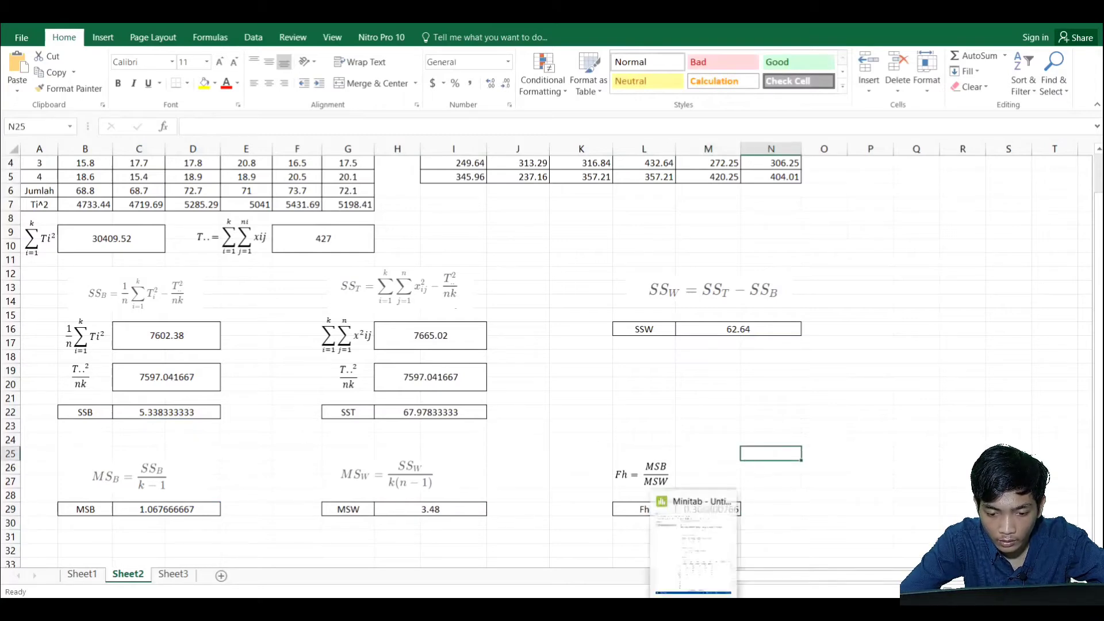
- Switch to Minitab, maximize its window and open Worksheet 2
click(695, 546)
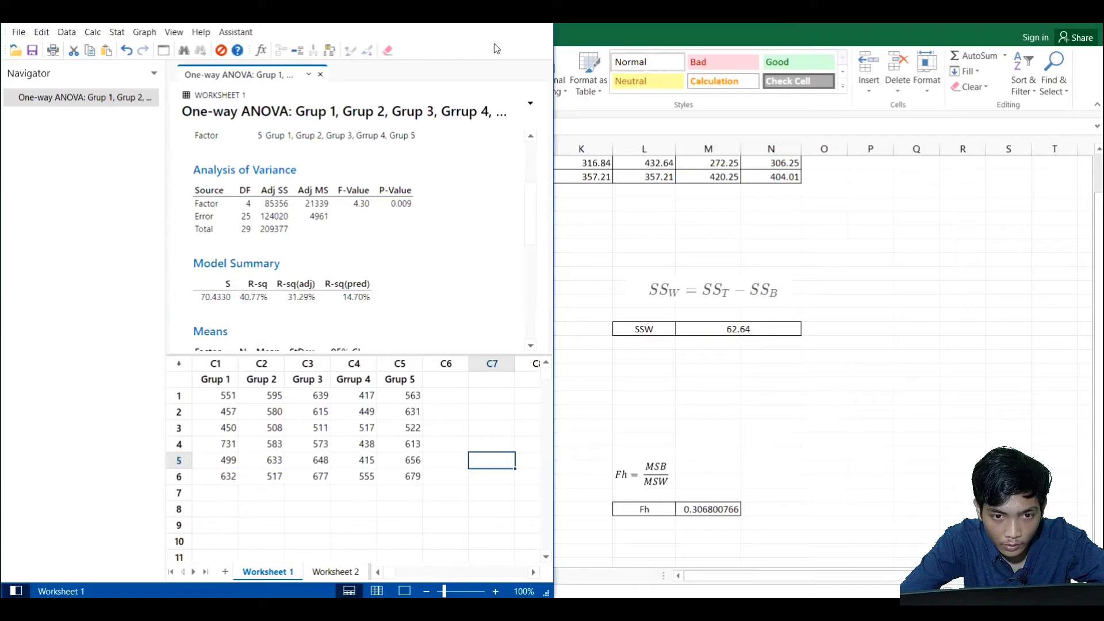
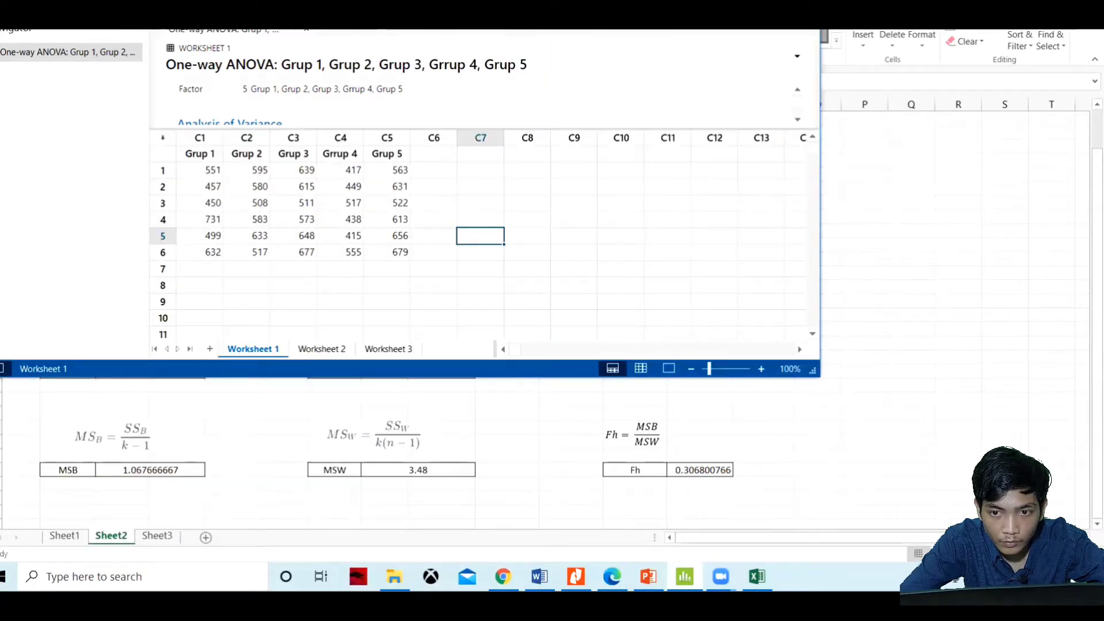
key(super+Up)
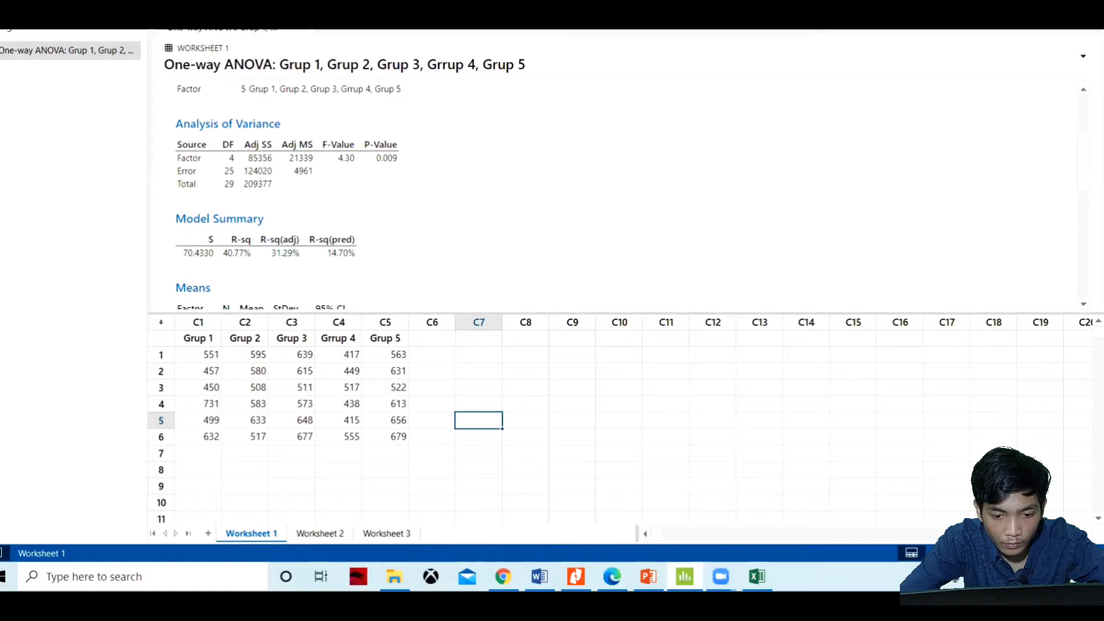
click(320, 533)
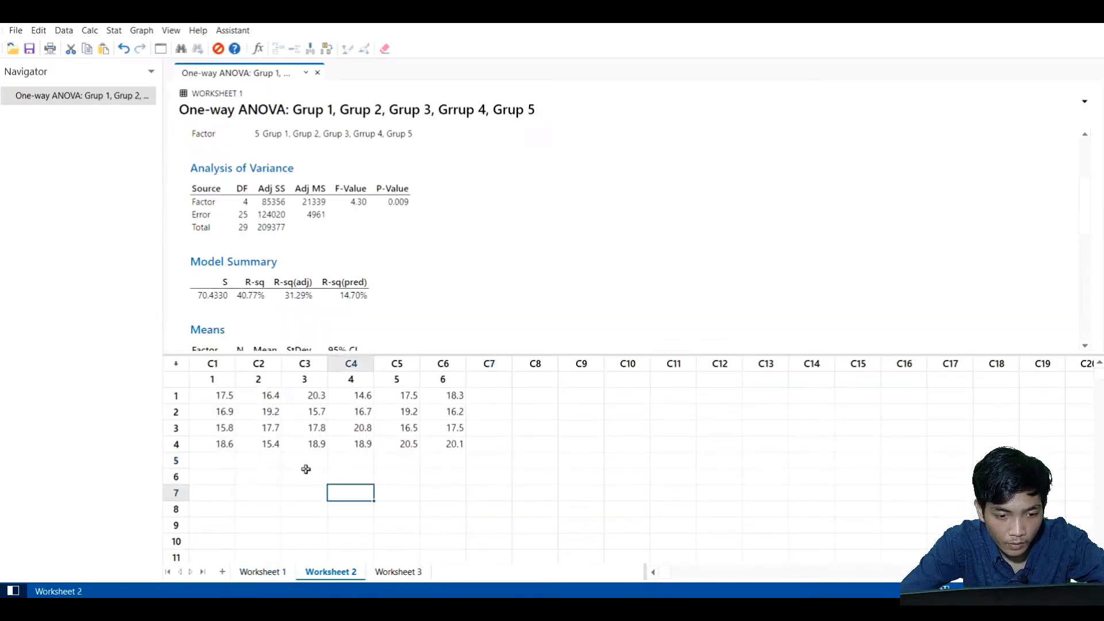
- Run a one-way ANOVA with separate response columns, replacing the Grup 1–Grup 5 responses with columns 1 to 6
click(113, 30)
mouse_move(187, 86)
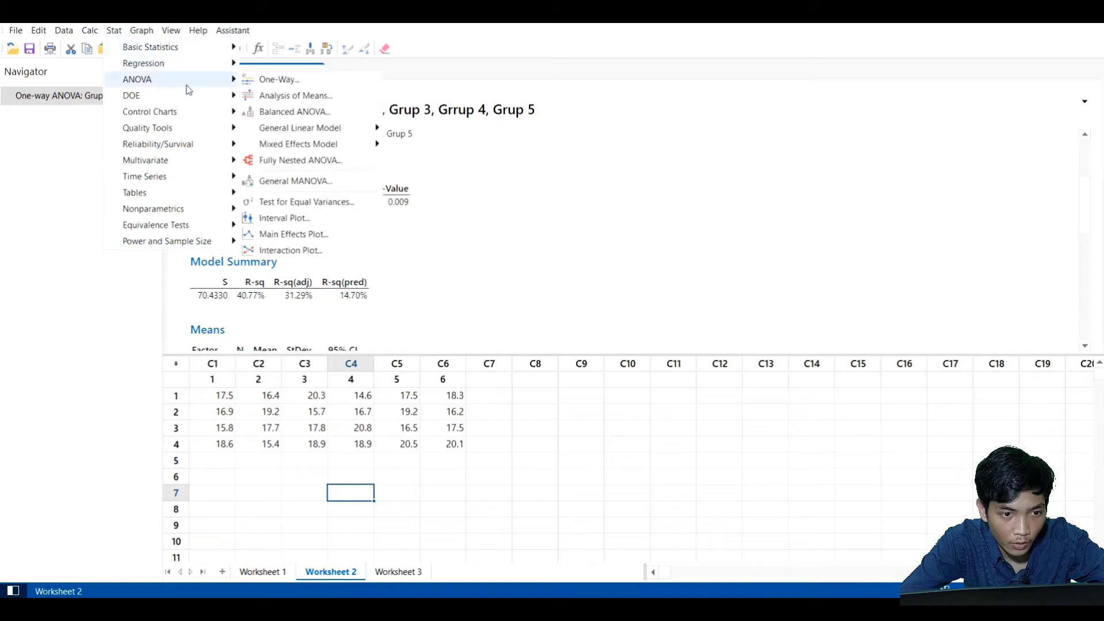
click(345, 81)
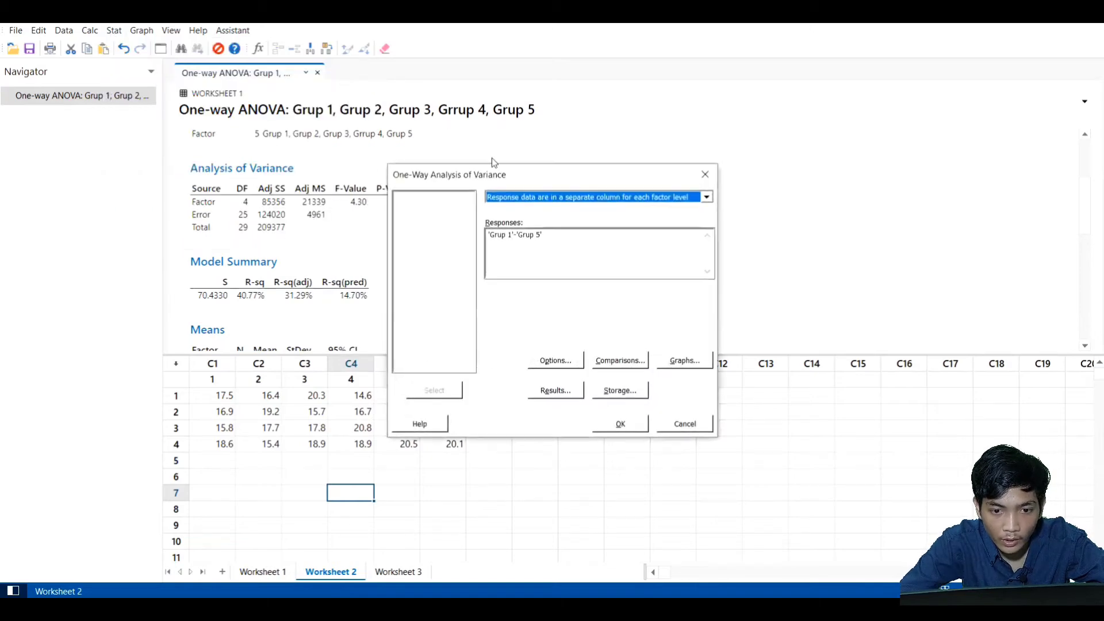
drag(556, 235, 489, 238)
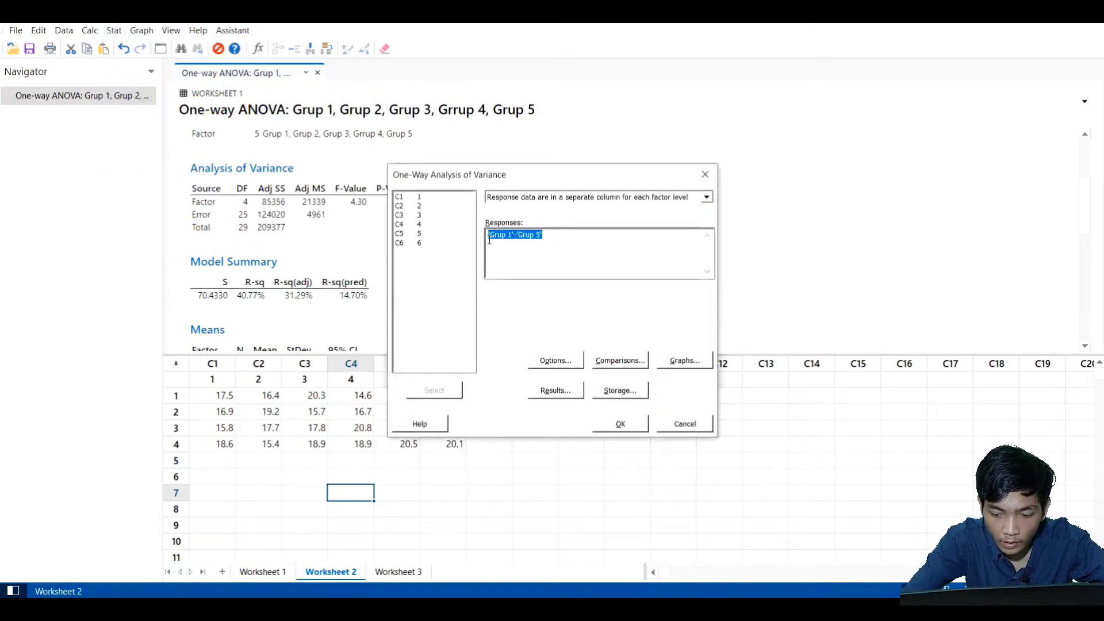
key(BackSpace)
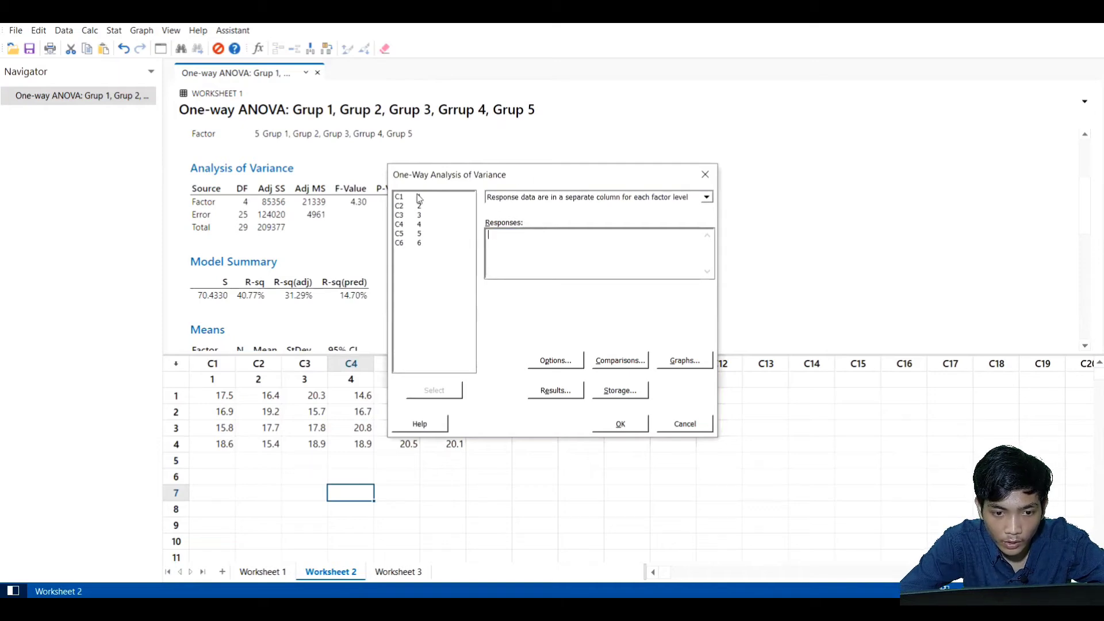
drag(417, 196, 424, 244)
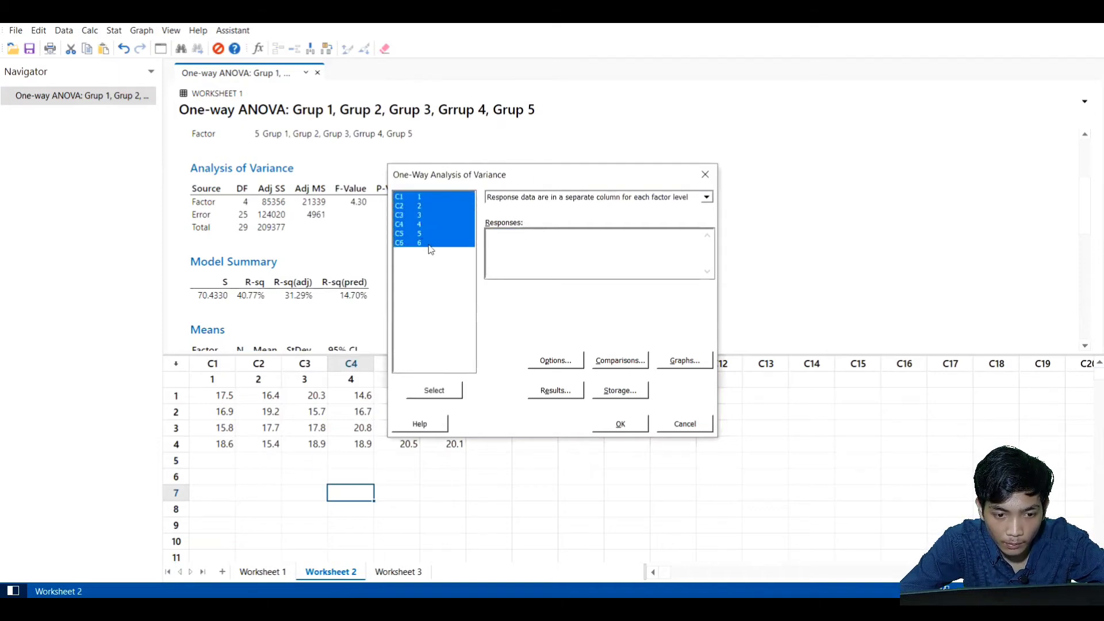
click(434, 390)
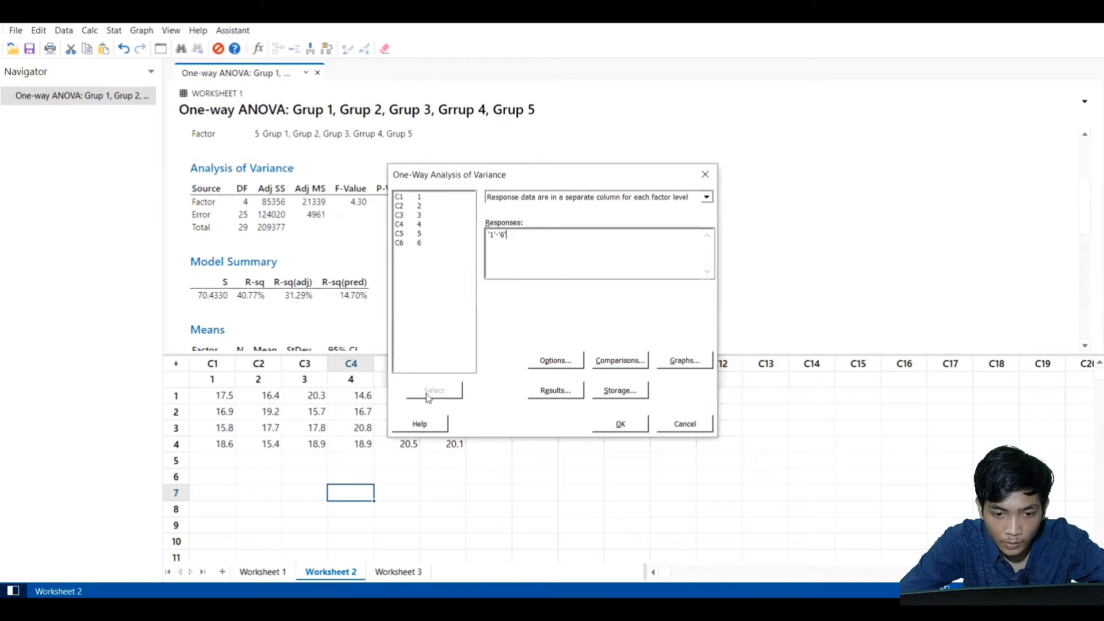
click(620, 423)
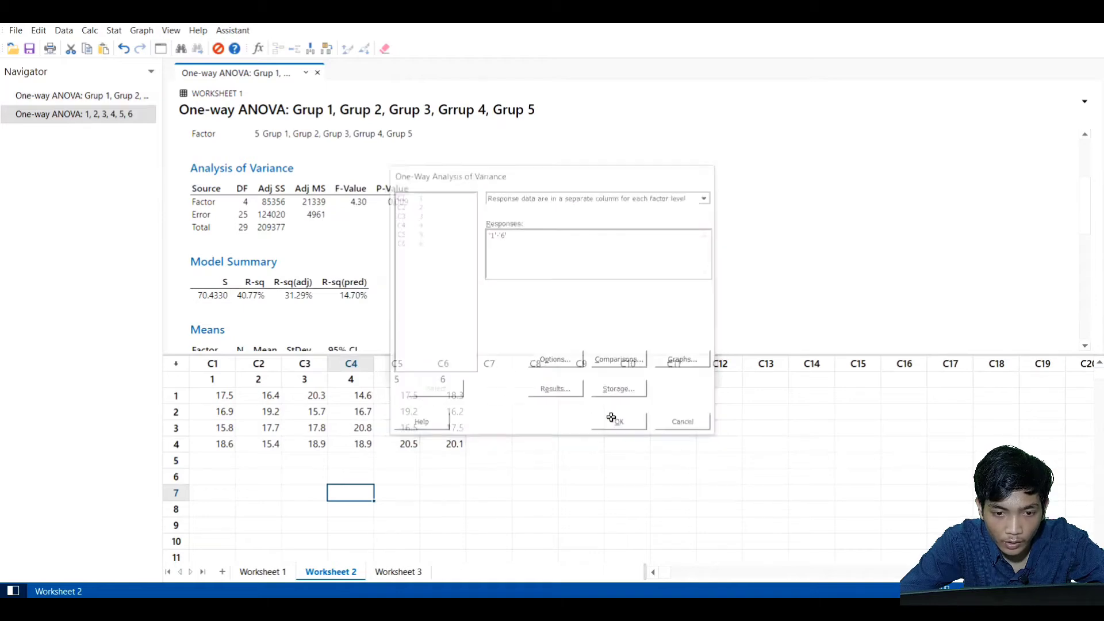
- Bring the new Analysis of Variance table into view and arrange Minitab side by side with the Excel sheet
scroll(310, 207, down, 2)
scroll(270, 218, down, 2)
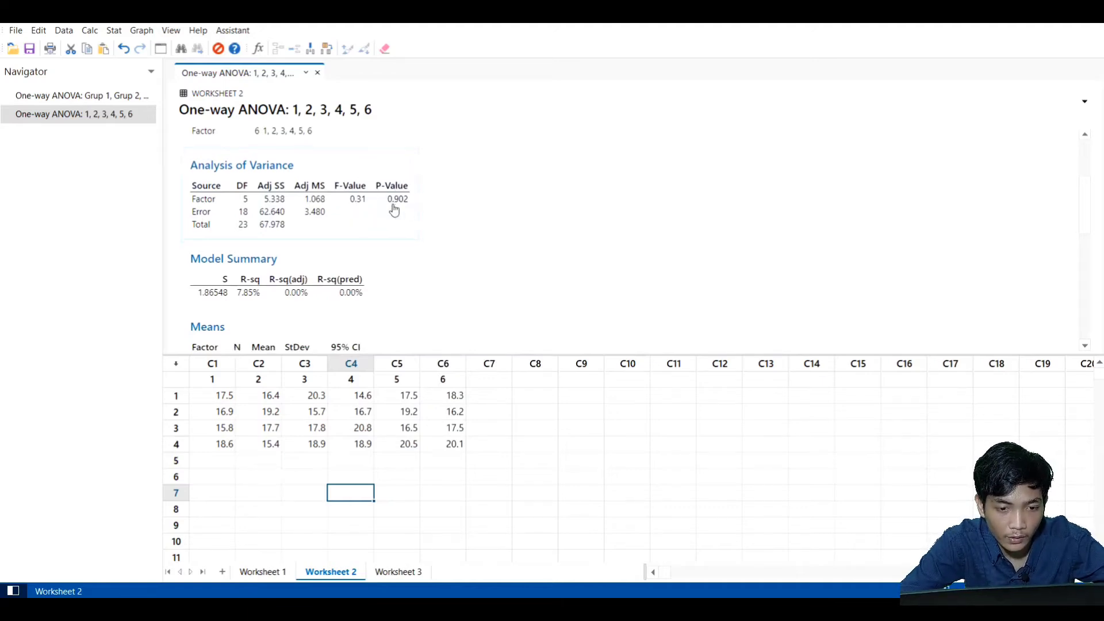
scroll(391, 207, up, 3)
scroll(299, 254, down, 3)
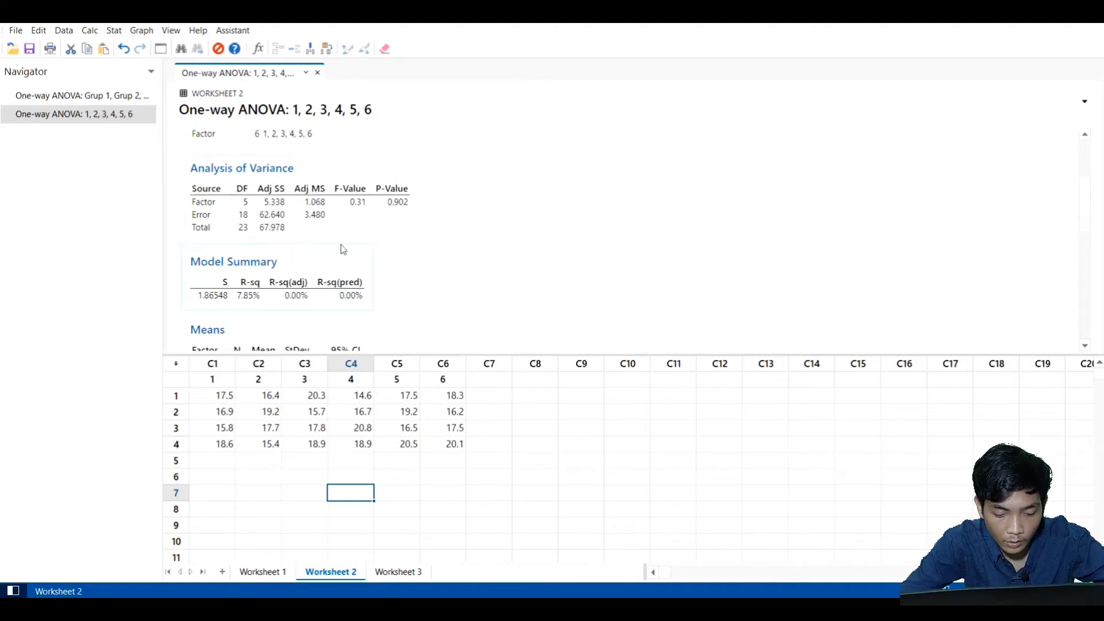
key(super+Left)
key(Return)
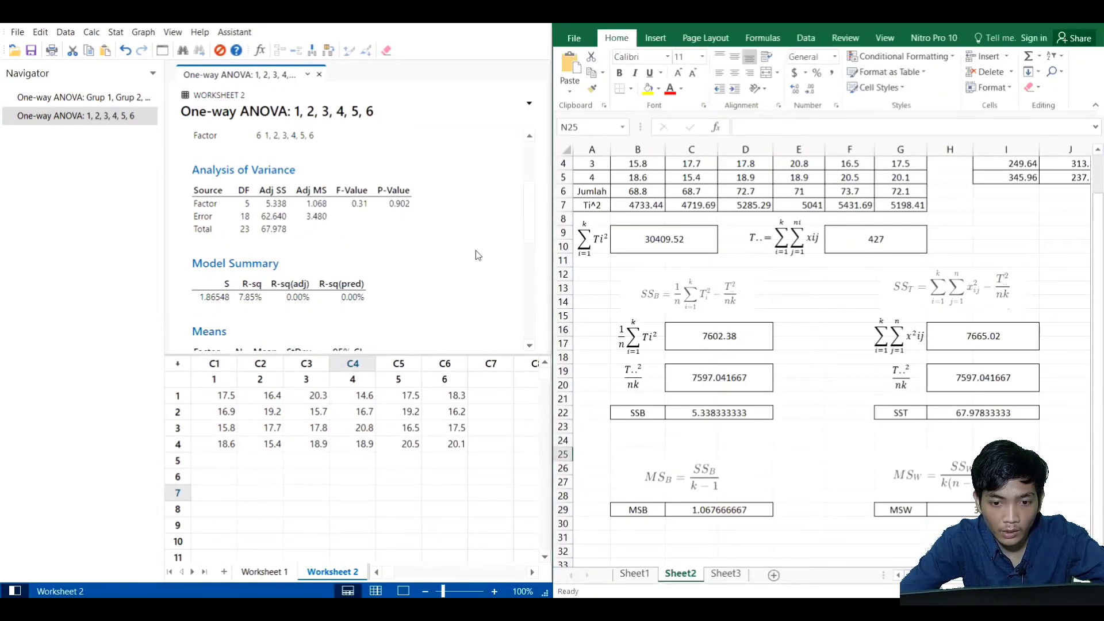
- Compare the manually calculated SSB, SST, SSW, MSB, MSW and Fh in Sheet2 with Minitab's Analysis of Variance table
scroll(678, 273, up, 1)
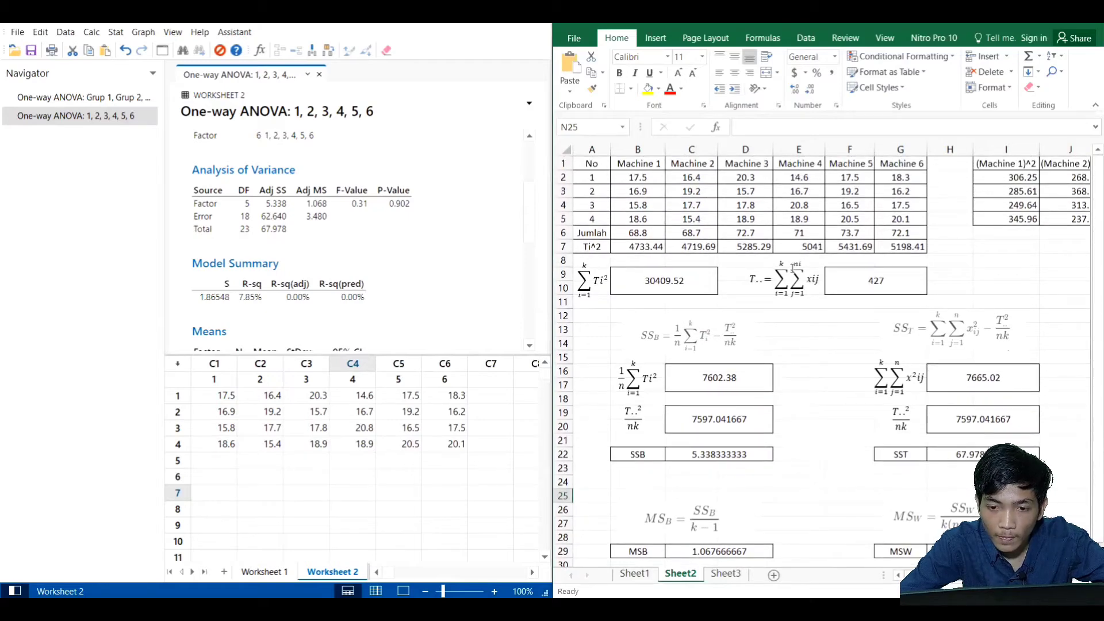
scroll(696, 311, down, 2)
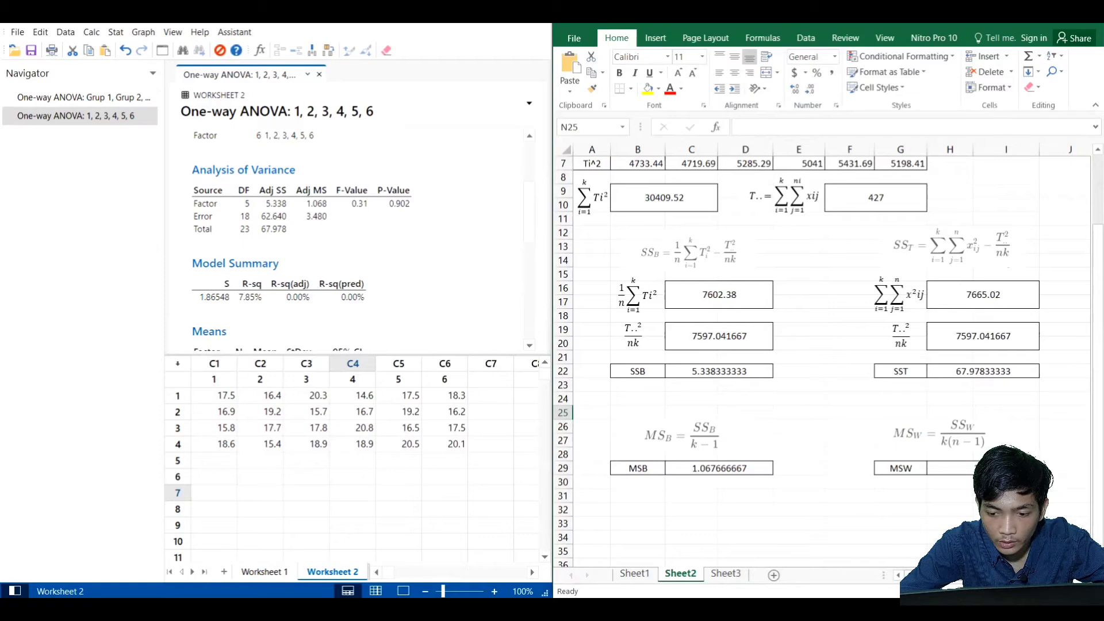
scroll(822, 310, right, 5)
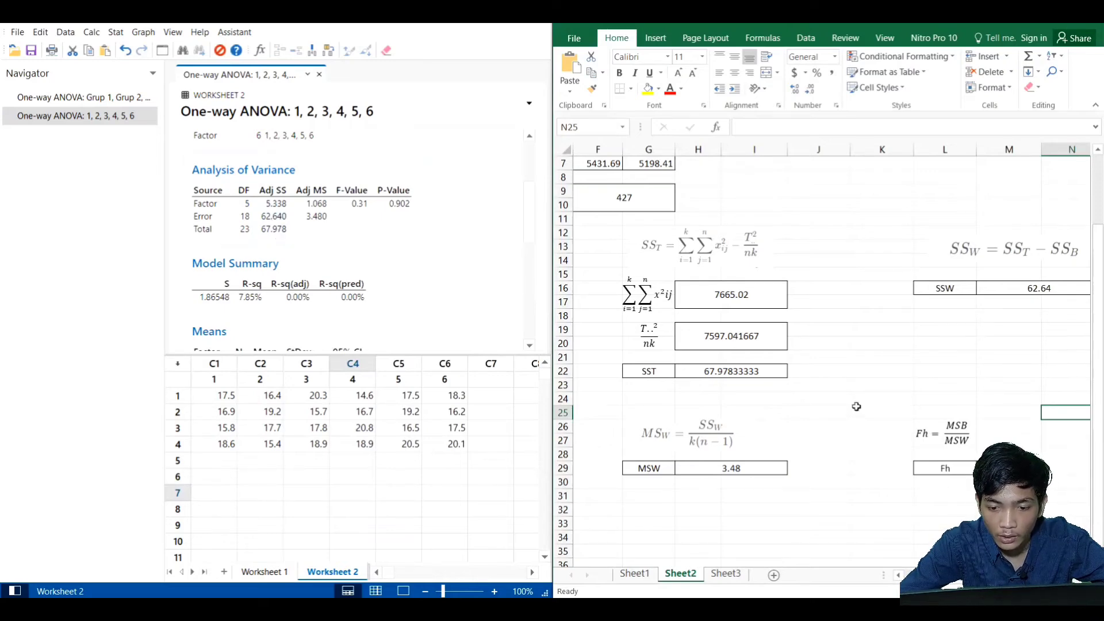
scroll(862, 557, left, 3)
scroll(745, 462, down, 1)
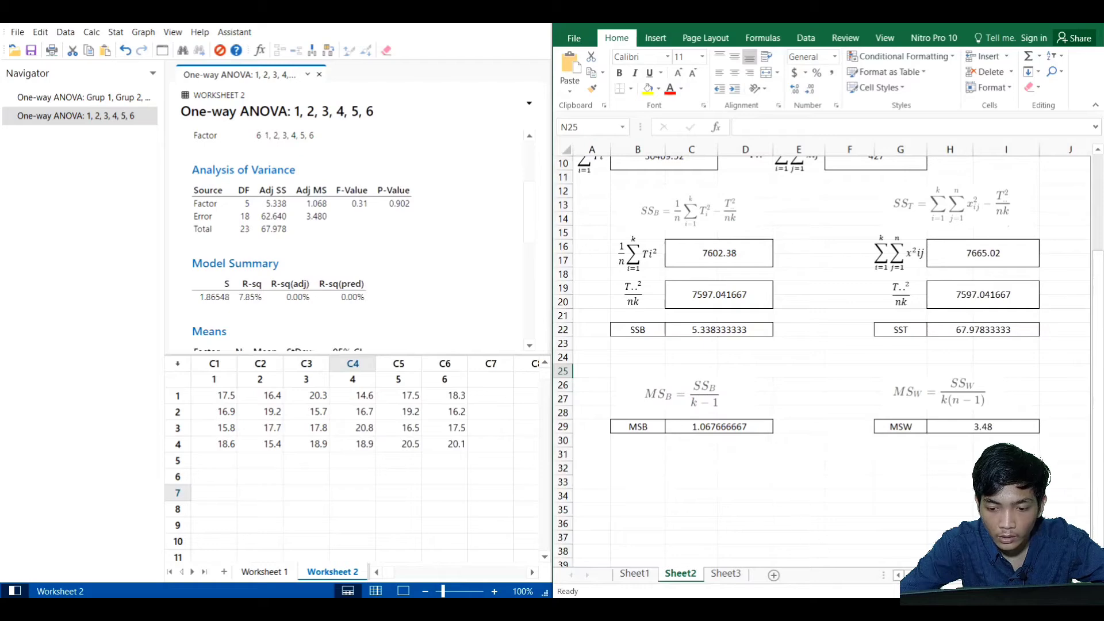
scroll(960, 442, right, 6)
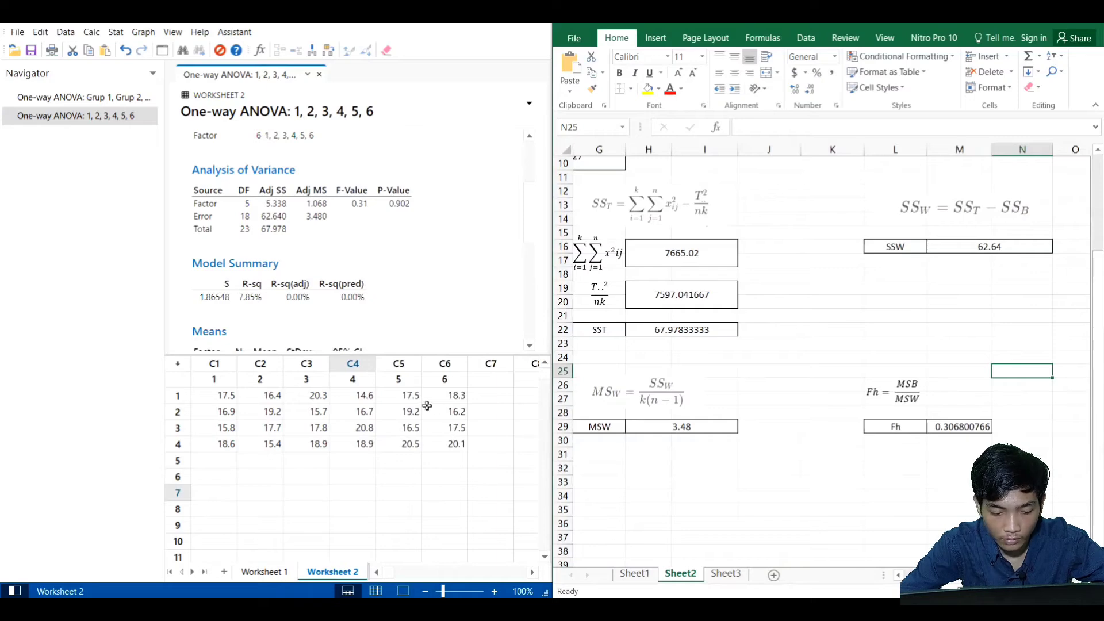
- Switch to the assignment PDF in Edge and place it beside Minitab with the whole Statistik Uji table in view
click(632, 609)
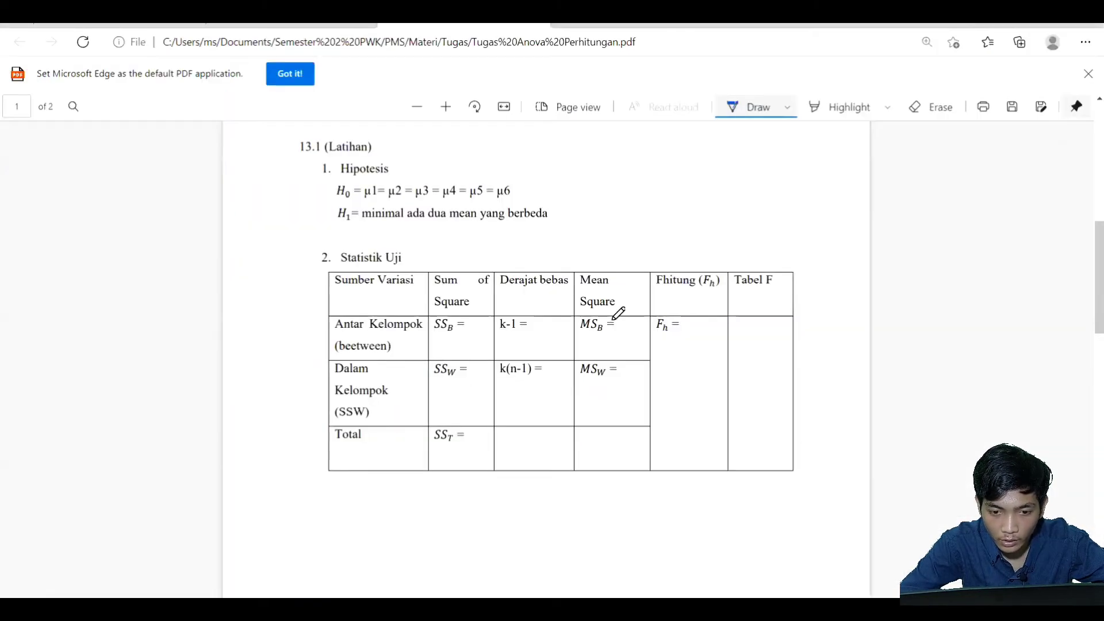
key(super+Right)
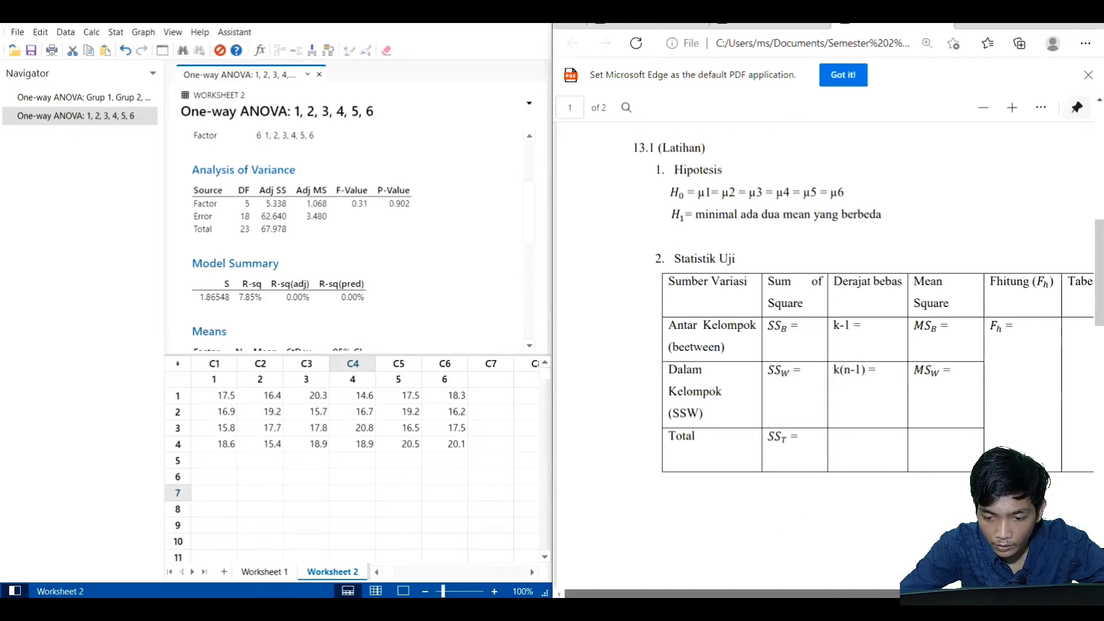
scroll(680, 306, right, 3)
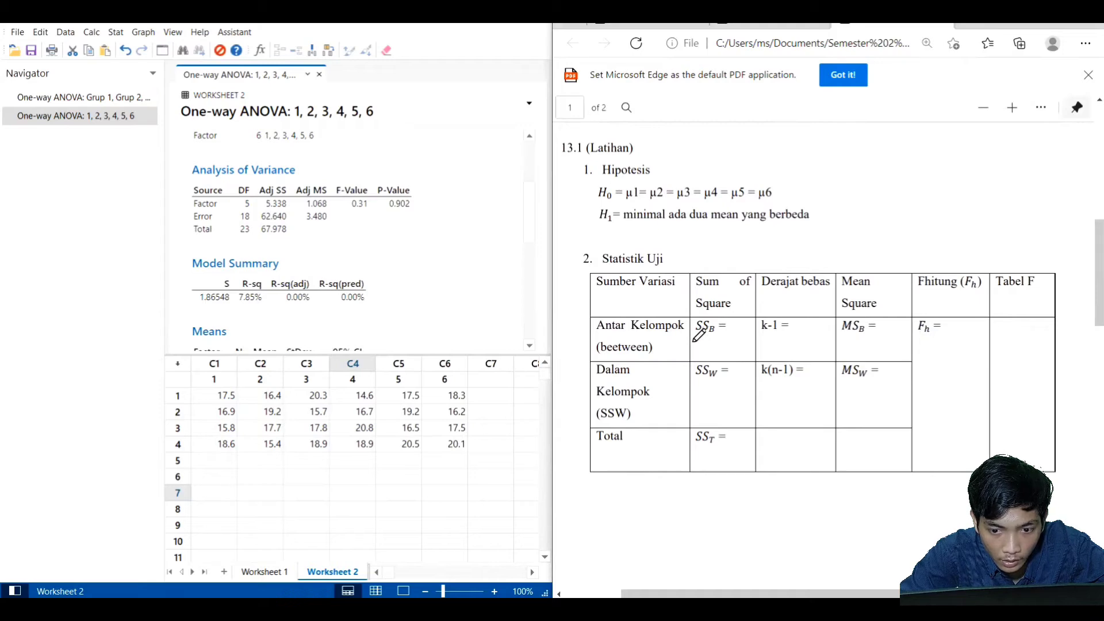
- Handwrite the sums of squares in the Statistik Uji table: SSB 5,338, SSW 62,64 and SST 67,978
mouse_move(698, 345)
mouse_down()
mouse_move(708, 354)
mouse_move(743, 343)
mouse_up()
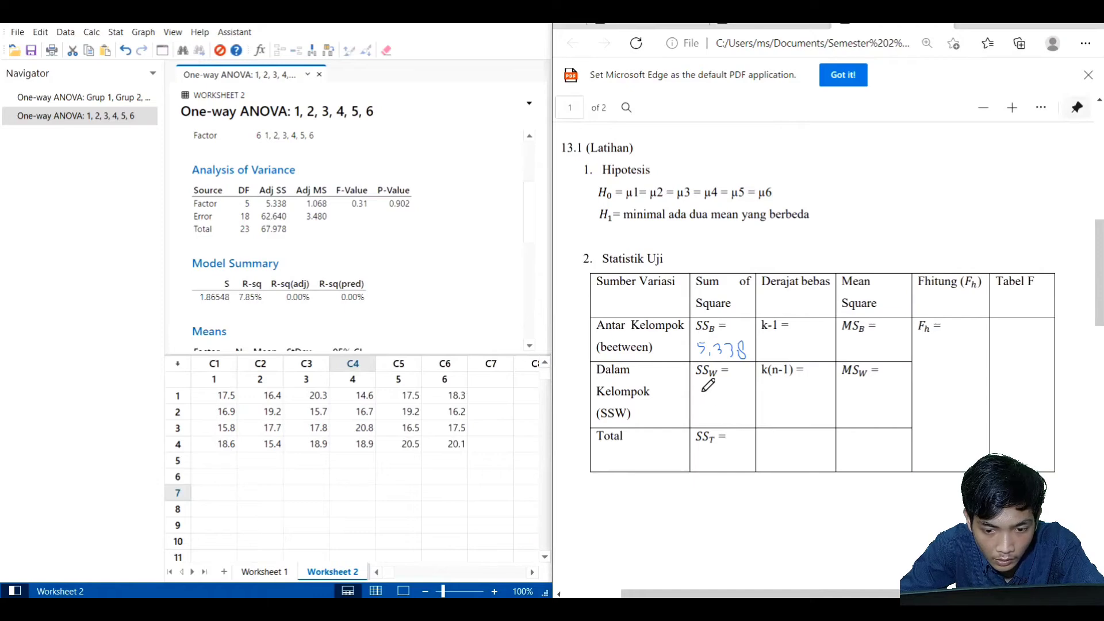
drag(700, 395, 697, 401)
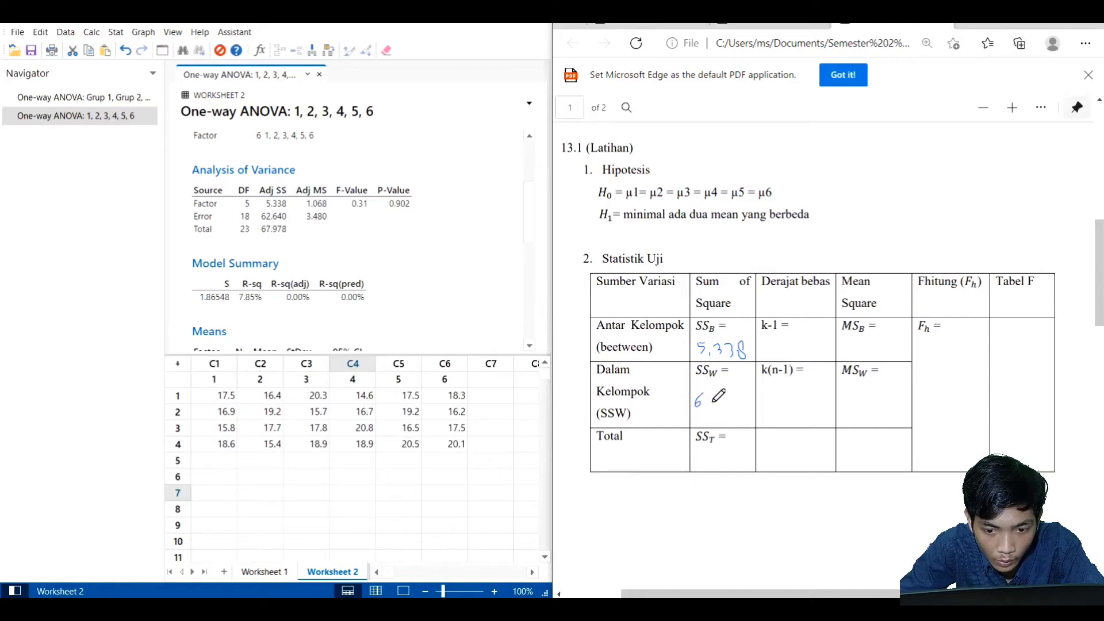
drag(706, 396, 713, 404)
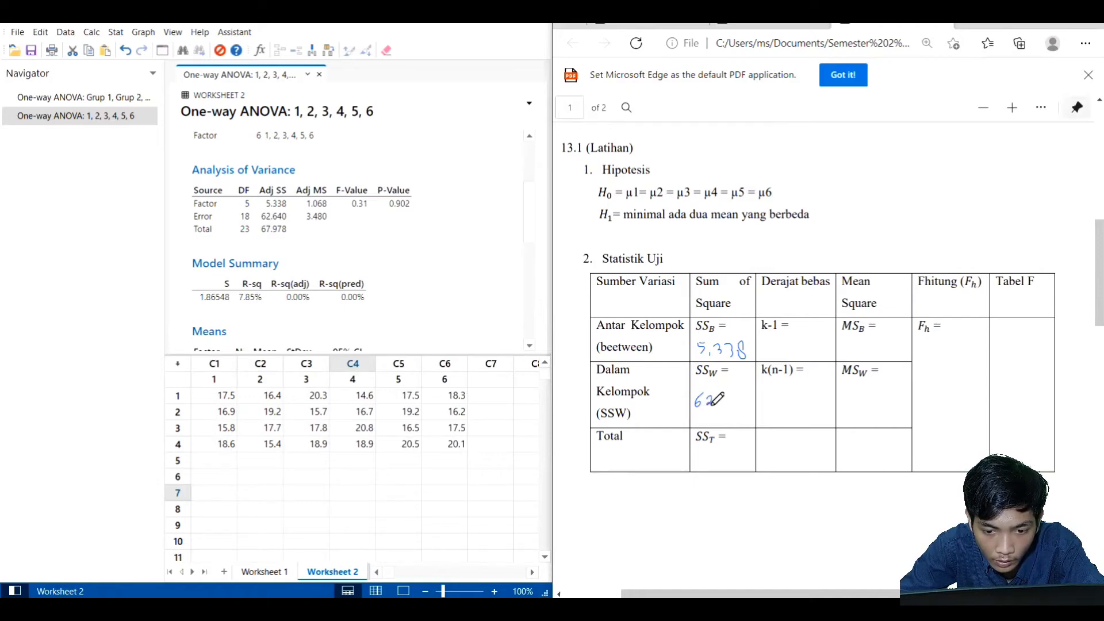
click(715, 404)
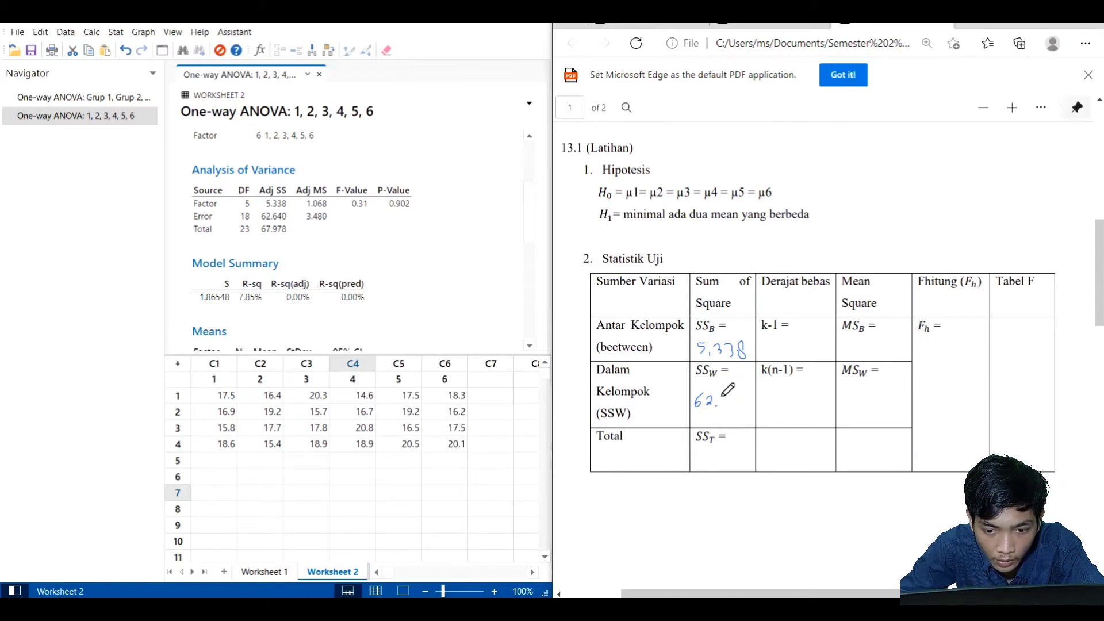
drag(729, 395, 740, 411)
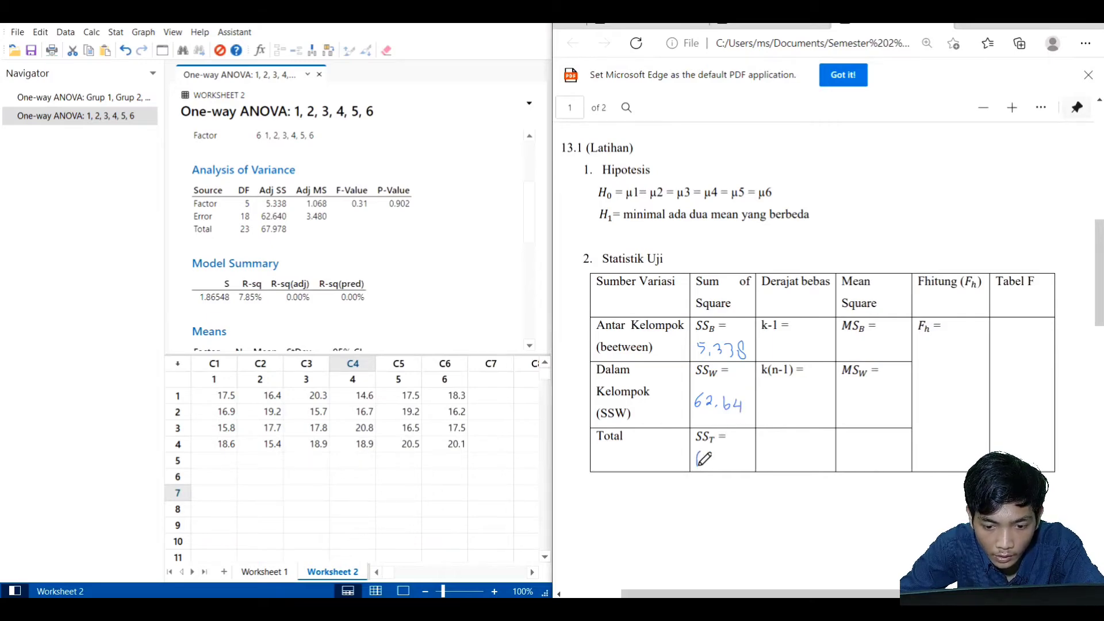
mouse_move(701, 453)
mouse_down()
mouse_move(698, 464)
mouse_move(749, 465)
mouse_up()
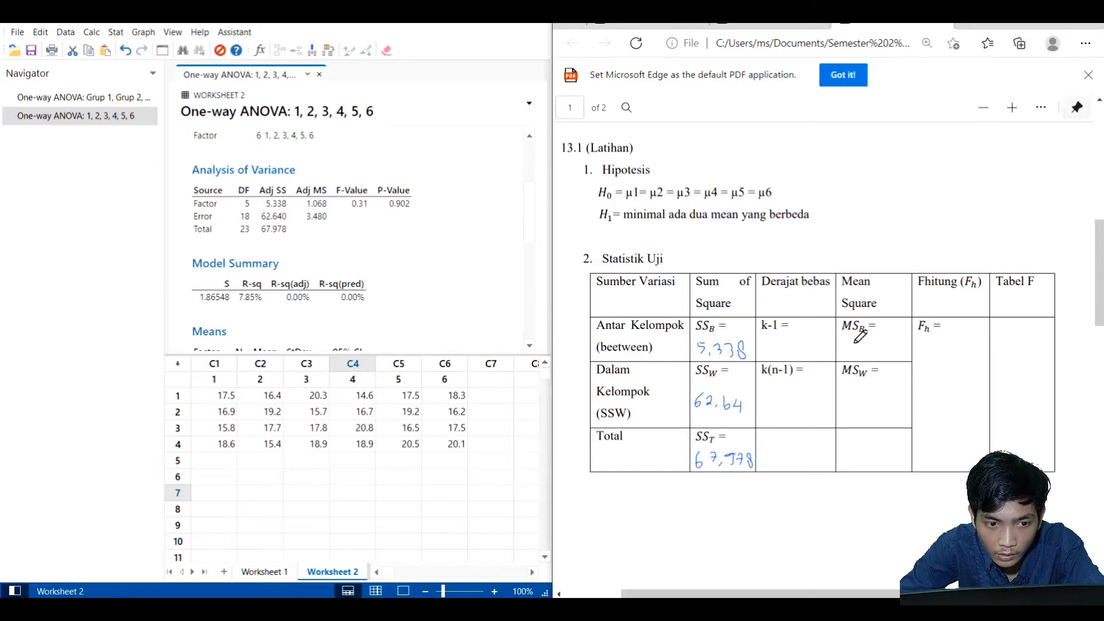
- Handwrite the mean squares MSB 1,068 and MSW 3,48, and the Fhitung value 0,31 in the Statistik Uji table
mouse_move(852, 345)
mouse_down()
mouse_move(856, 360)
mouse_move(887, 347)
mouse_up()
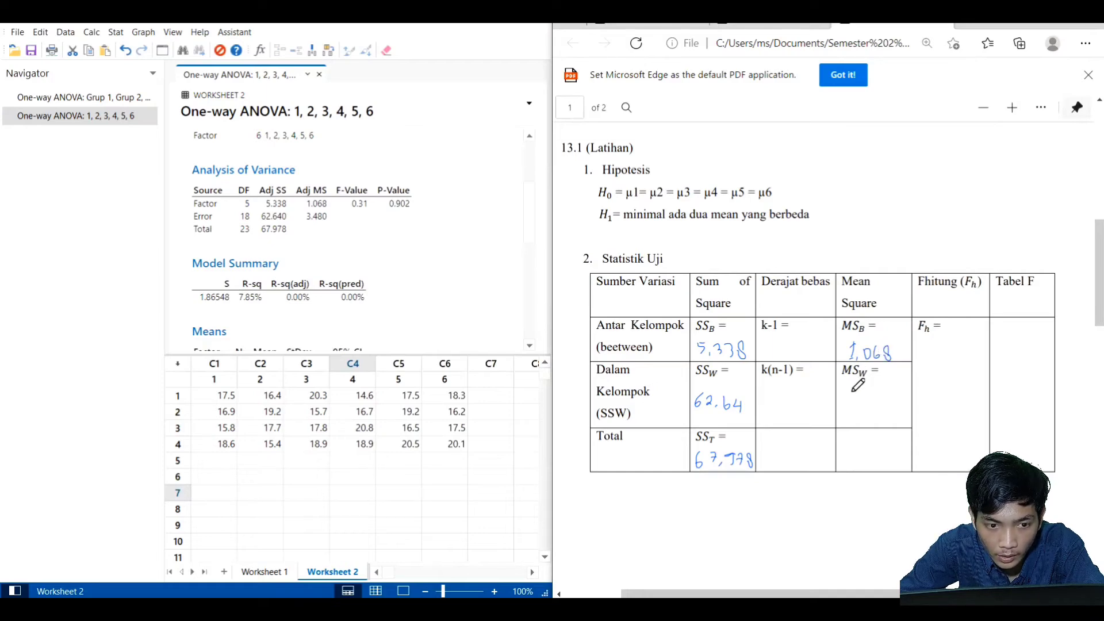
mouse_move(853, 394)
mouse_down()
mouse_move(855, 405)
mouse_move(892, 408)
mouse_up()
click(869, 404)
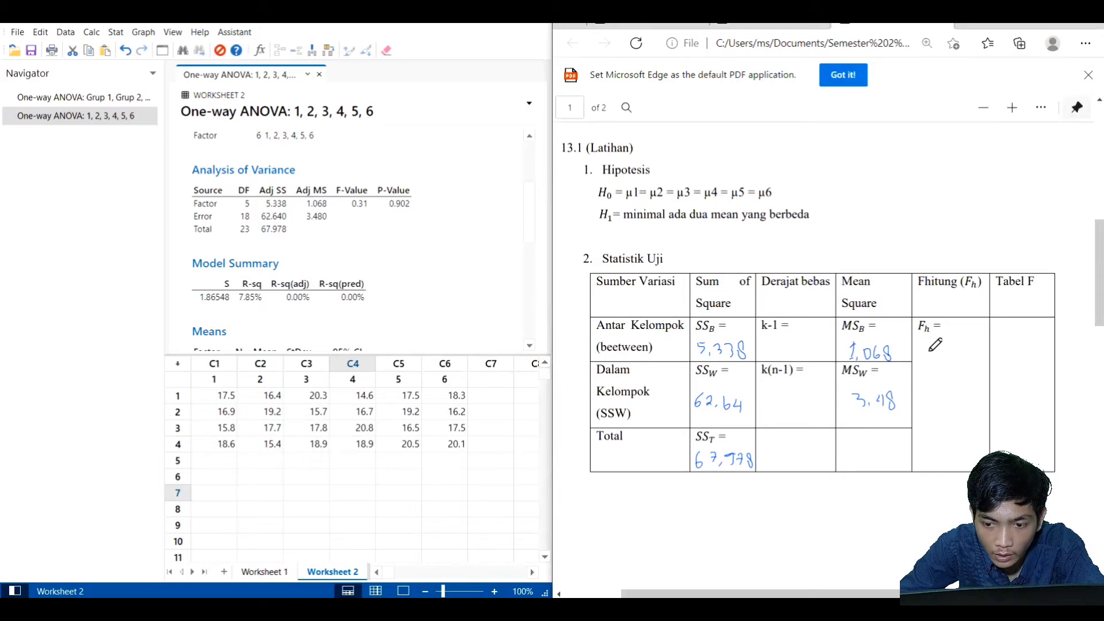
mouse_move(935, 355)
mouse_down()
mouse_move(928, 367)
mouse_move(935, 355)
mouse_move(938, 375)
mouse_move(962, 361)
mouse_move(967, 371)
mouse_up()
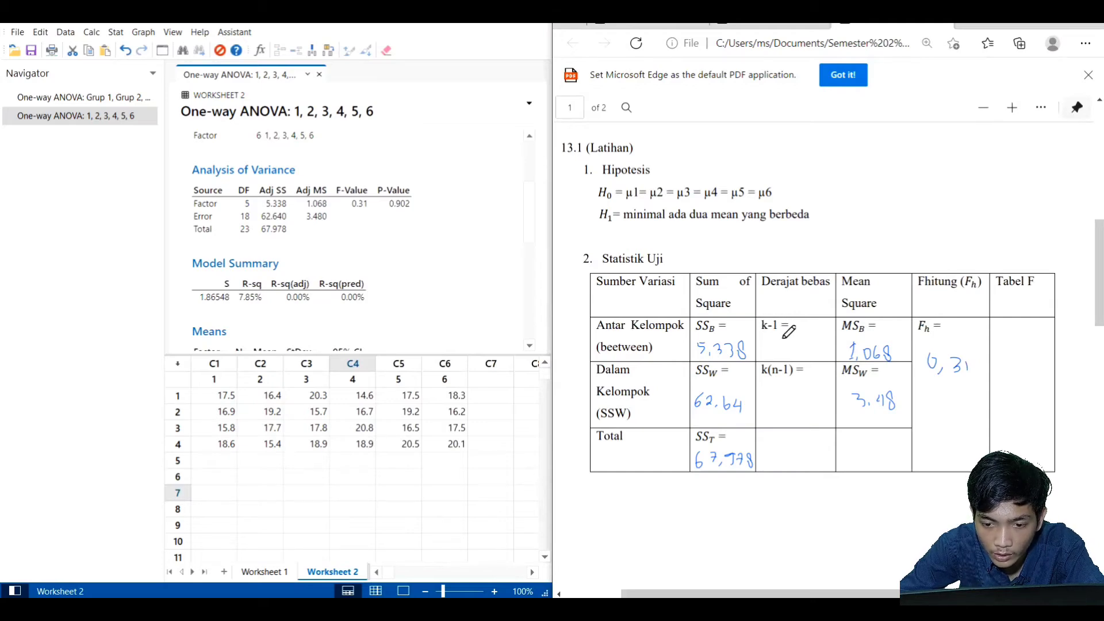
- Handwrite the degrees of freedom in exercise 13.1's Statistik Uji table: 5 for k-1 and 18 for k(n-1)
mouse_move(782, 336)
mouse_down()
mouse_move(780, 353)
mouse_move(790, 333)
mouse_up()
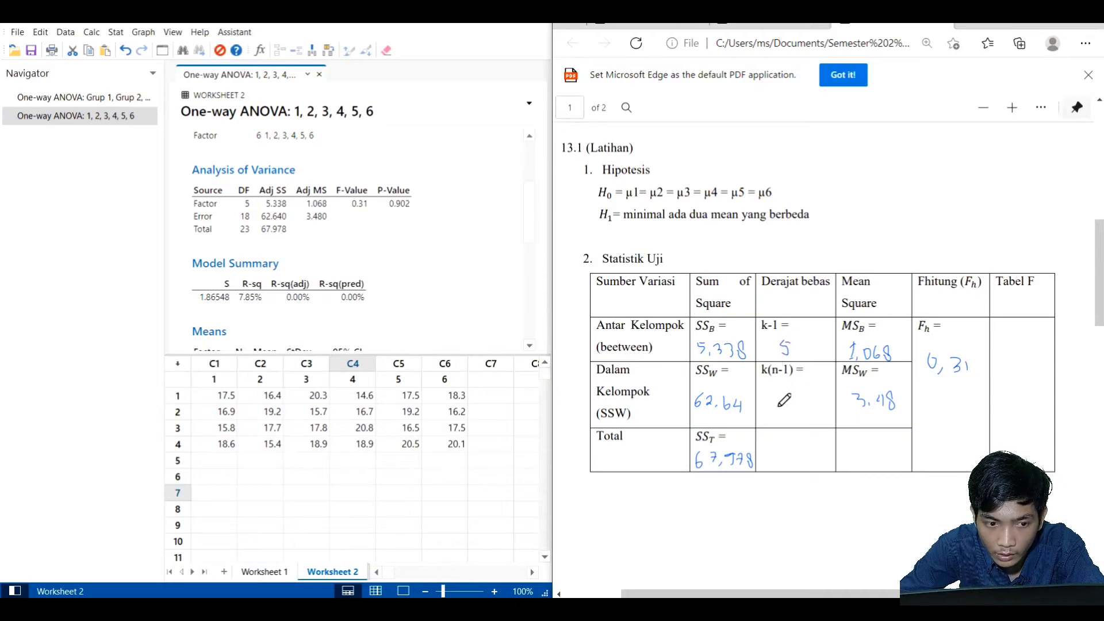
mouse_move(783, 401)
mouse_down()
mouse_move(783, 411)
mouse_move(794, 391)
mouse_up()
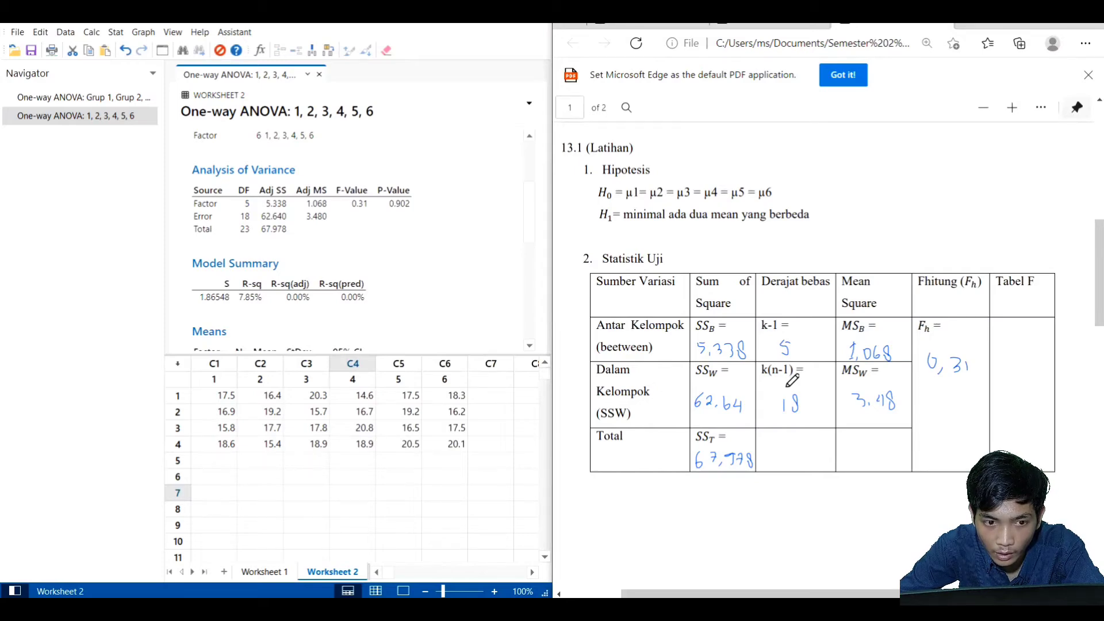
- Handwrite 0.31 as the Fh value in exercise 13.1's Keputusan paragraph
scroll(765, 405, down, 2)
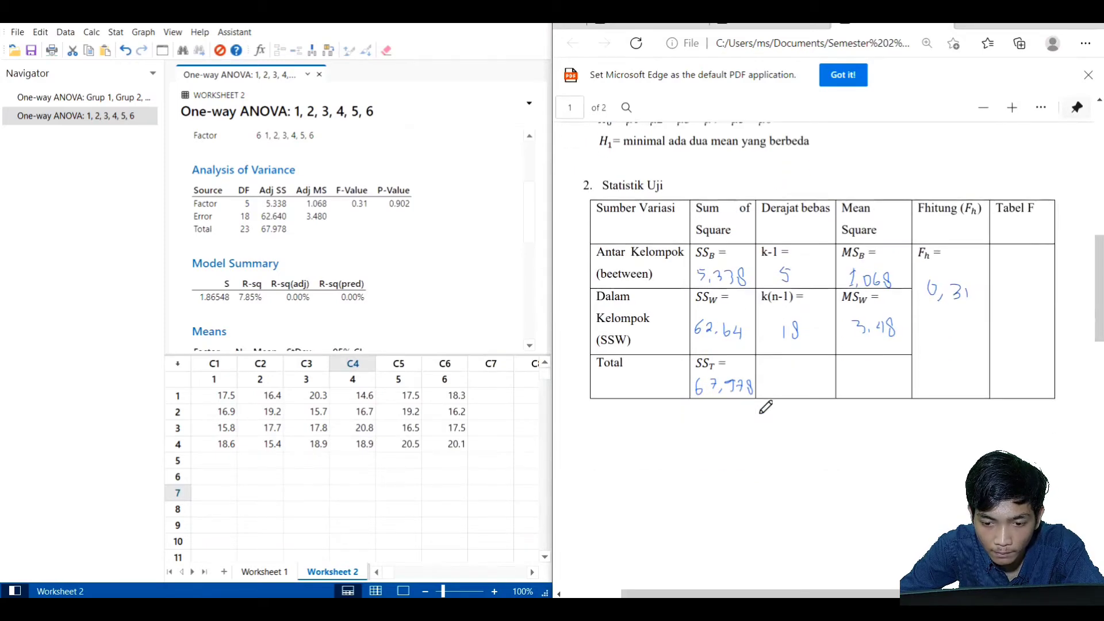
scroll(769, 377, down, 5)
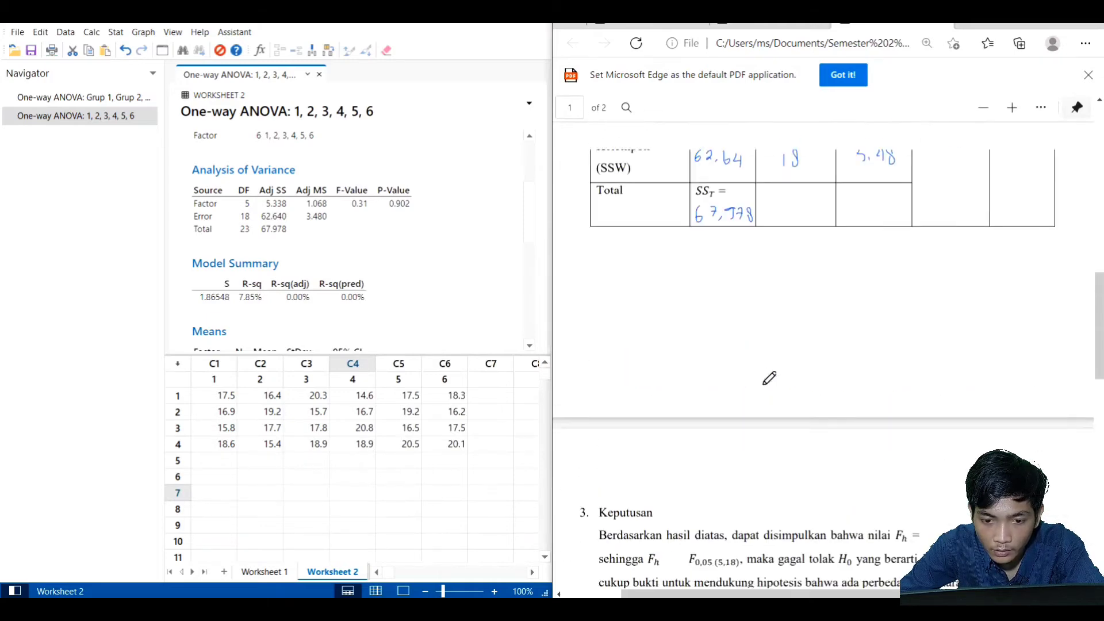
scroll(769, 377, up, 4)
scroll(769, 377, down, 5)
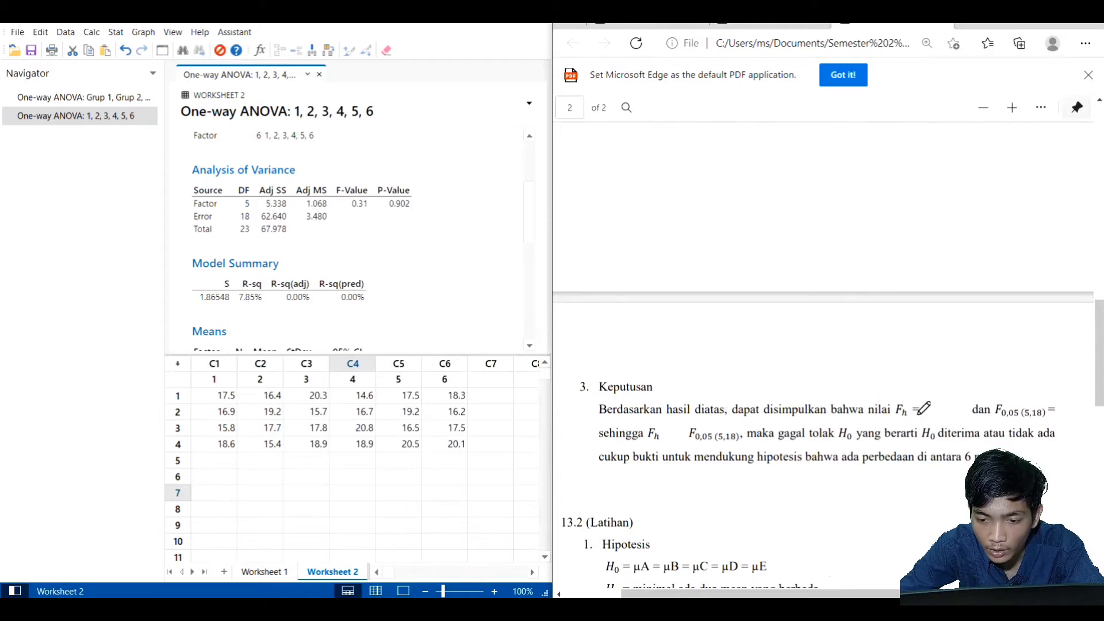
drag(929, 403, 954, 413)
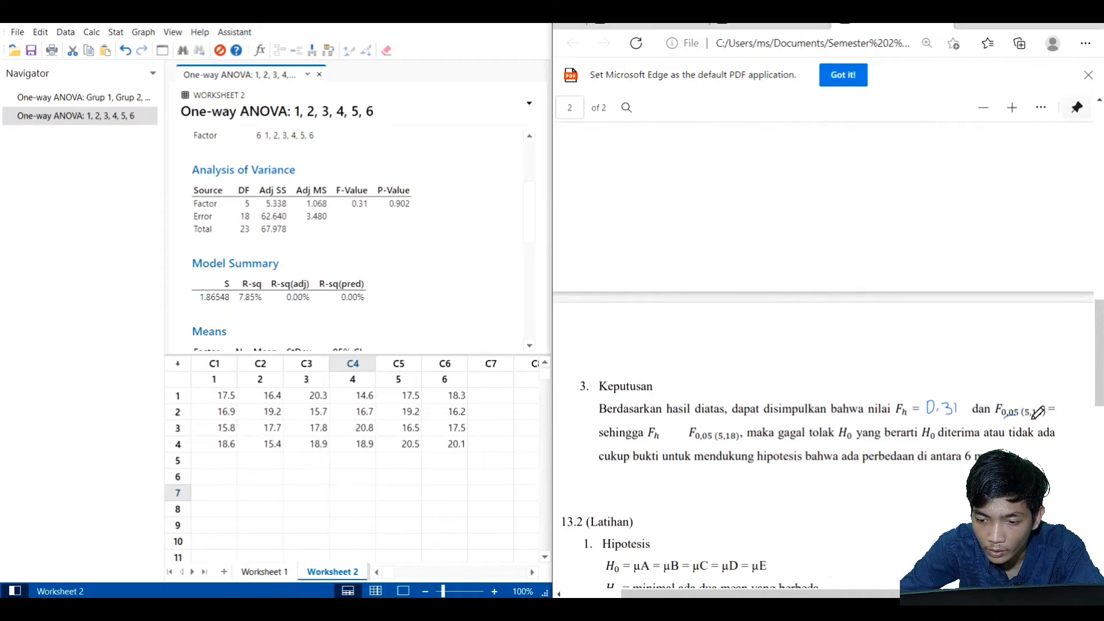
- Check the degrees of freedom in the assignment and look up f0.05 for v1 = 5 and v2 = 18 in the textbook's F table
scroll(1012, 396, down, 7)
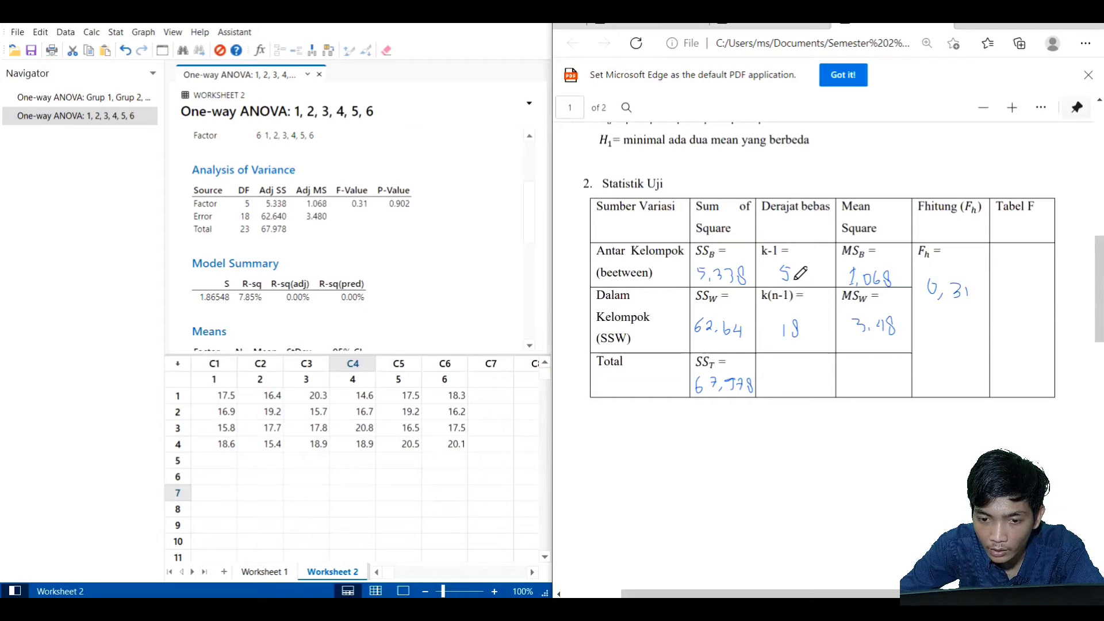
scroll(802, 314, down, 8)
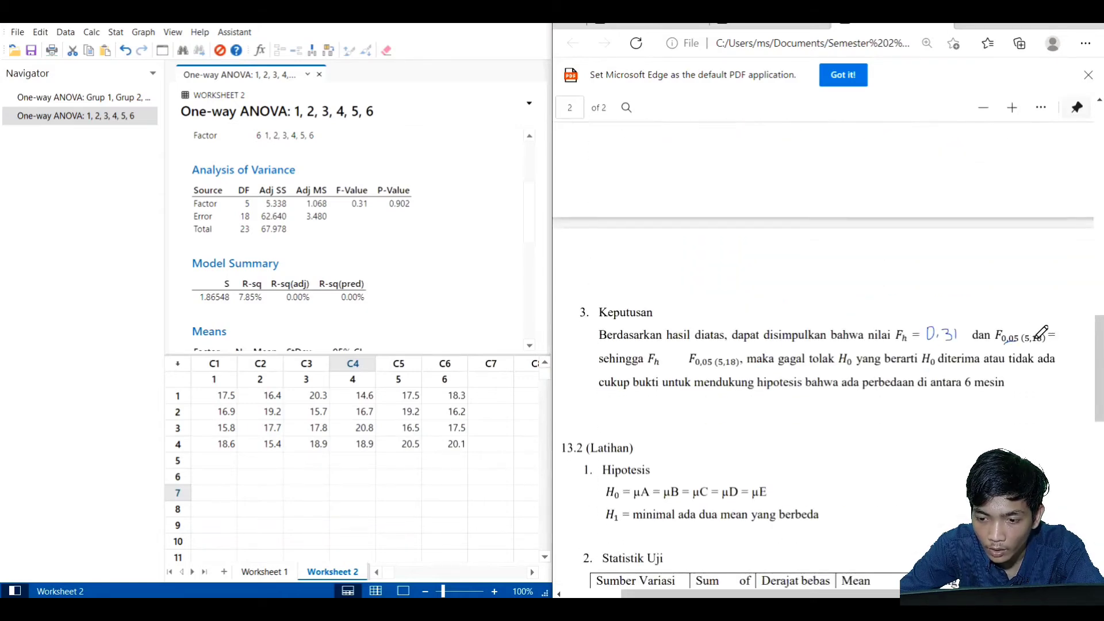
scroll(759, 177, up, 1)
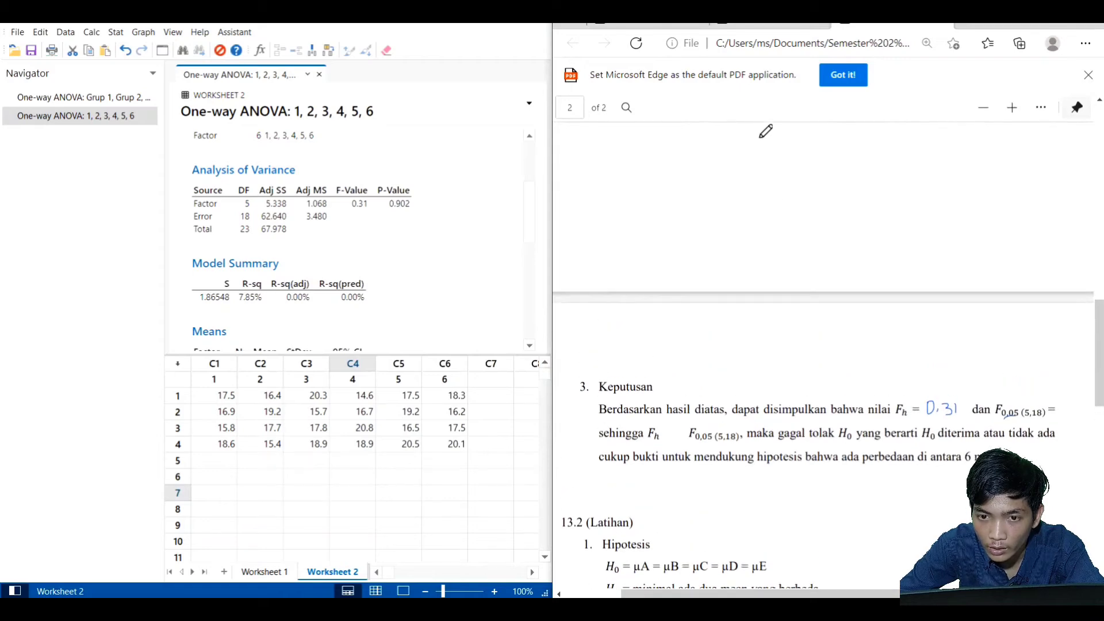
click(764, 29)
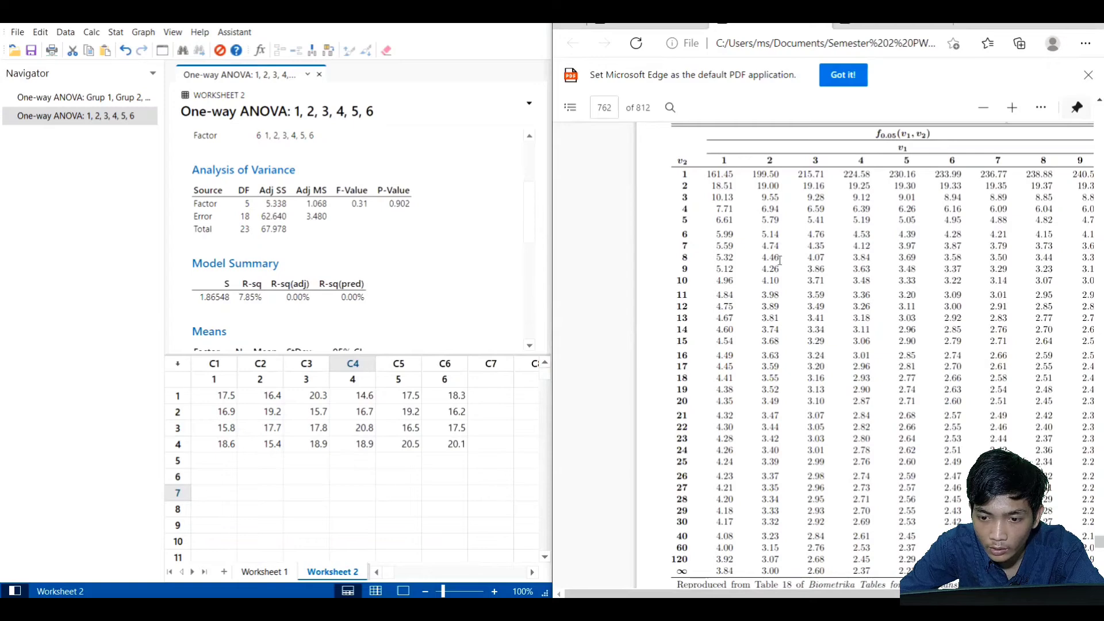
scroll(825, 393, right, 2)
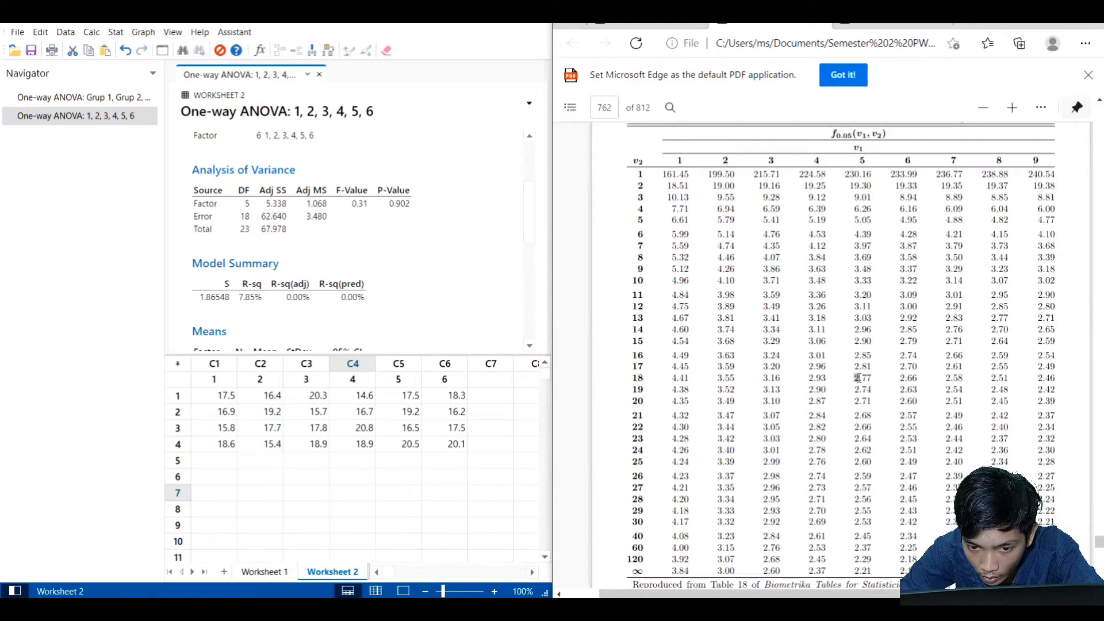
drag(855, 378, 873, 378)
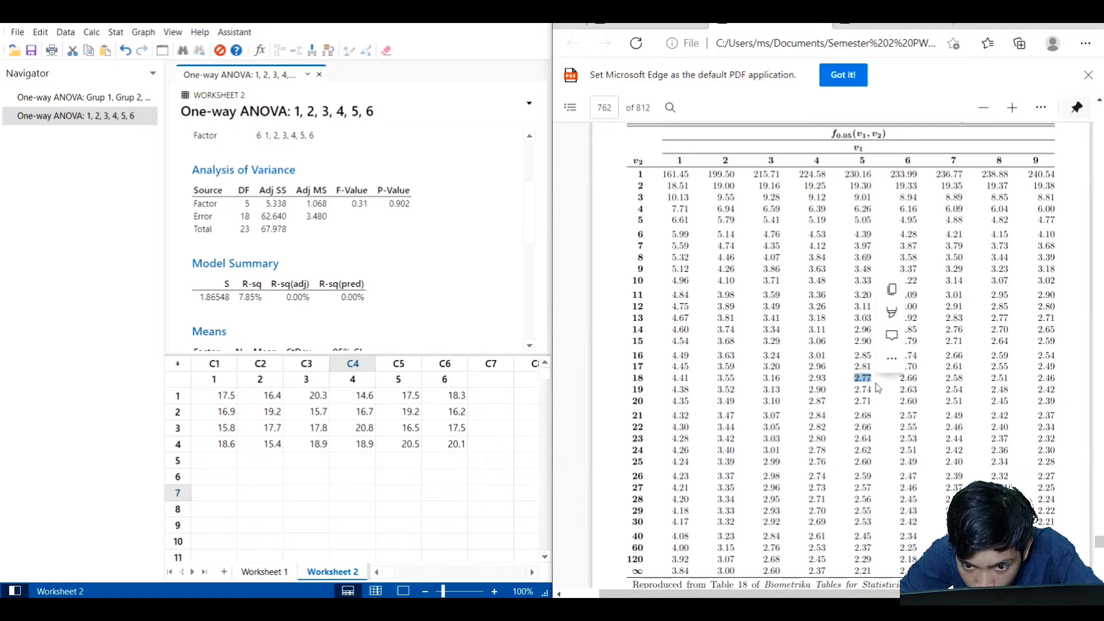
- Return to the assignment PDF and handwrite 2.77 as the F0,05 (5,18) value in exercise 13.1's Keputusan paragraph
click(874, 28)
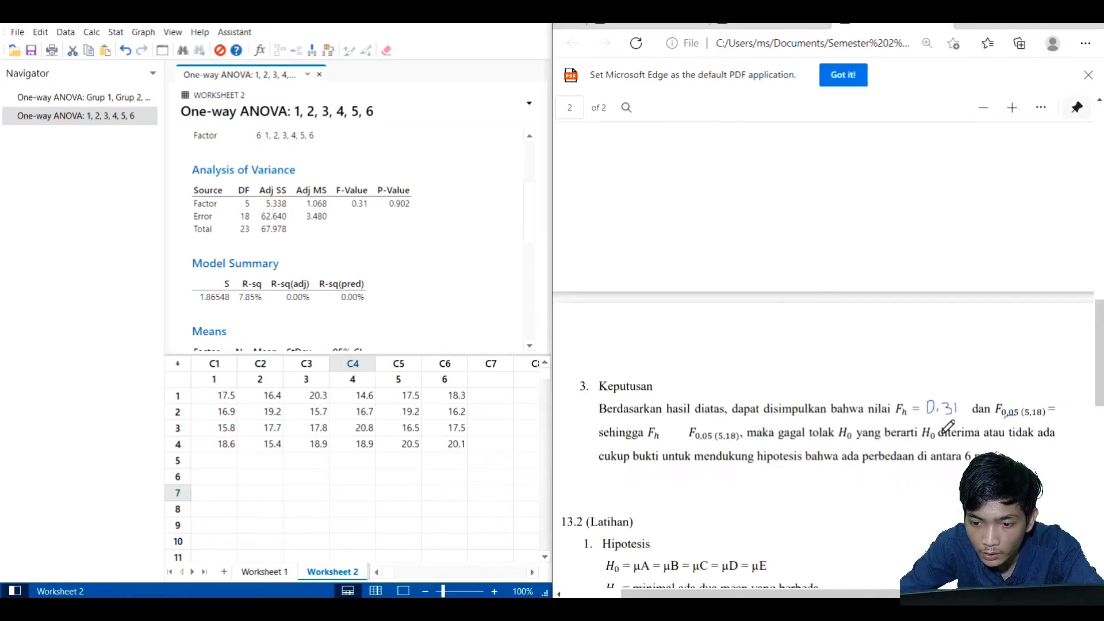
scroll(1056, 398, right, 2)
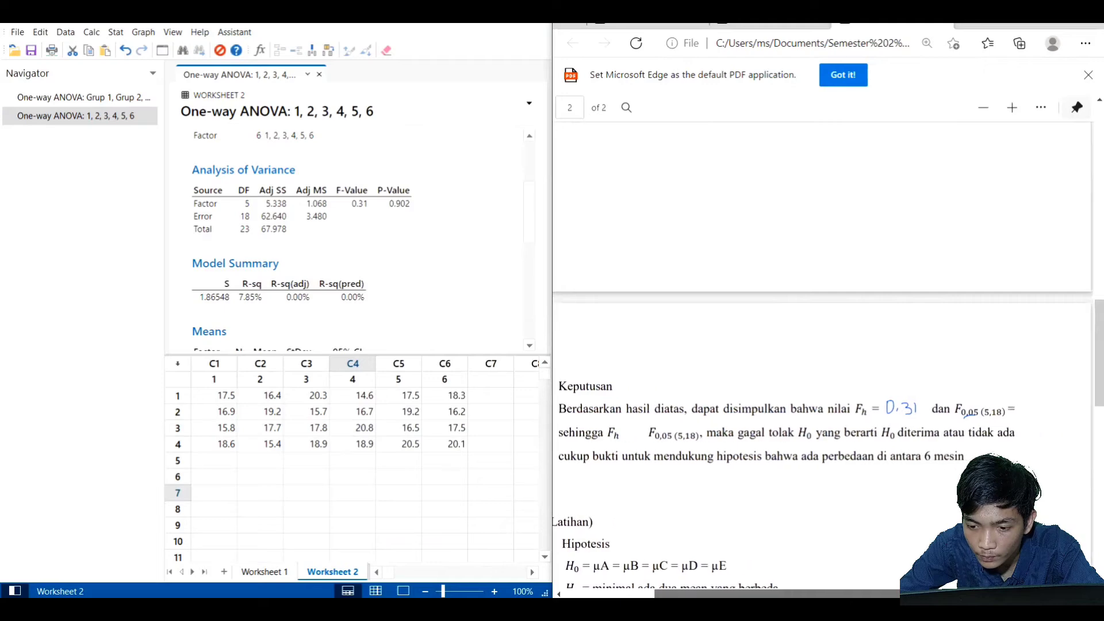
drag(1026, 405, 1062, 418)
click(1038, 411)
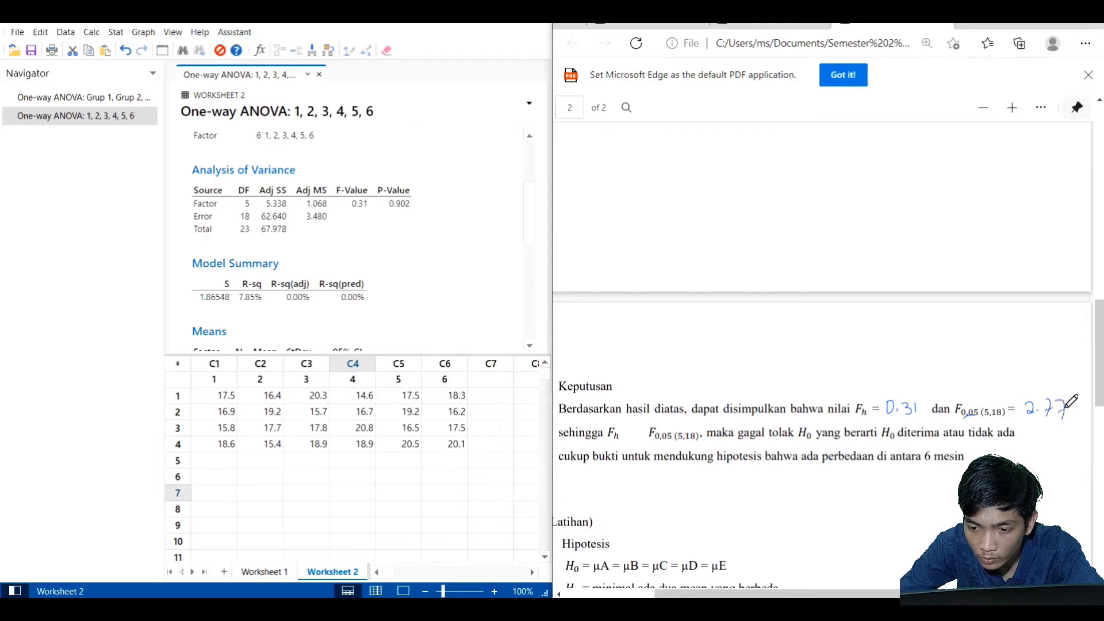
- Handwrite a less-than sign between Fh and F0,05 (5,18) in the Keputusan paragraph
scroll(952, 486, left, 2)
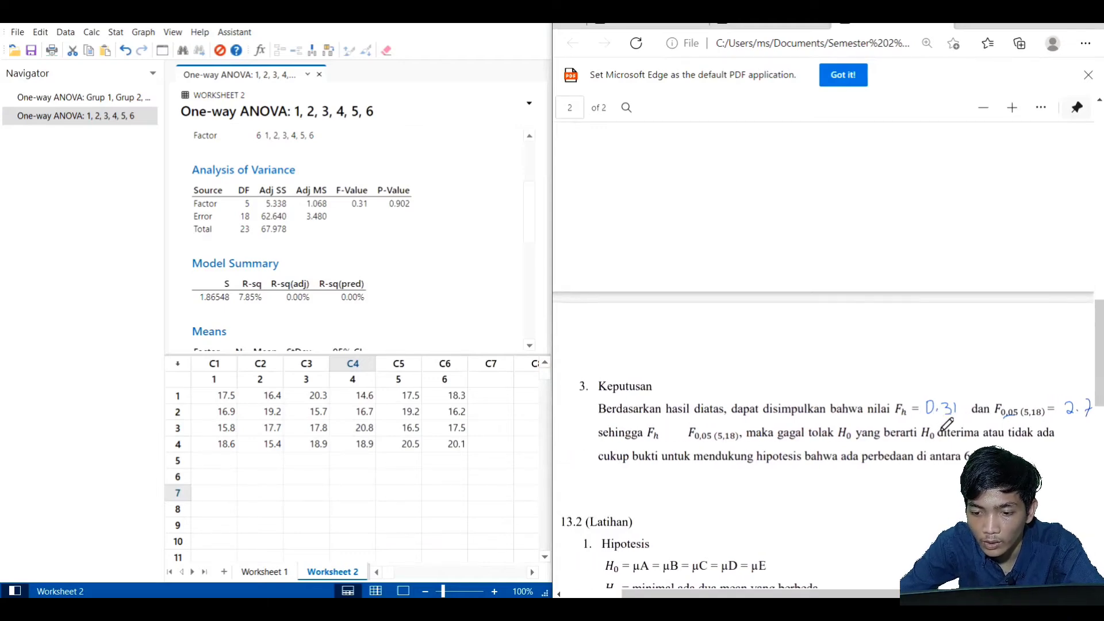
scroll(822, 449, right, 2)
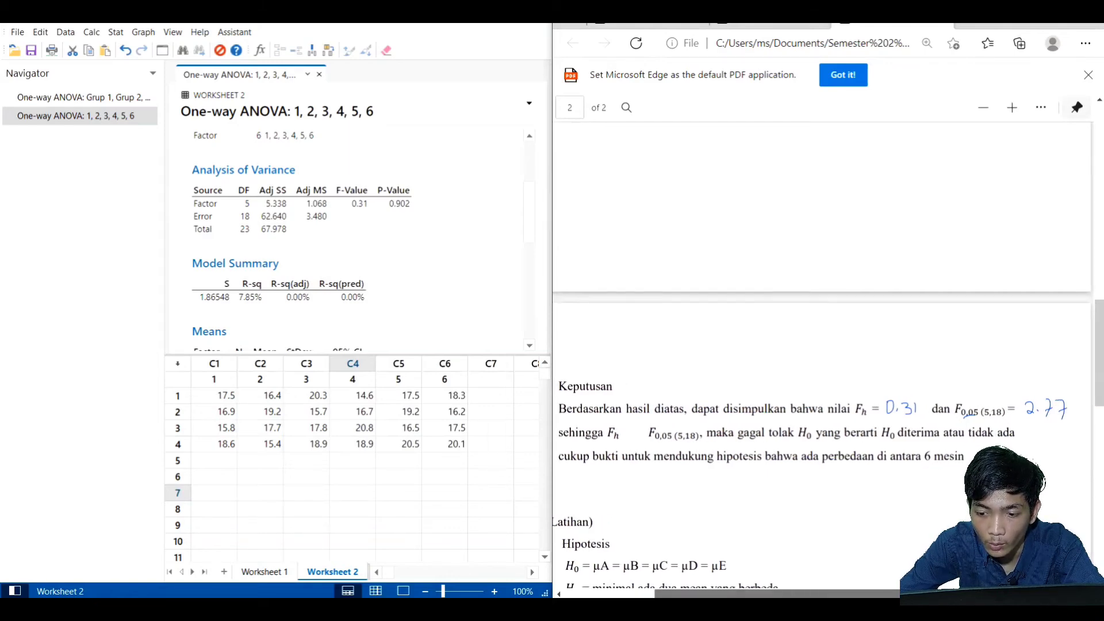
scroll(822, 449, left, 1)
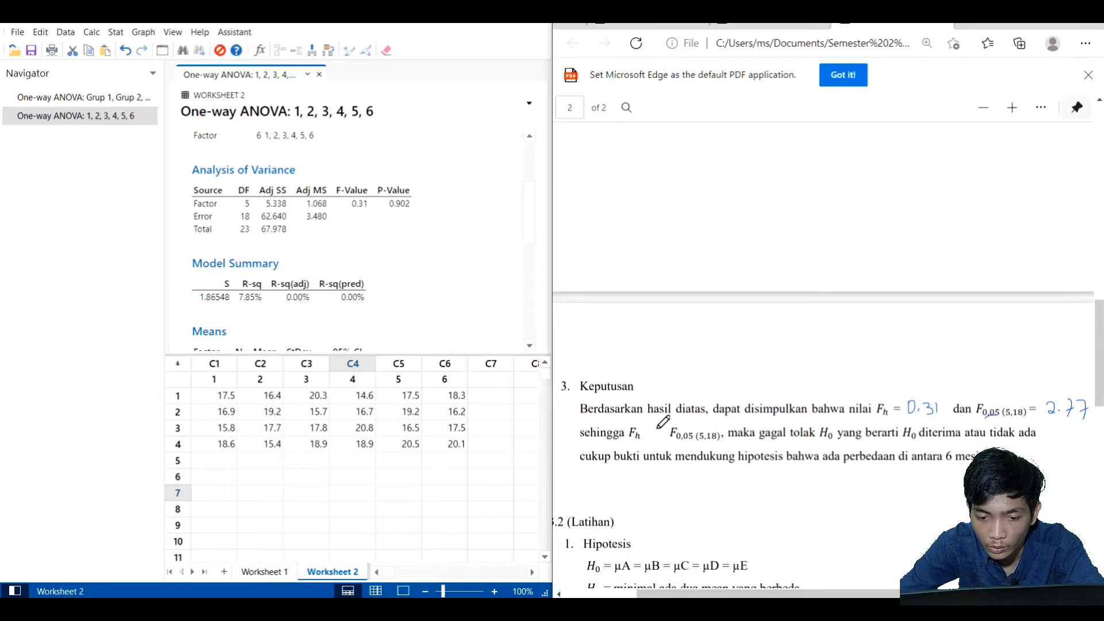
drag(658, 428, 656, 440)
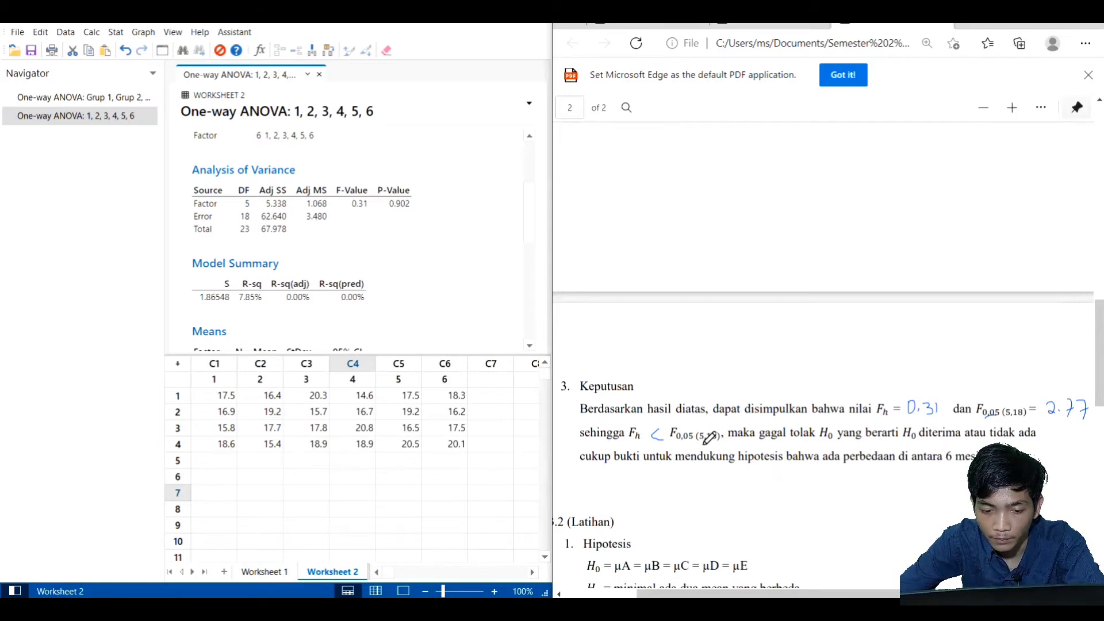
- Review exercise 13.1's completed table and decision and the start of exercise 13.2 in the assignment PDF
scroll(713, 439, down, 2)
scroll(870, 574, up, 5)
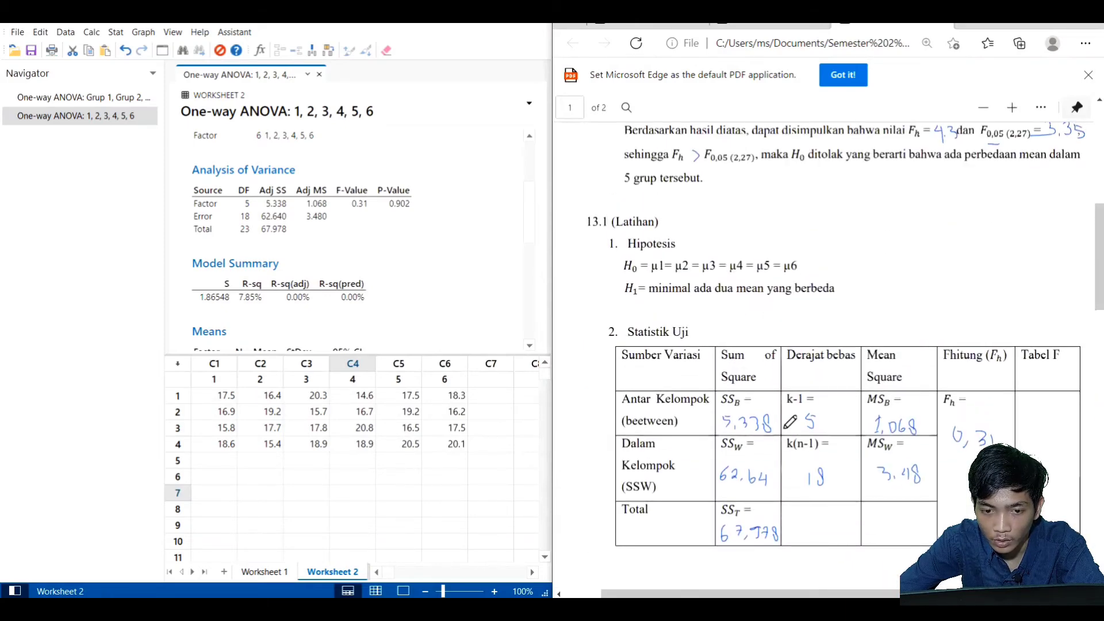
scroll(790, 423, down, 4)
scroll(790, 422, up, 2)
scroll(790, 423, down, 5)
scroll(790, 423, down, 4)
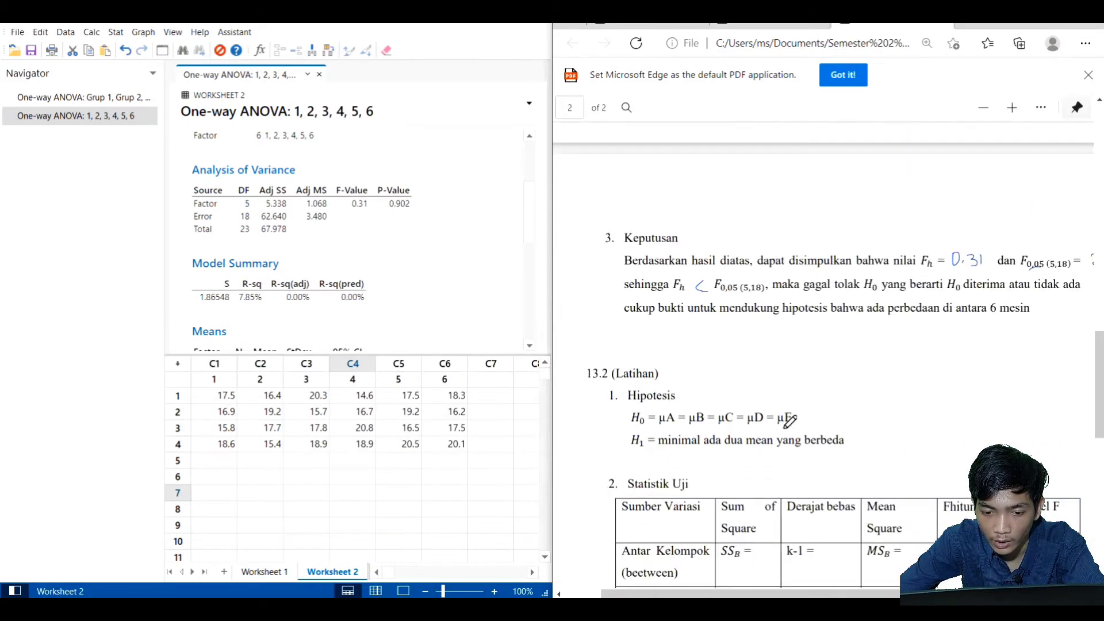
scroll(790, 422, up, 5)
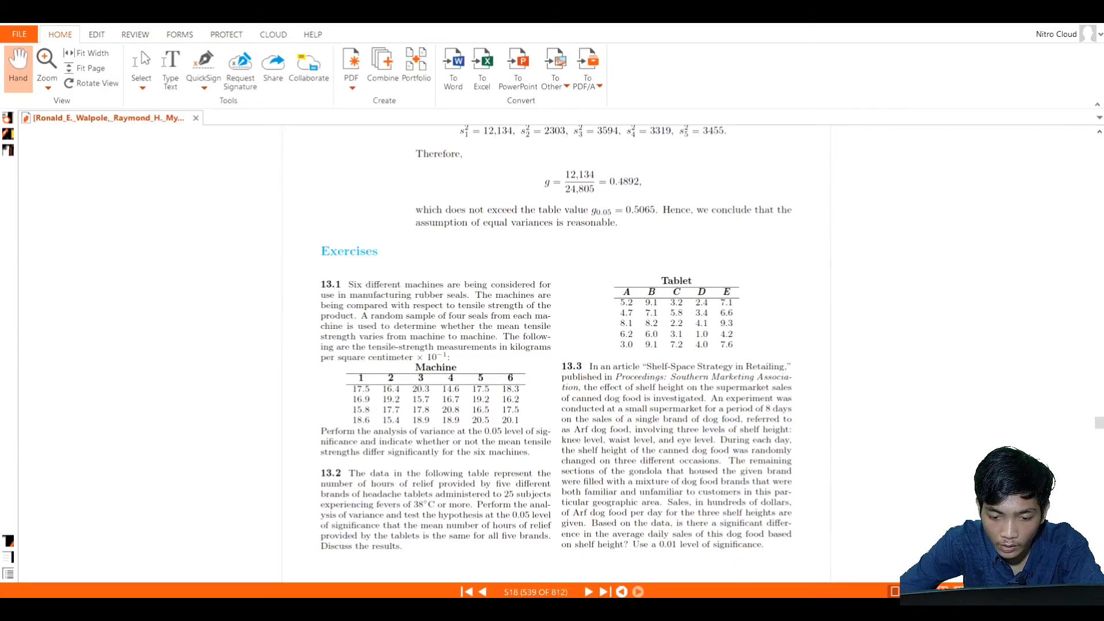
- Switch from the textbook in Nitro to the assignment PDF and underline exercise 13.2's Statistik Uji heading
key(alt+Tab)
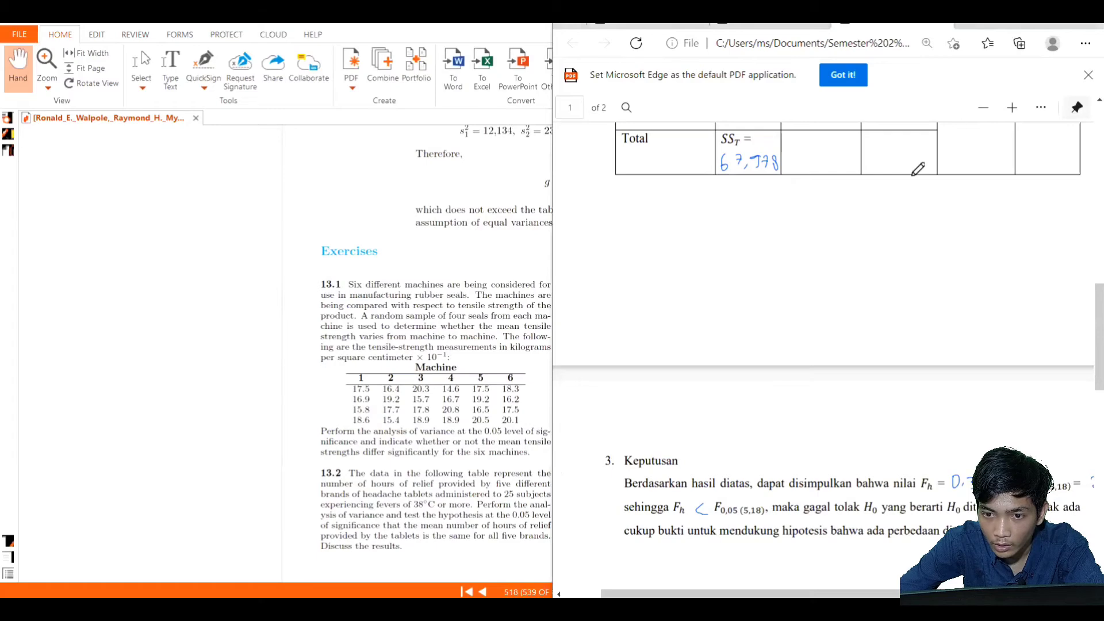
scroll(917, 168, down, 6)
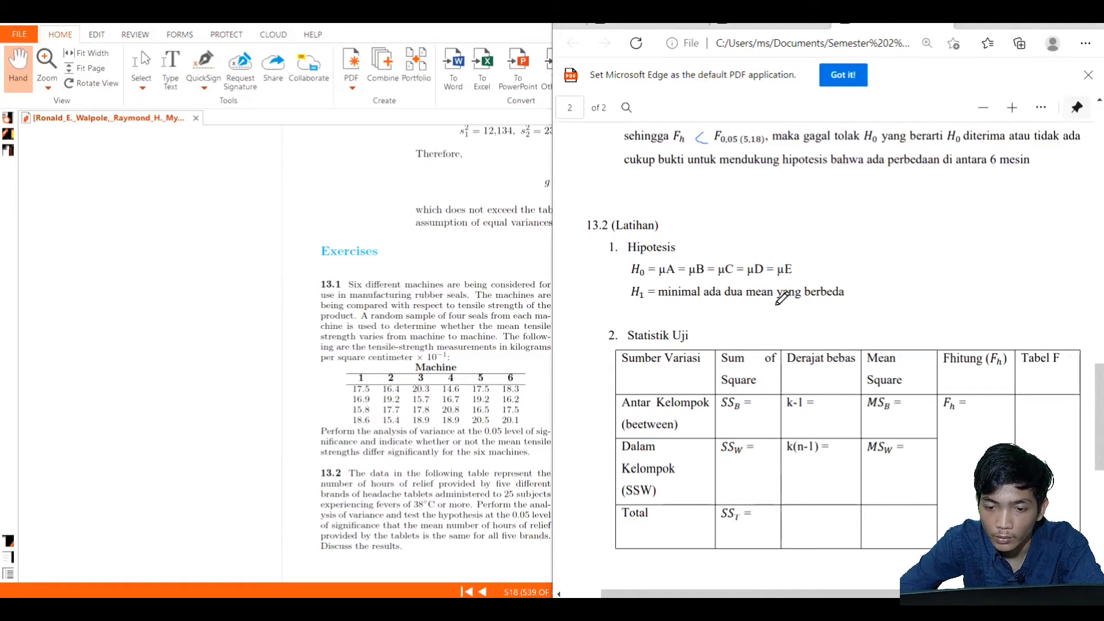
scroll(713, 290, down, 3)
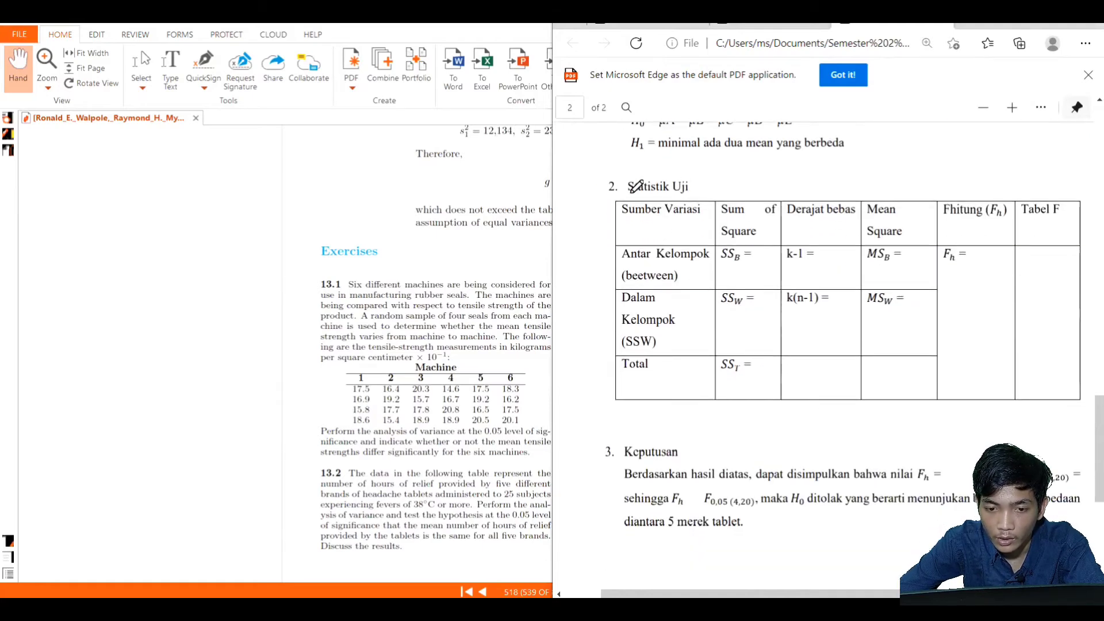
drag(629, 193, 688, 193)
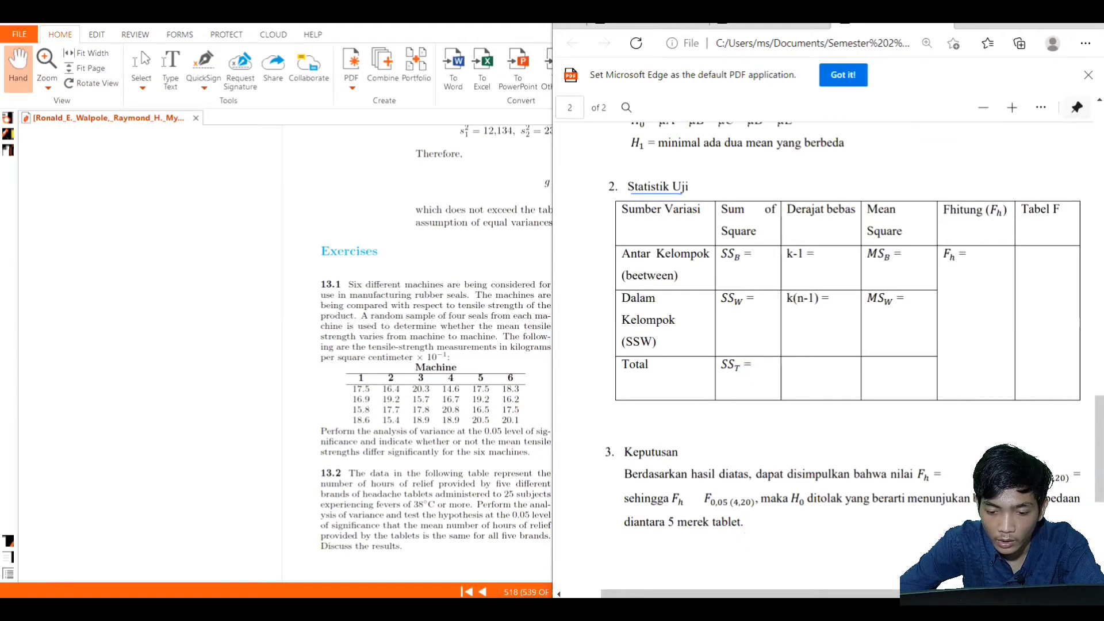
- Switch to the Tugas Video ANOVA workbook in Excel and open Sheet3 with the five tablets' data
click(758, 553)
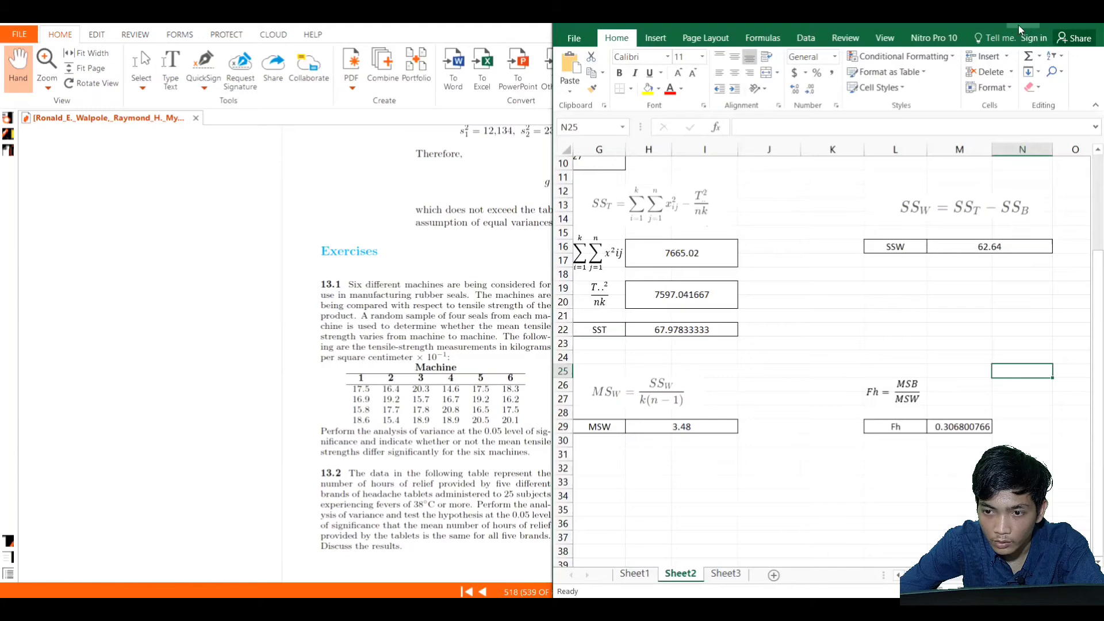
click(1064, 25)
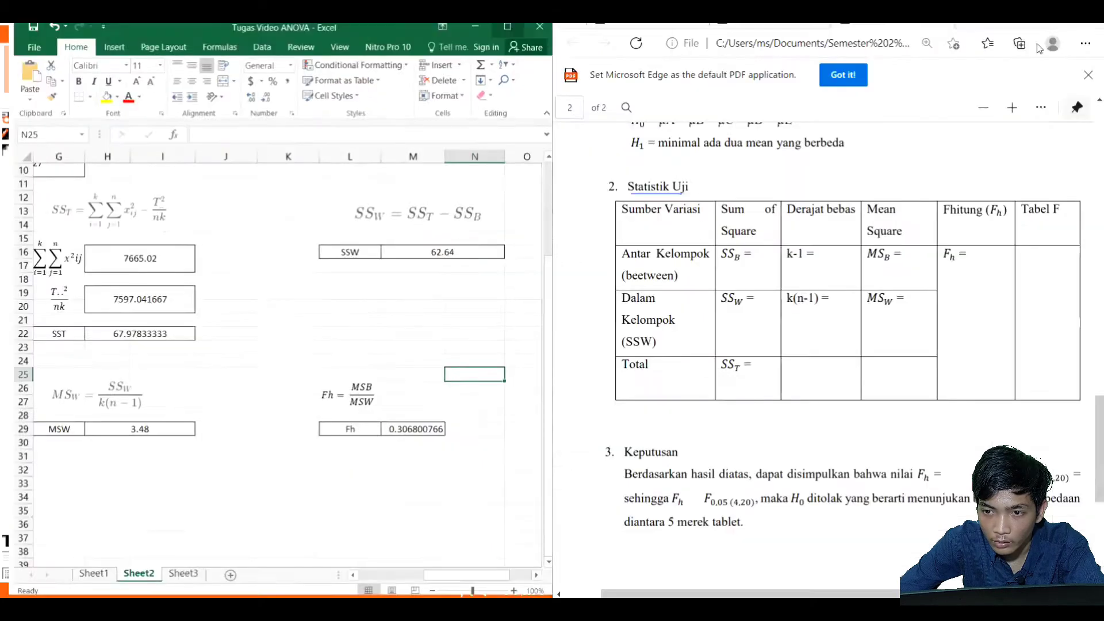
click(172, 573)
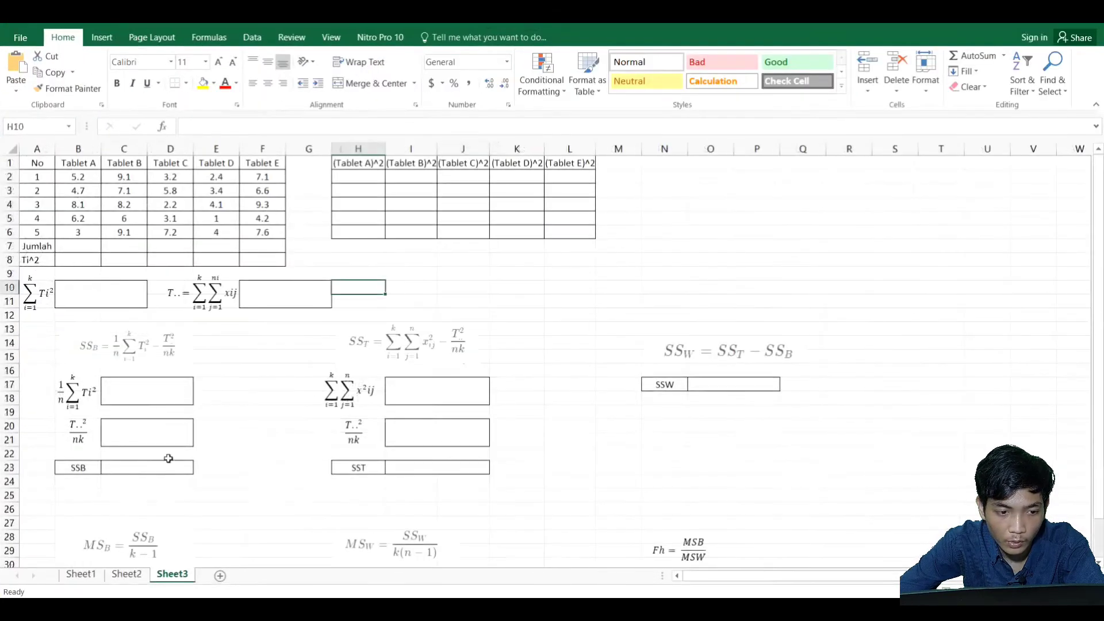
- Sum Tablet A's values B2:B6 in the Jumlah row and fill the formula across to Tablet E
click(83, 247)
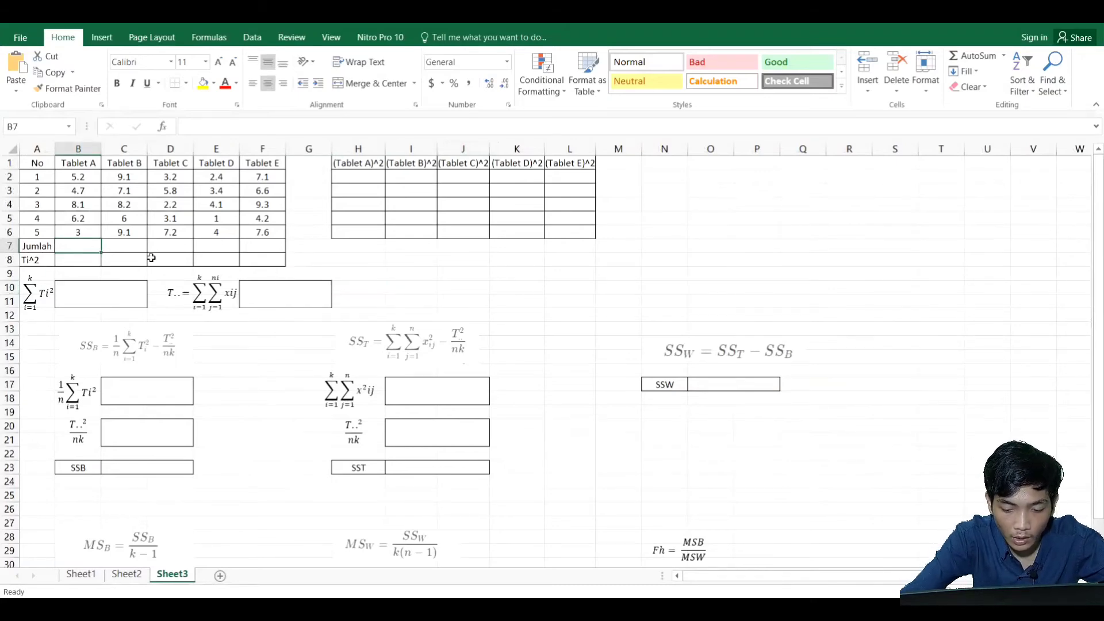
text(=SUM)
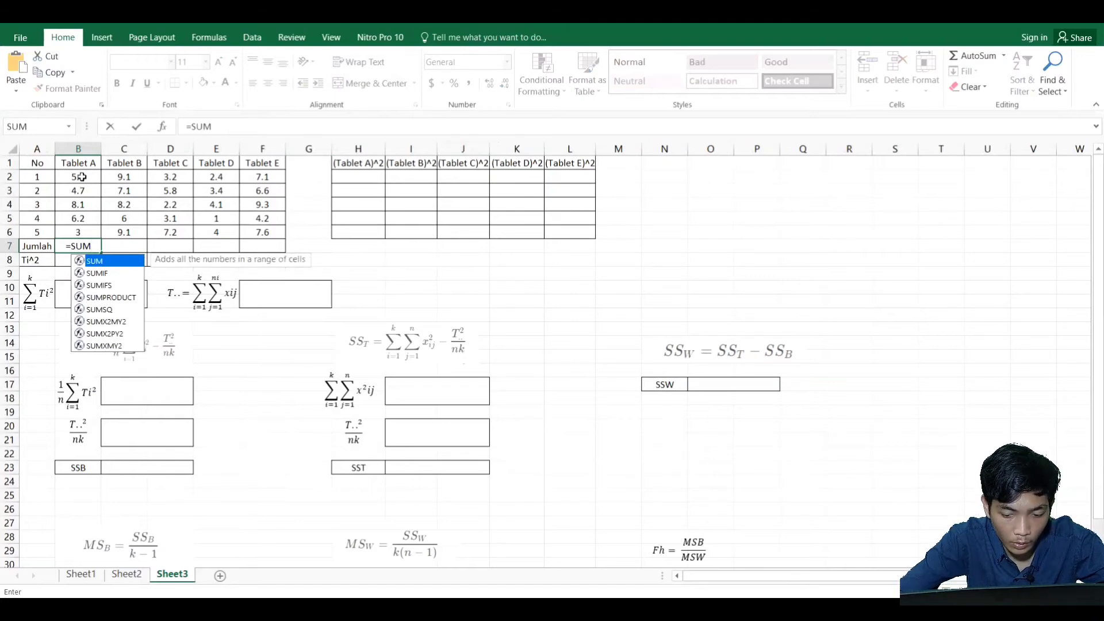
text(()
drag(82, 176, 82, 231)
key(Return)
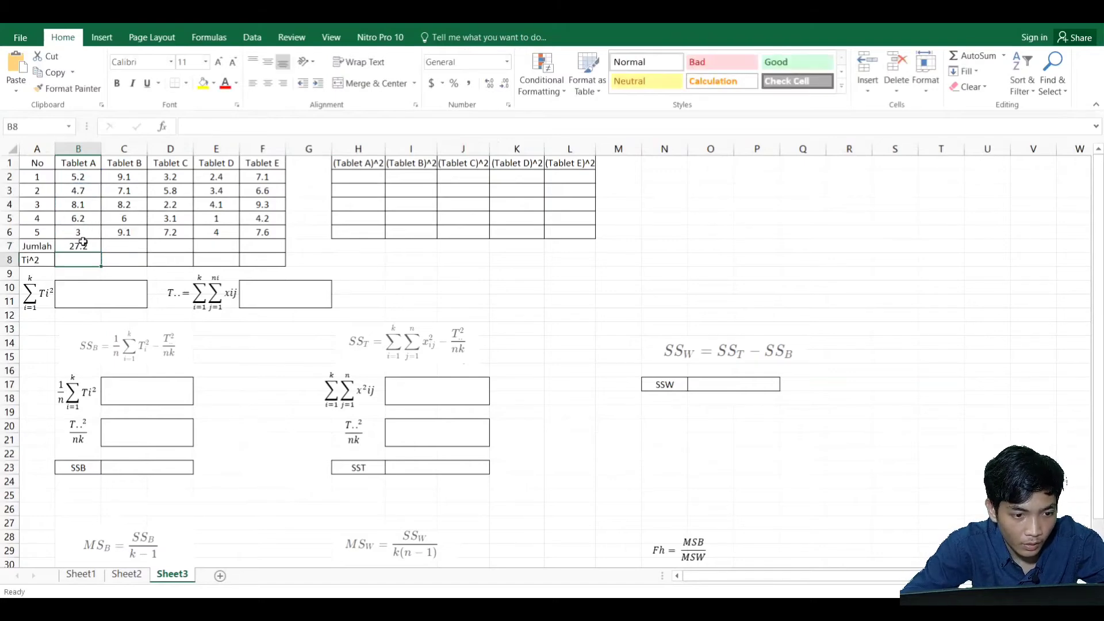
click(83, 247)
drag(100, 254, 282, 248)
- Square Tablet A's Jumlah in the Ti^2 row with =B7^2 and fill the formula across to Tablet E
click(79, 259)
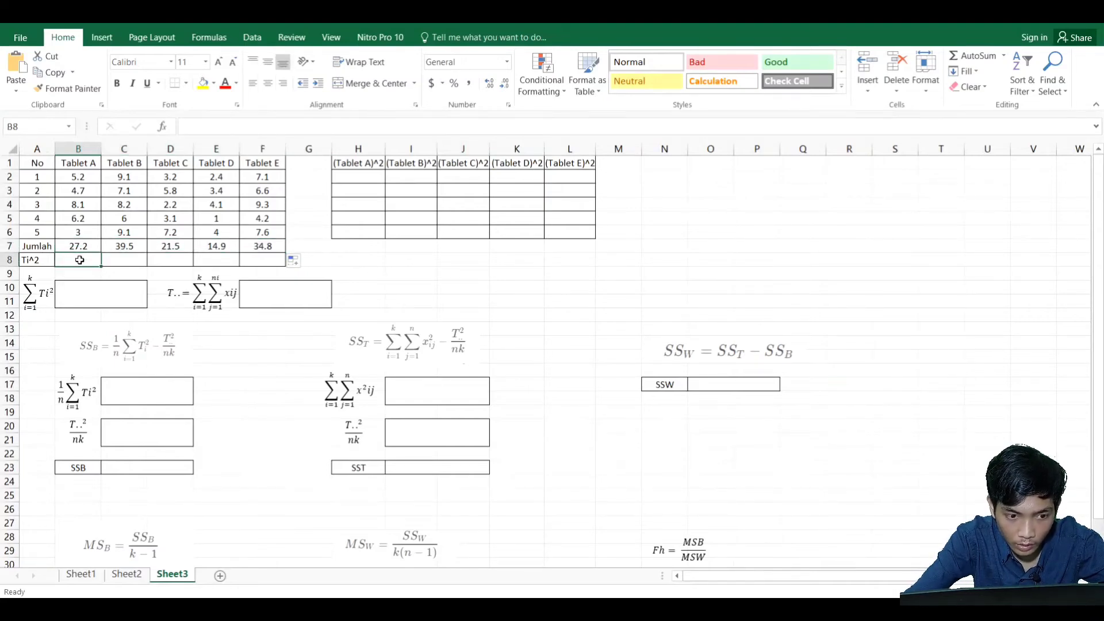
text(=)
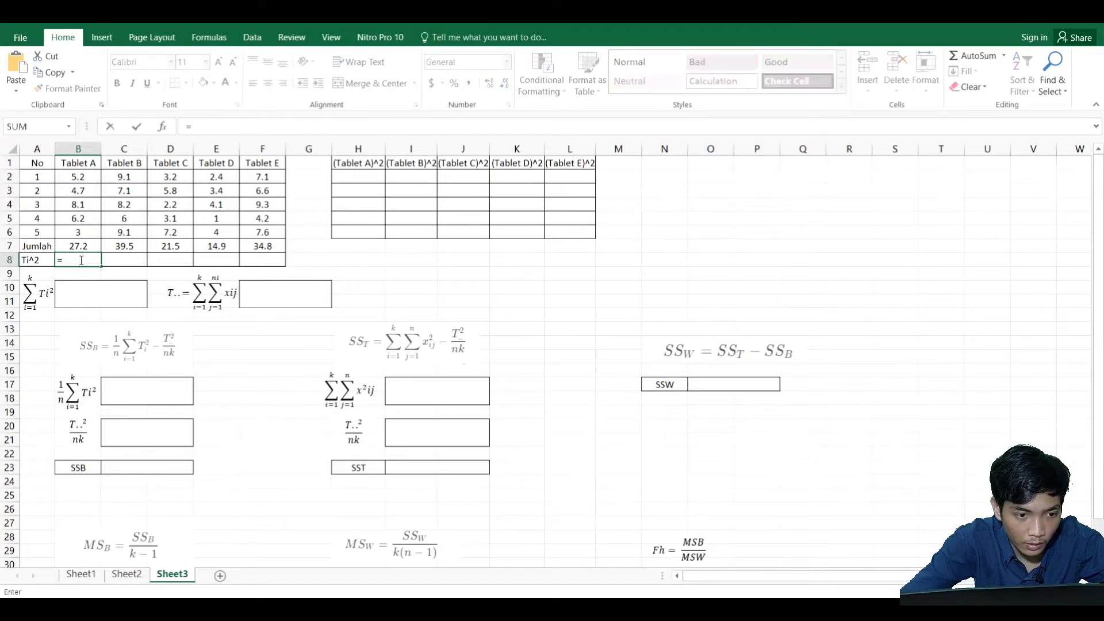
click(92, 247)
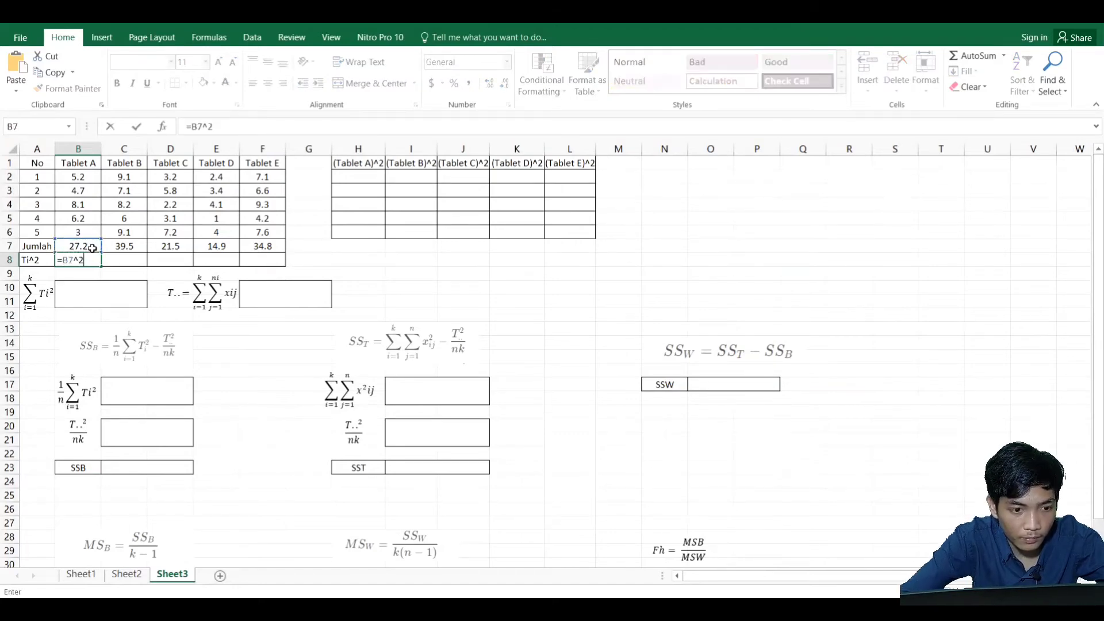
key(Return)
click(81, 258)
drag(102, 266, 270, 265)
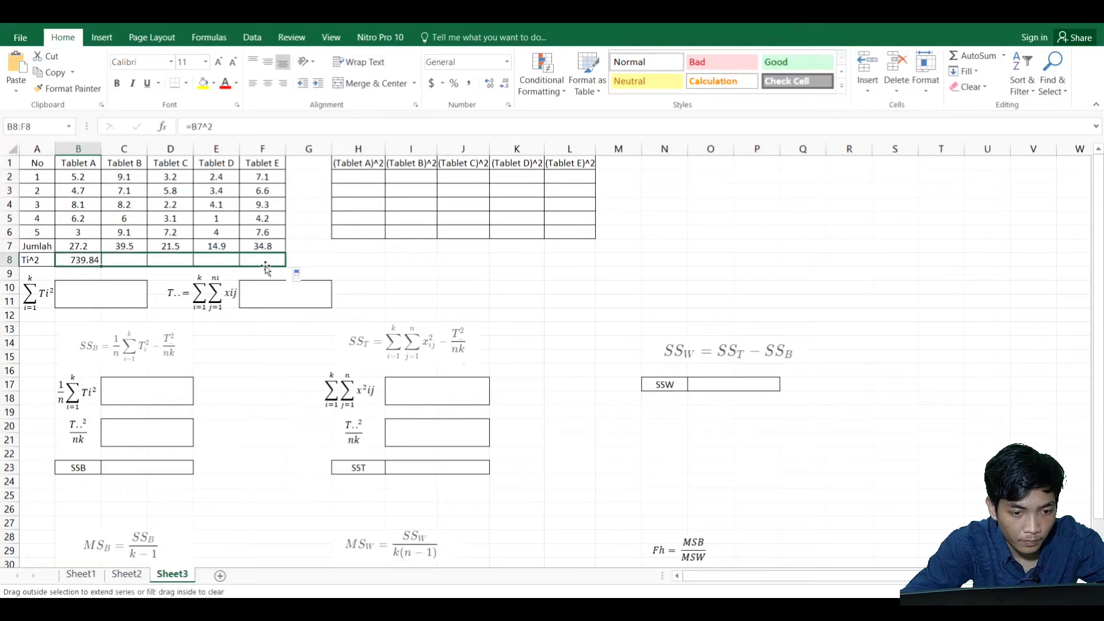
- Sum the Ti^2 row in the ΣTi² box B10 with =SUM(B8:F8) and centre the cell vertically
click(107, 290)
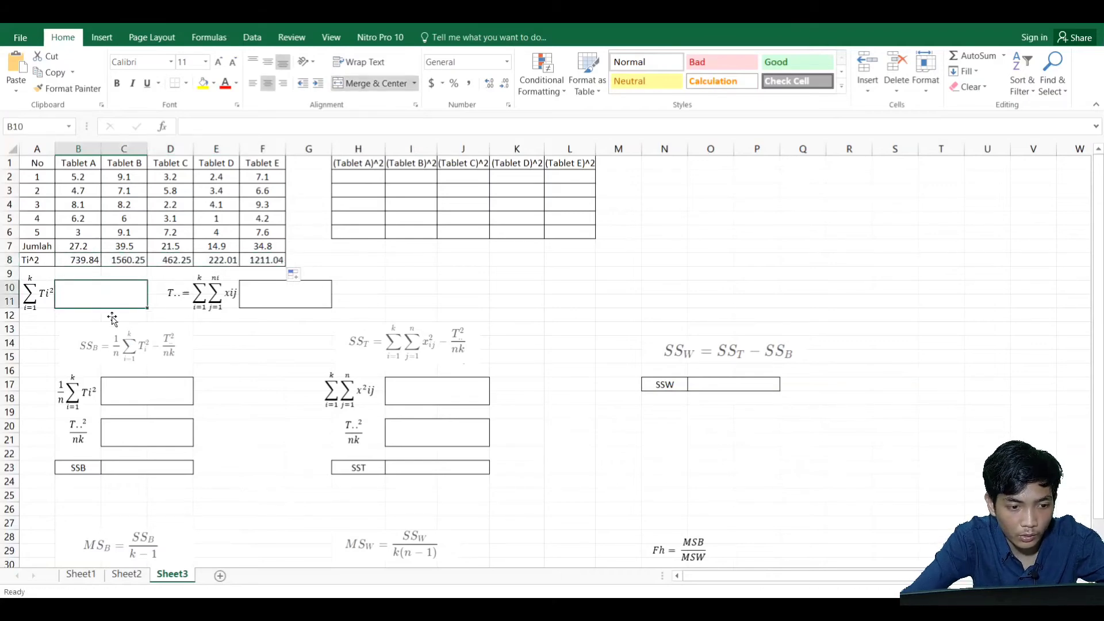
text(=)
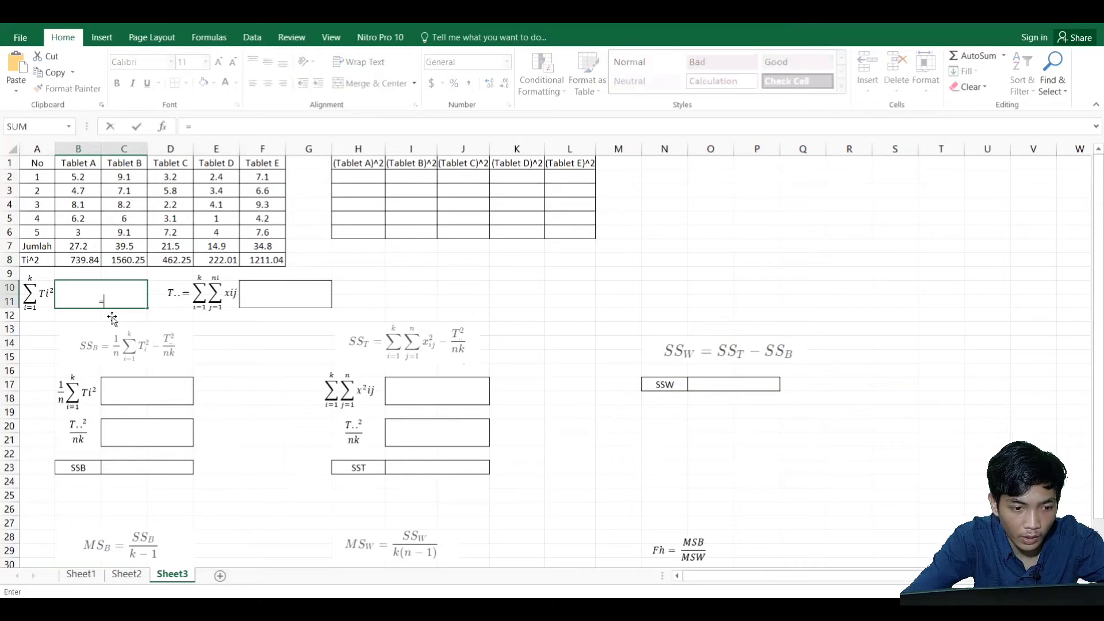
click(90, 260)
key(BackSpace)
key(BackSpace)
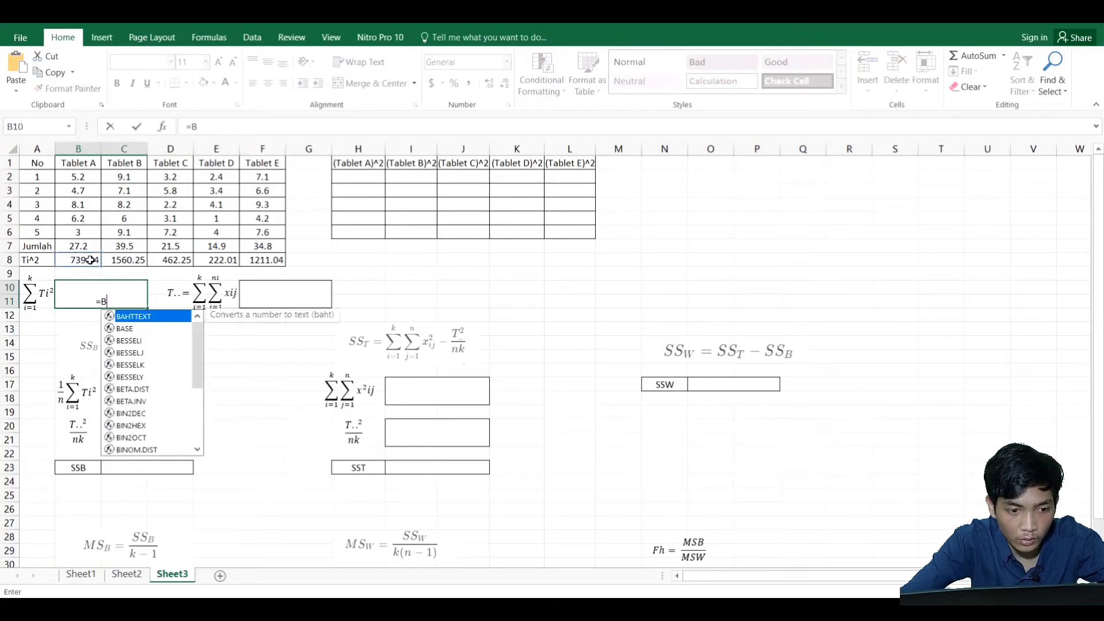
text(SUM()
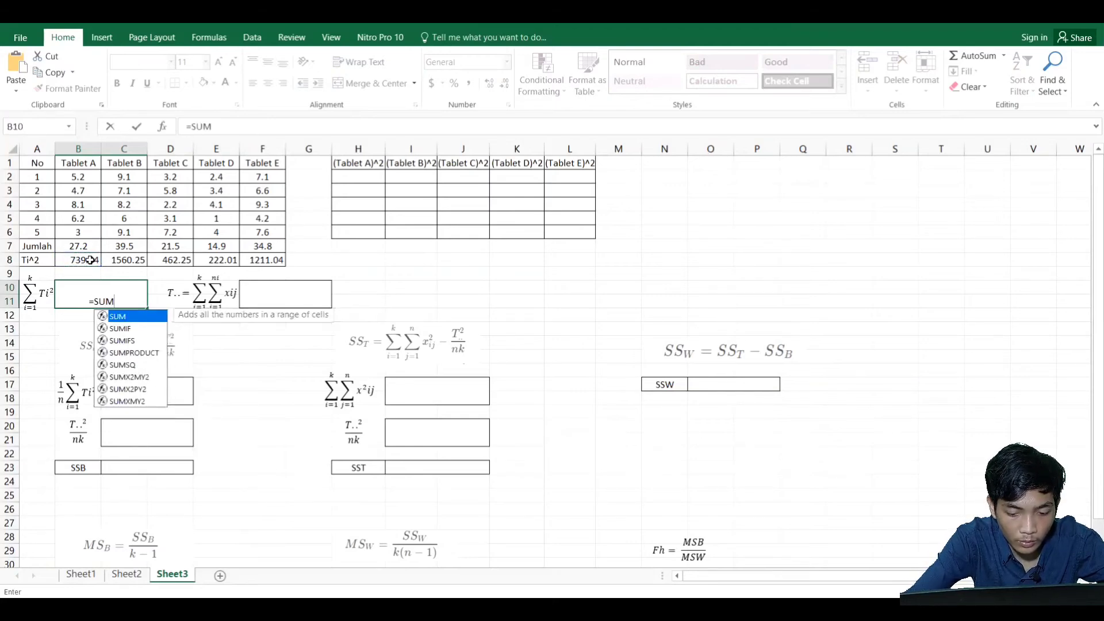
drag(171, 260, 267, 260)
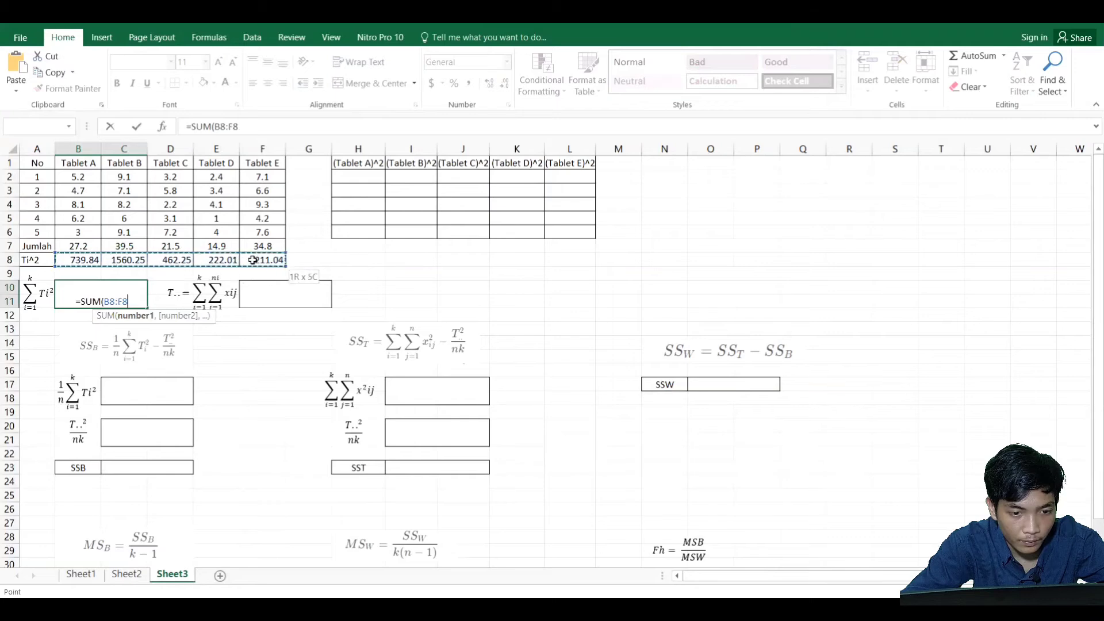
key(Return)
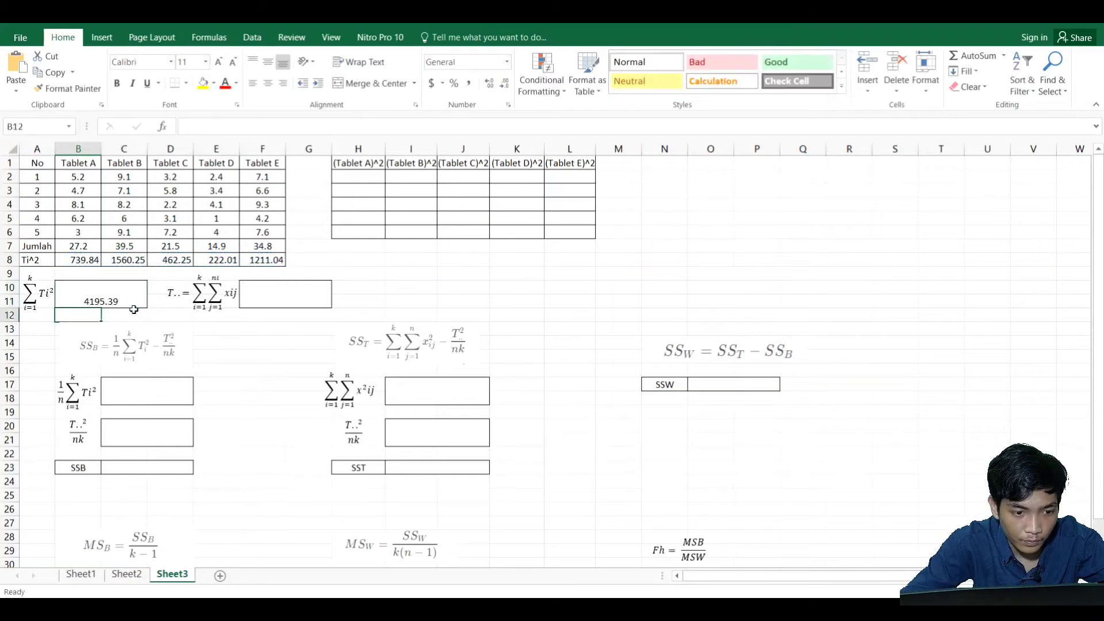
click(268, 67)
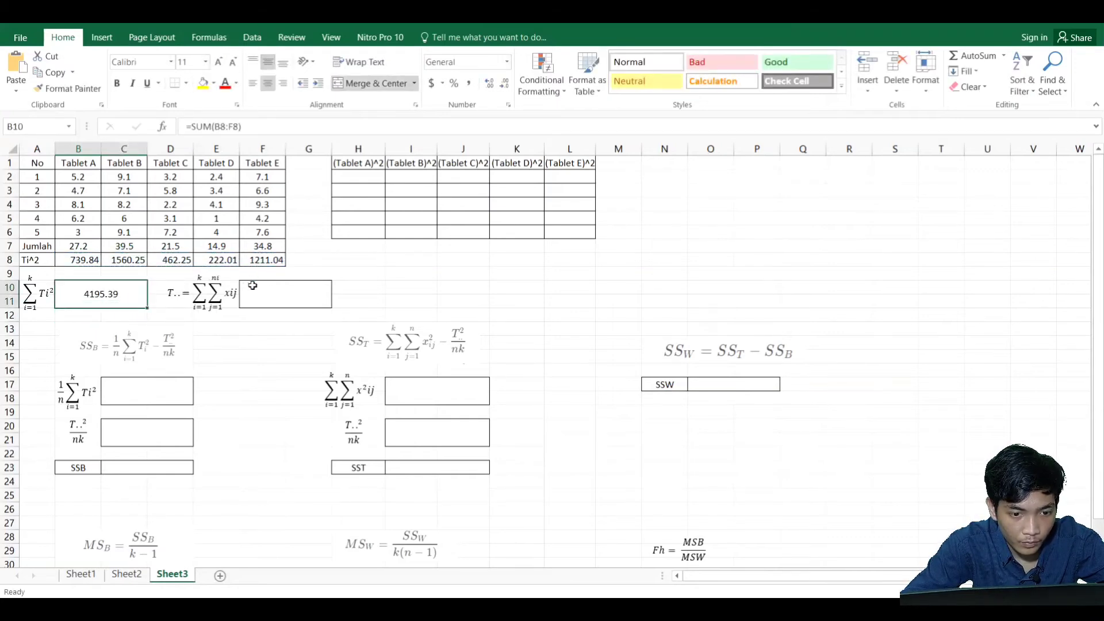
- Calculate the grand total T.. in box F10 with =SUM(B2:F6) and centre the cell vertically
click(271, 292)
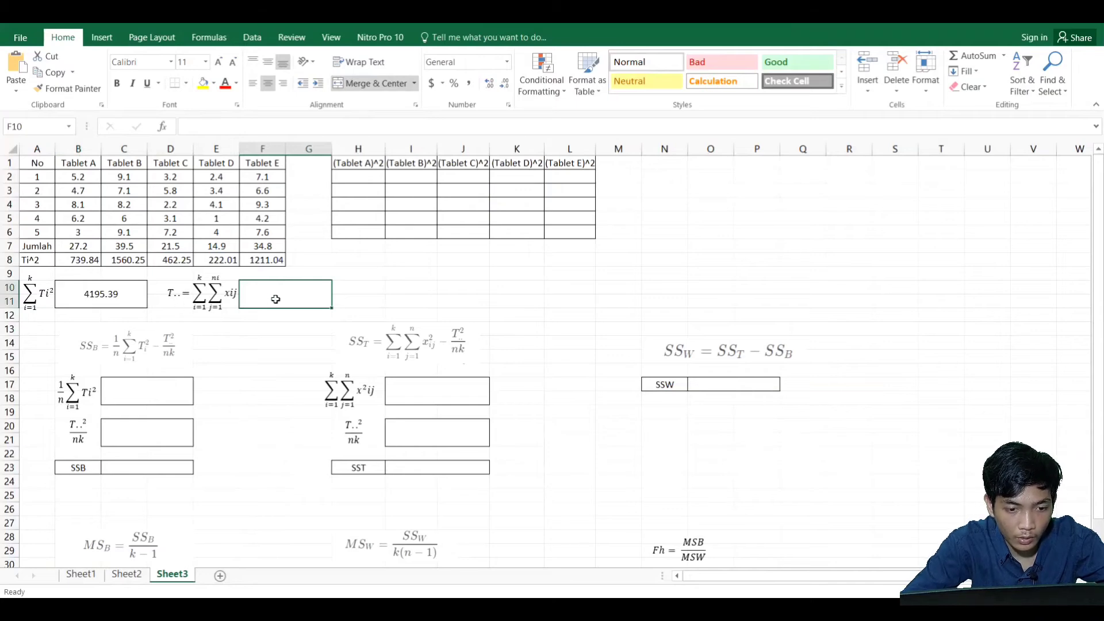
text(=)
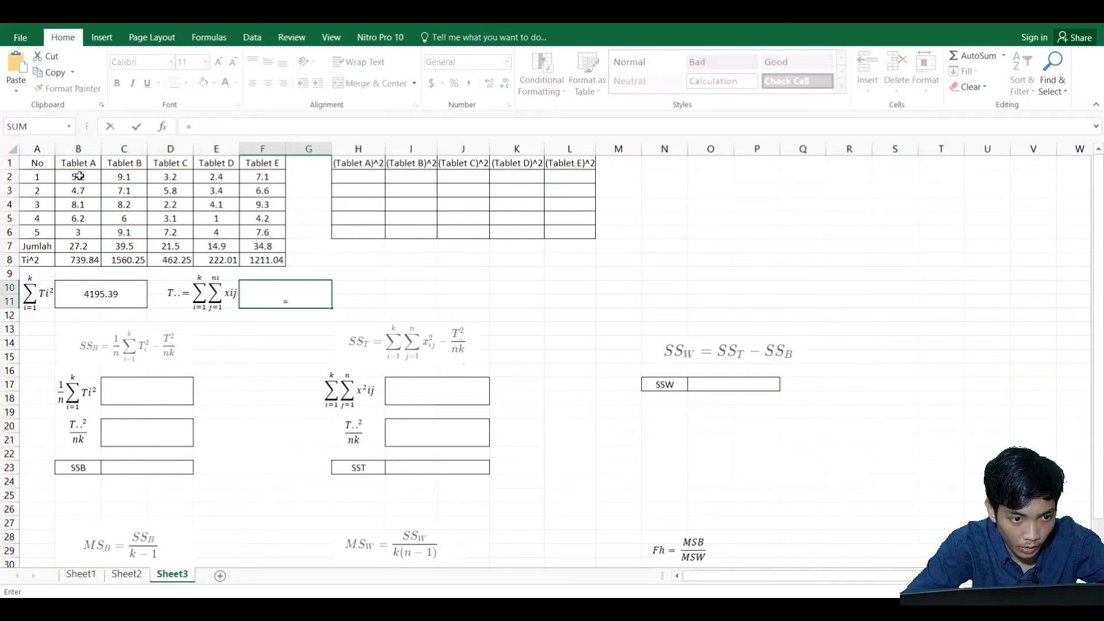
drag(78, 175, 249, 230)
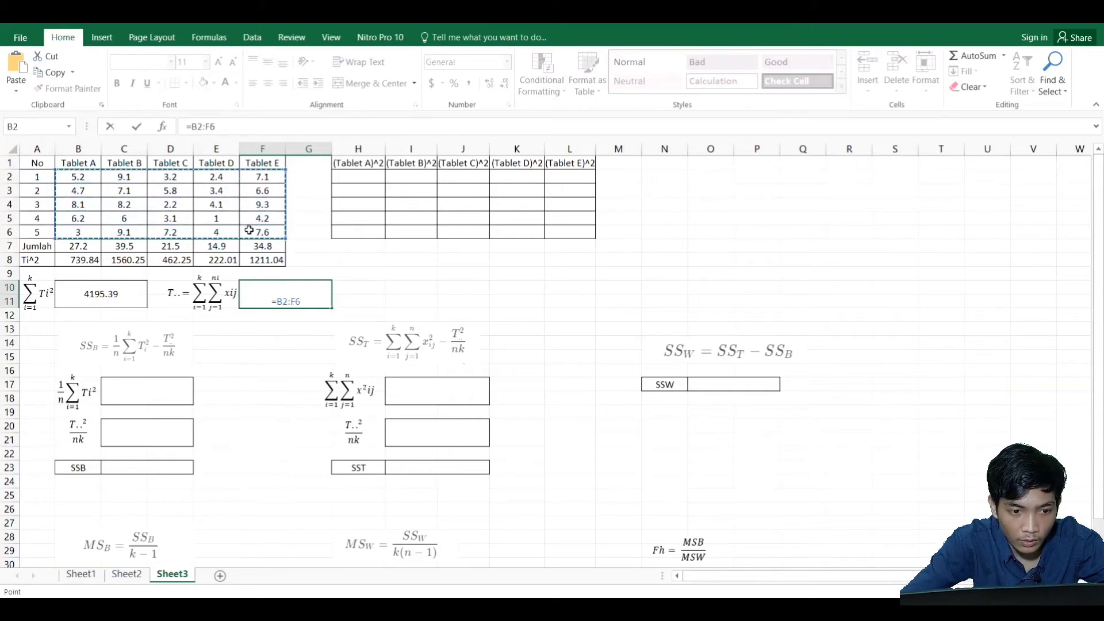
click(319, 301)
key(BackSpace)
key(BackSpace)
key(BackSpace)
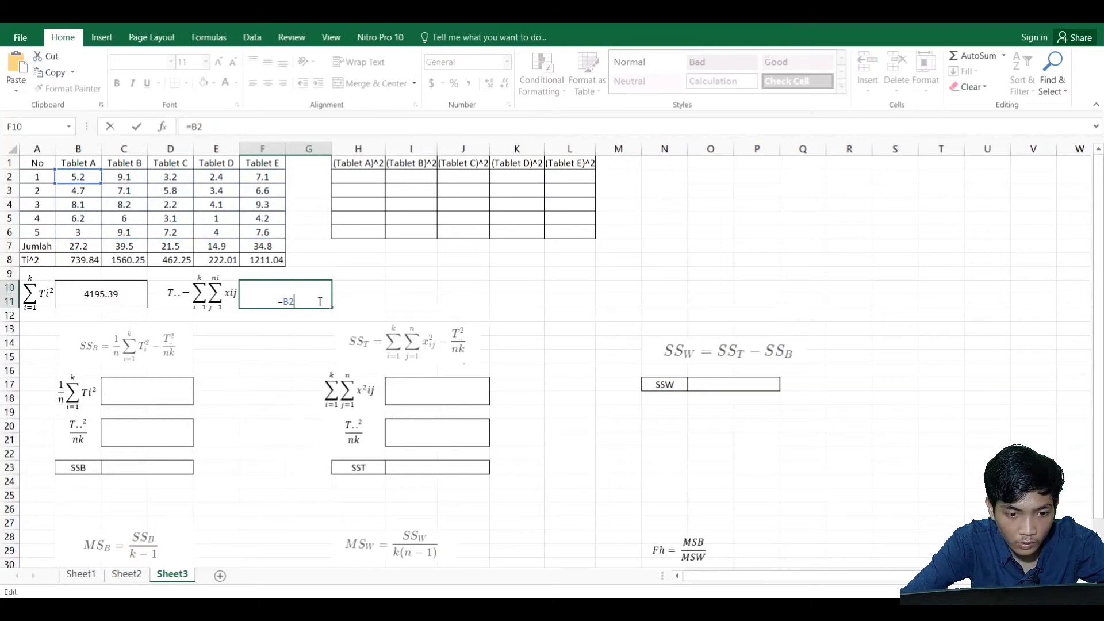
key(BackSpace)
key(BackSpace)
text(SUM)
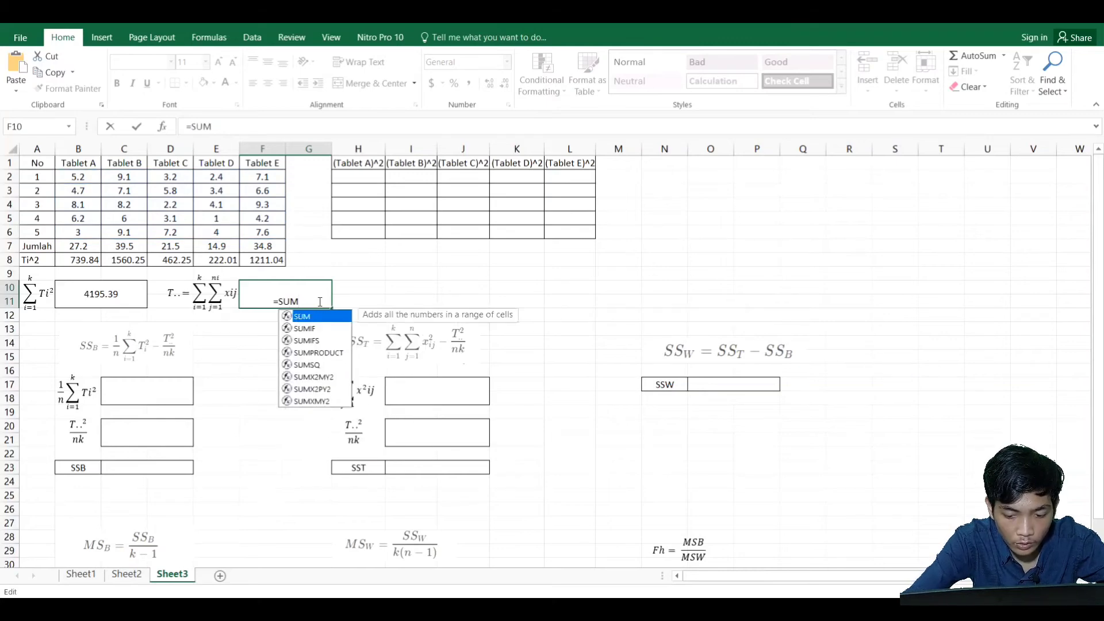
text(()
drag(88, 178, 255, 230)
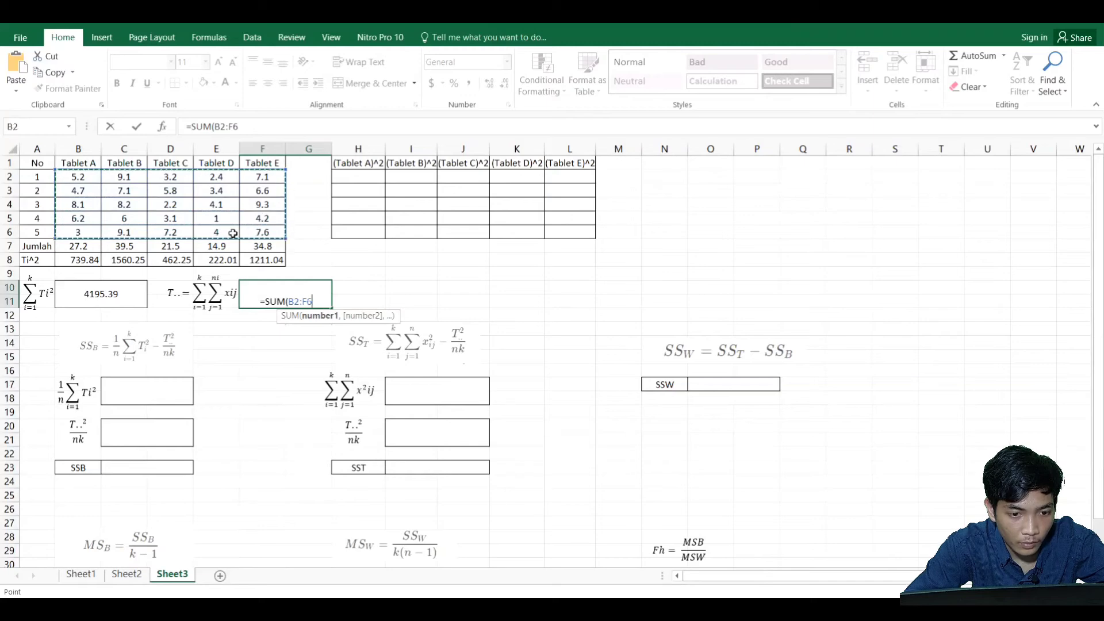
key(Return)
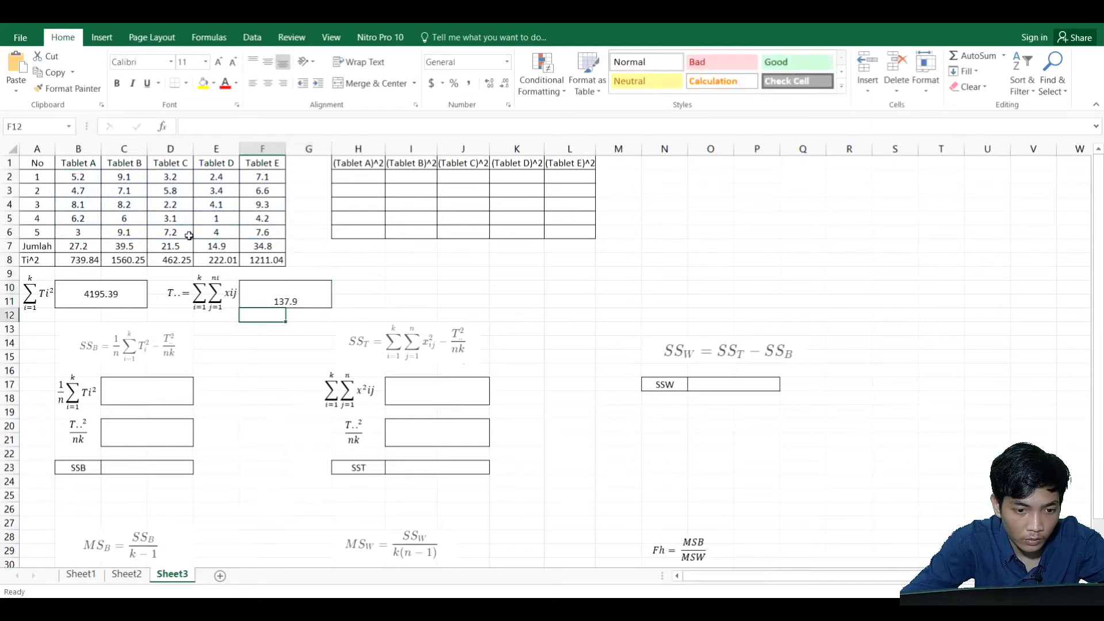
click(293, 300)
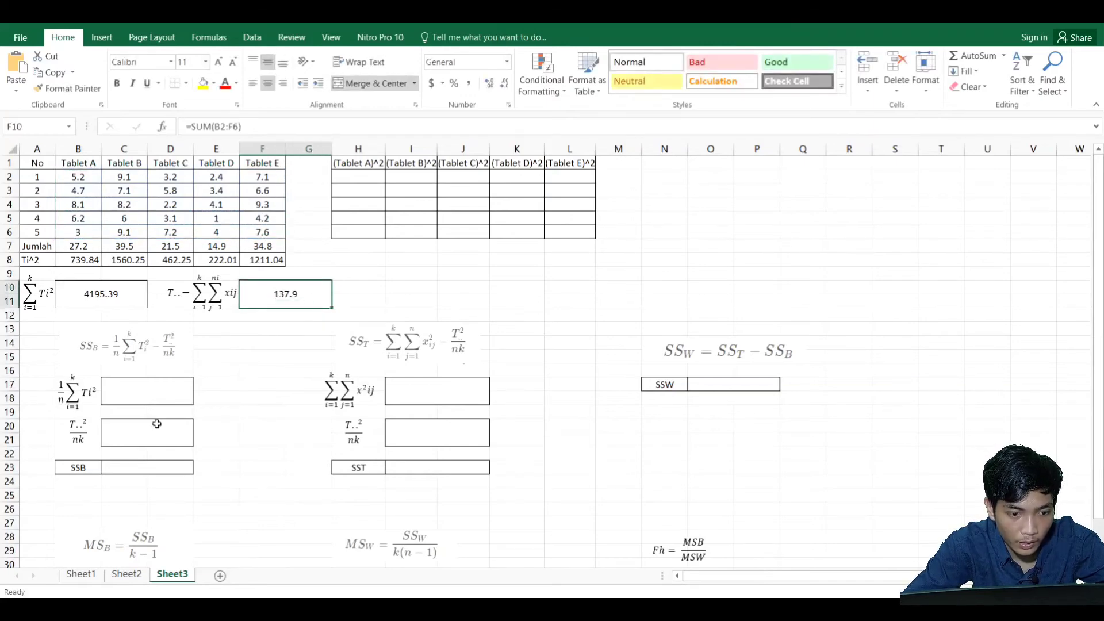
- Calculate the 1/n ΣTi² term of SSB in box C17 with =B10/5 and centre it vertically
click(157, 393)
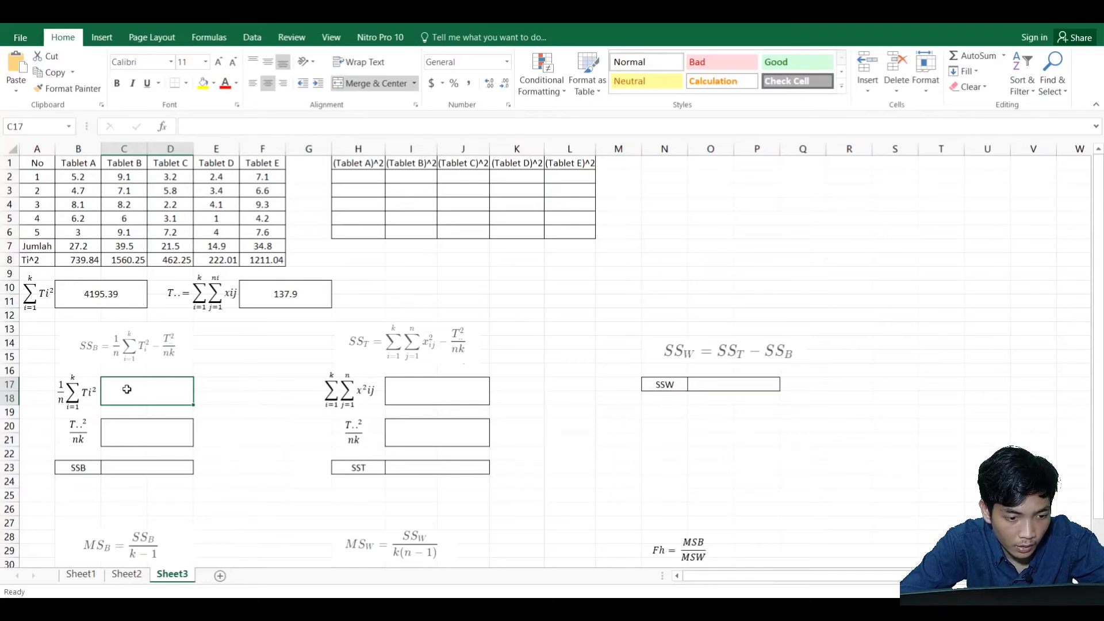
double_click(127, 388)
text(=)
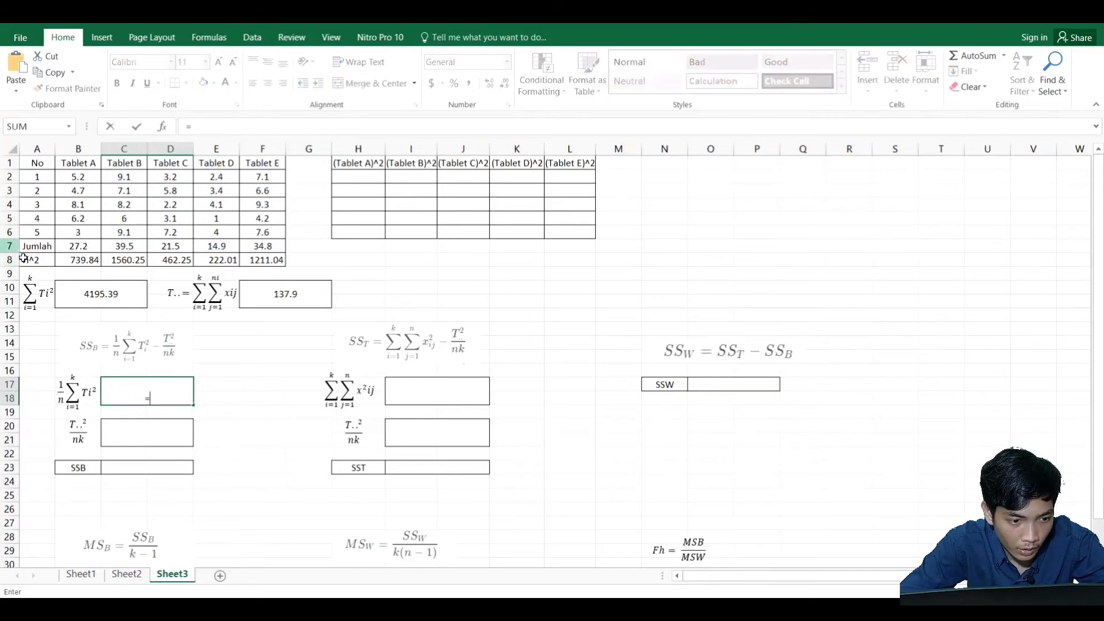
click(76, 297)
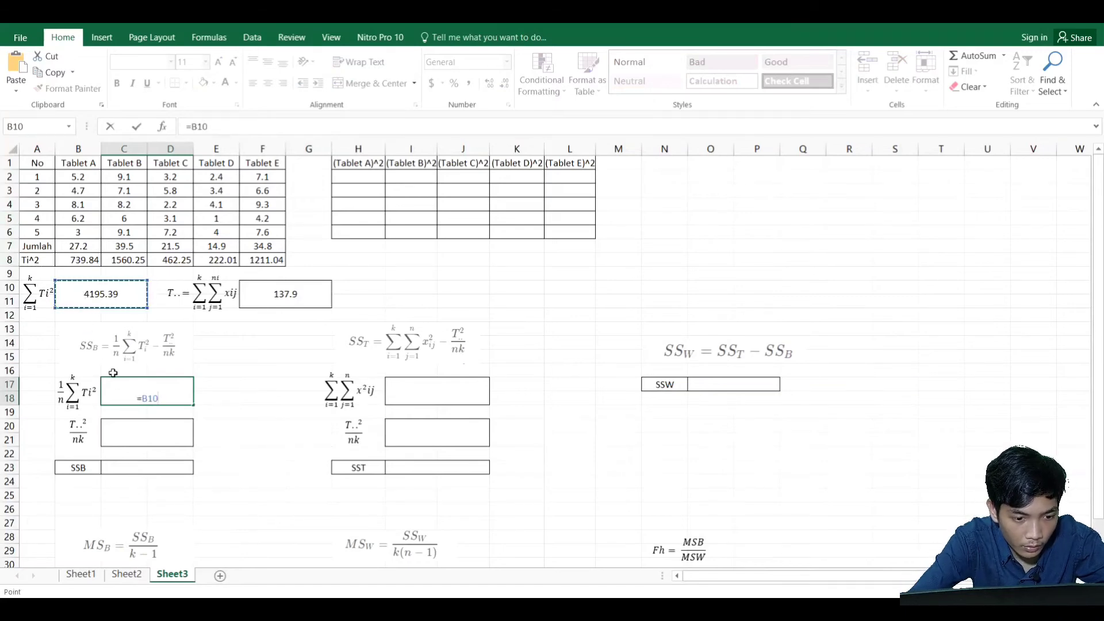
text(/)
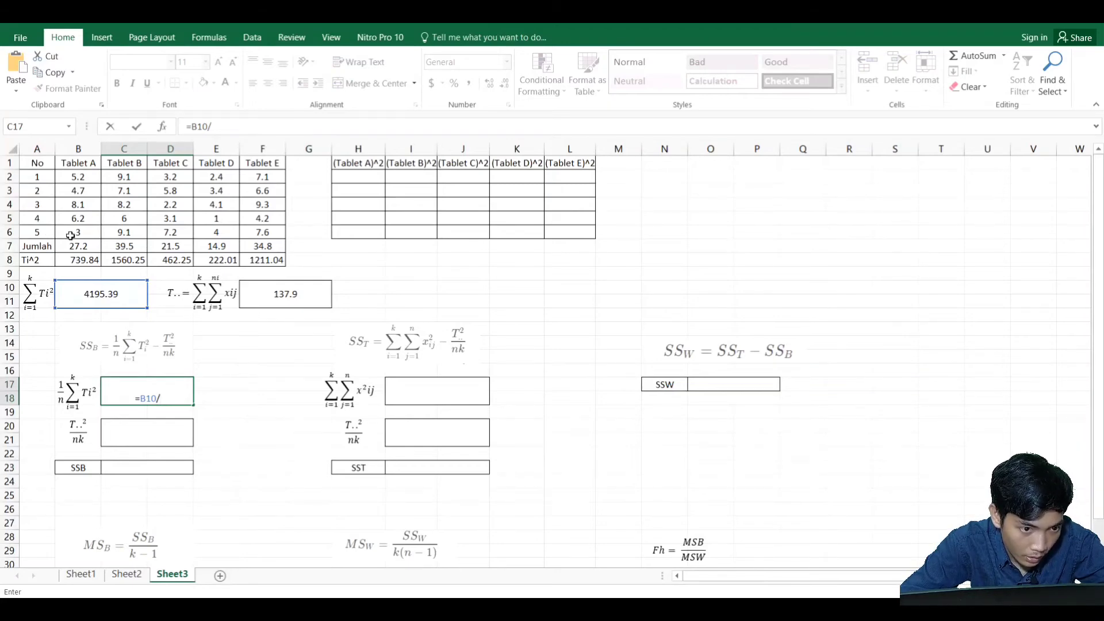
text(5)
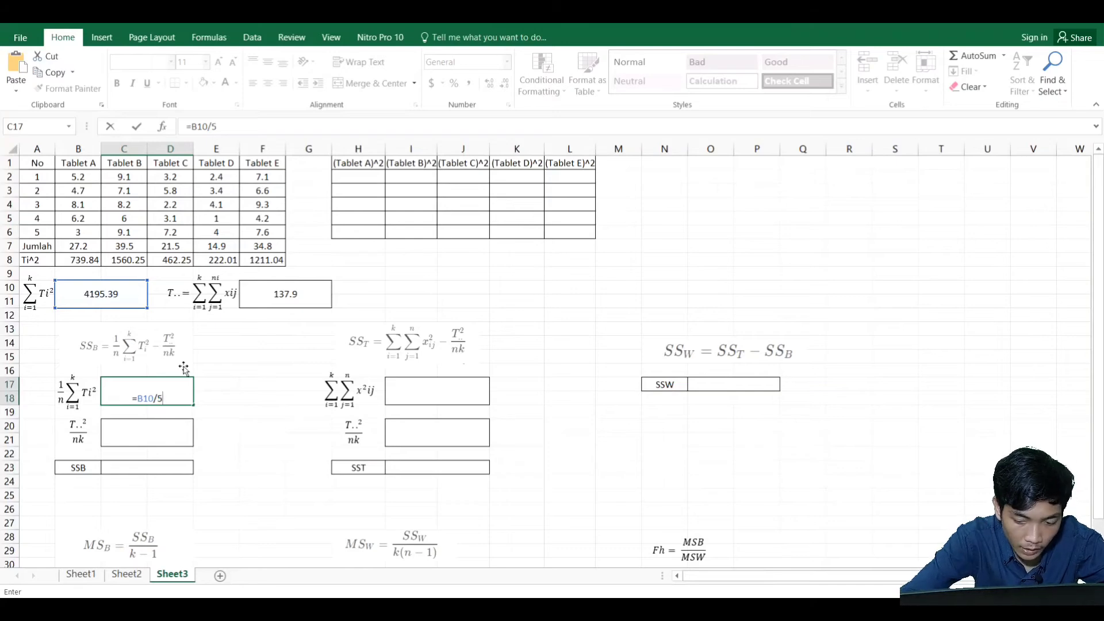
key(ctrl+Return)
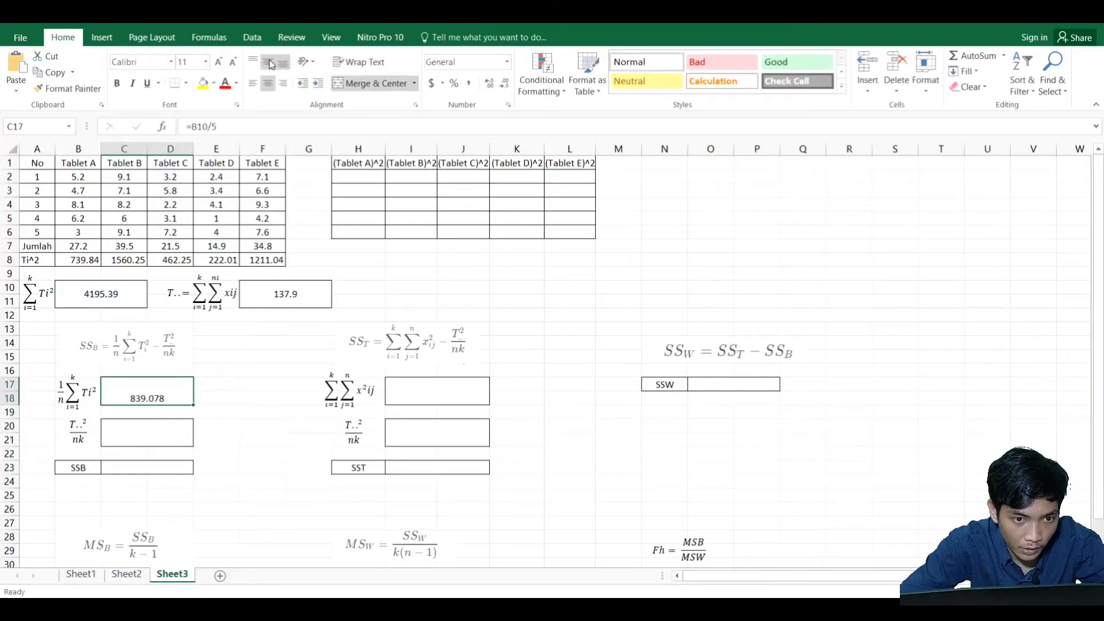
- Calculate the T..²/nk term of SSB in box C20 with =F10^2/25 and centre it vertically
click(152, 437)
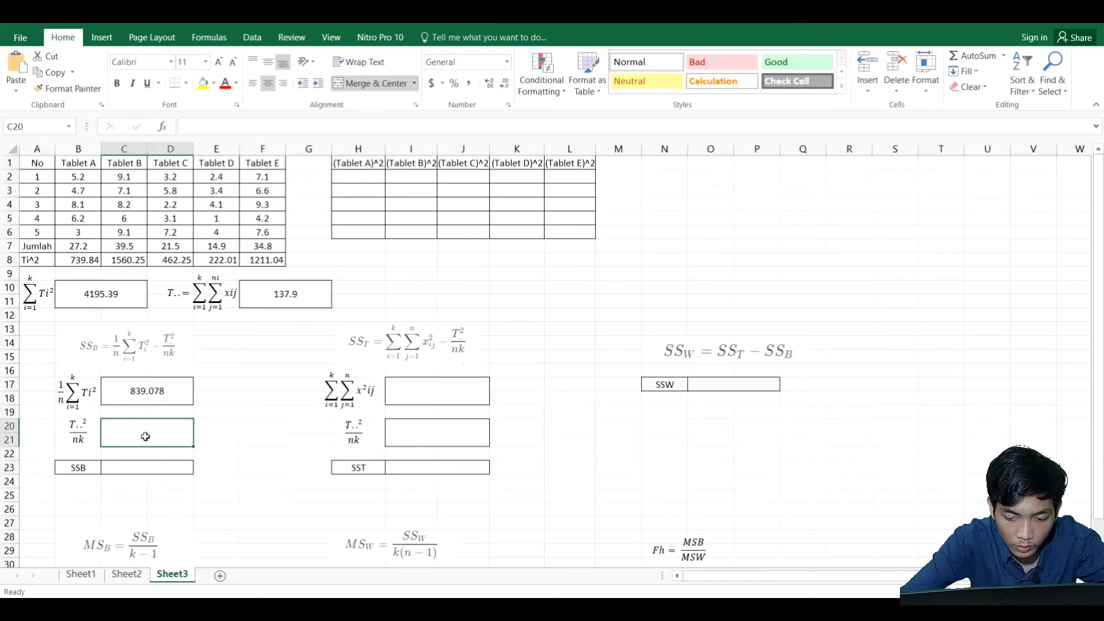
text(=)
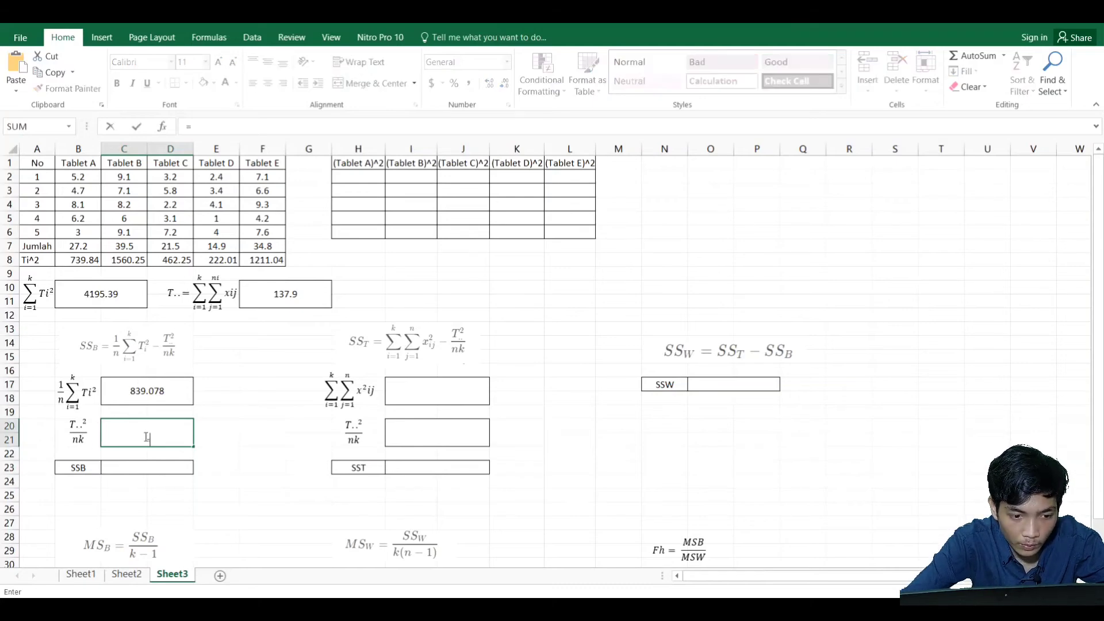
click(264, 293)
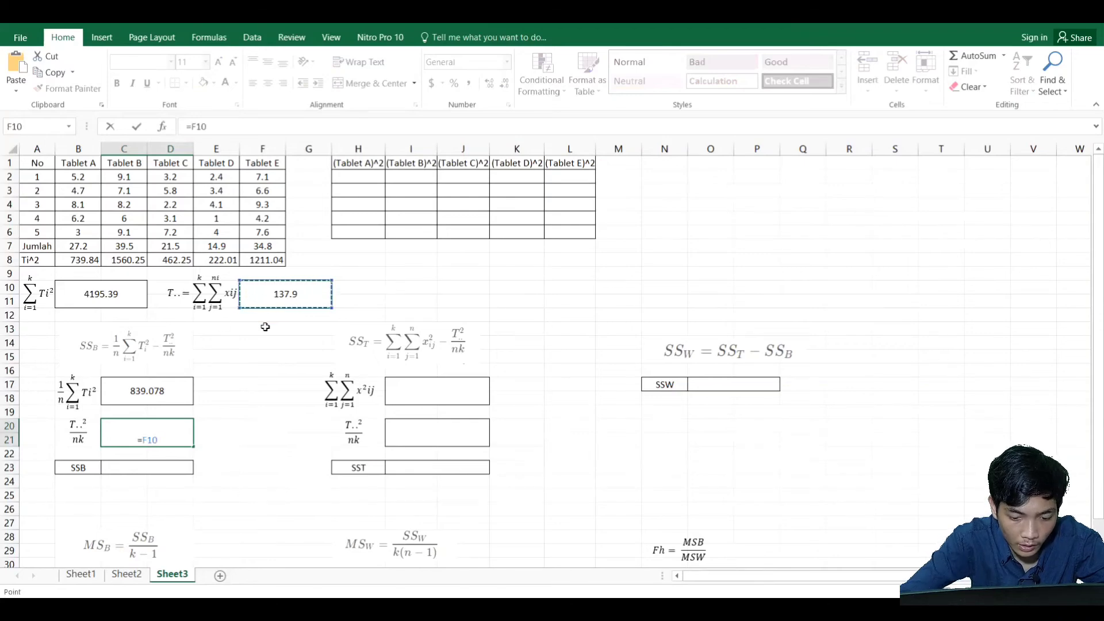
text(^2/)
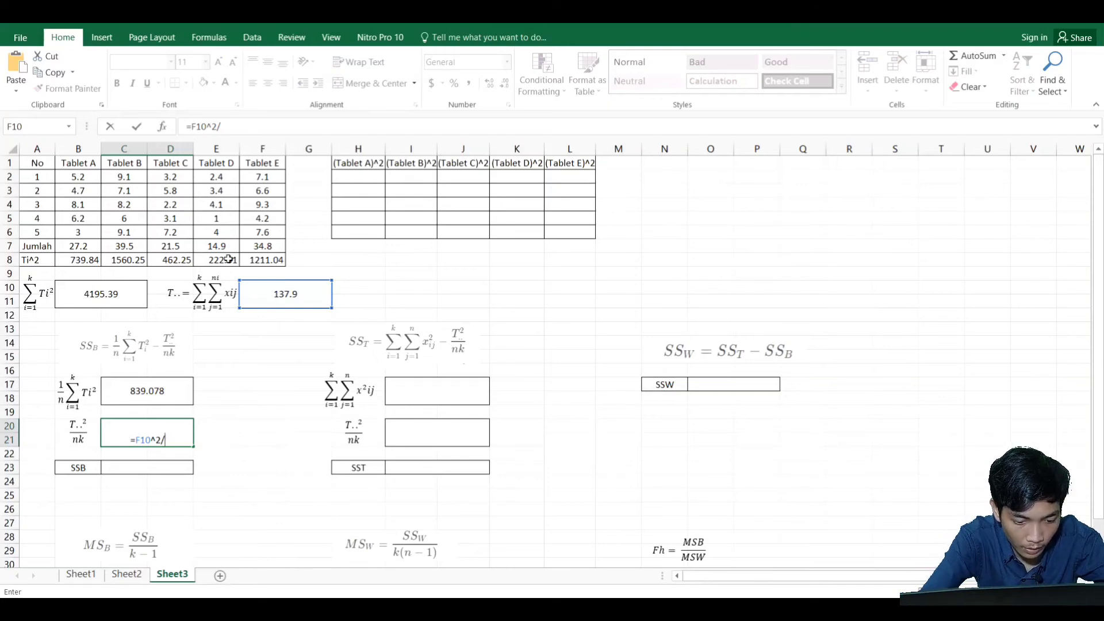
text(25)
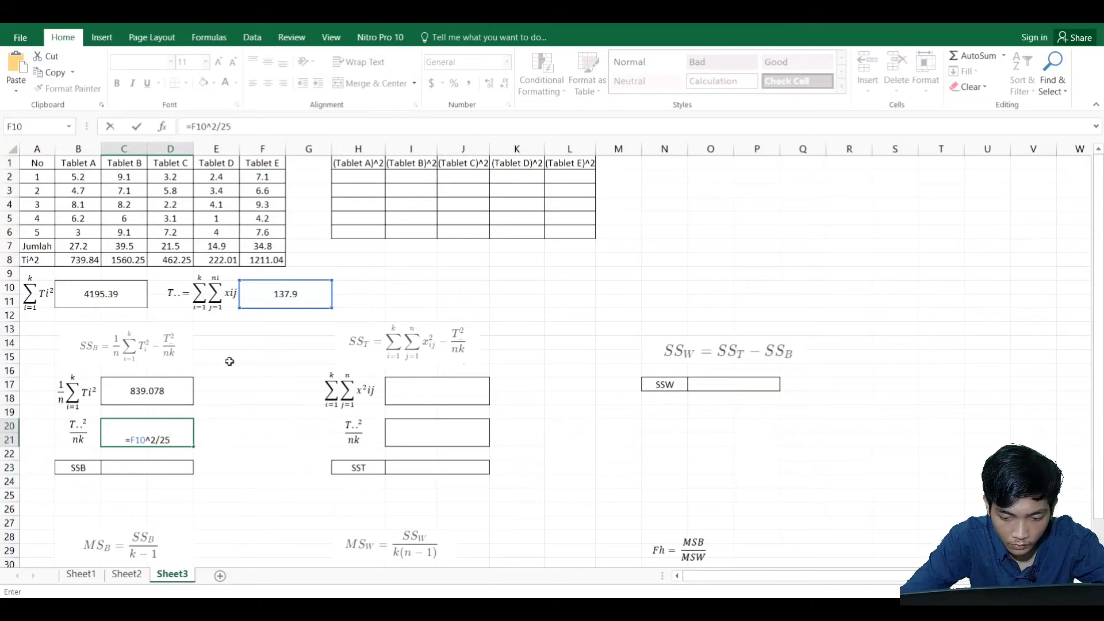
key(Return)
click(130, 440)
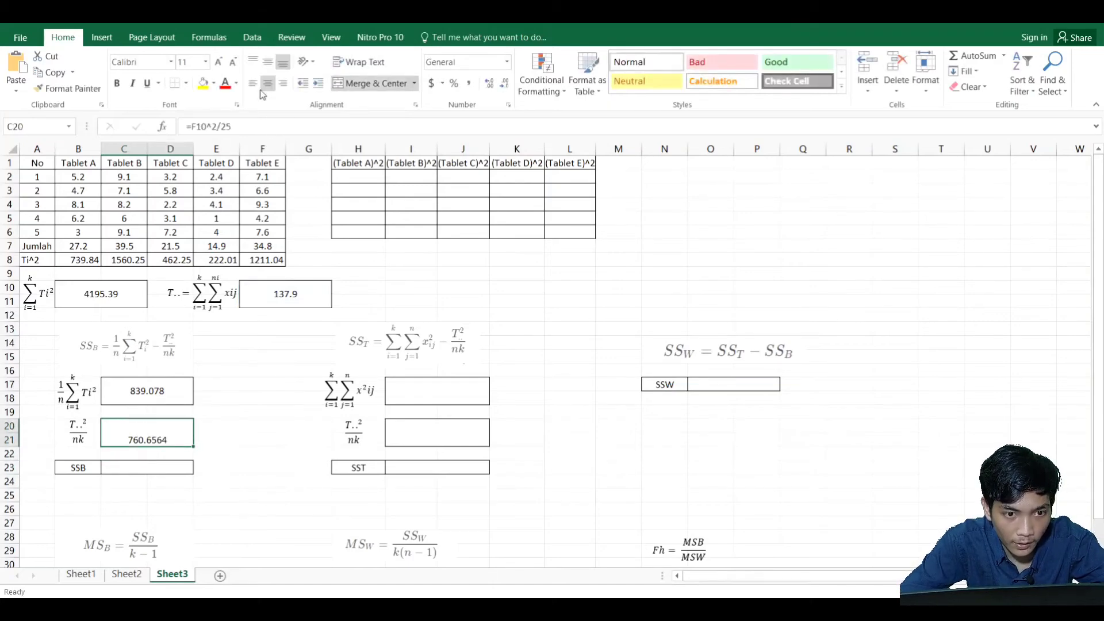
- Calculate SSB in cell C23 as the difference of its two terms with =C17-C20
click(169, 467)
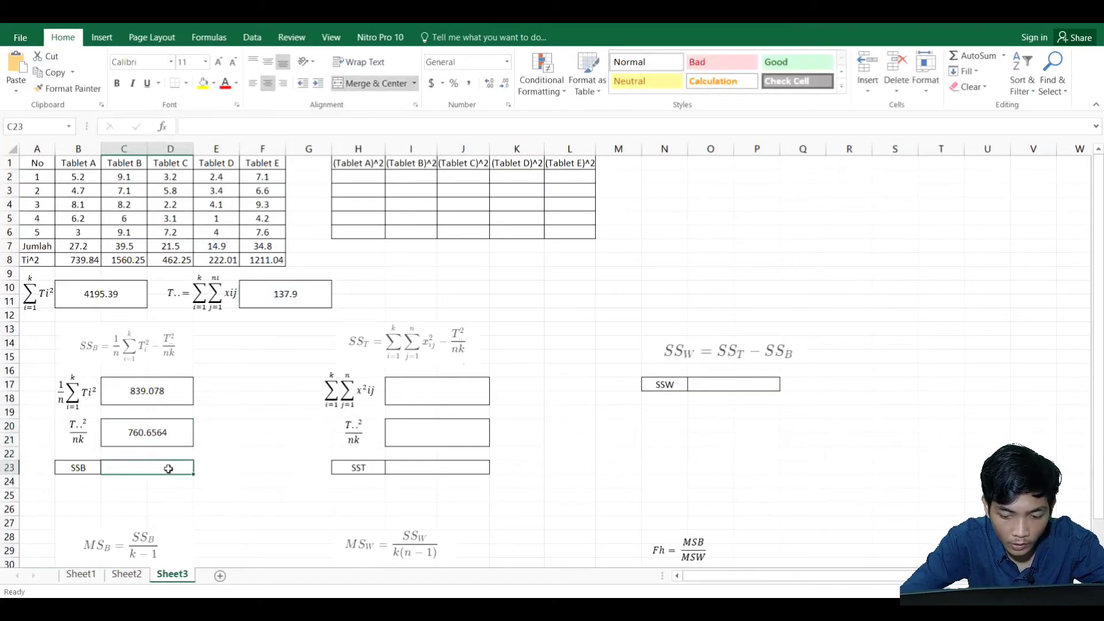
text(=)
click(170, 396)
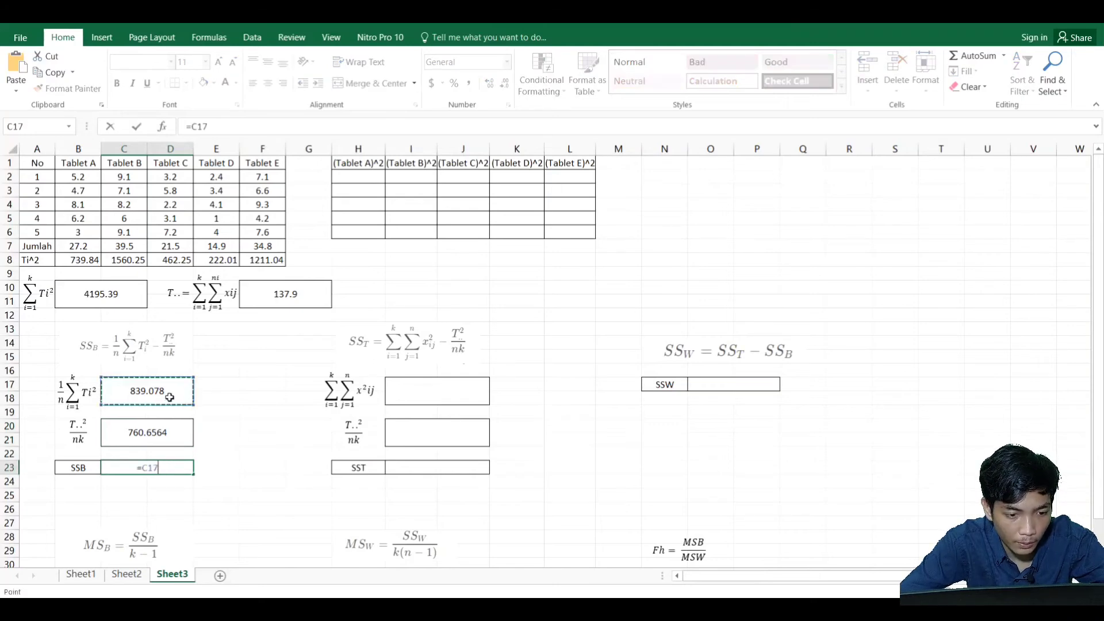
text(-)
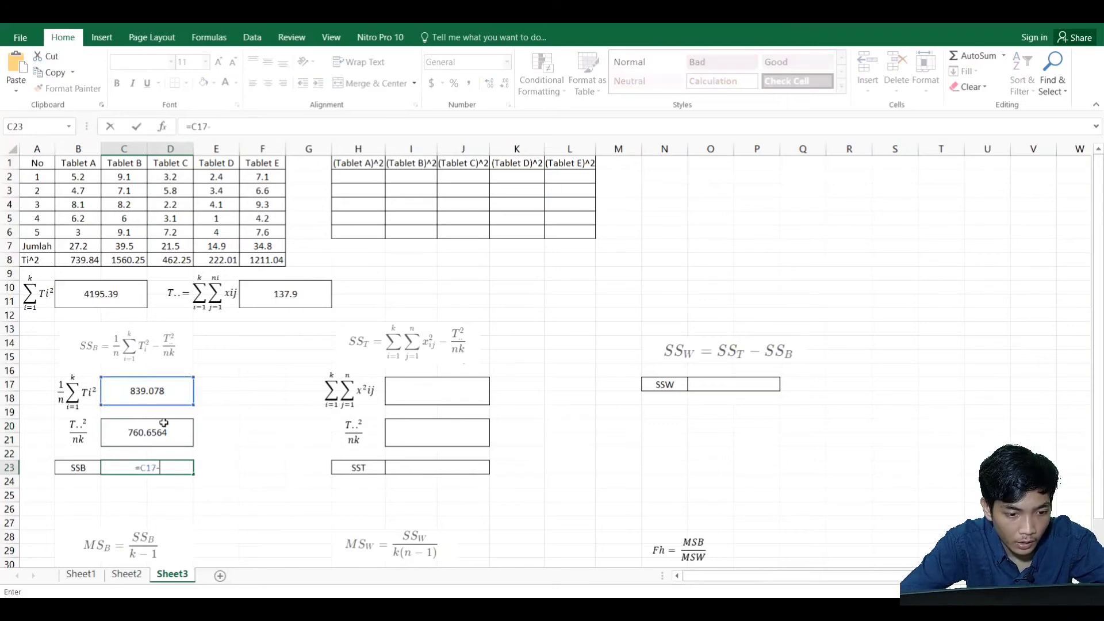
click(170, 437)
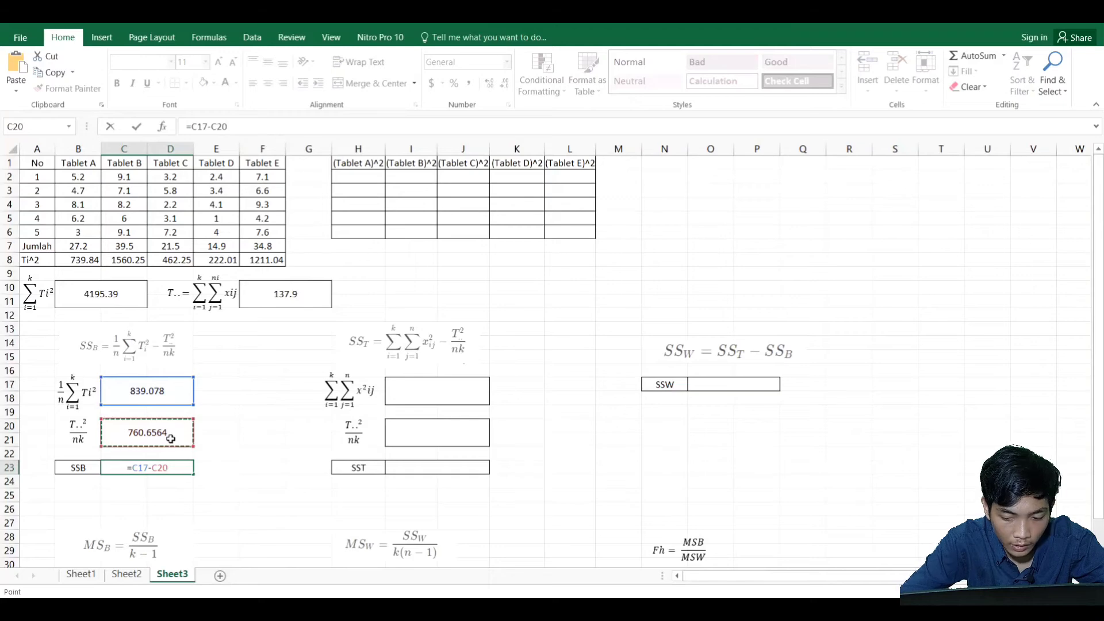
key(Return)
click(286, 439)
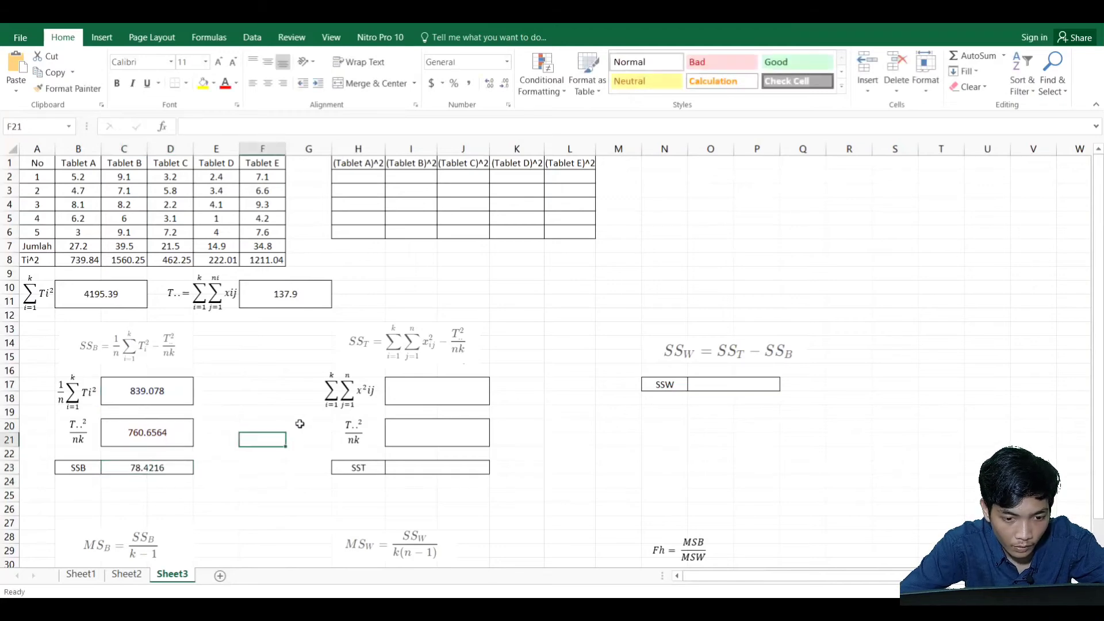
- Square the first Tablet A value in cell H2 of the squares table with =B2^2
click(409, 397)
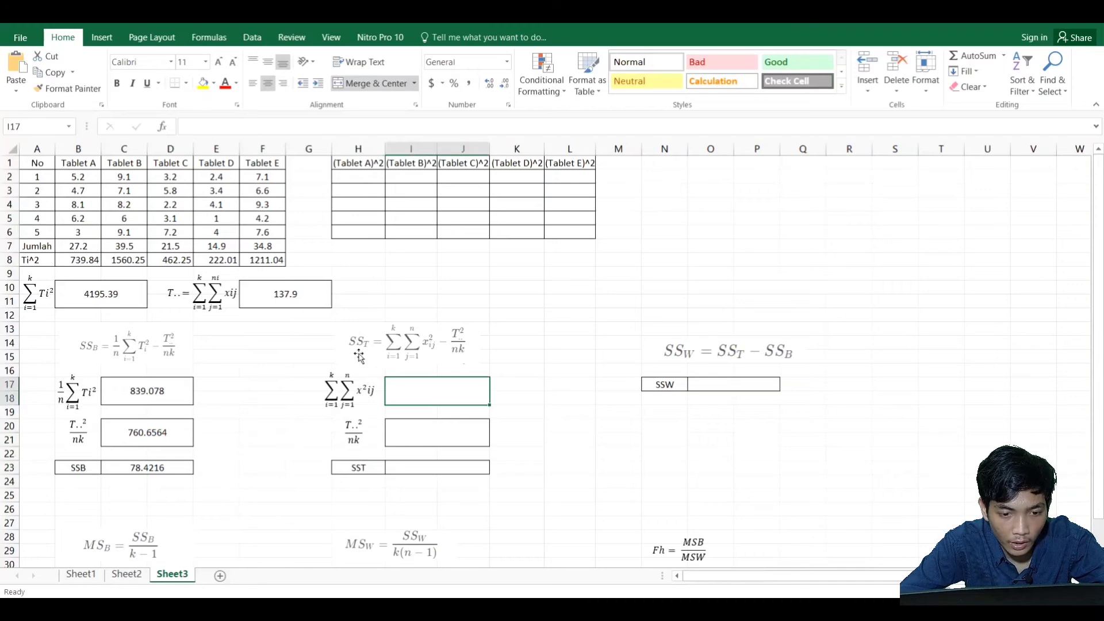
click(357, 179)
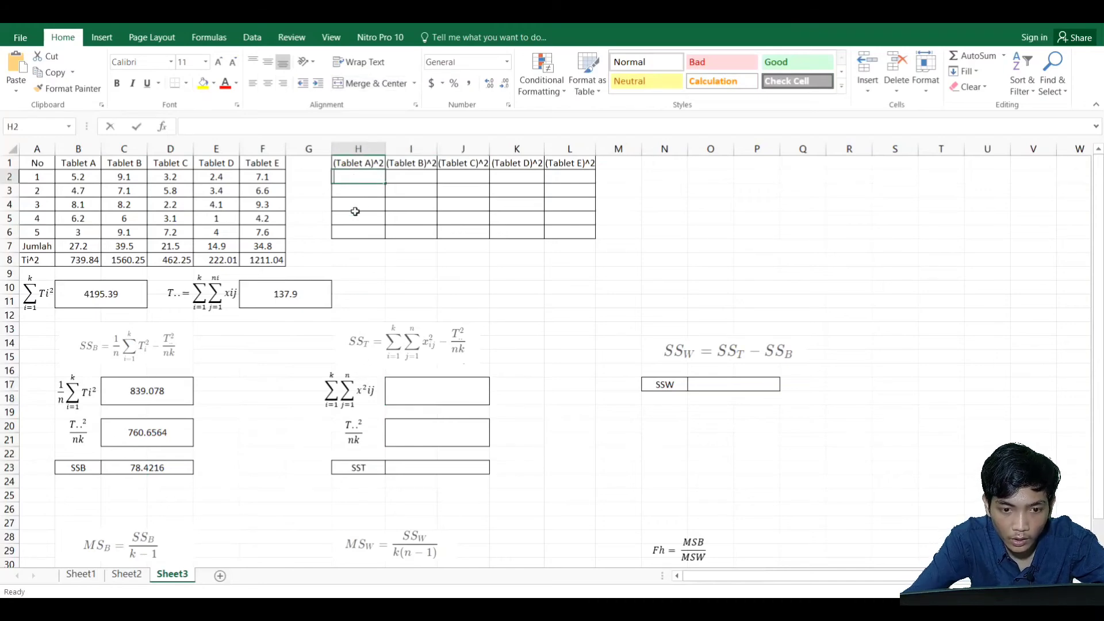
text(=)
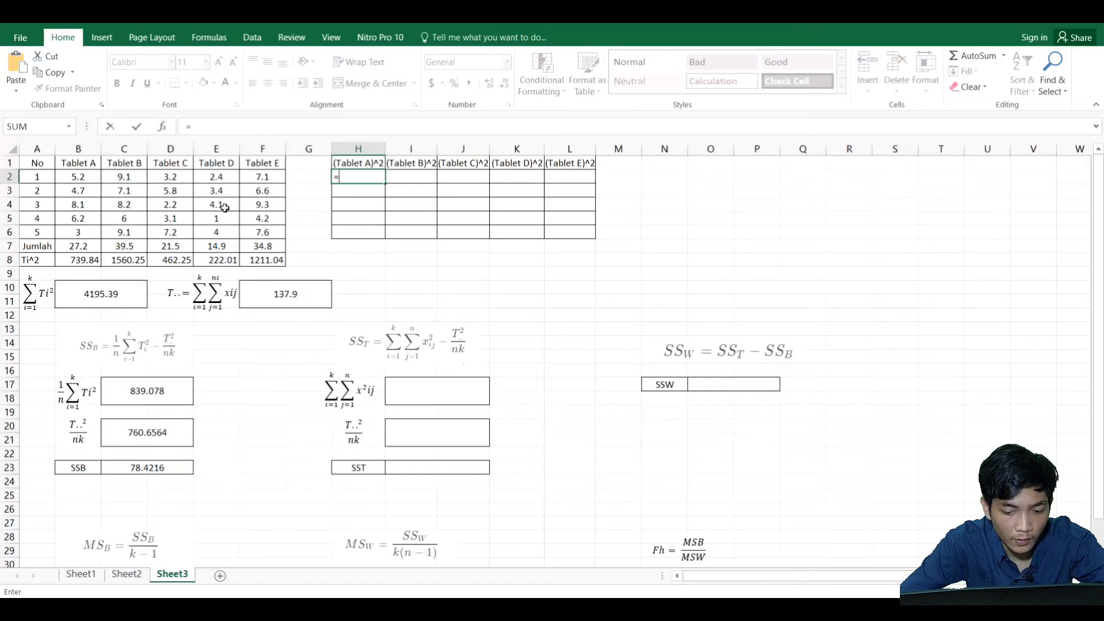
click(84, 175)
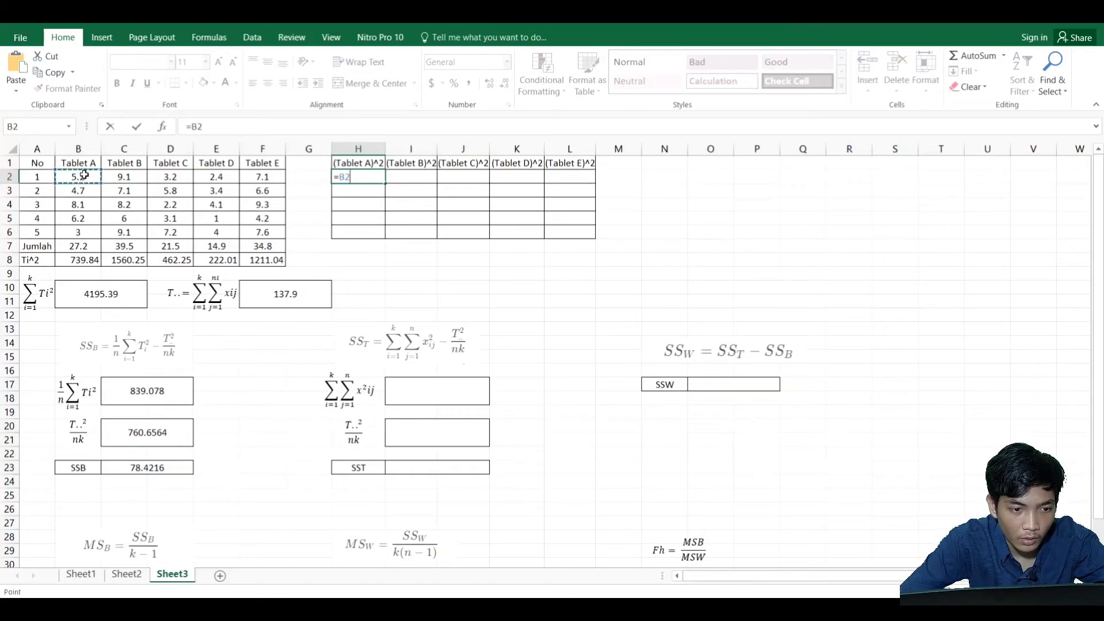
text(^2)
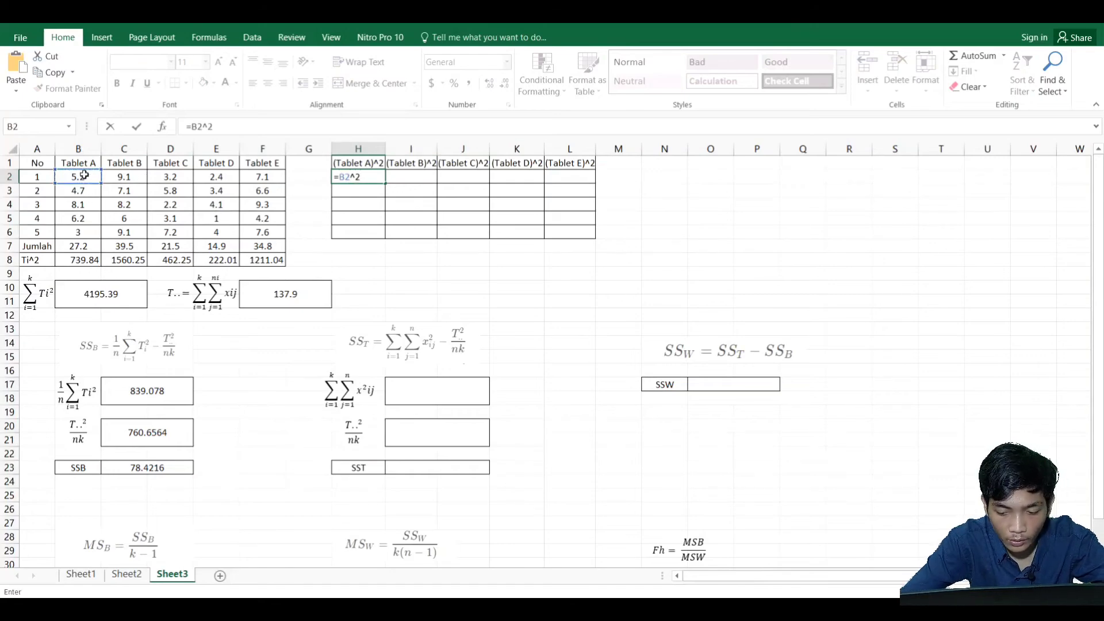
key(Return)
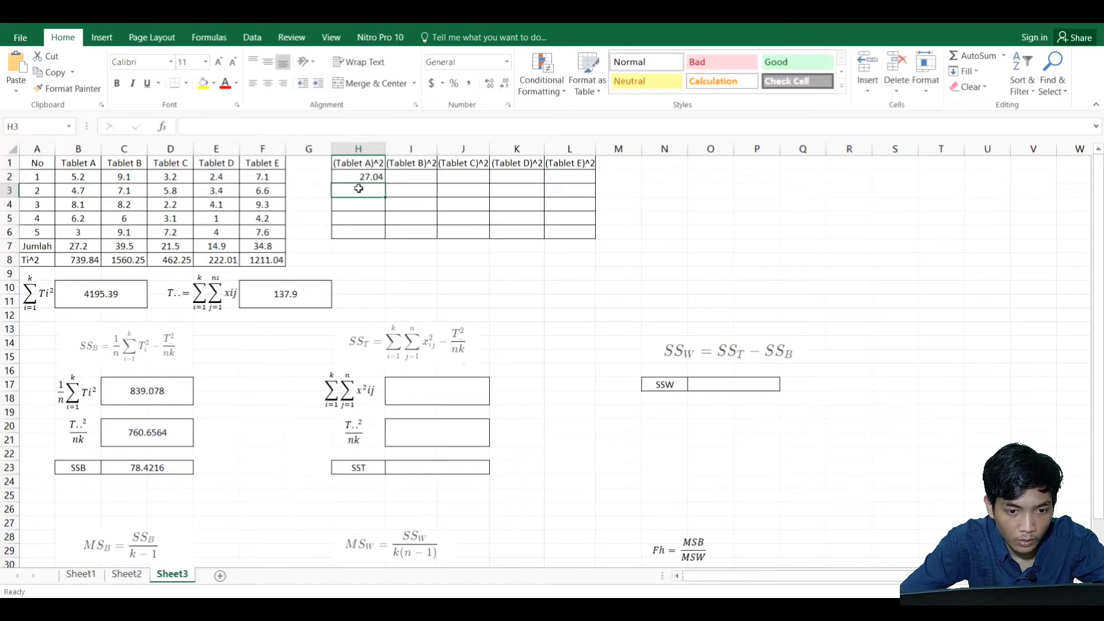
- Square the second and third Tablet A values in H3 and H4 with =B3^2 and =B4^2
text(=)
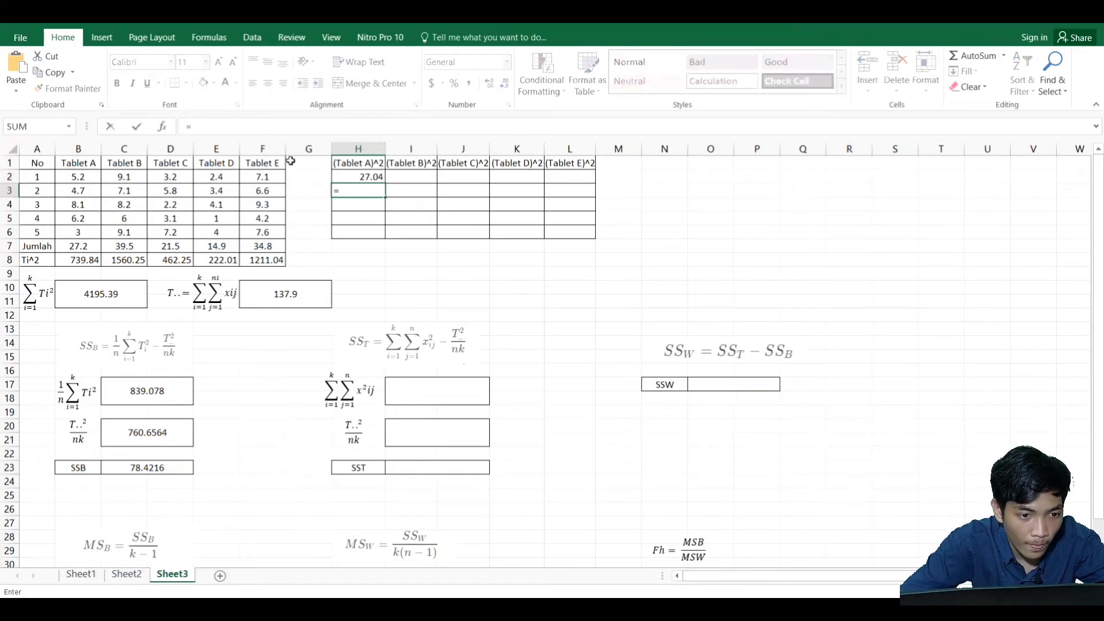
click(92, 191)
text(^)
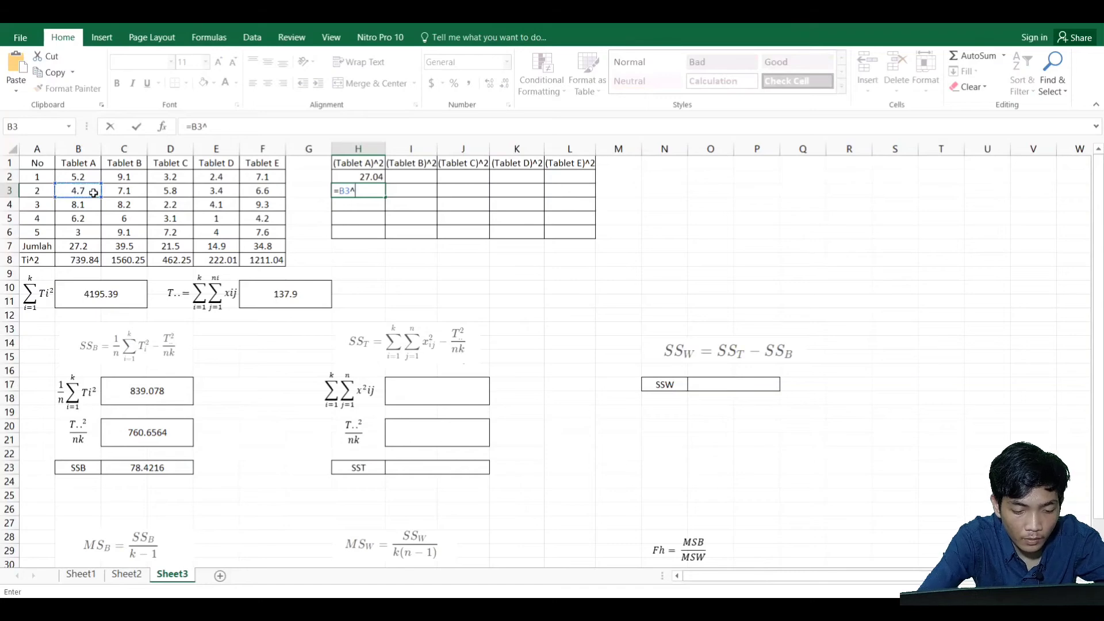
text(2)
key(Return)
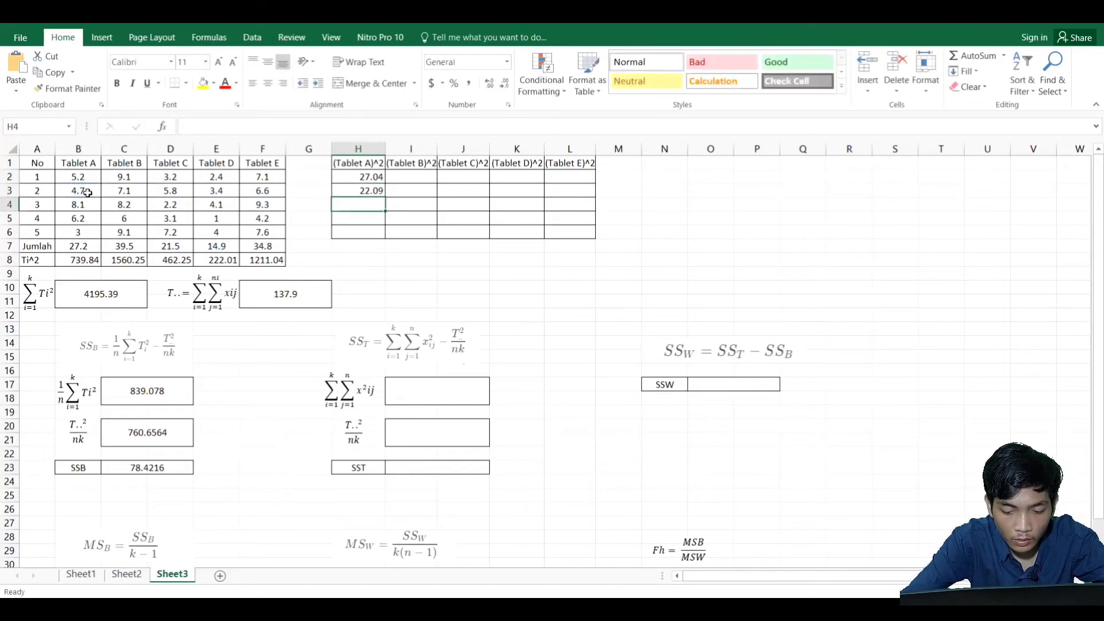
text(=)
click(86, 204)
text(^)
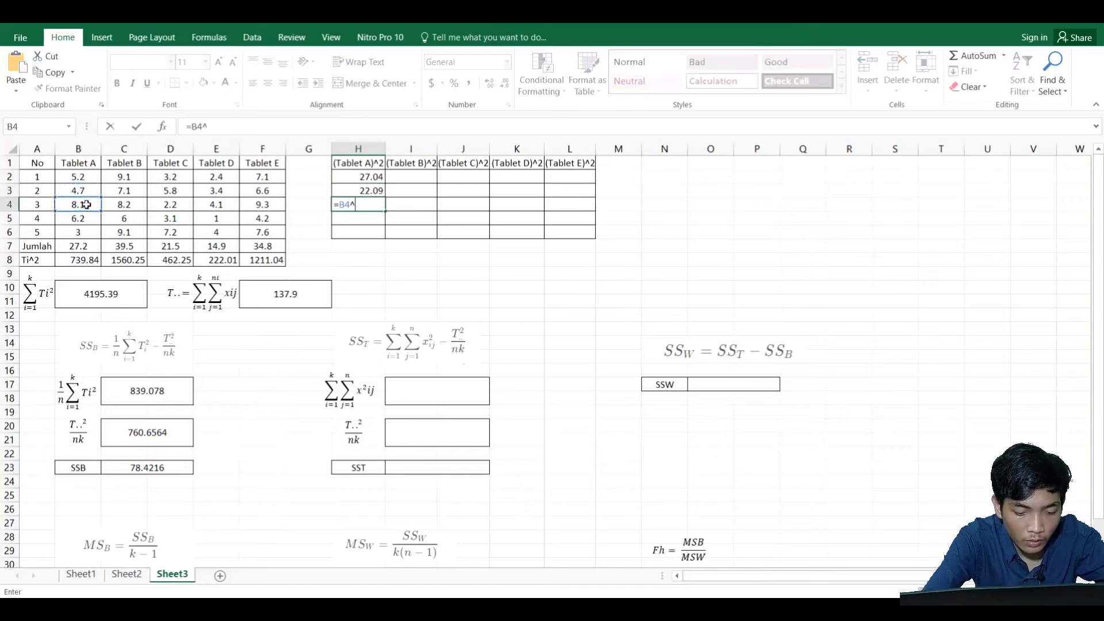
text(2)
key(Return)
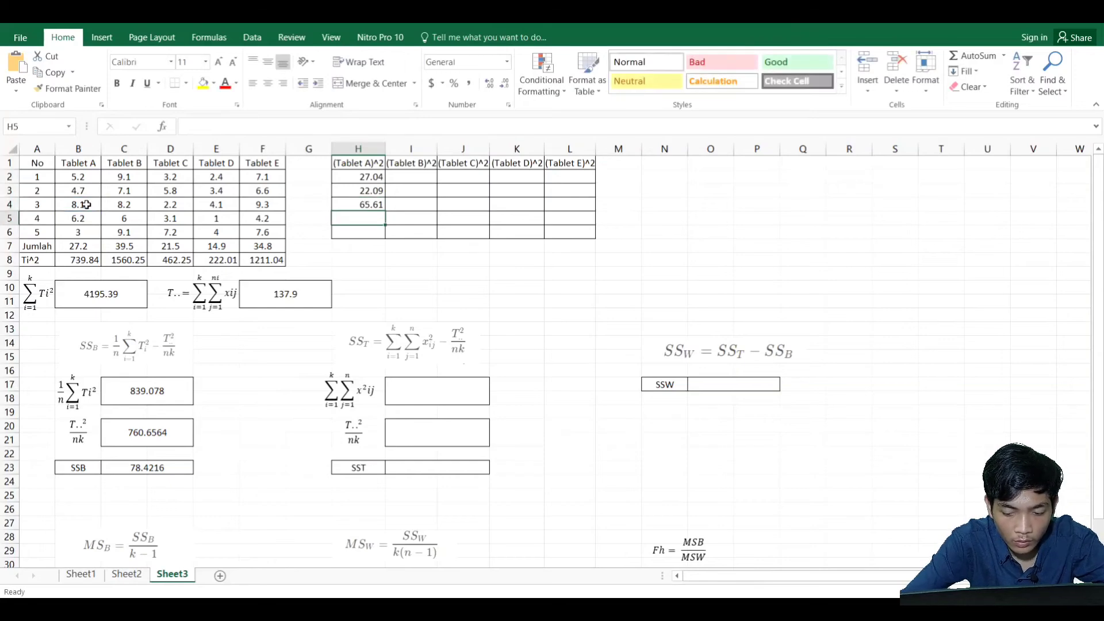
- Square the fourth and fifth Tablet A values in H5 and H6 with =B5^2 and =B6^2
text(=)
click(89, 217)
text(^2)
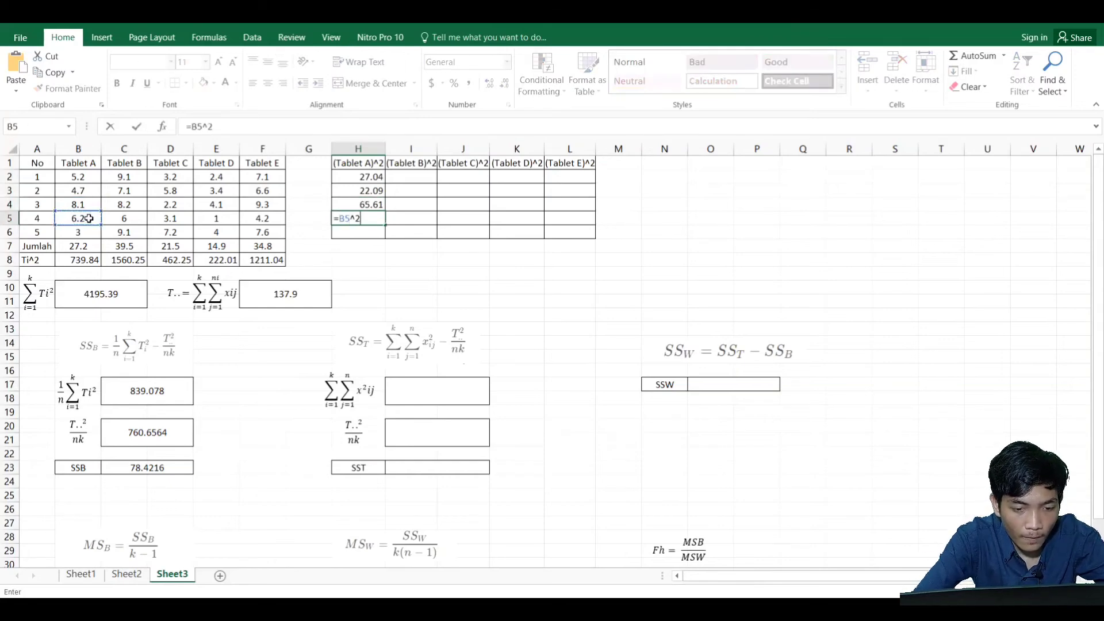
key(Return)
text(=)
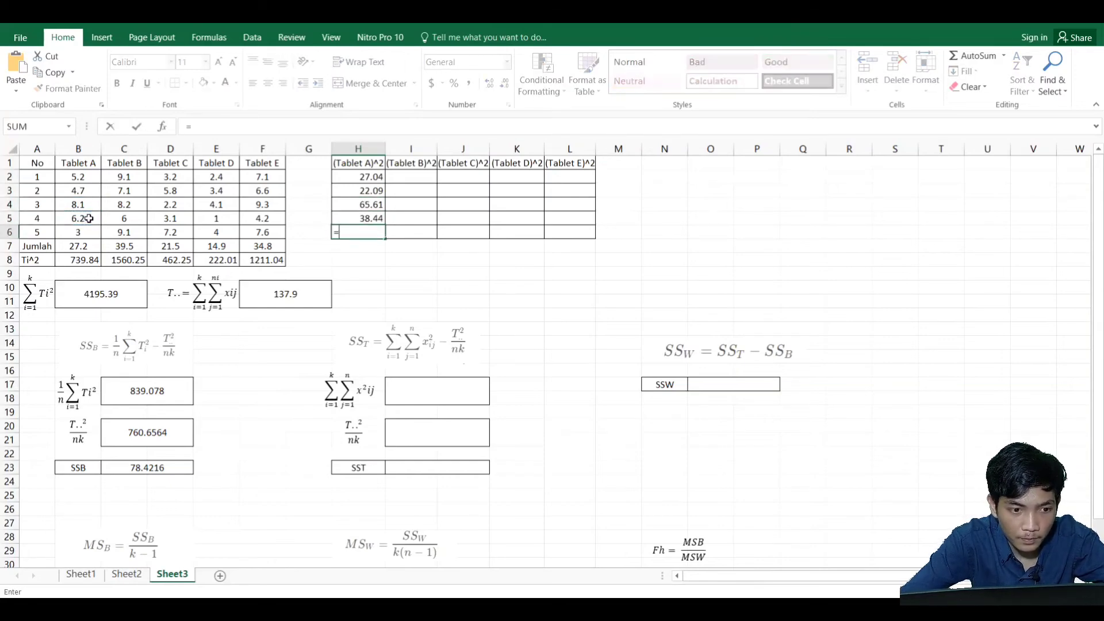
click(83, 232)
text(^)
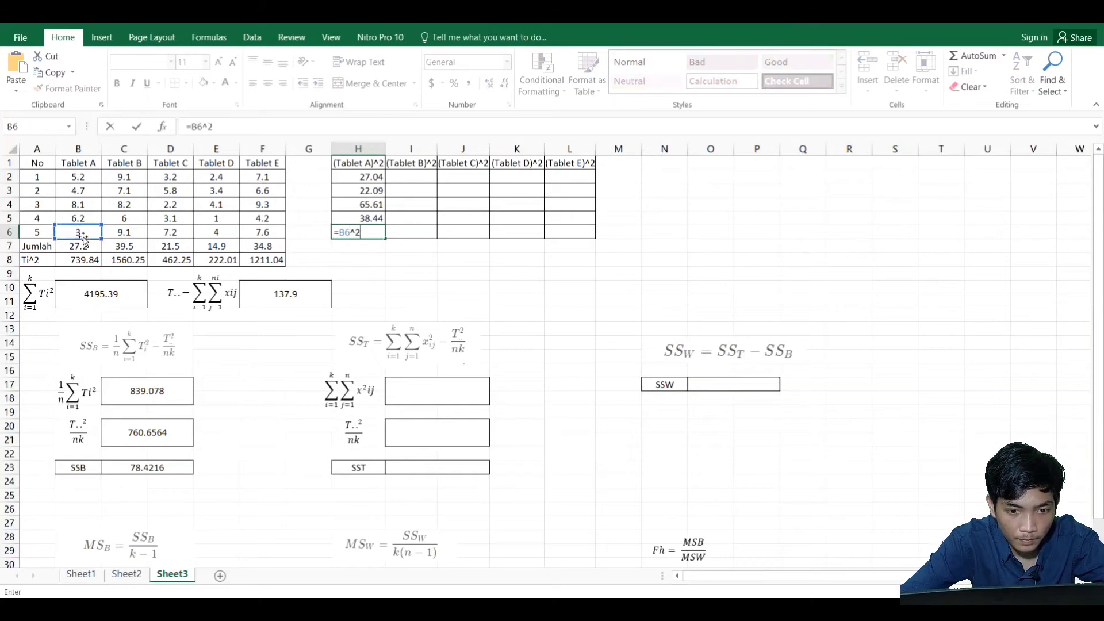
text(2)
key(Return)
- Fill the square formulas in H2:H6 across to column L, row by row, for Tablets B to E
click(382, 178)
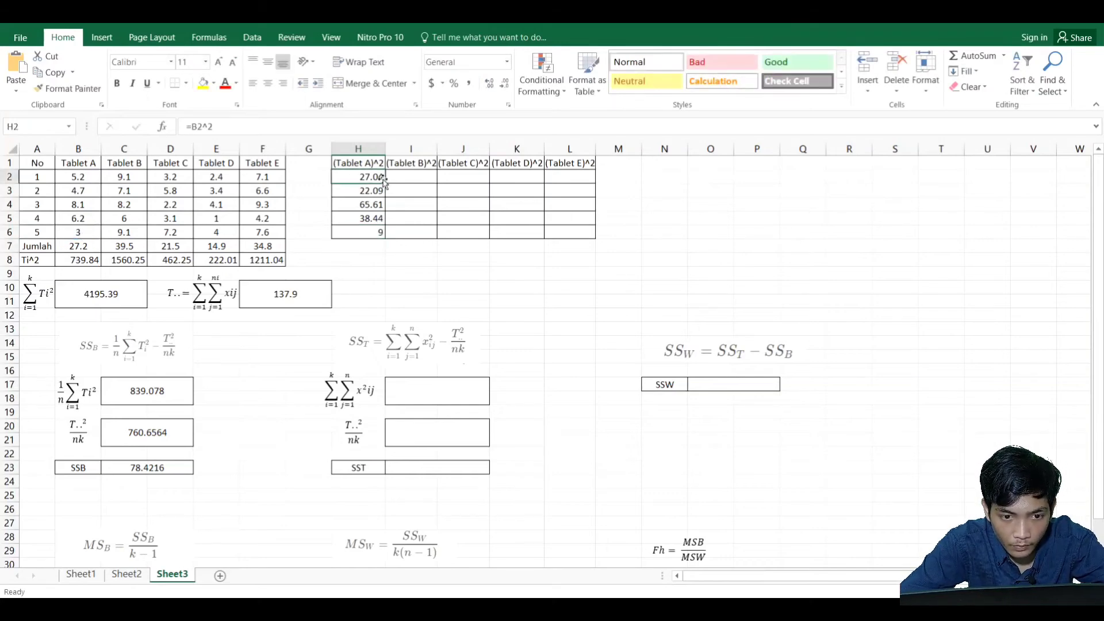
drag(382, 179, 568, 184)
click(368, 192)
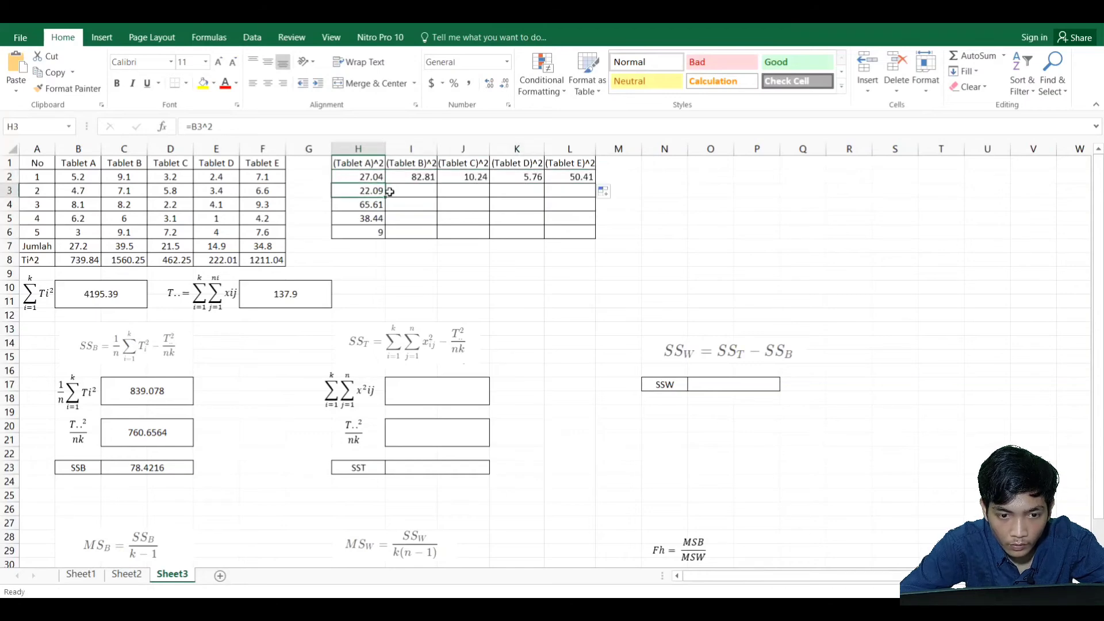
drag(389, 192, 575, 198)
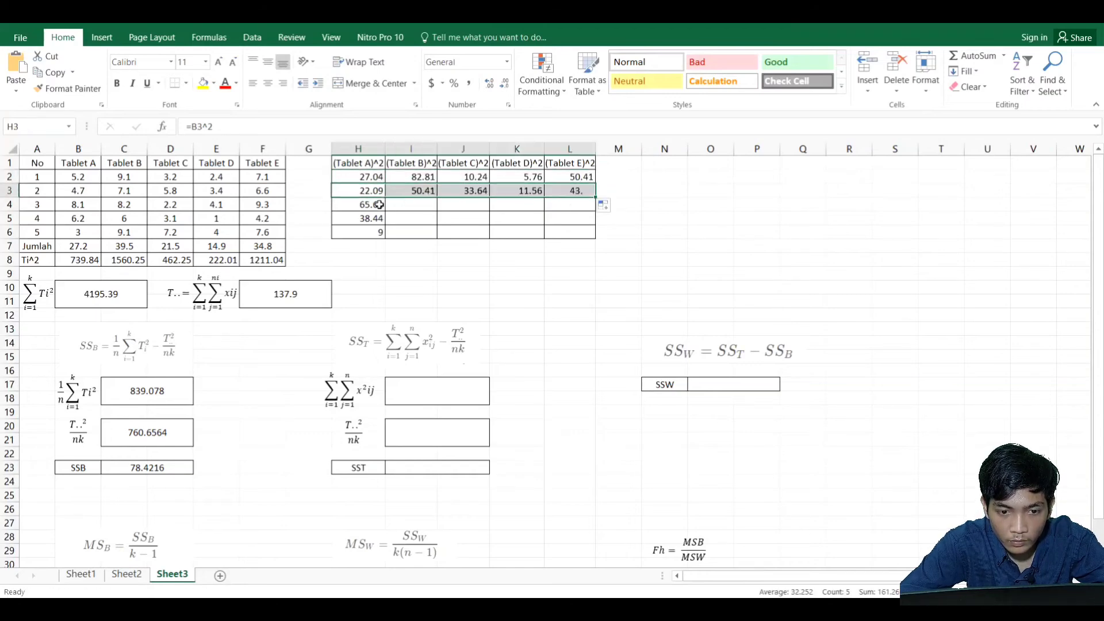
click(379, 204)
drag(384, 211, 572, 202)
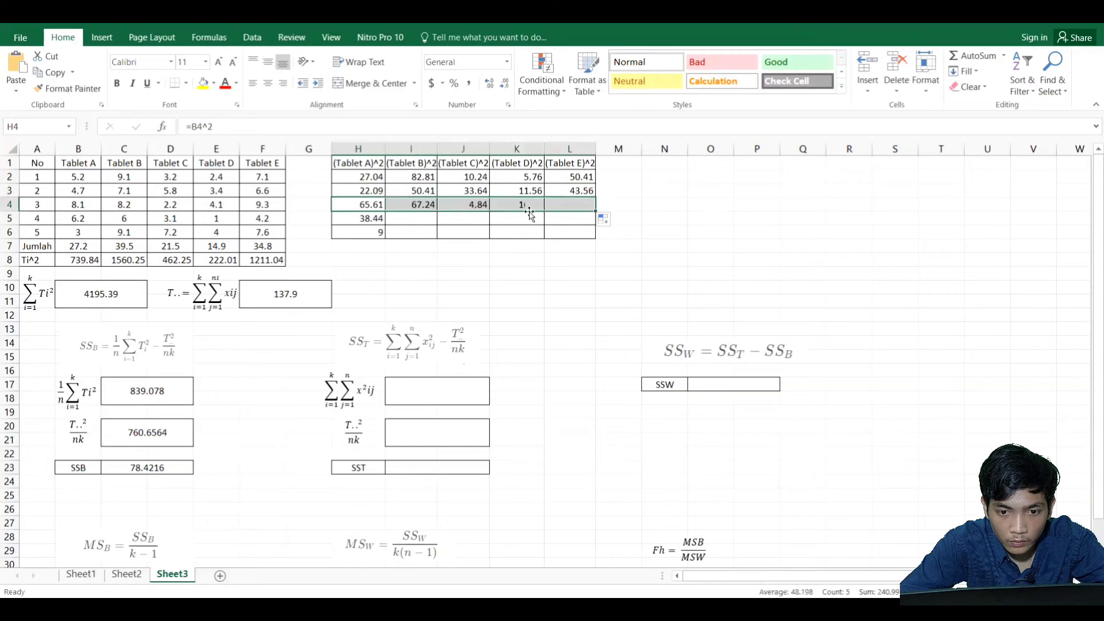
click(370, 224)
drag(384, 225, 590, 217)
click(374, 232)
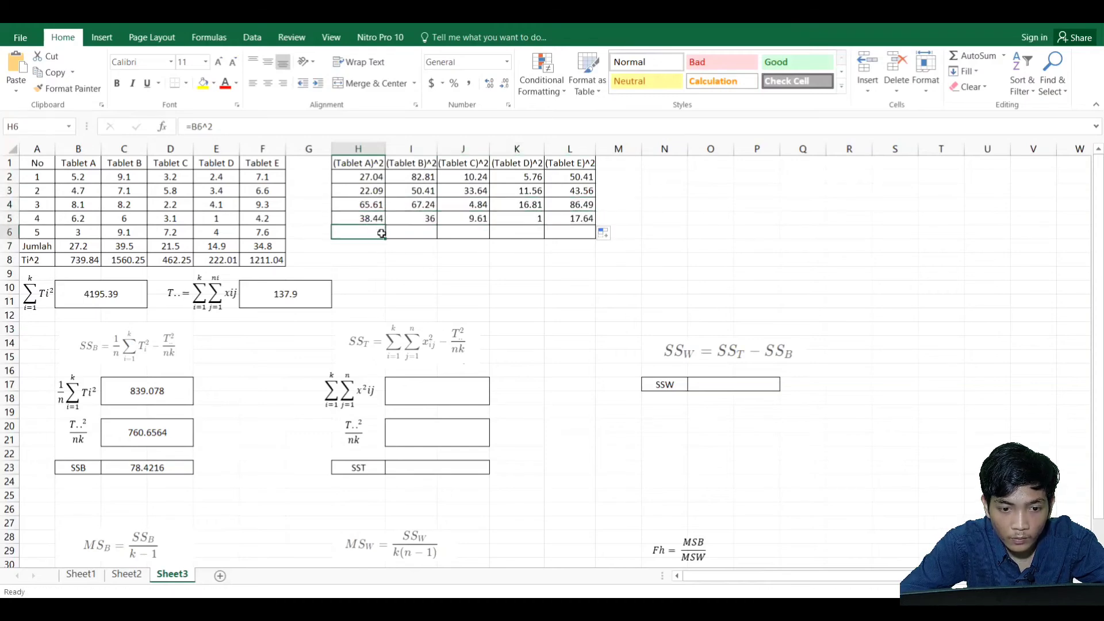
drag(385, 238, 592, 234)
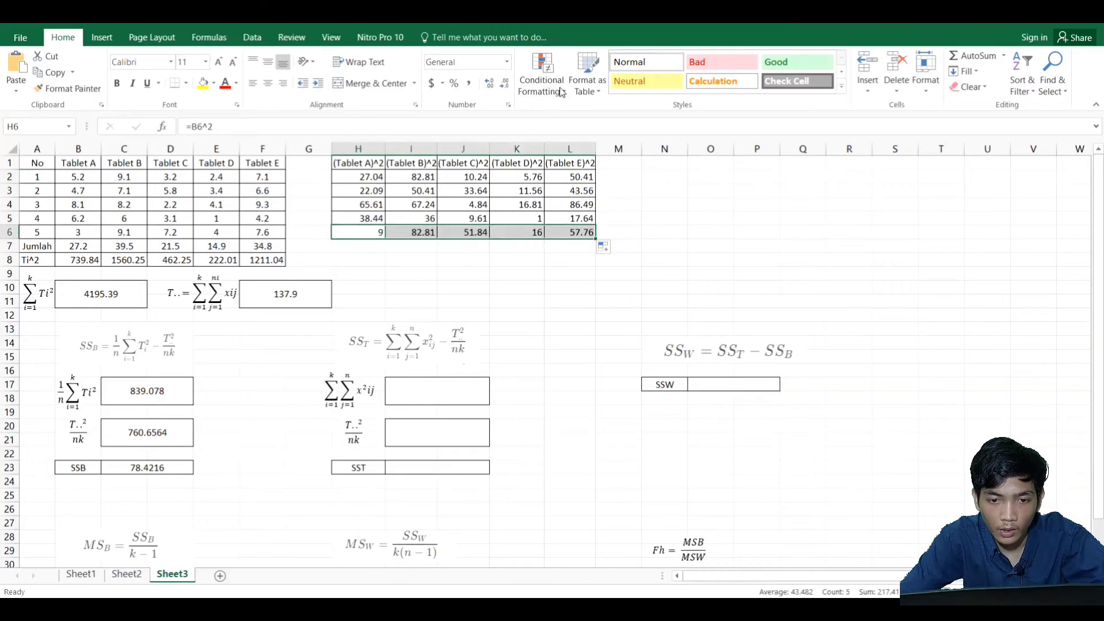
- Calculate the ΣΣx²ij term of SST in box I17 with =SUM(H2:L6) and centre it vertically
click(426, 384)
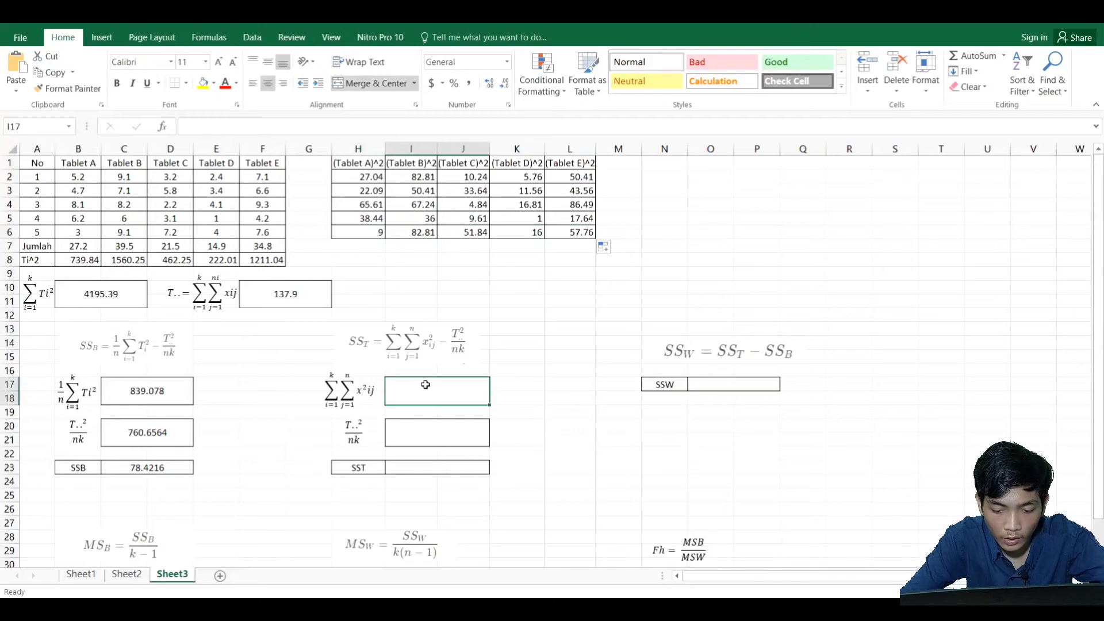
text(=)
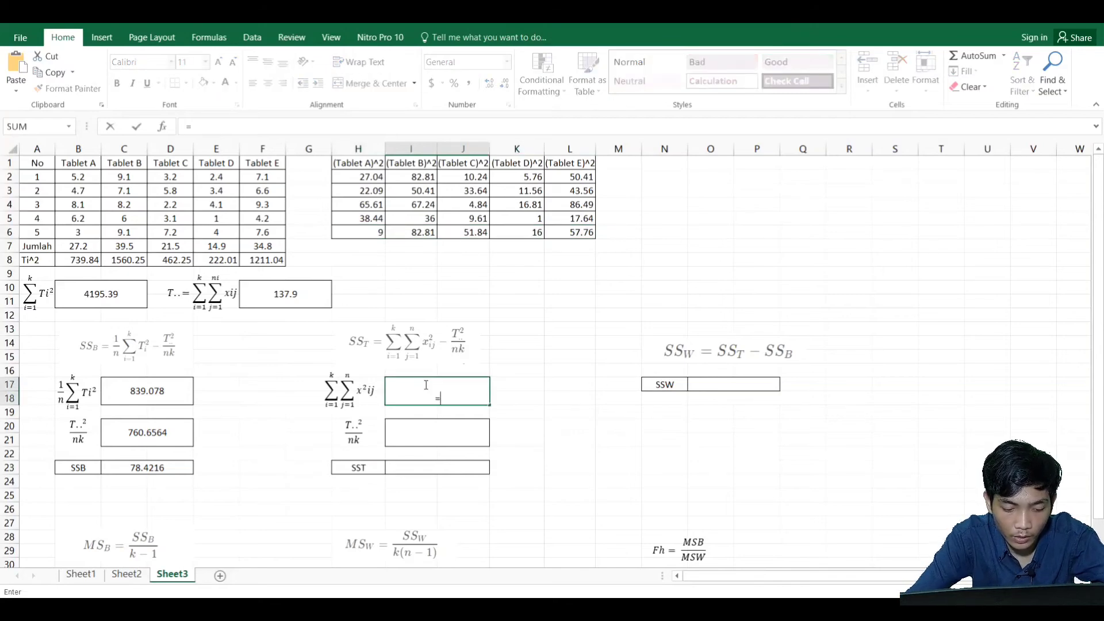
text(SUM()
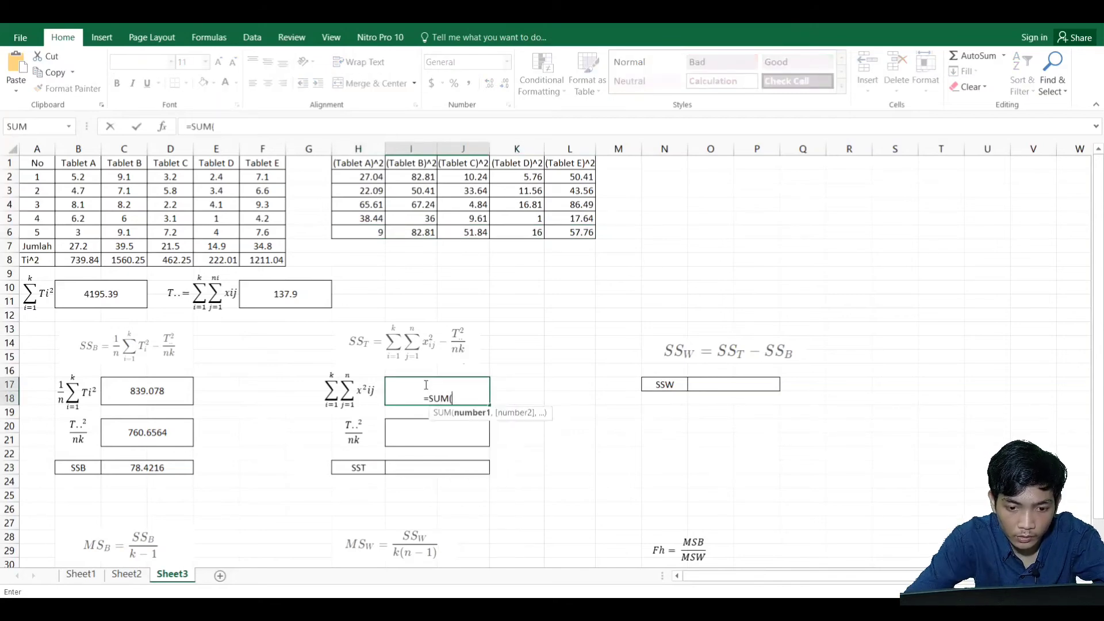
drag(369, 179, 579, 227)
text())
key(Return)
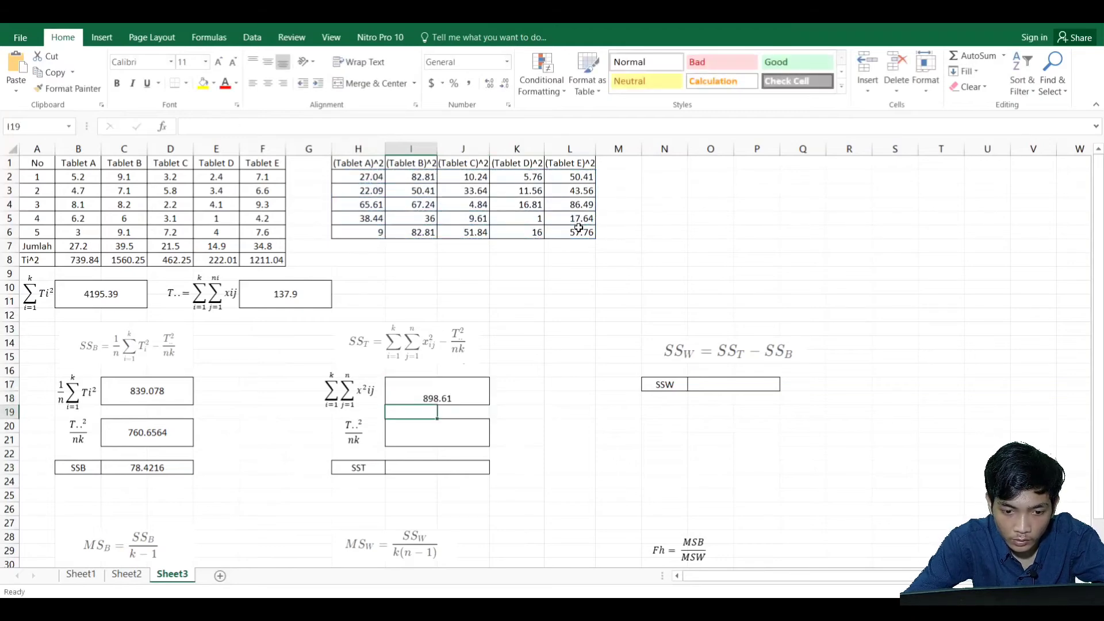
click(446, 398)
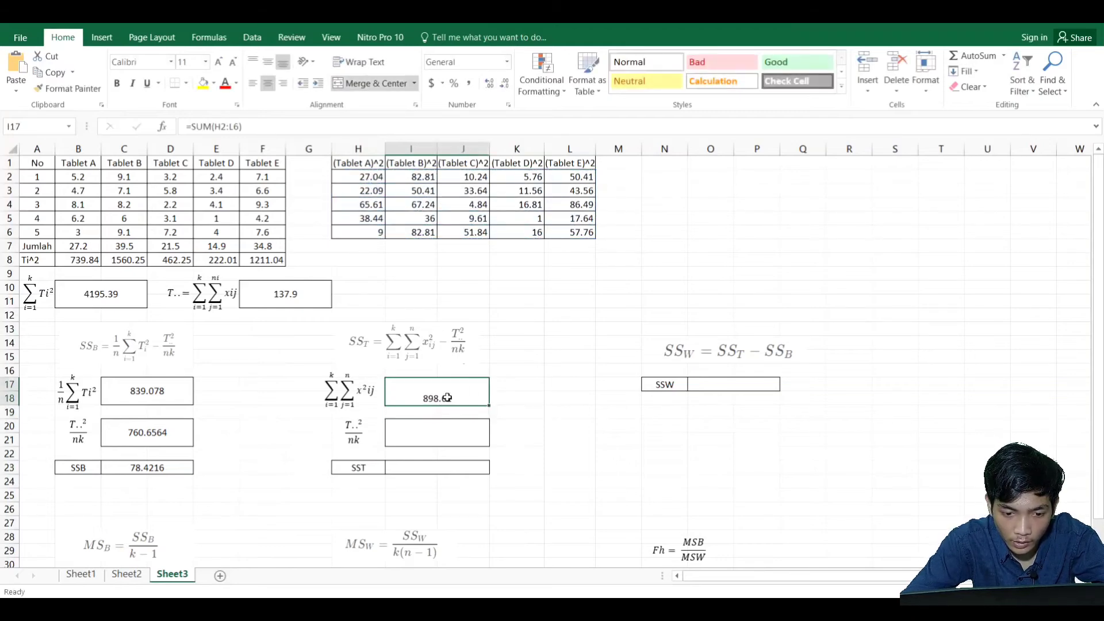
click(267, 62)
- Calculate the T..²/nk term of SST in box I20 with =F10^2/25
click(402, 435)
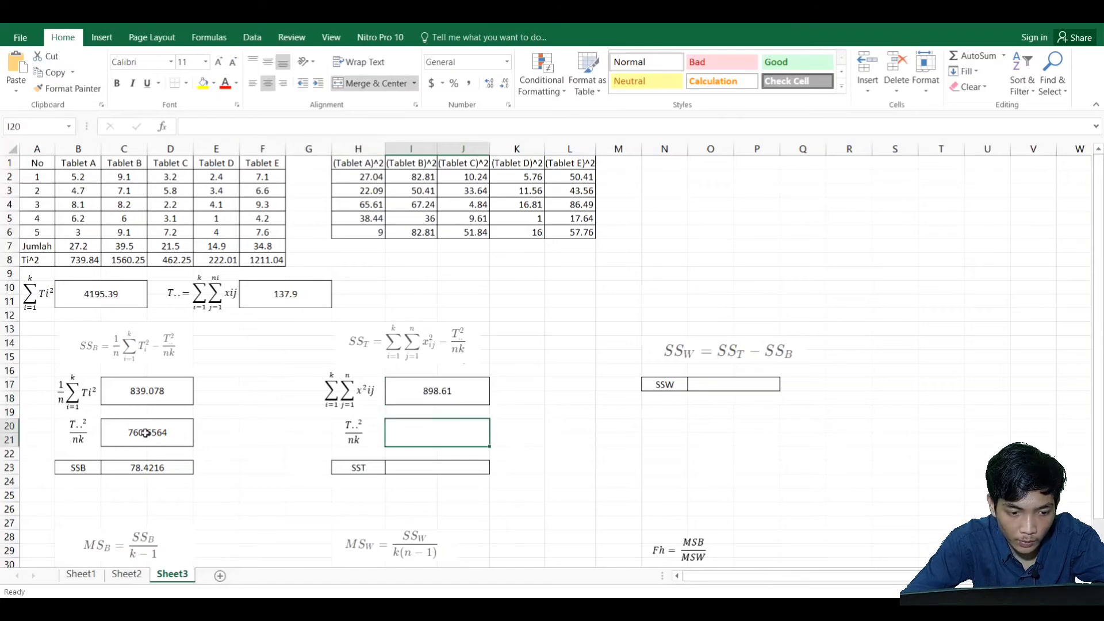
text(=)
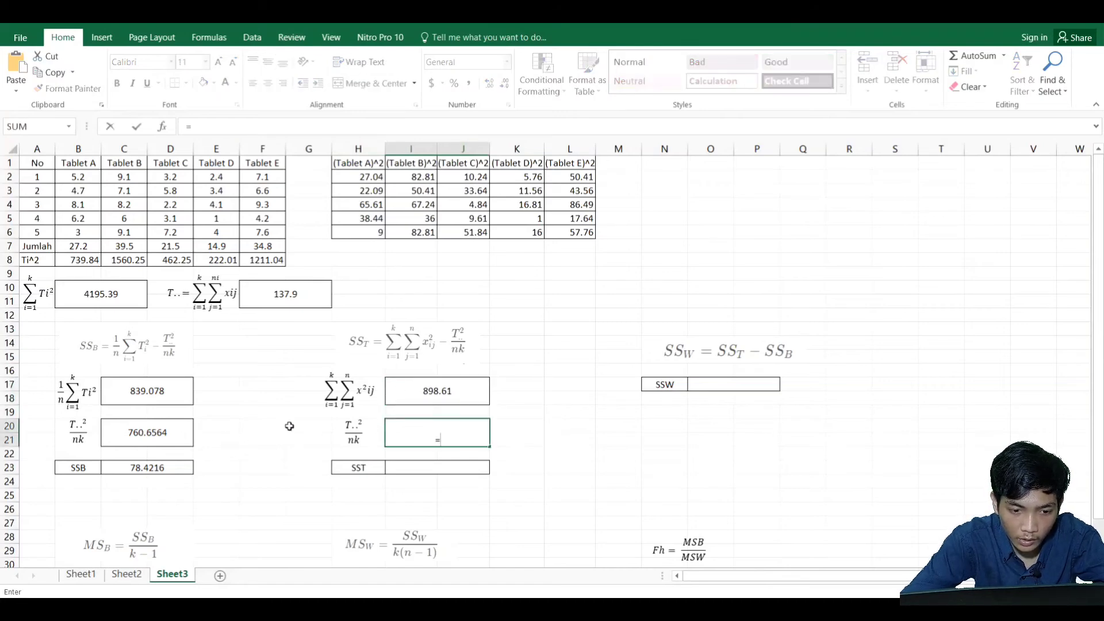
click(270, 294)
text(^2)
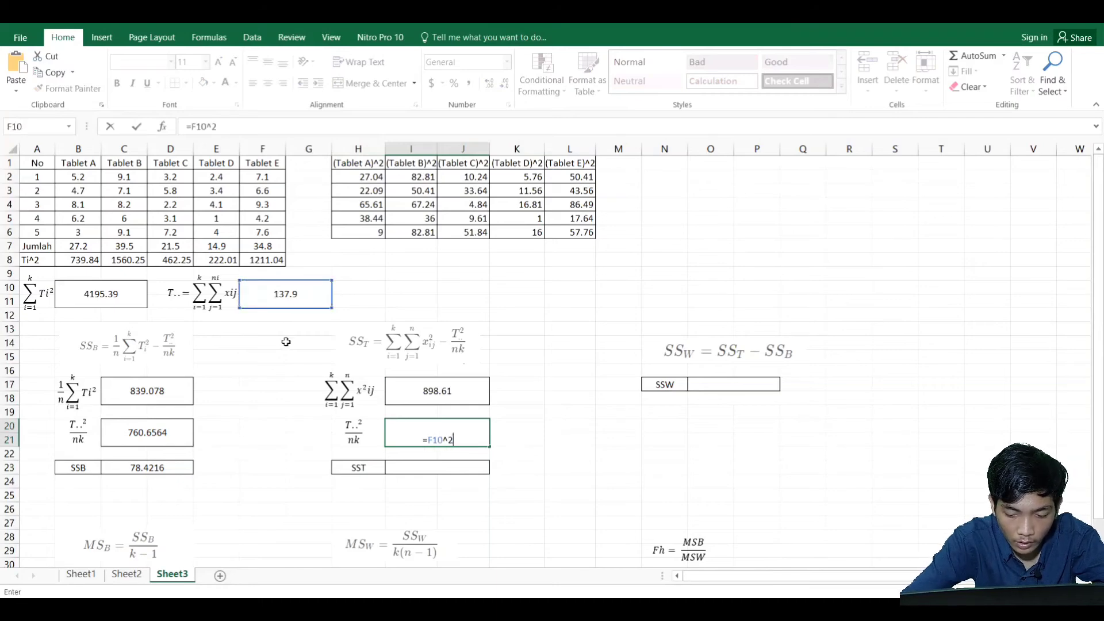
text(/)
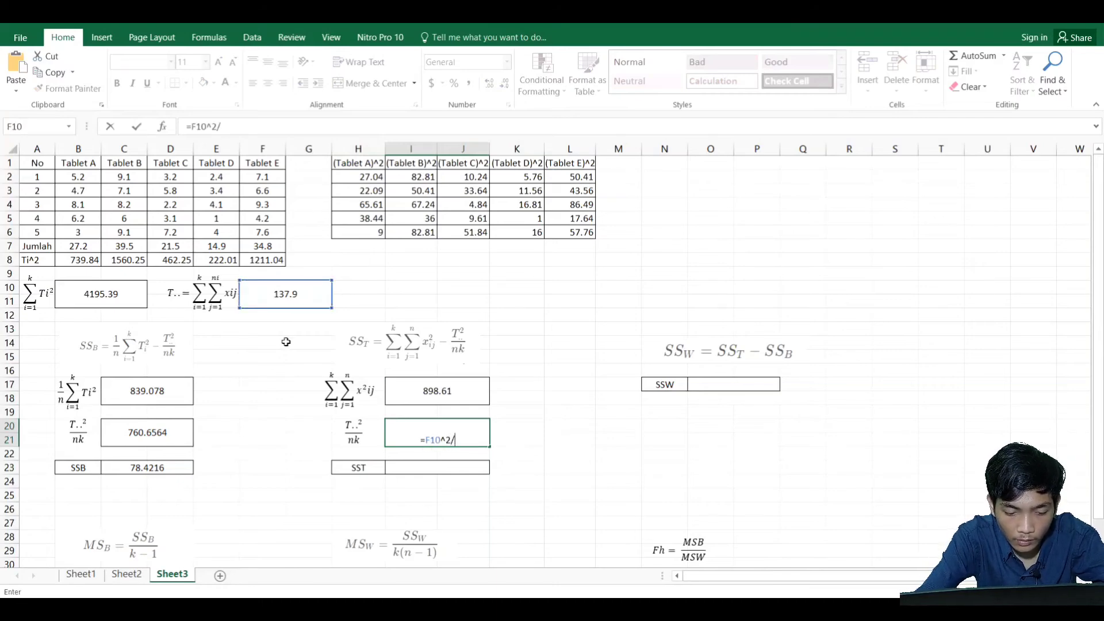
text(25)
key(Return)
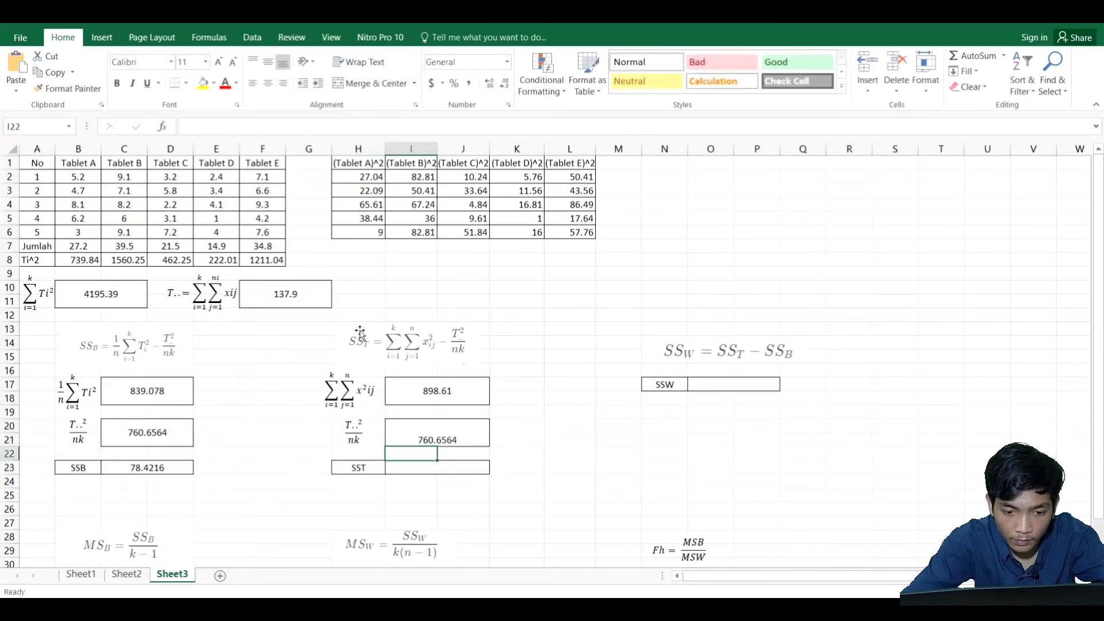
- Centre the T..²/nk term in I20 vertically and calculate SST in I23 with =I17-I20
click(423, 426)
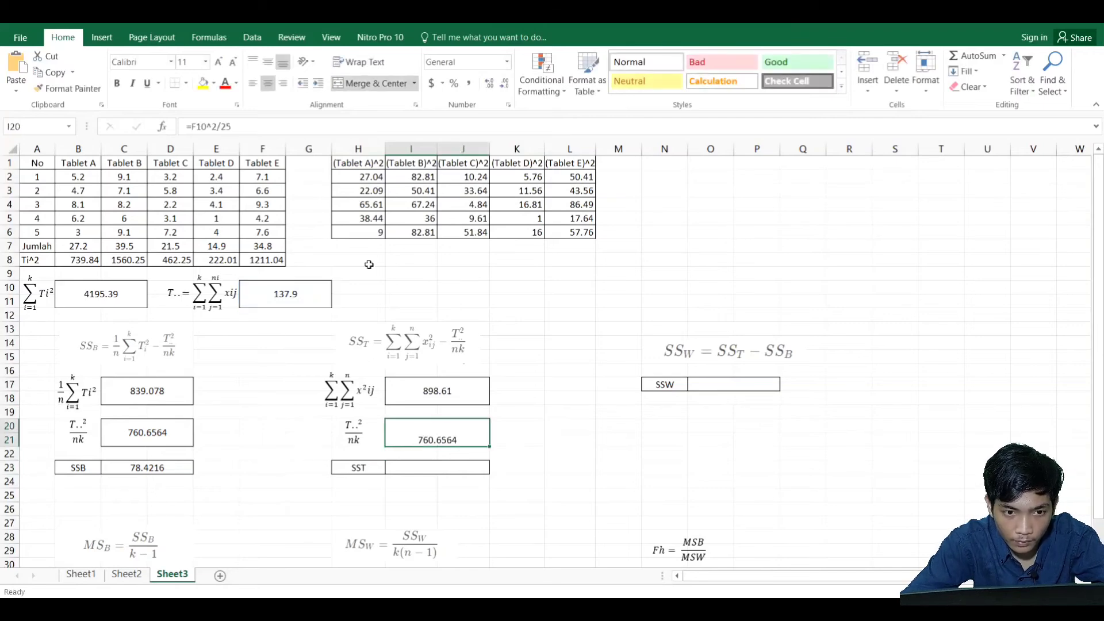
click(267, 62)
click(450, 471)
text(=)
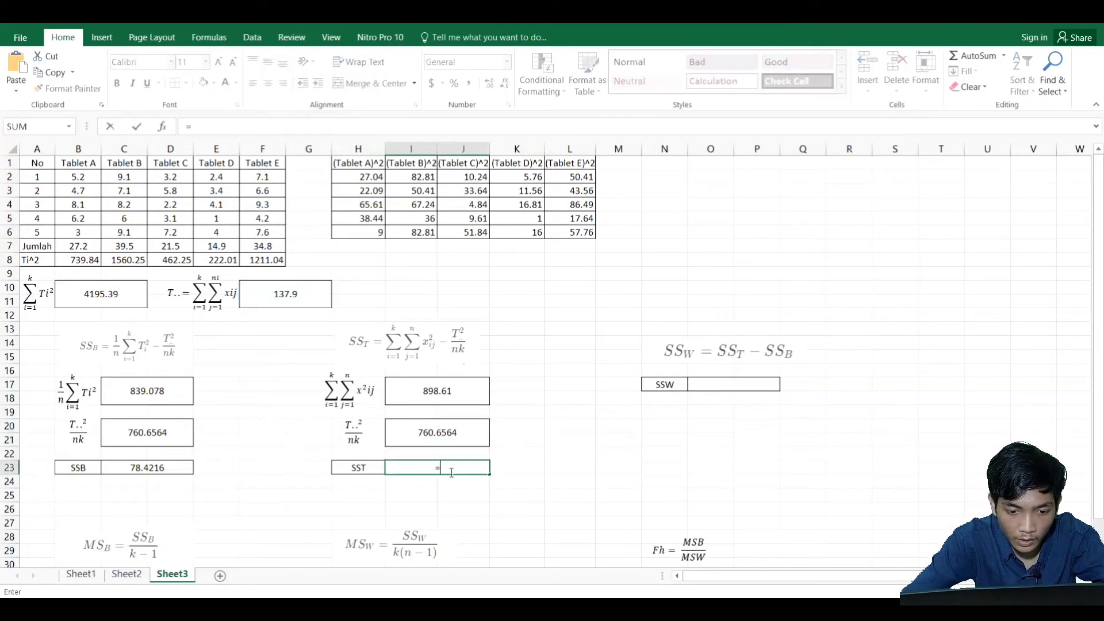
click(431, 394)
text(-)
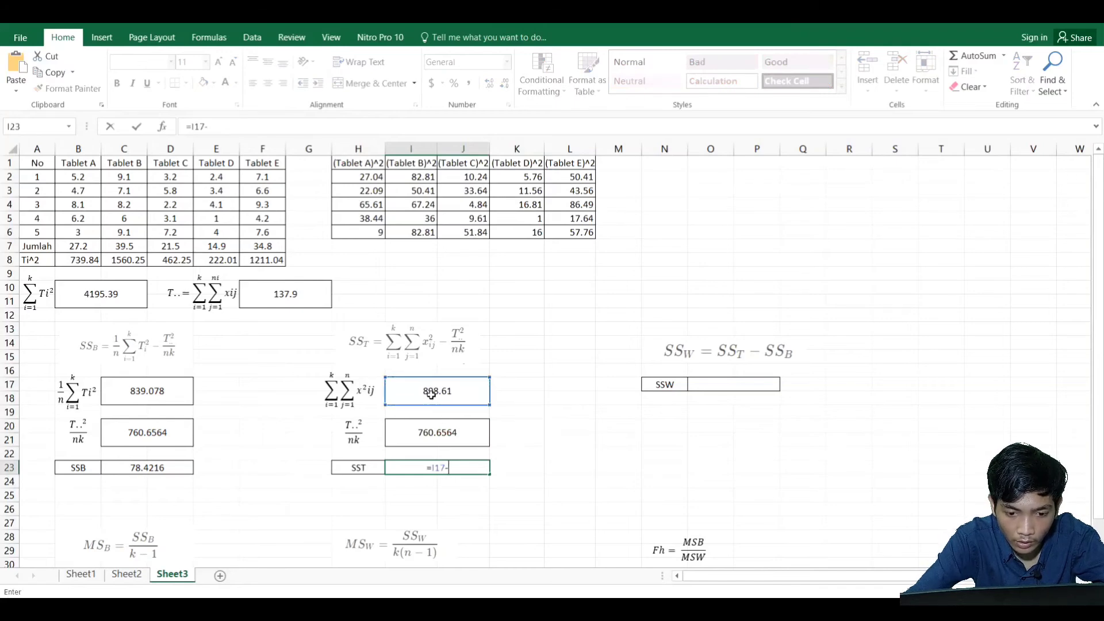
click(441, 432)
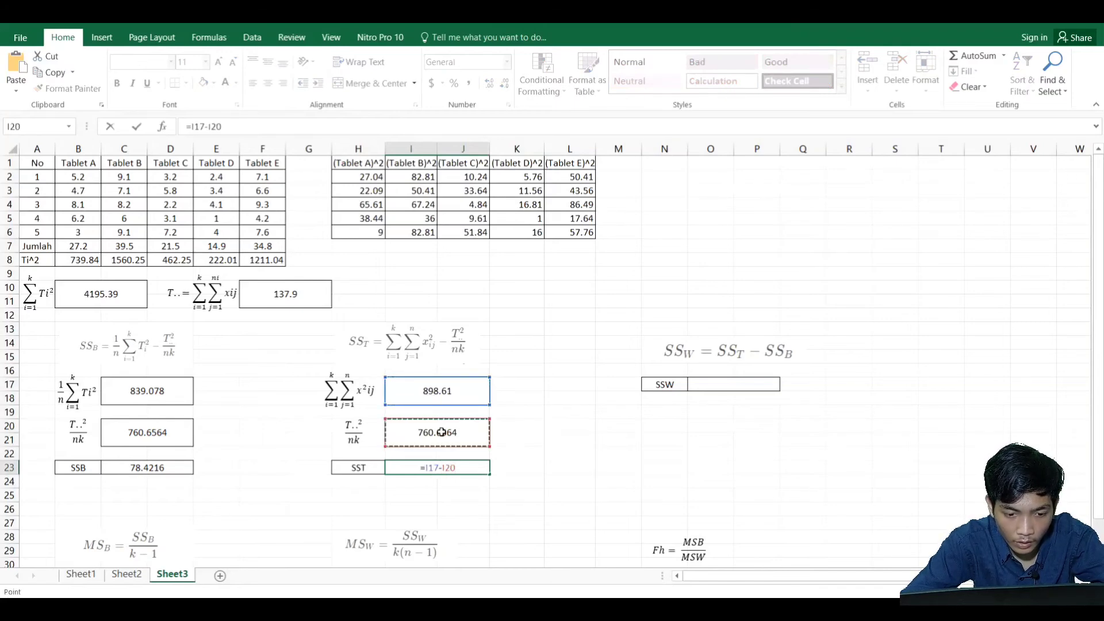
key(Return)
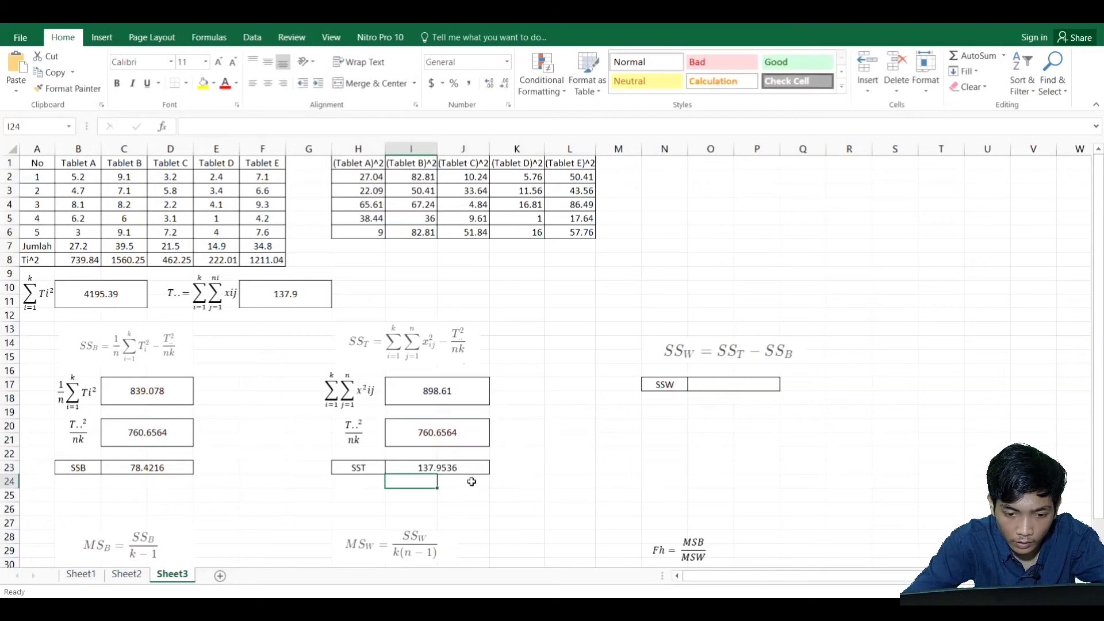
- Calculate SSW in O17 by subtracting SSB from SST with =I23-C23
click(712, 387)
text(=)
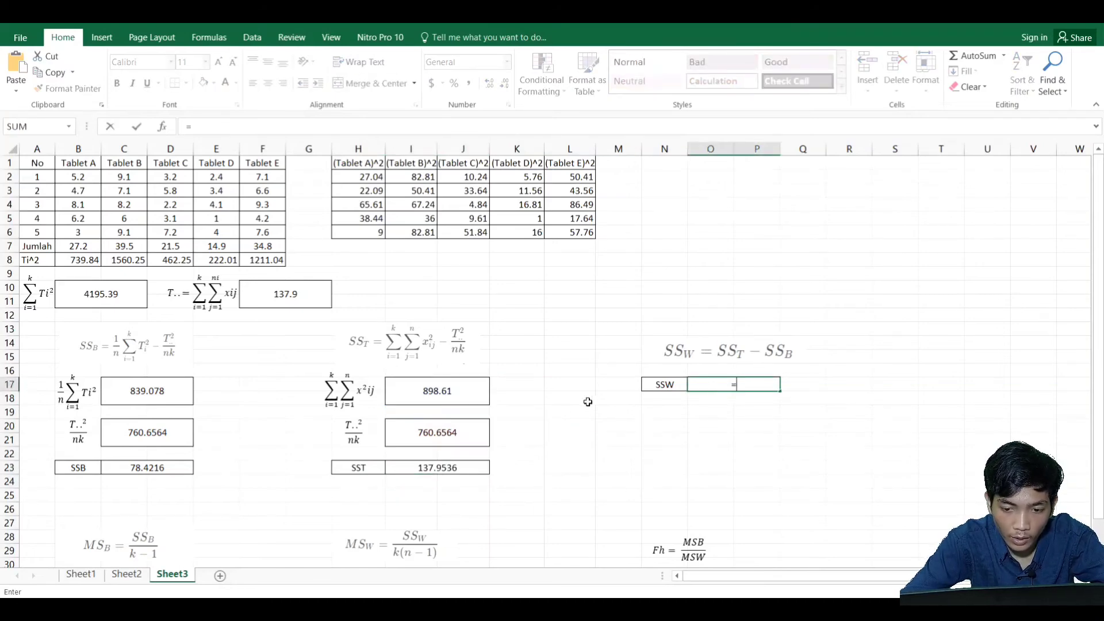
click(461, 471)
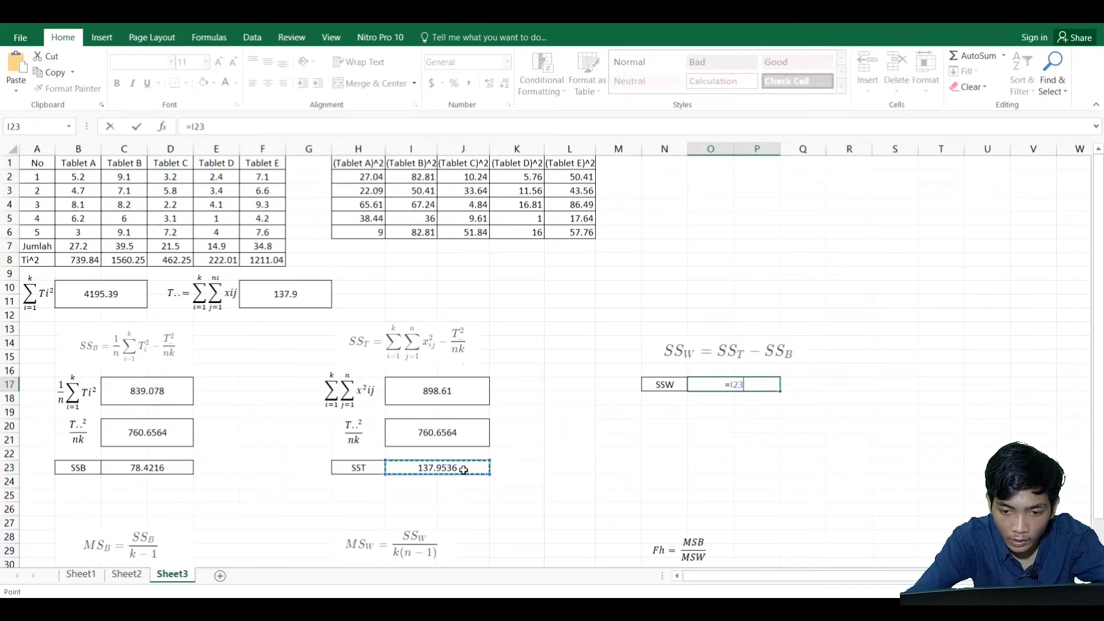
text(=)
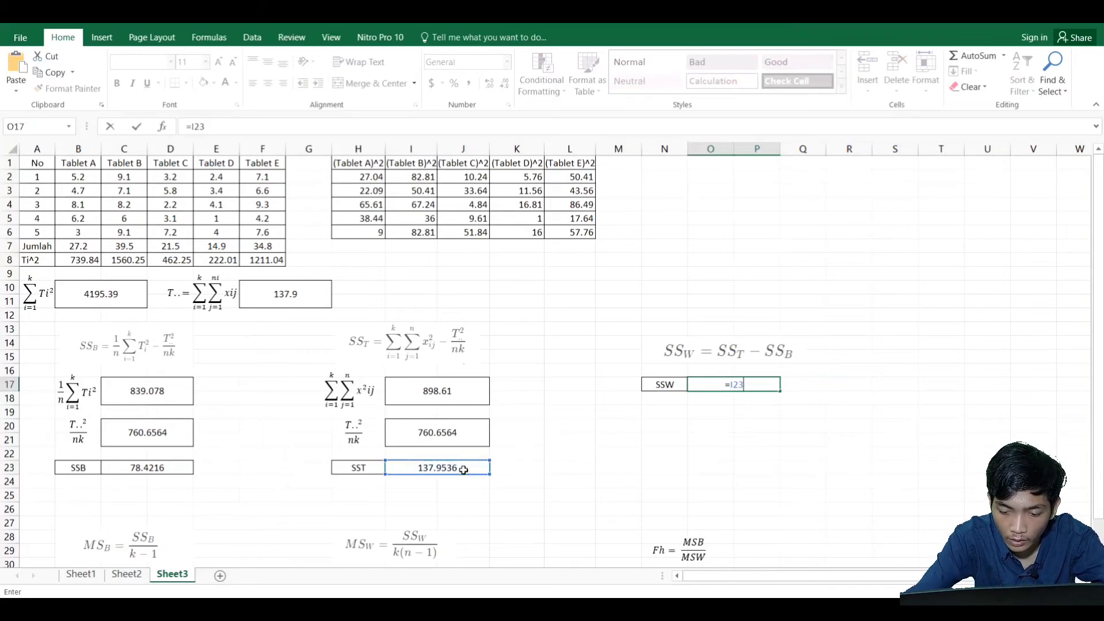
click(160, 467)
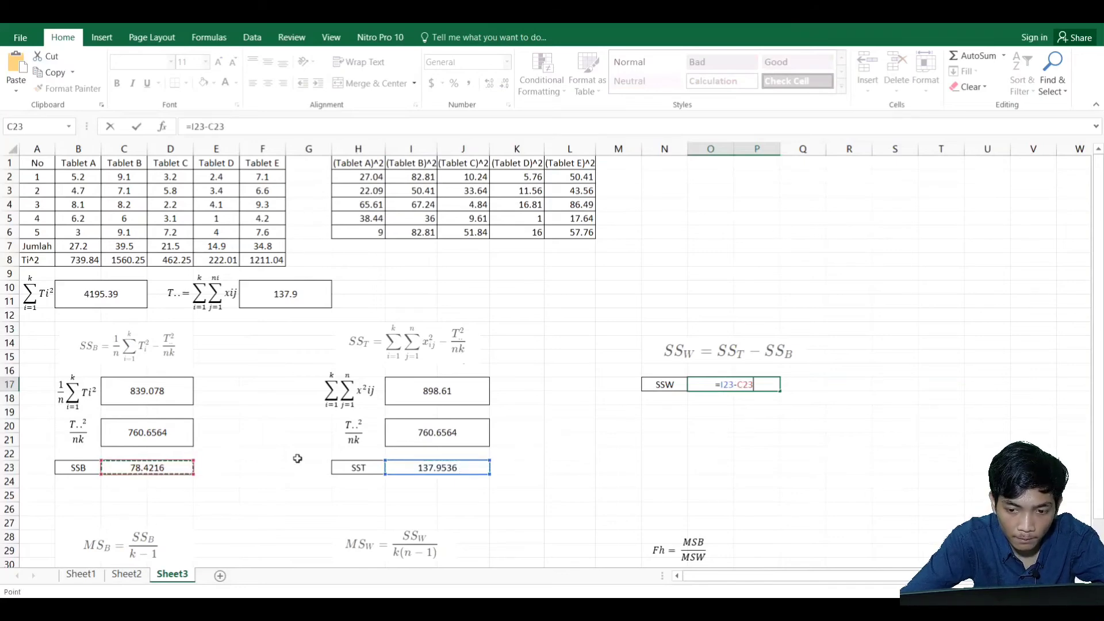
key(Return)
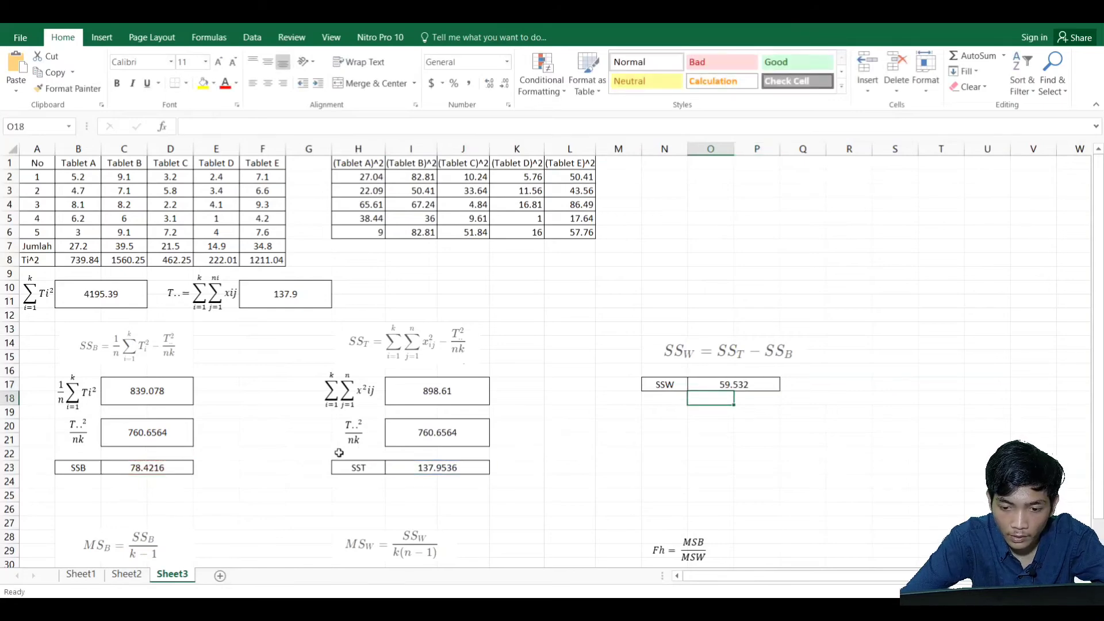
- Calculate MSB in C31 by dividing SSB by its degrees of freedom with =C23/4
scroll(267, 452, down, 3)
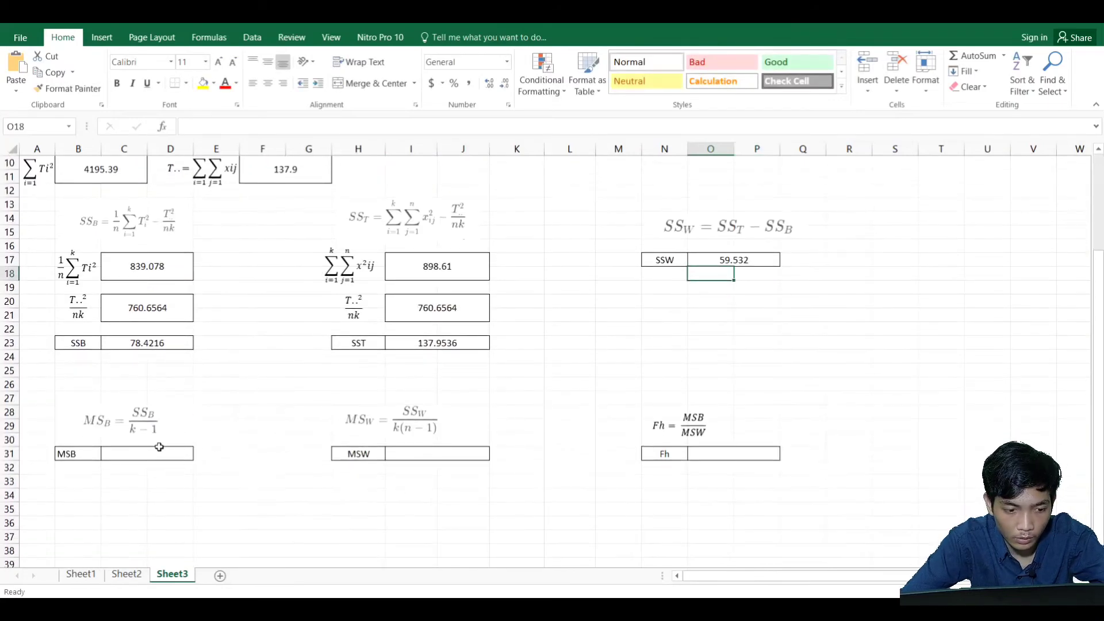
click(159, 447)
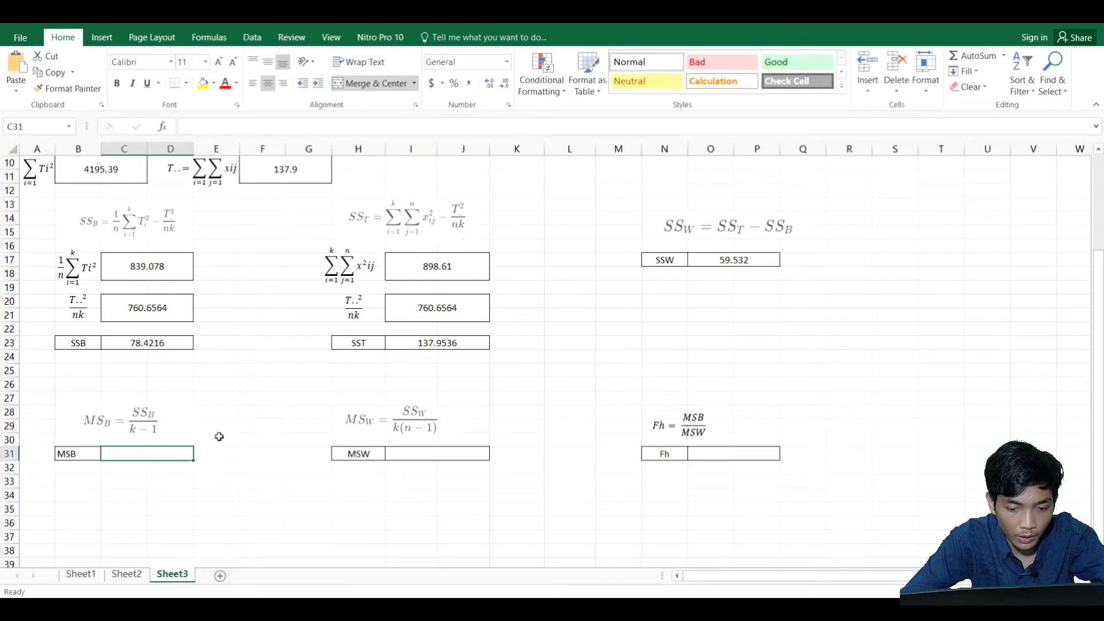
text(=)
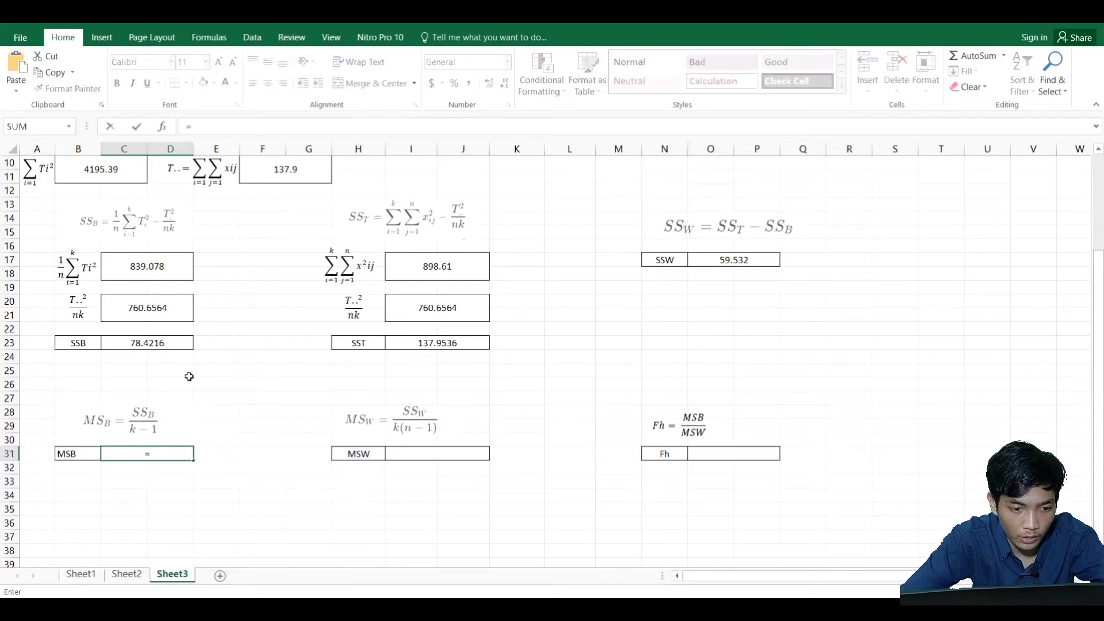
click(173, 343)
text(/)
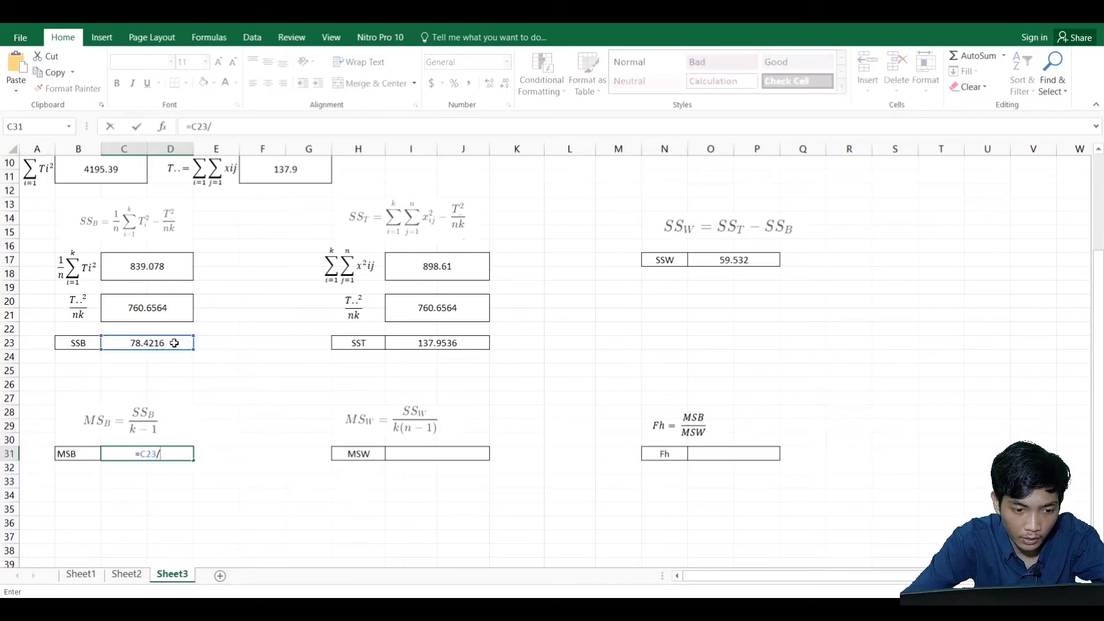
scroll(211, 426, up, 3)
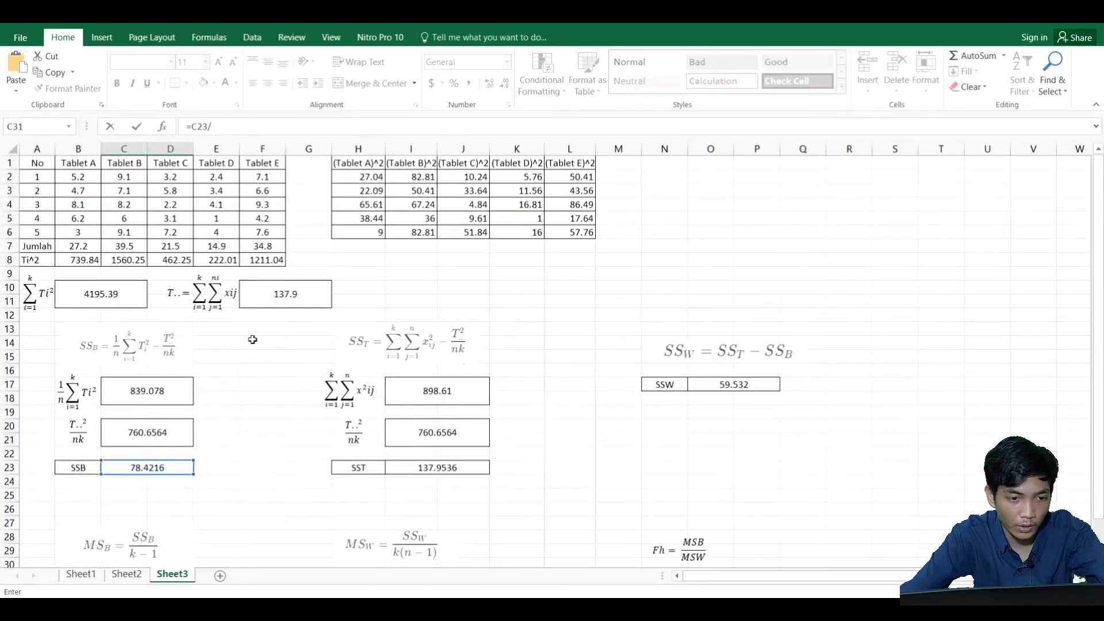
scroll(234, 283, down, 3)
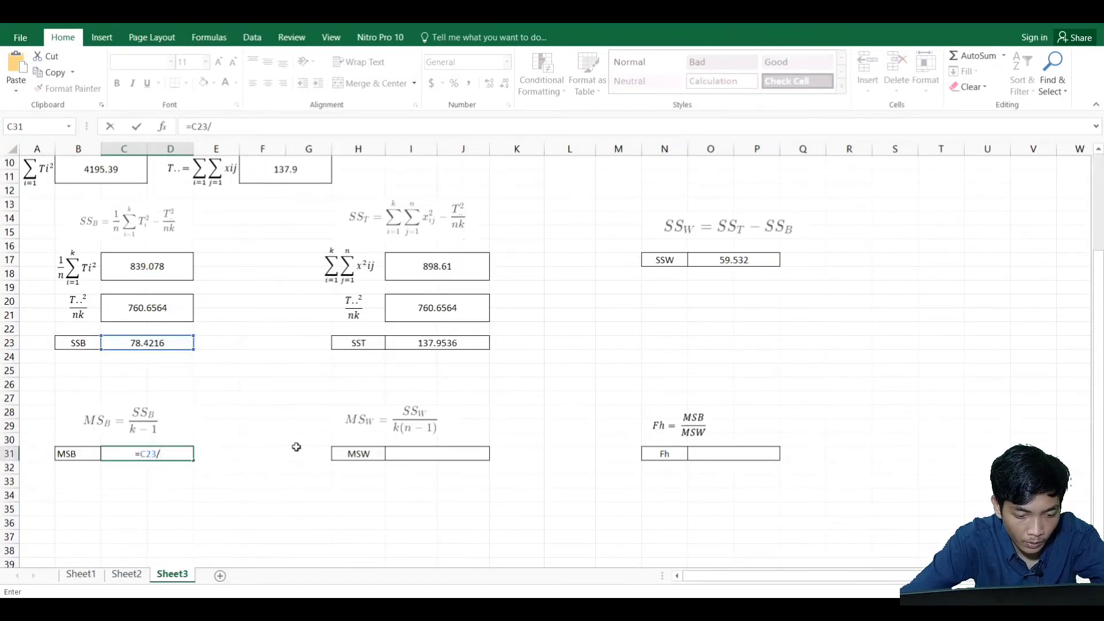
text(4)
key(Return)
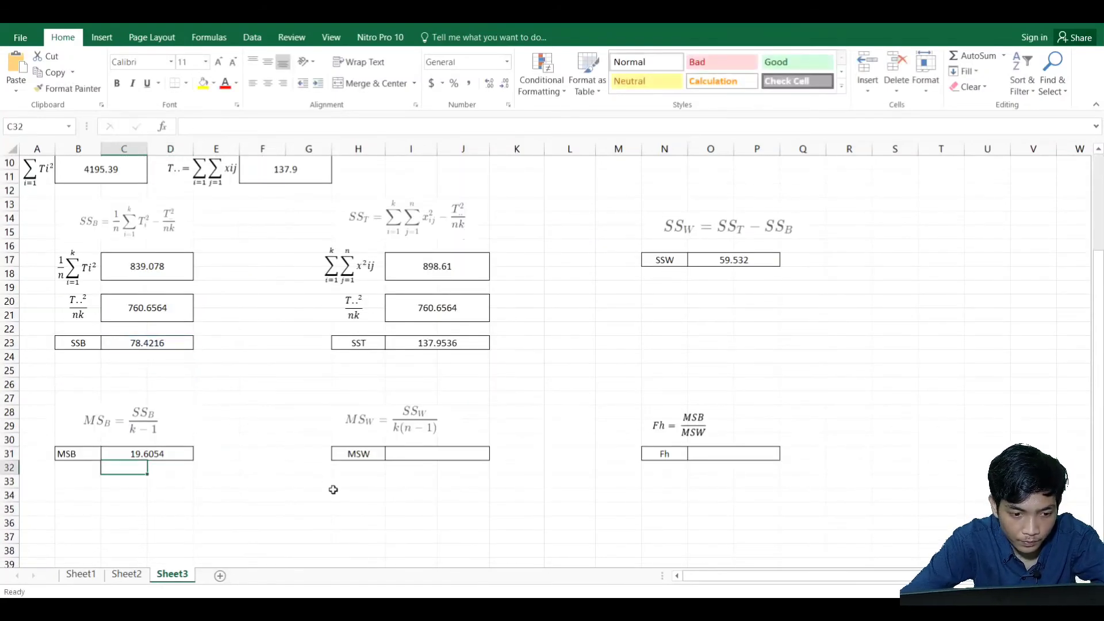
- Calculate MSW in I31 by dividing SSW by k(n-1) with =O17/20
click(419, 451)
text(=)
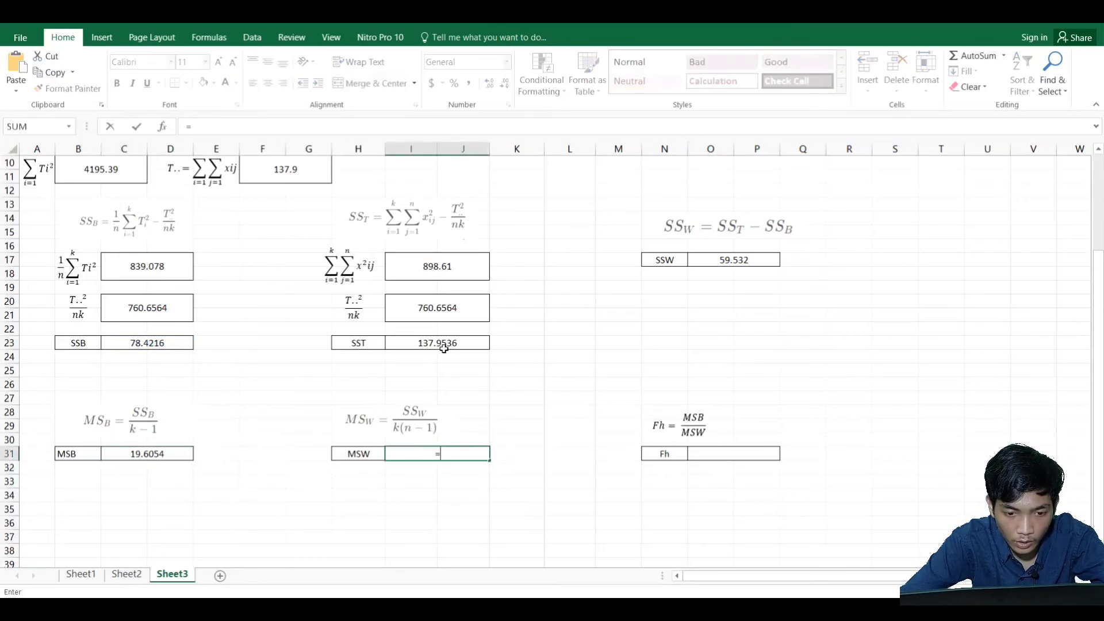
click(727, 262)
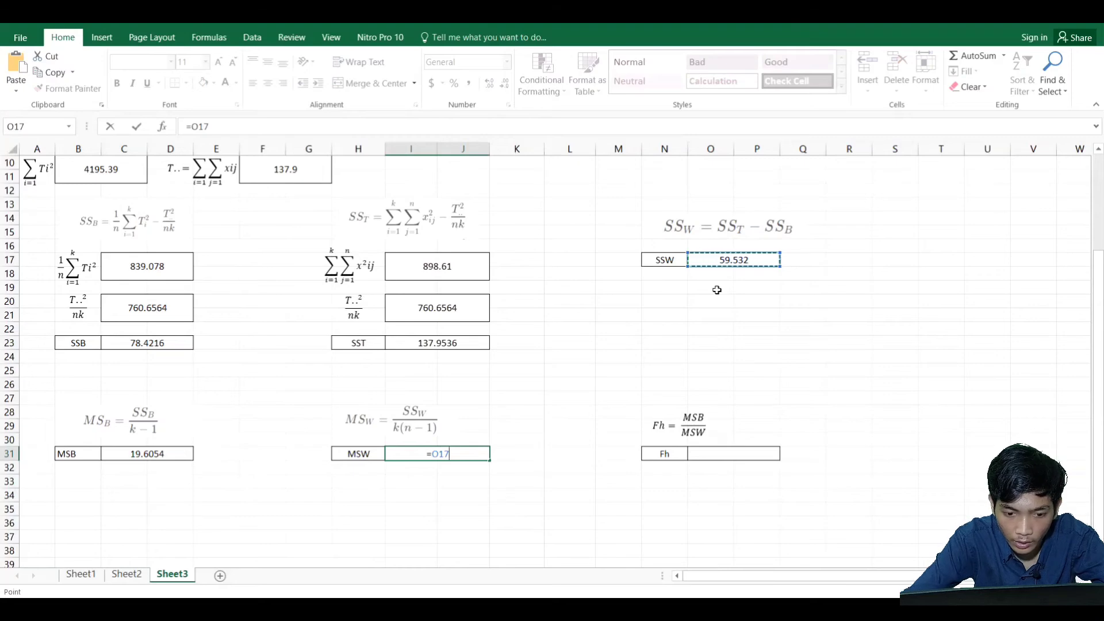
text(/)
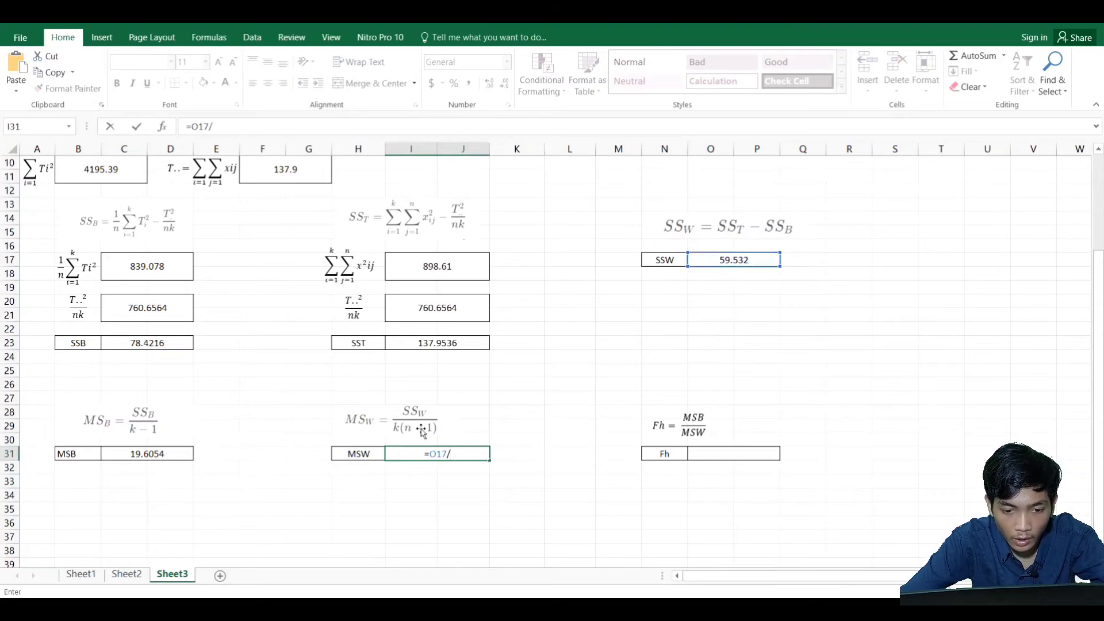
scroll(431, 394, up, 2)
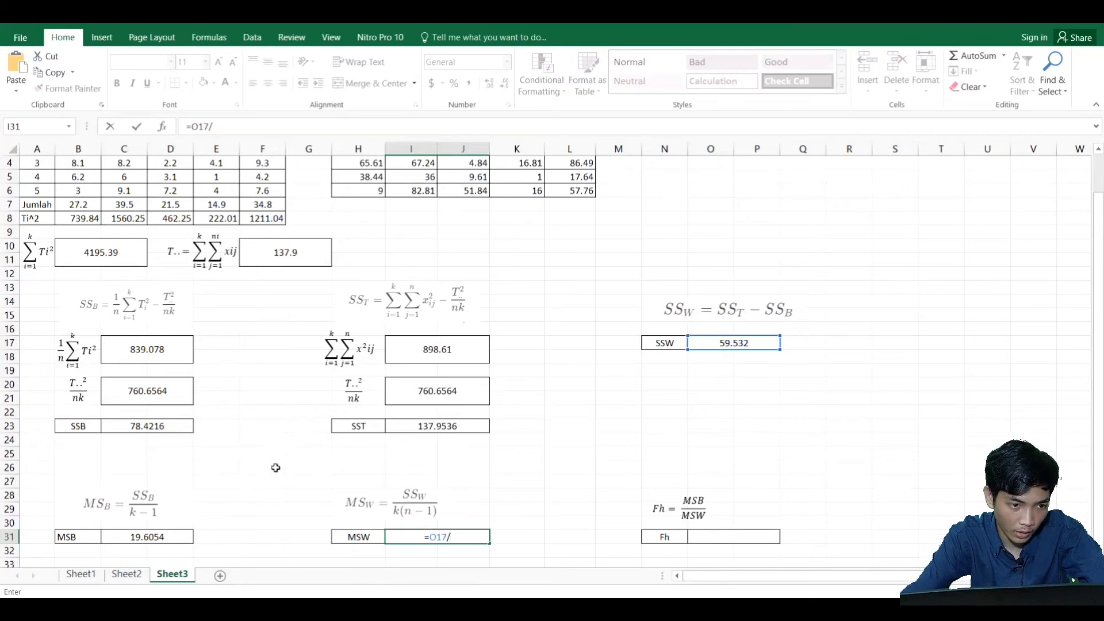
scroll(276, 463, up, 1)
scroll(275, 463, down, 3)
scroll(357, 448, up, 2)
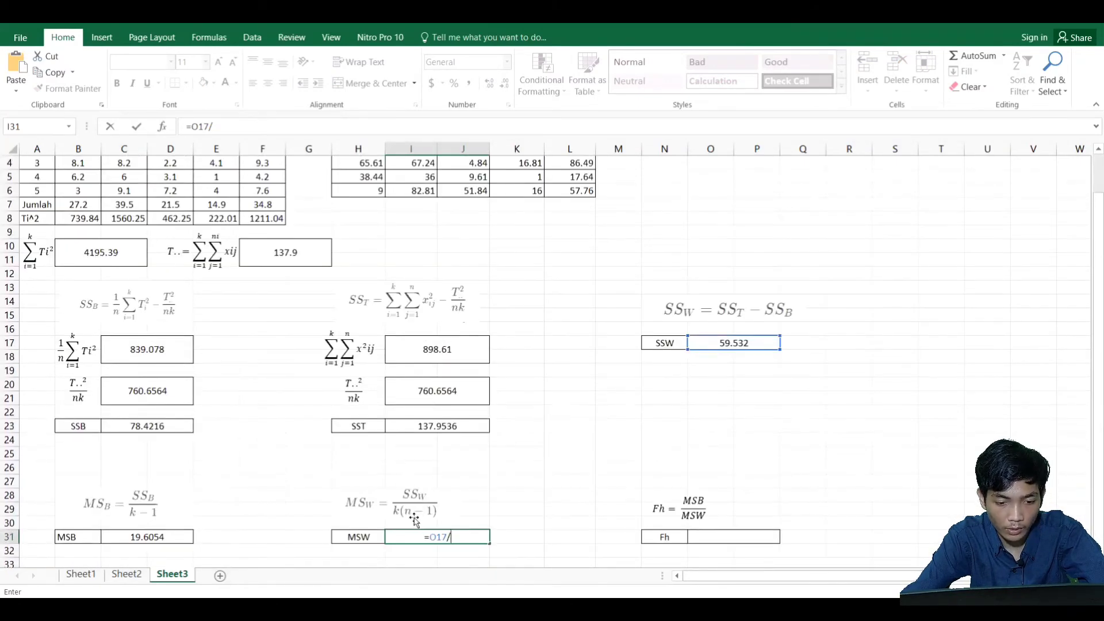
scroll(288, 480, up, 1)
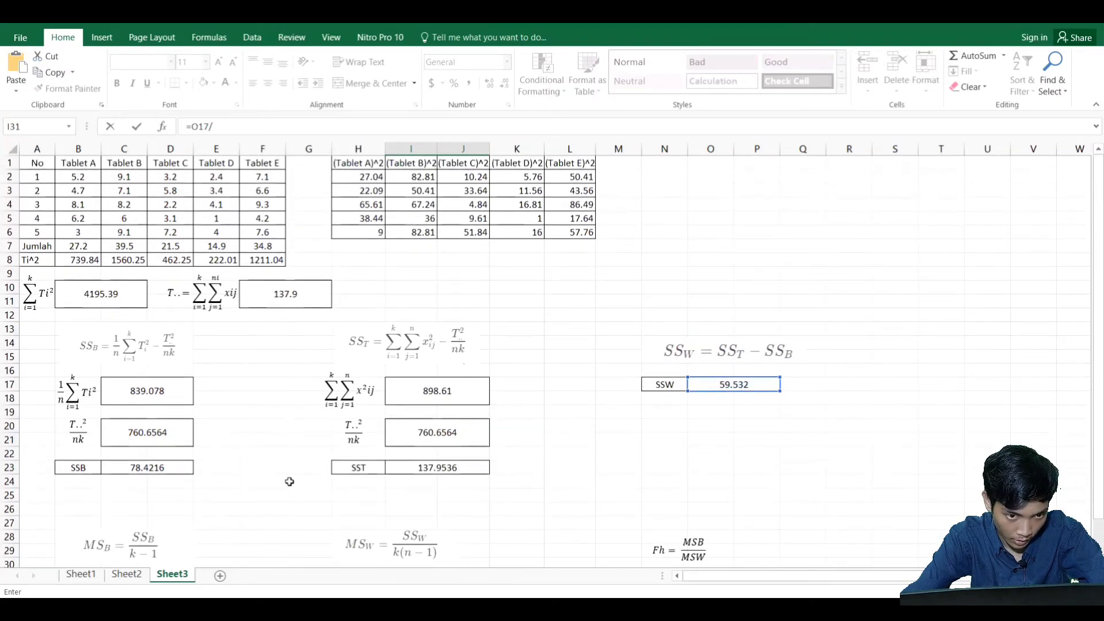
scroll(288, 481, down, 2)
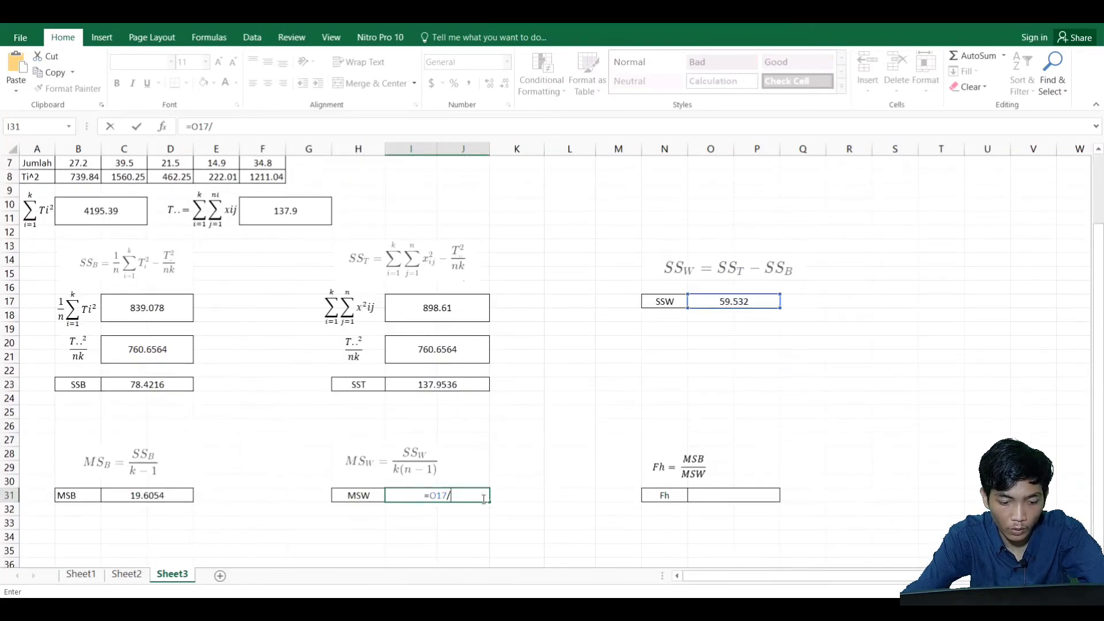
text(20)
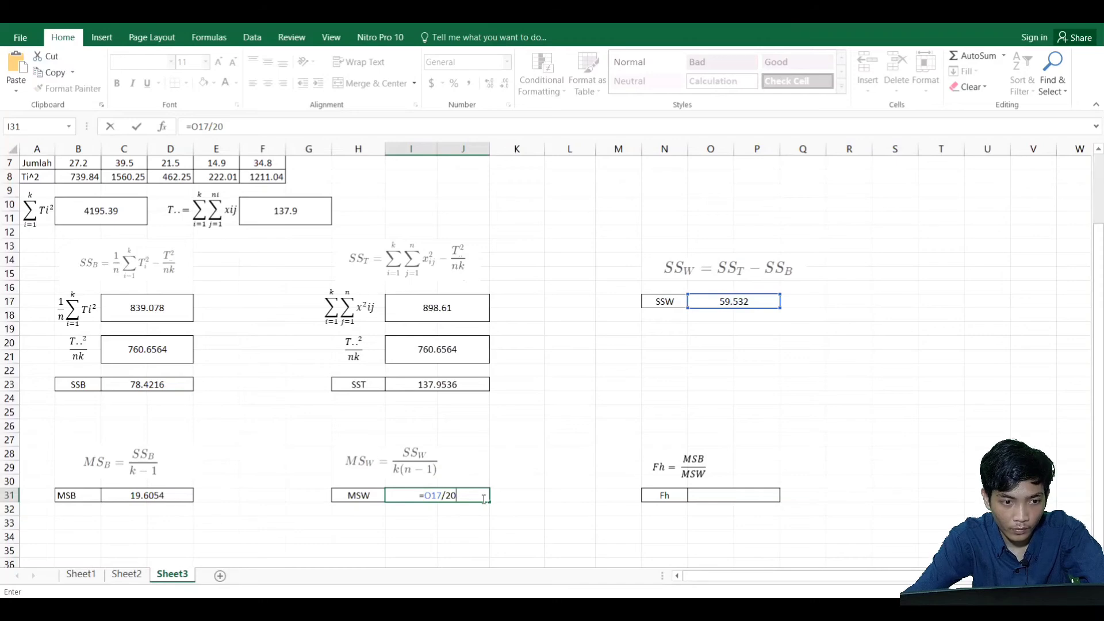
key(Return)
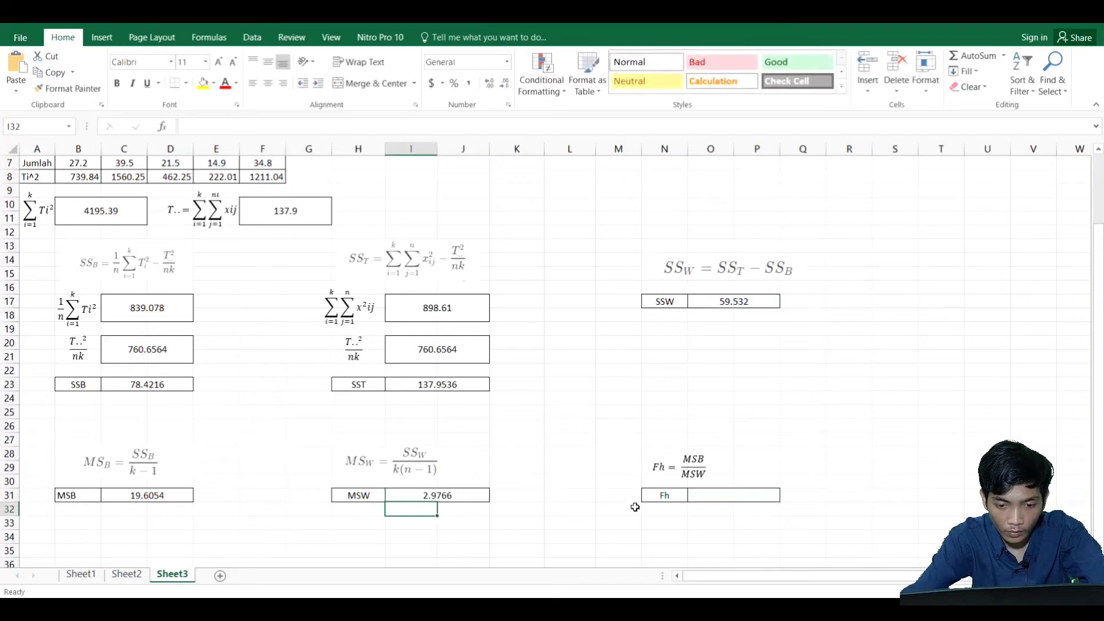
- Calculate Fh in O31 as the ratio of MSB to MSW with =C31/I31
click(700, 496)
text(=)
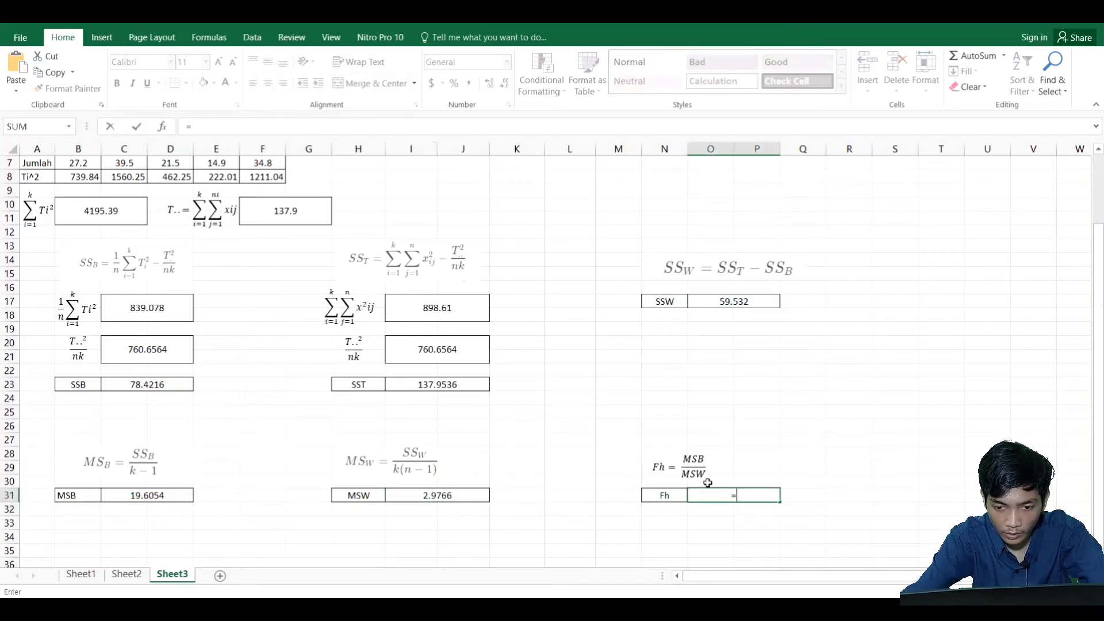
click(154, 499)
text(/)
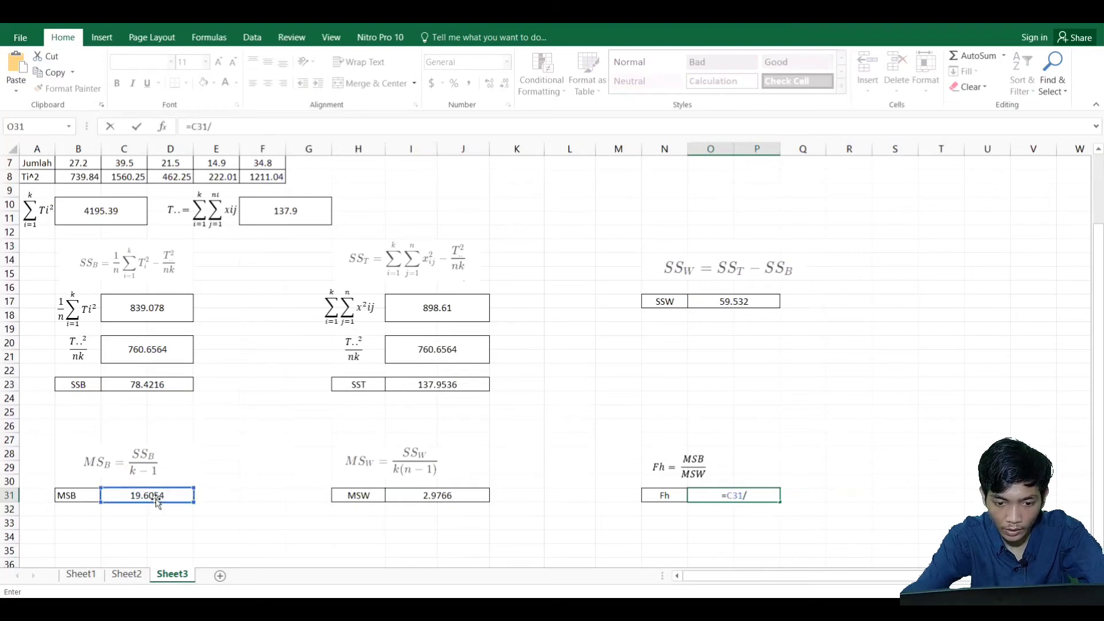
click(420, 494)
key(Return)
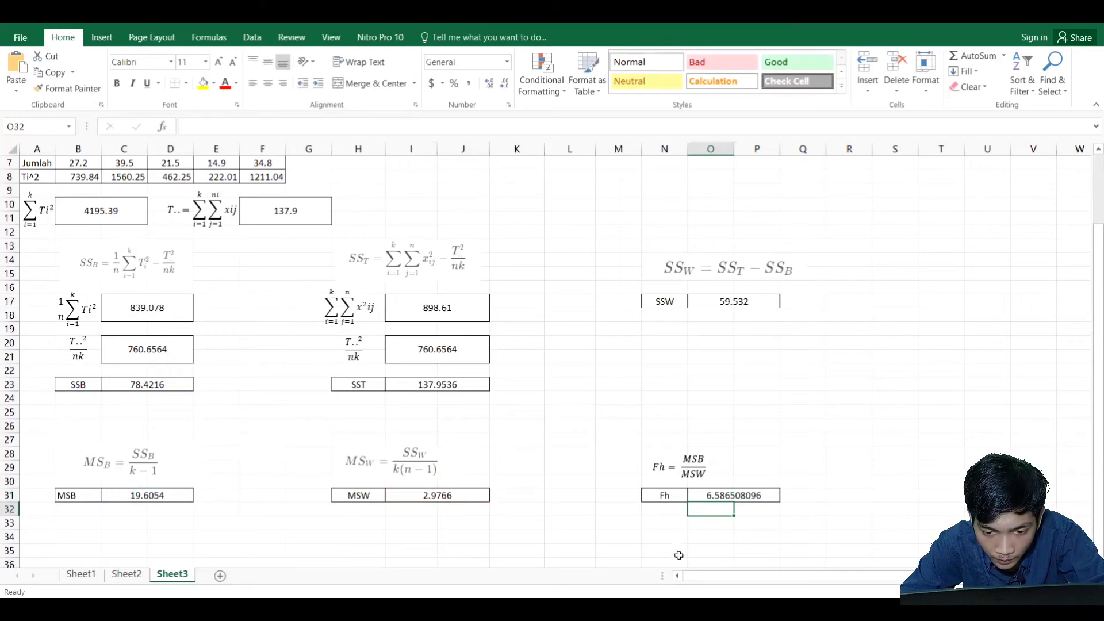
- Switch to Minitab and show Worksheet 3, which holds the Tablet A to Tablet E data
mouse_move(692, 608)
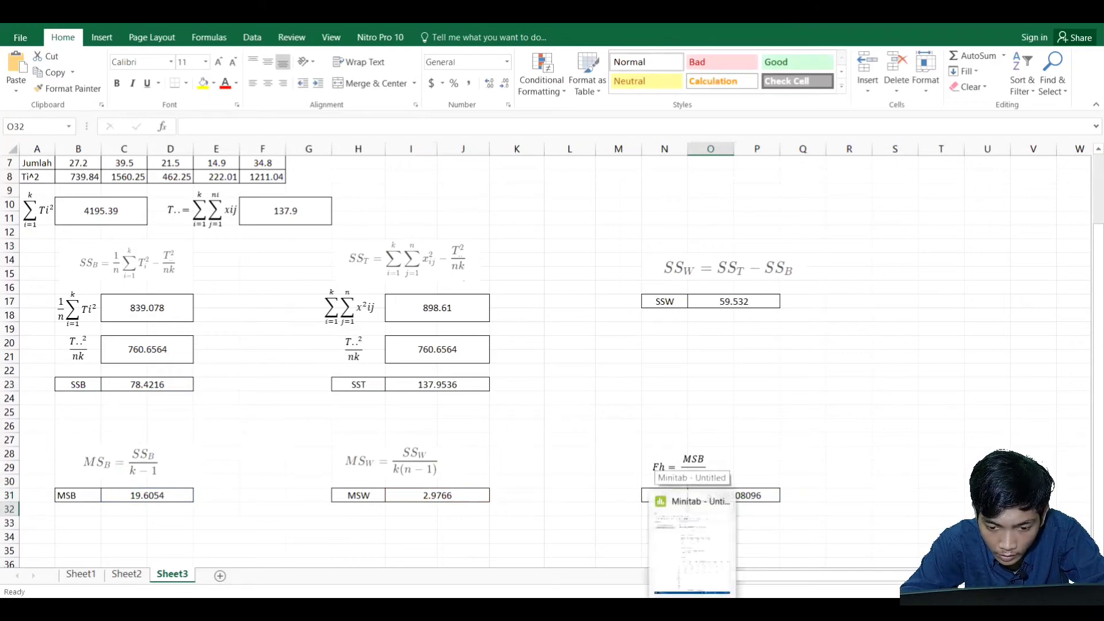
click(678, 557)
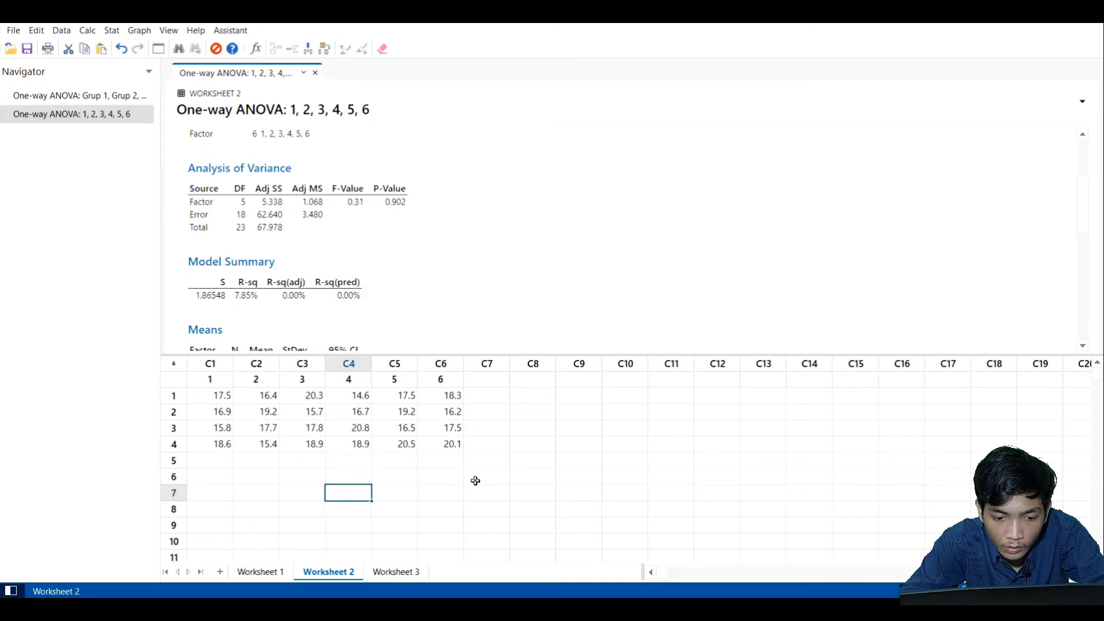
click(397, 572)
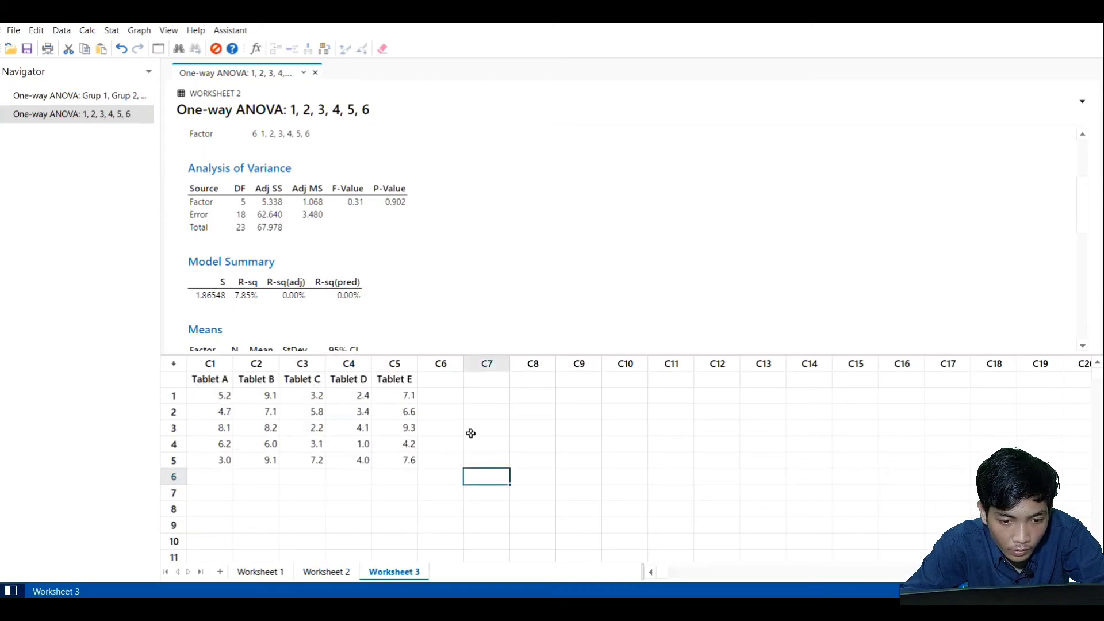
click(353, 419)
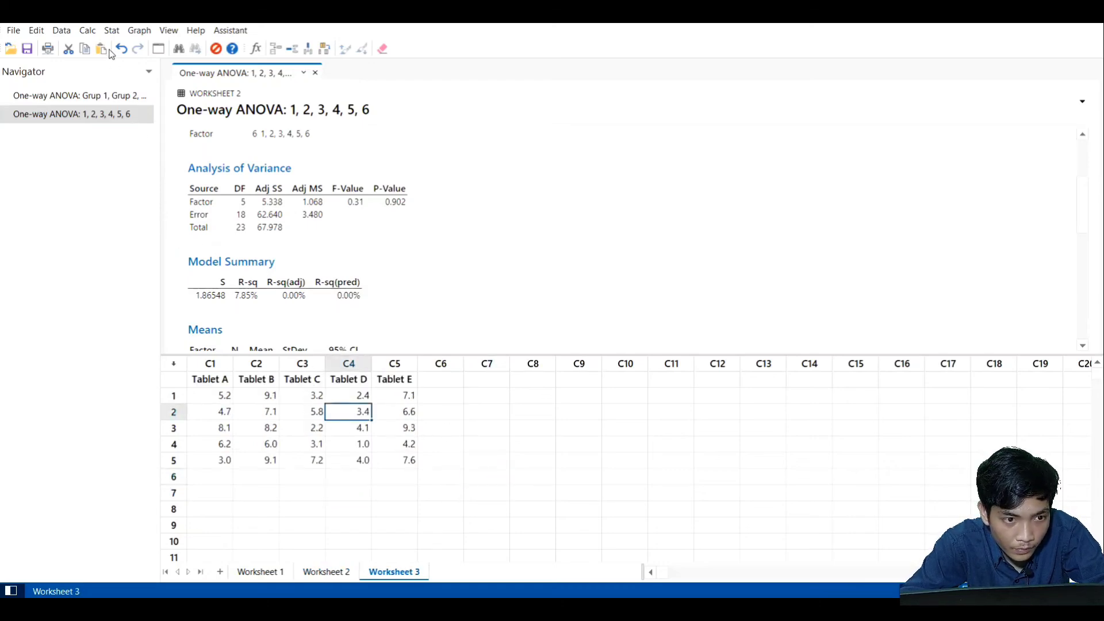
- Run a one-way ANOVA on Tablet A to Tablet E, with response data in a separate column for each factor level
click(112, 30)
mouse_move(156, 81)
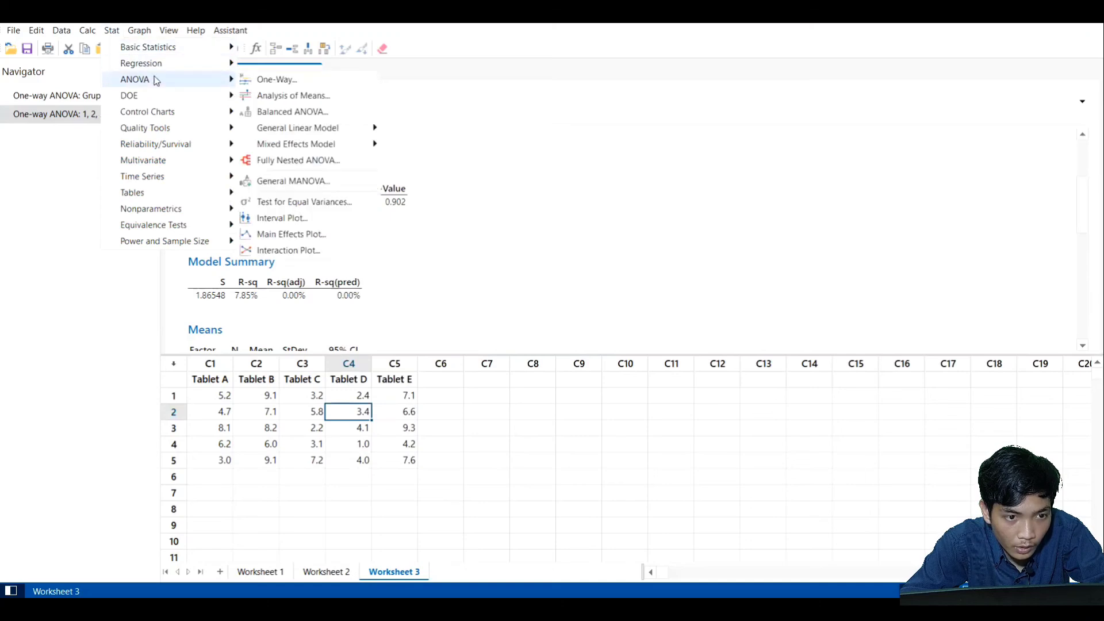
click(275, 80)
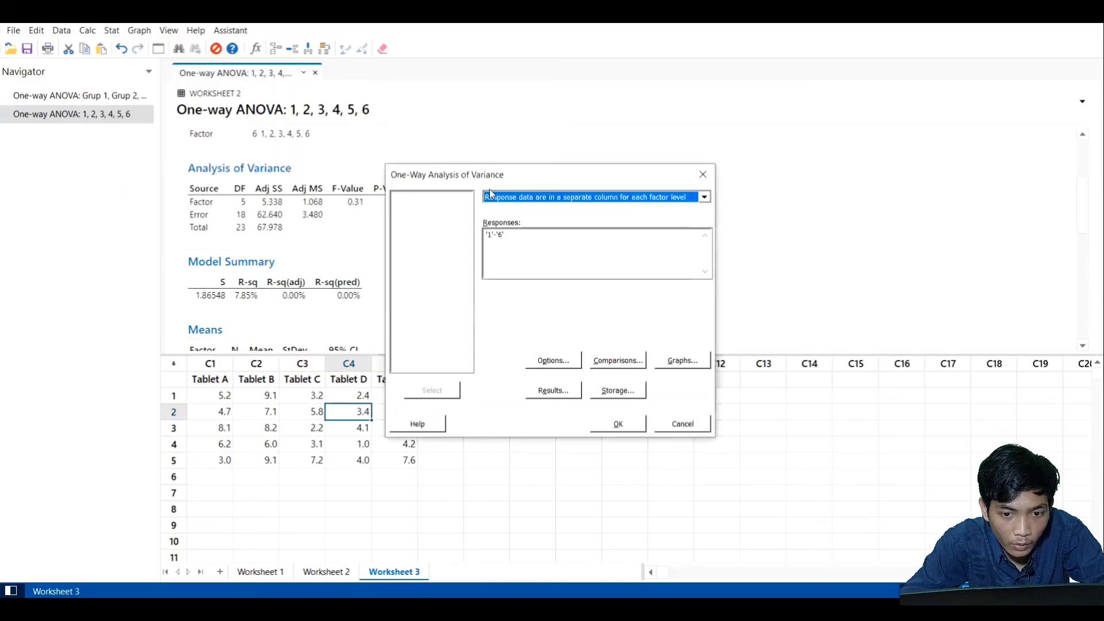
key(Delete)
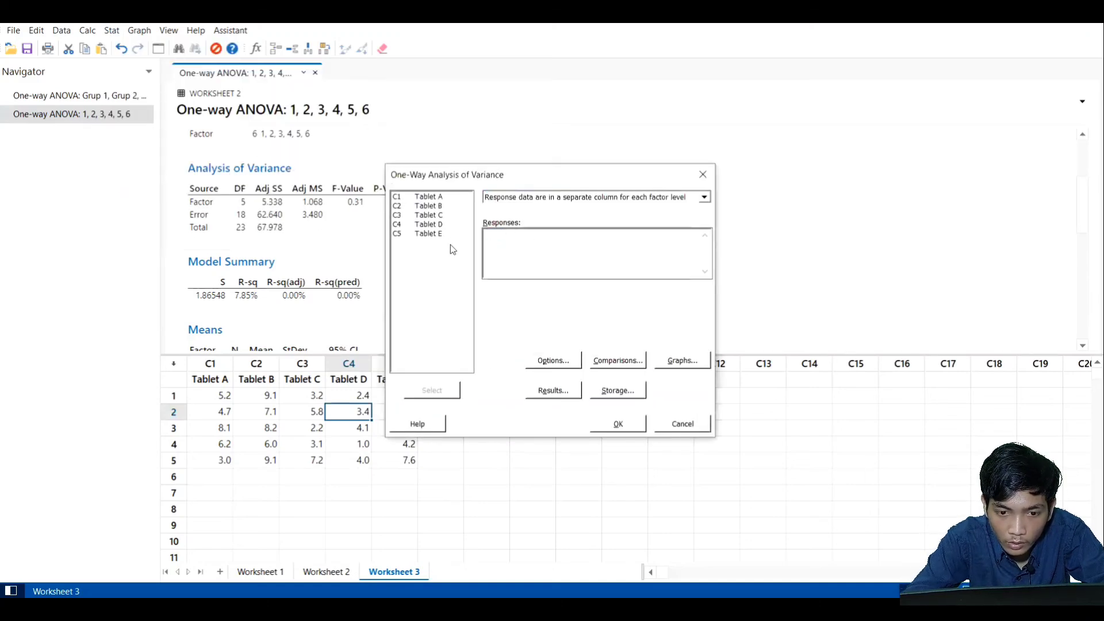
drag(440, 199, 438, 235)
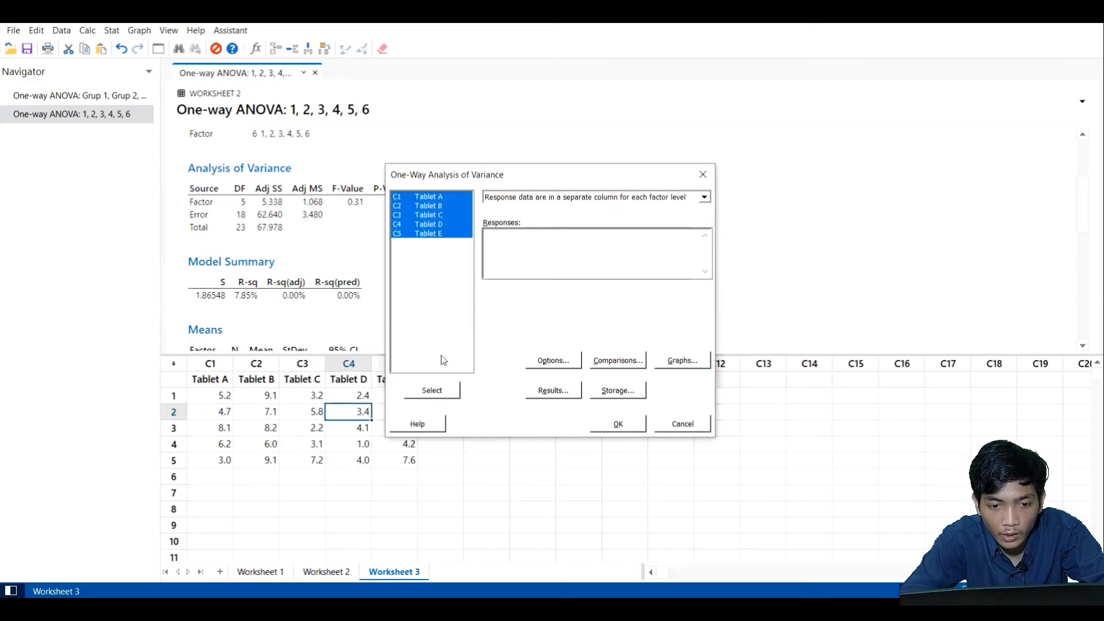
click(439, 389)
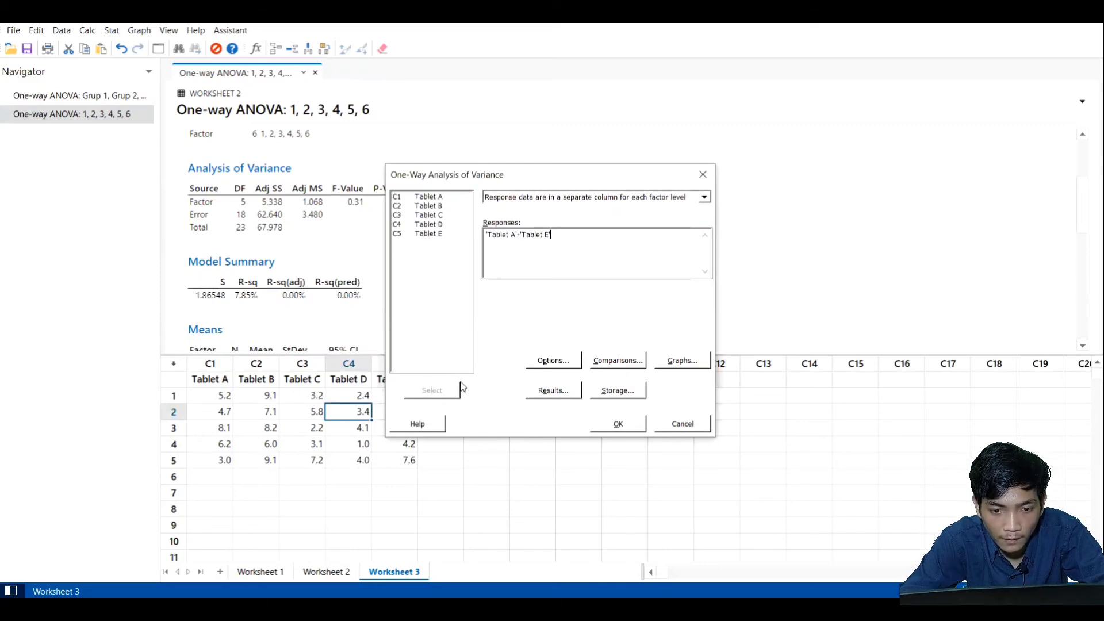
click(618, 424)
scroll(374, 221, down, 3)
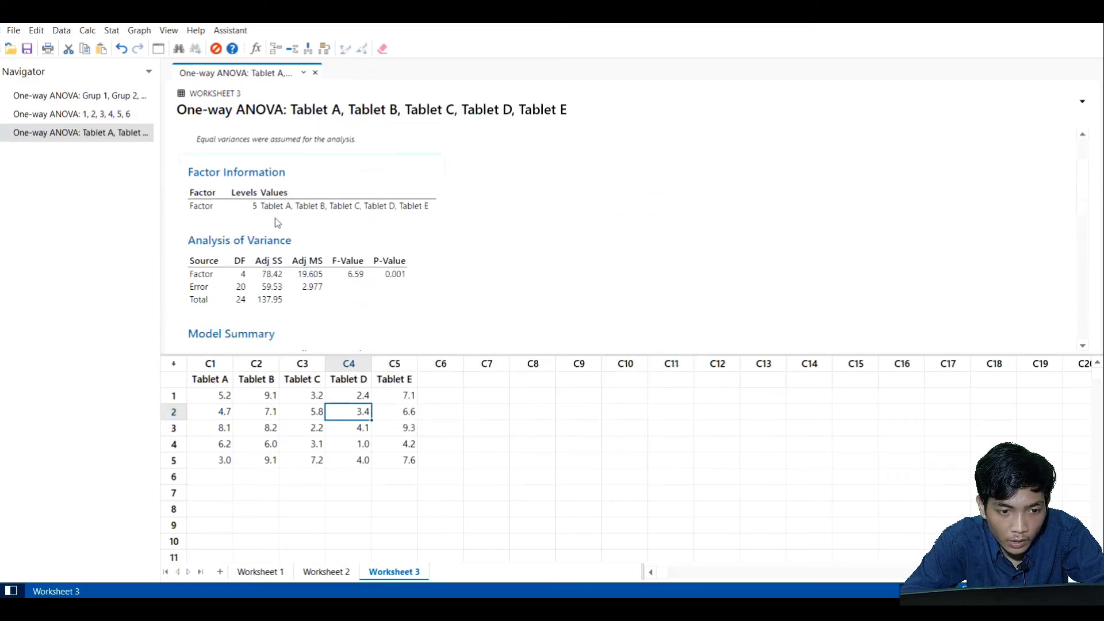
scroll(277, 222, down, 2)
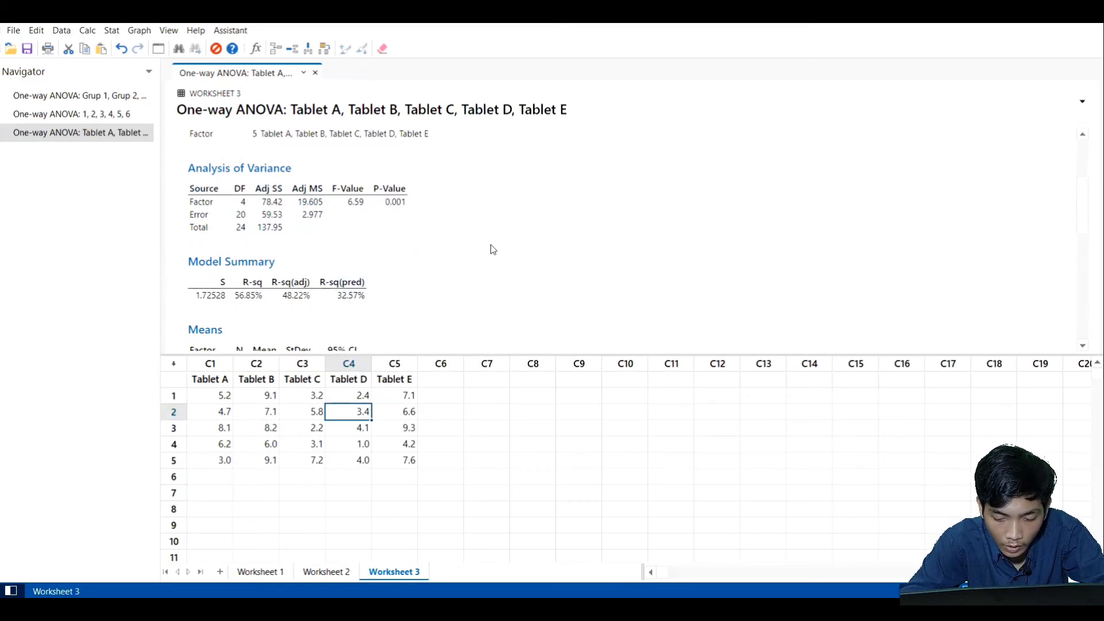
- Place Minitab beside the Excel workbook and compare SSB, SST and SSW with the Adj SS values in Minitab's Analysis of Variance table
key(super+Left)
click(730, 127)
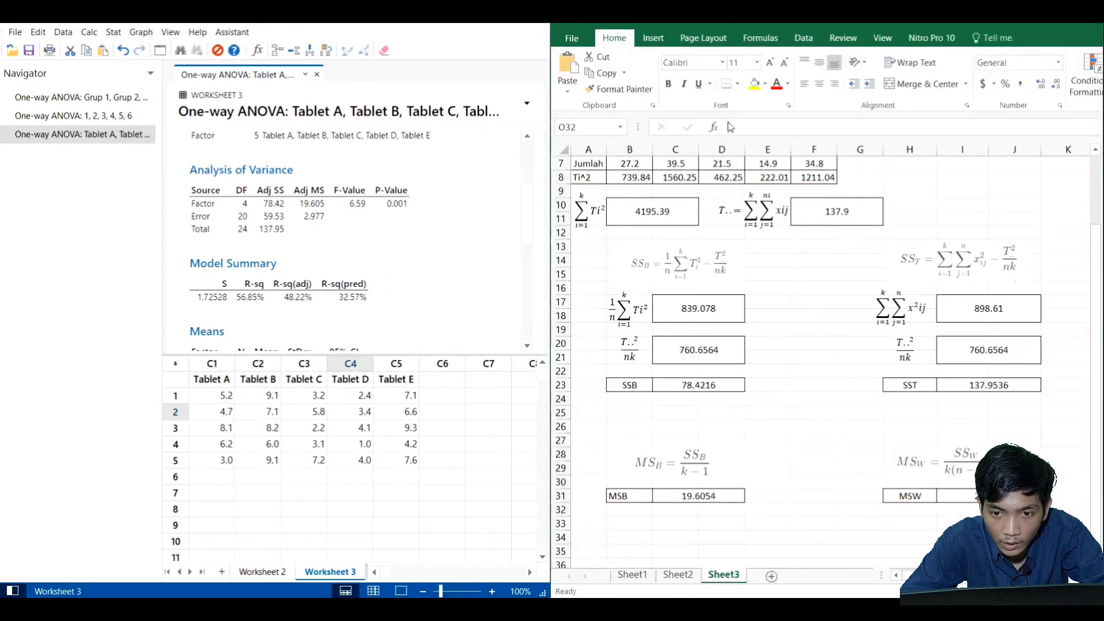
scroll(697, 401, up, 2)
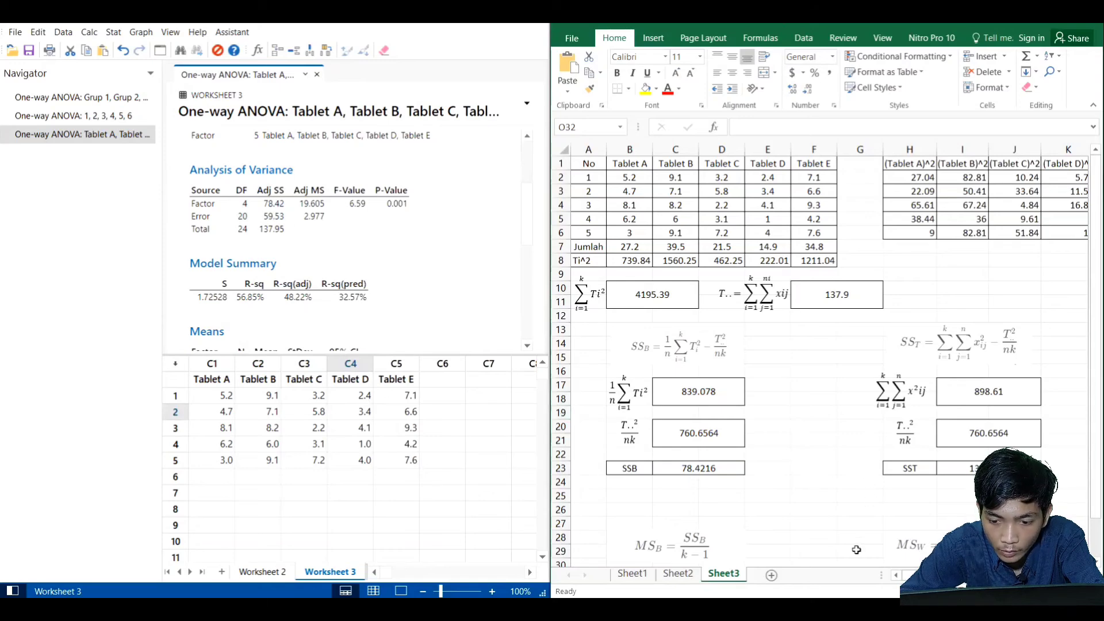
scroll(918, 142, right, 4)
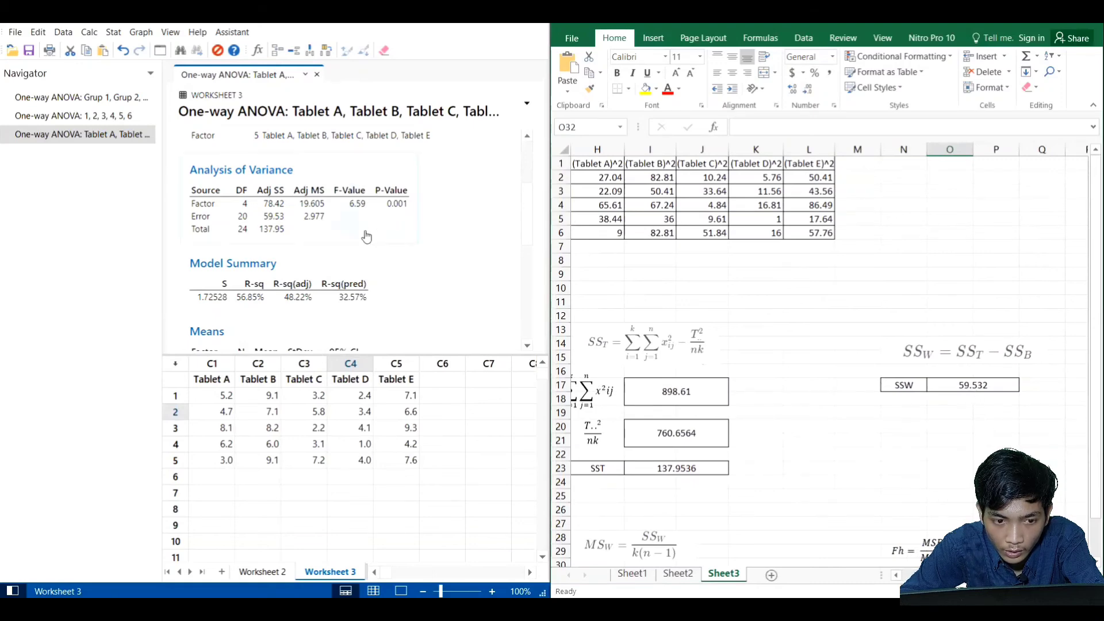
click(972, 387)
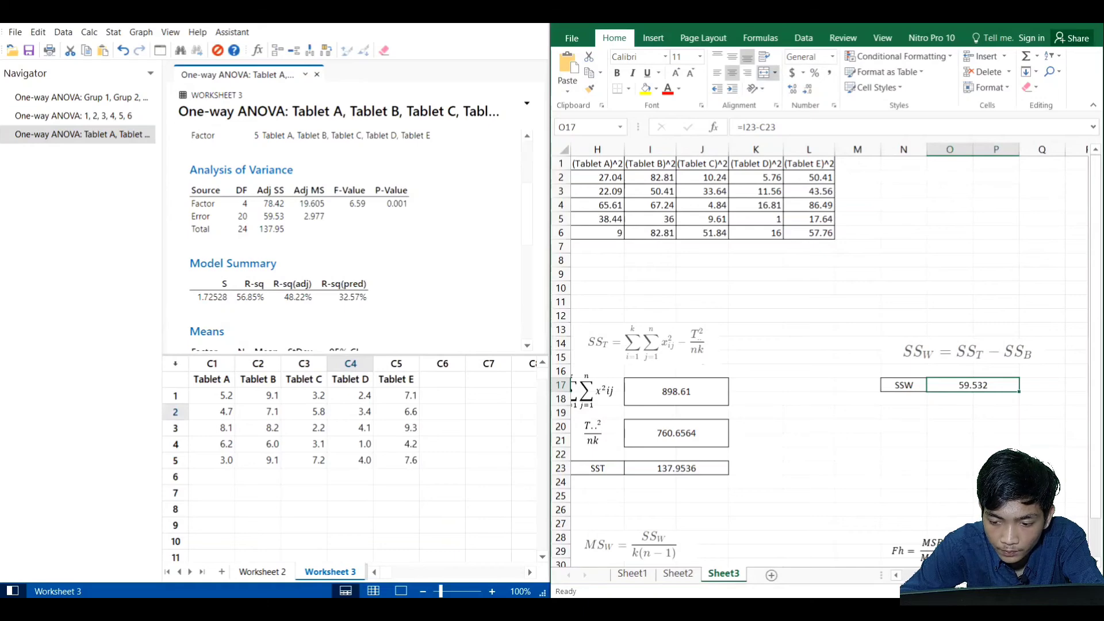
- Compare Excel's MSB, MSW and Fh cells with the Adj MS and F-Value results in Minitab's Analysis of Variance table
scroll(855, 479, left, 4)
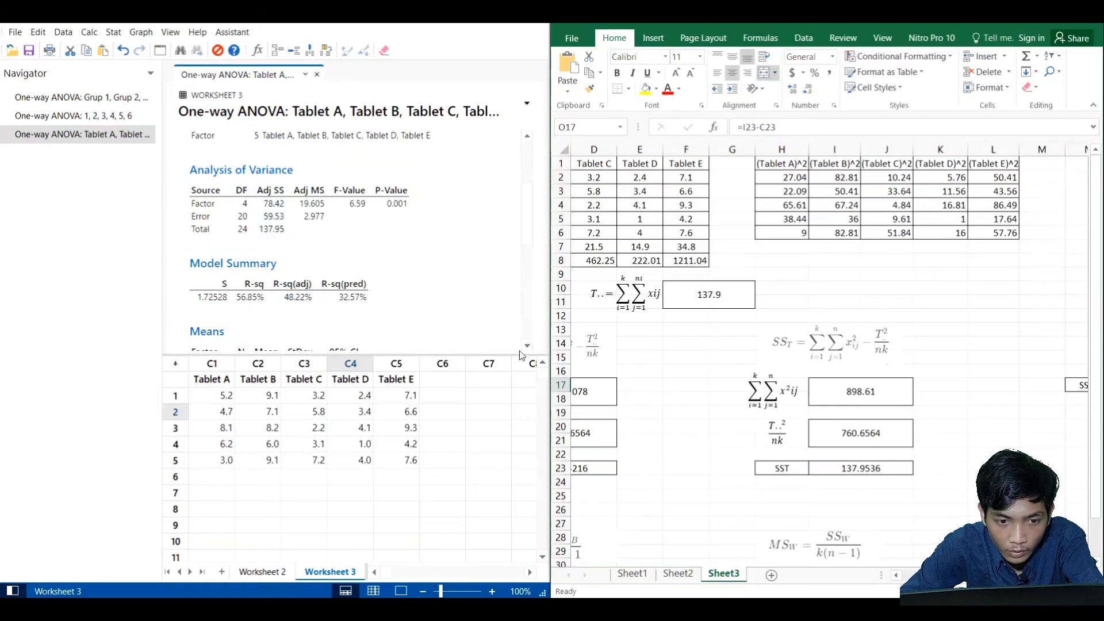
scroll(695, 460, left, 3)
scroll(696, 460, down, 4)
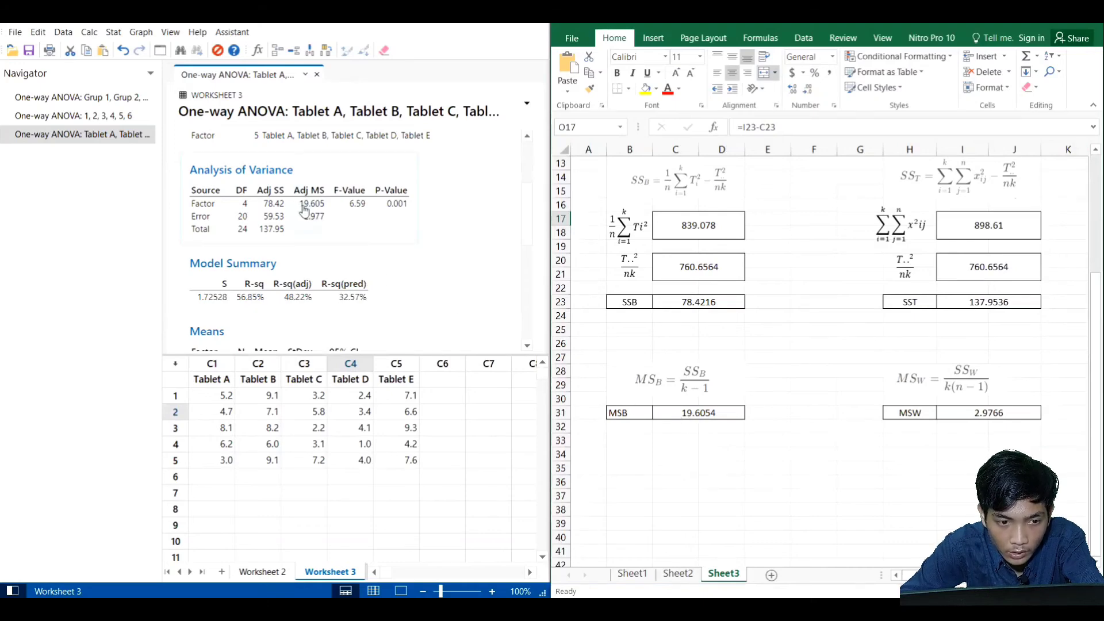
click(967, 413)
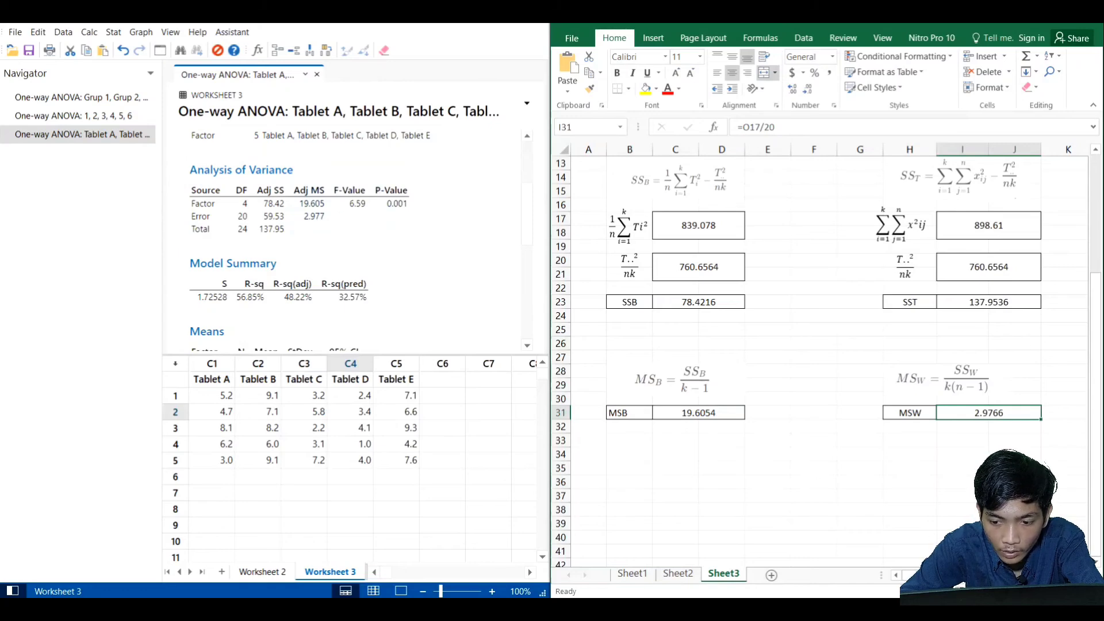
scroll(920, 436, right, 4)
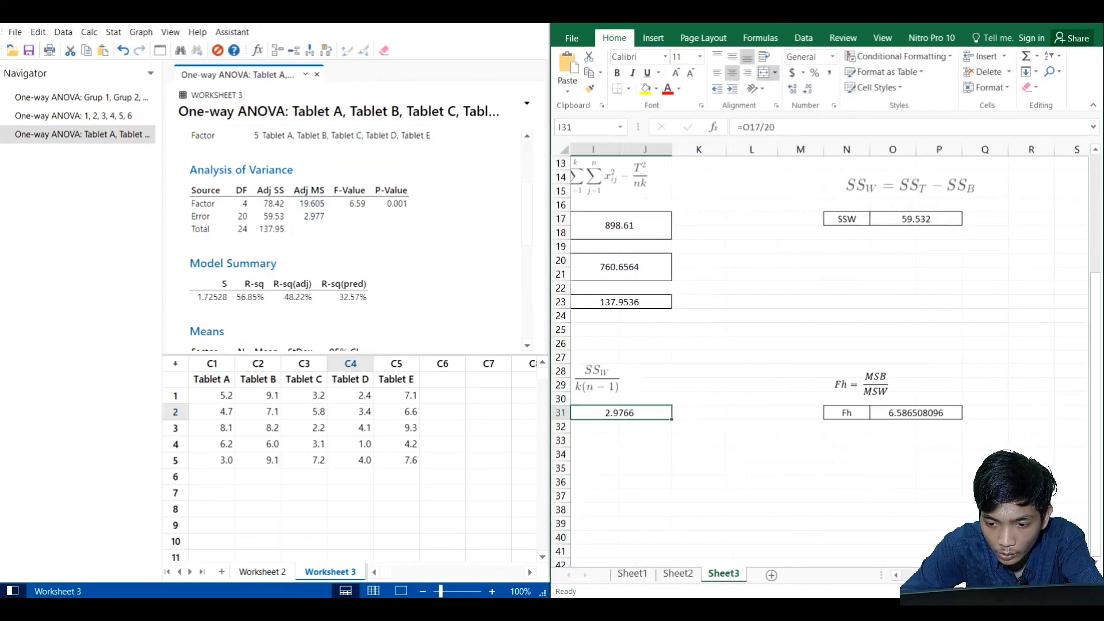
click(920, 412)
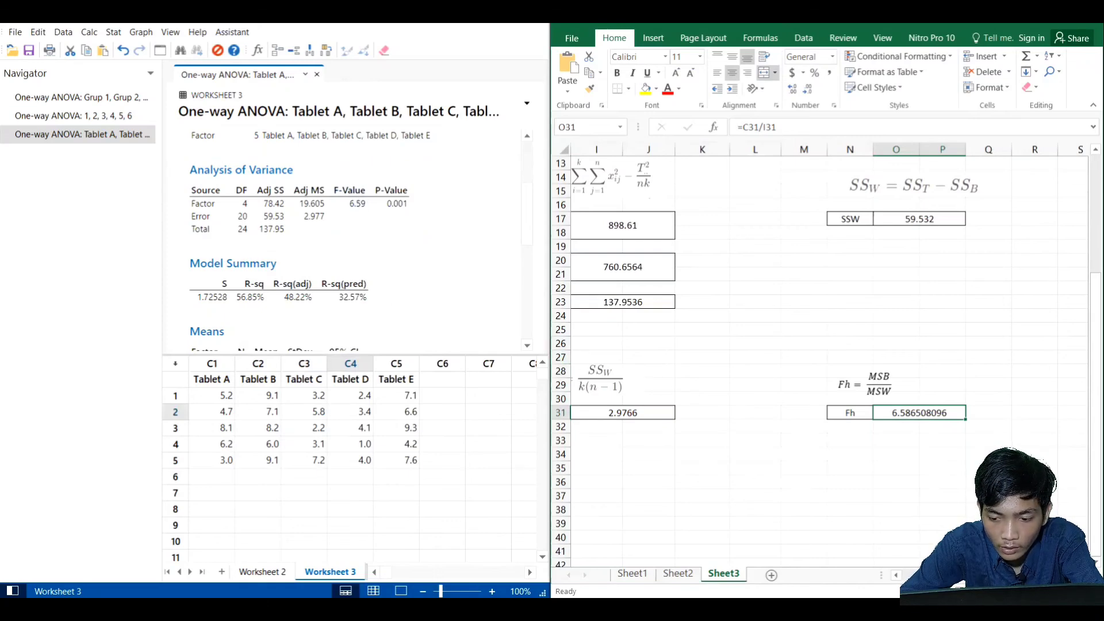
scroll(759, 520, left, 5)
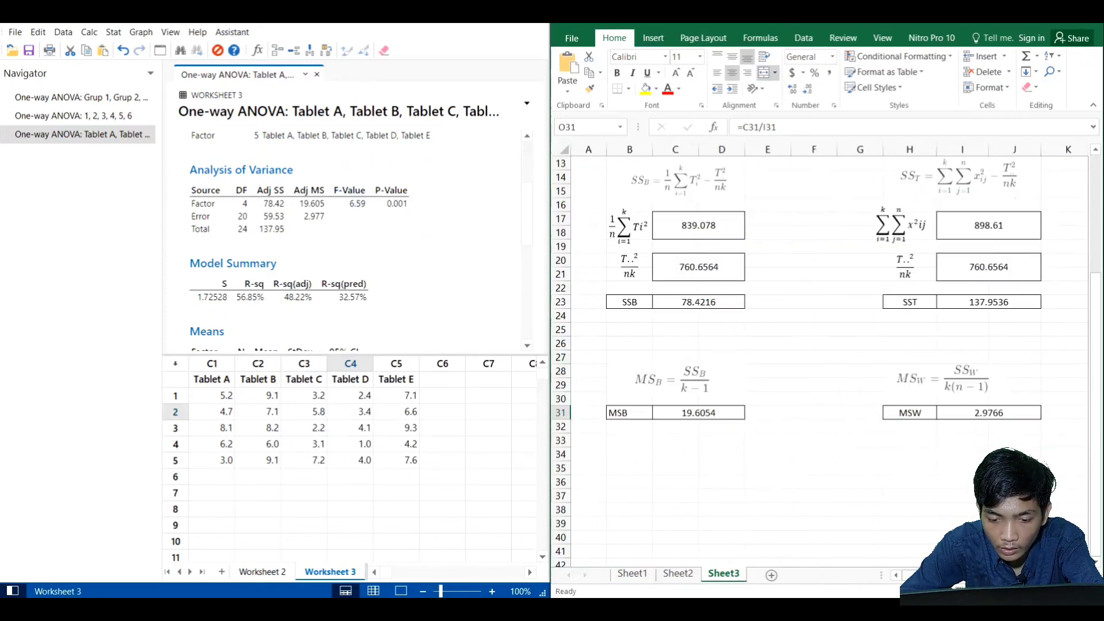
- Switch to the exercise PDF in Microsoft Edge and handwrite SSB 78.42, SSW 59,53 and SST 137,95 in the Statistik Uji table
key(alt+Tab)
scroll(715, 320, down, 2)
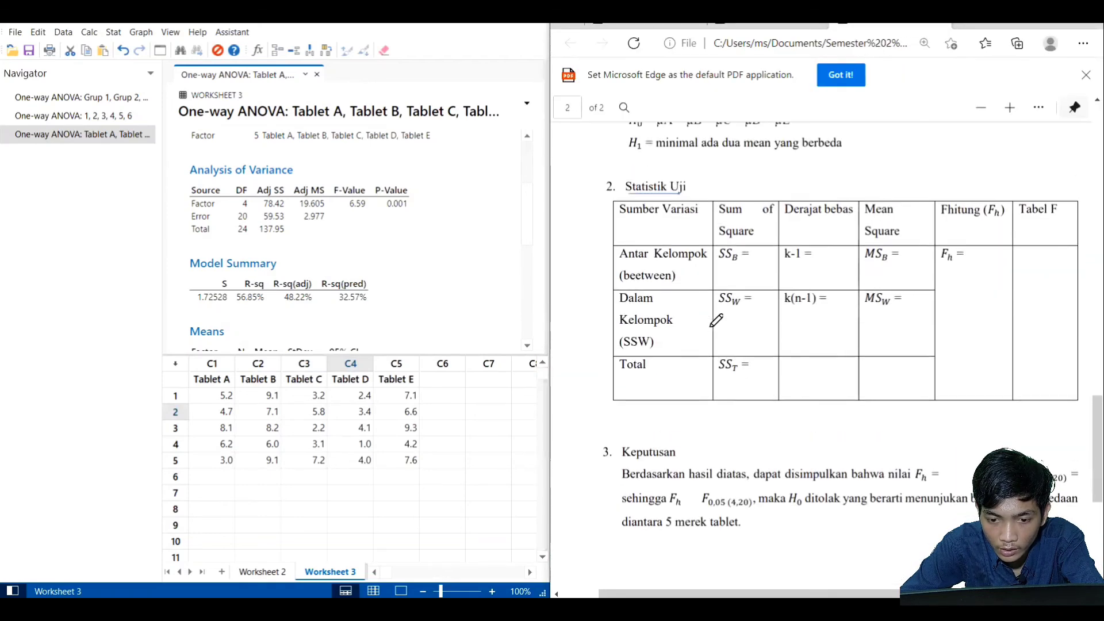
scroll(716, 319, up, 3)
scroll(714, 317, down, 3)
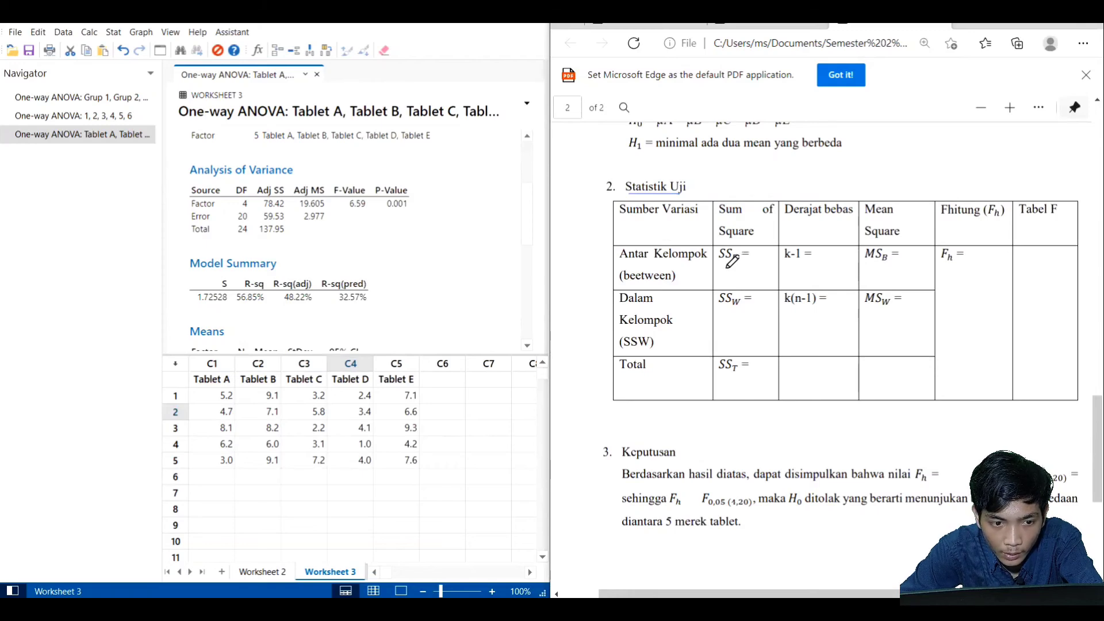
drag(723, 269, 735, 281)
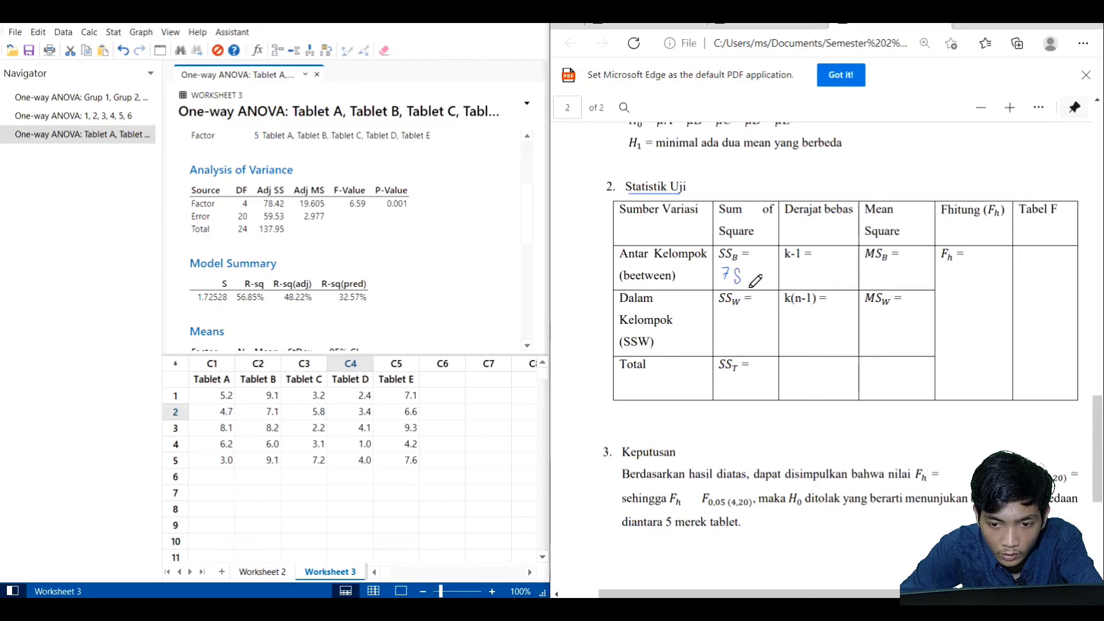
click(746, 281)
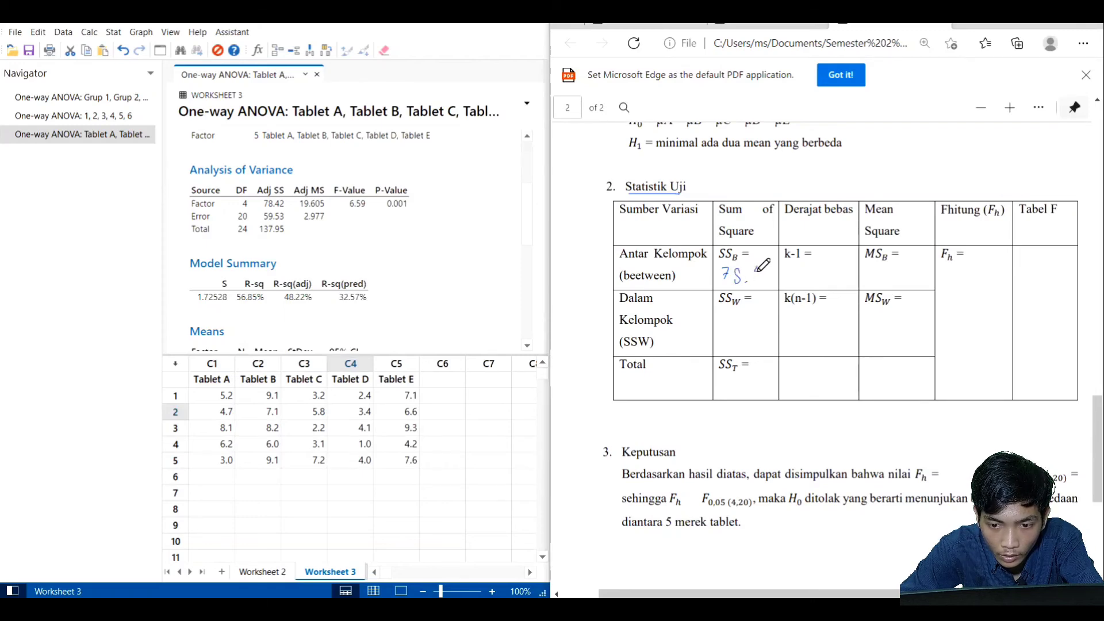
drag(755, 268, 772, 280)
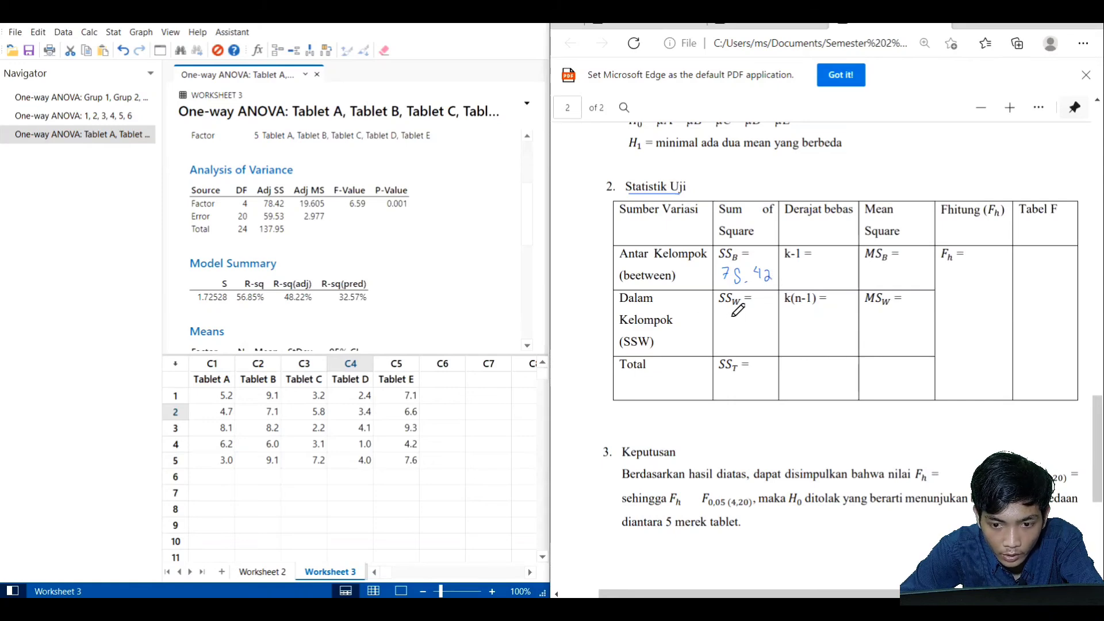
mouse_move(726, 322)
mouse_down()
mouse_move(719, 334)
mouse_move(738, 321)
mouse_move(743, 342)
mouse_move(772, 335)
mouse_move(763, 344)
mouse_up()
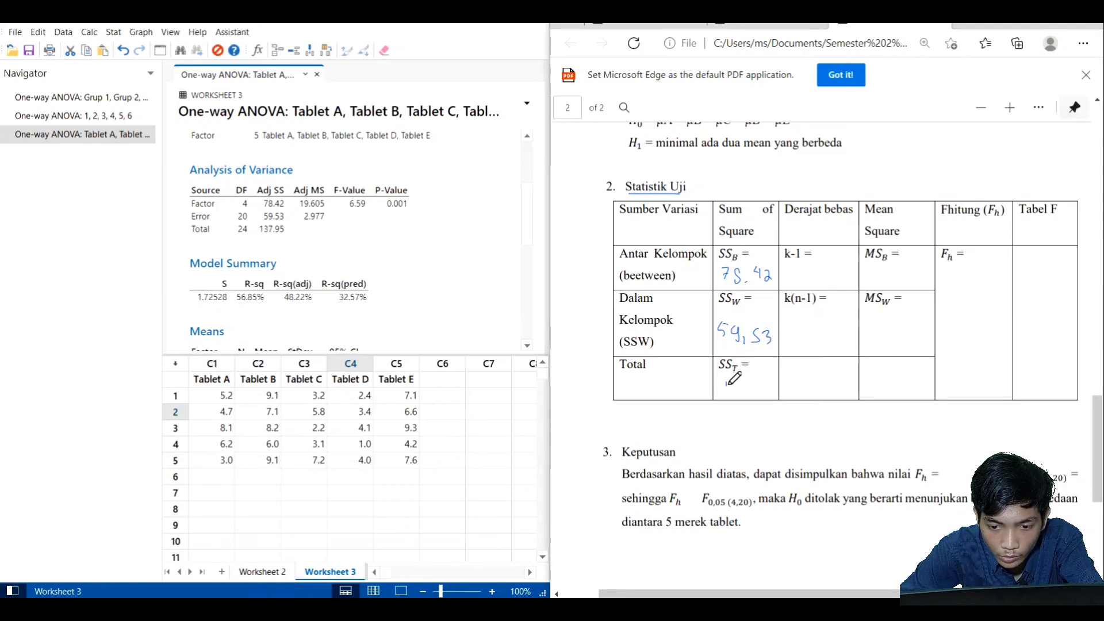
drag(725, 382, 772, 390)
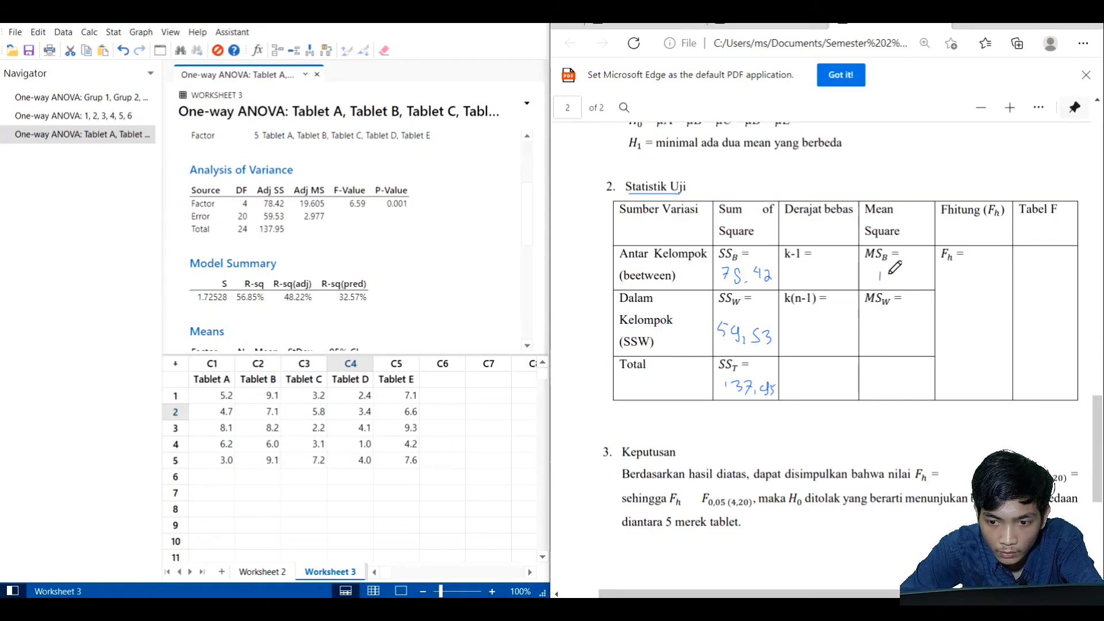
- Handwrite the mean squares in the Statistik Uji table: 19,605 for MSB and 2,977 for MSW
drag(880, 272, 890, 285)
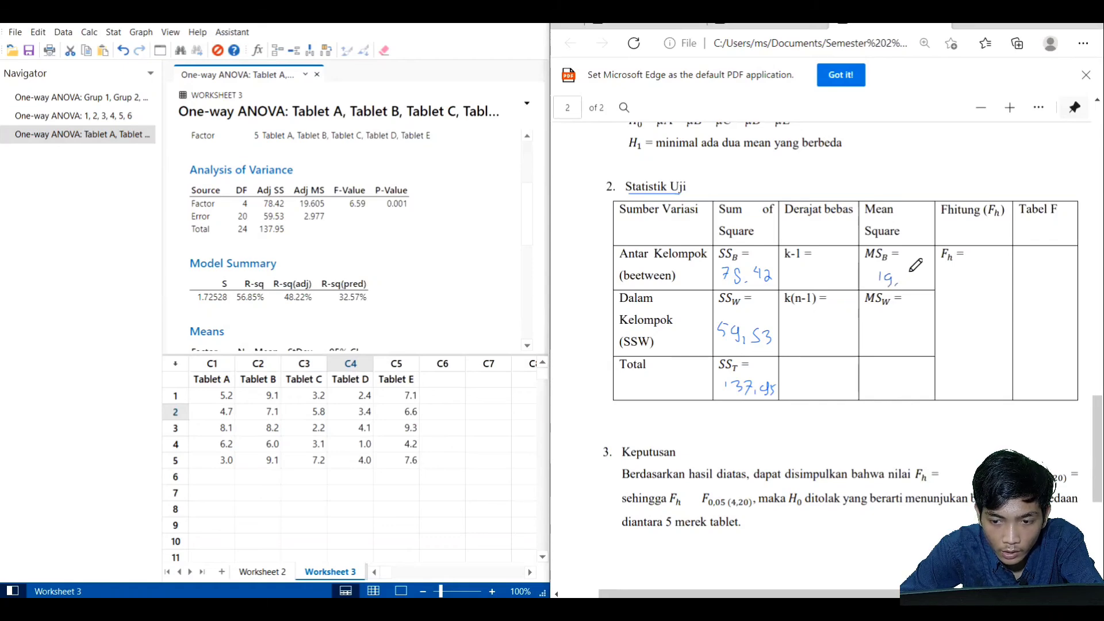
mouse_move(904, 270)
mouse_down()
mouse_move(905, 282)
mouse_move(926, 273)
mouse_up()
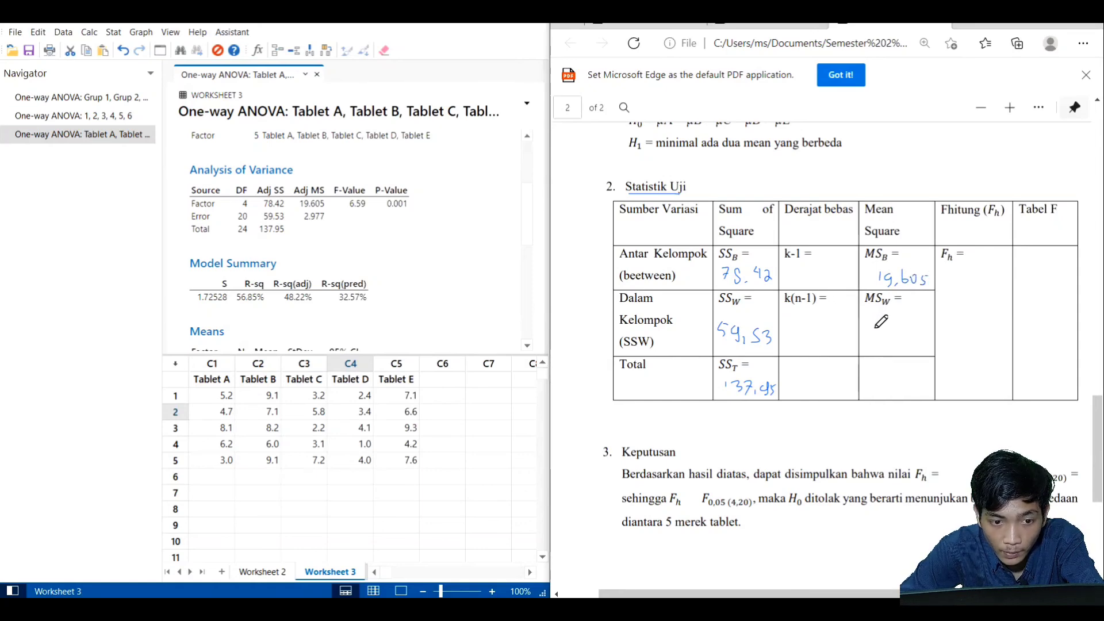
drag(877, 325, 916, 344)
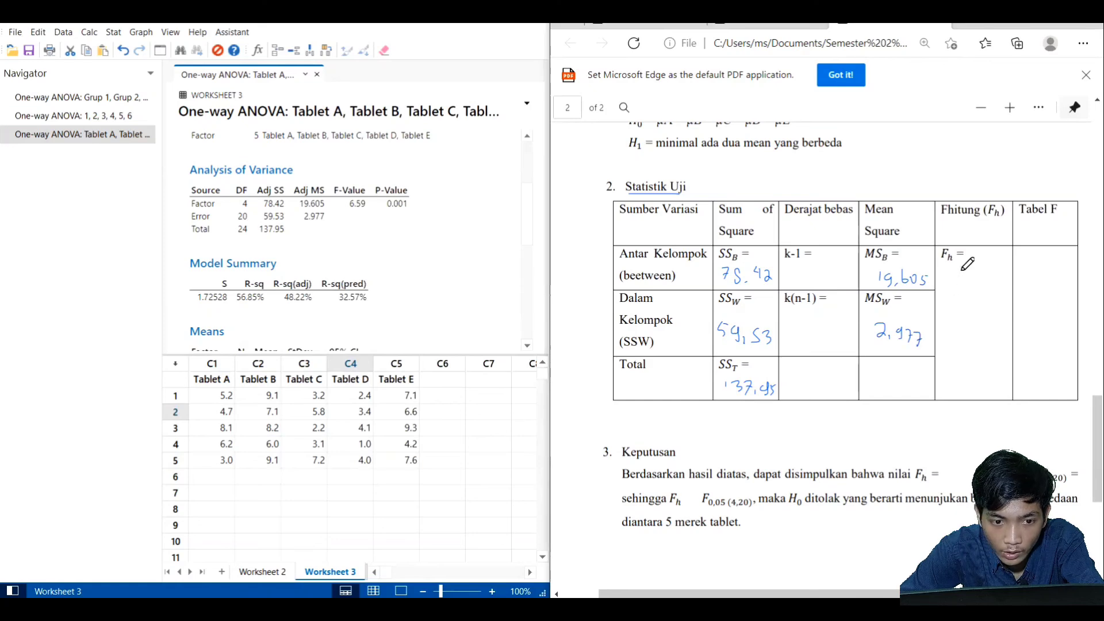
- Handwrite Fh as 6,59 and the degrees of freedom as 4 for k-1 and 20 for k(n-1) in the table
mouse_move(961, 268)
mouse_down()
mouse_move(963, 286)
mouse_move(982, 271)
mouse_move(995, 277)
mouse_move(989, 291)
mouse_up()
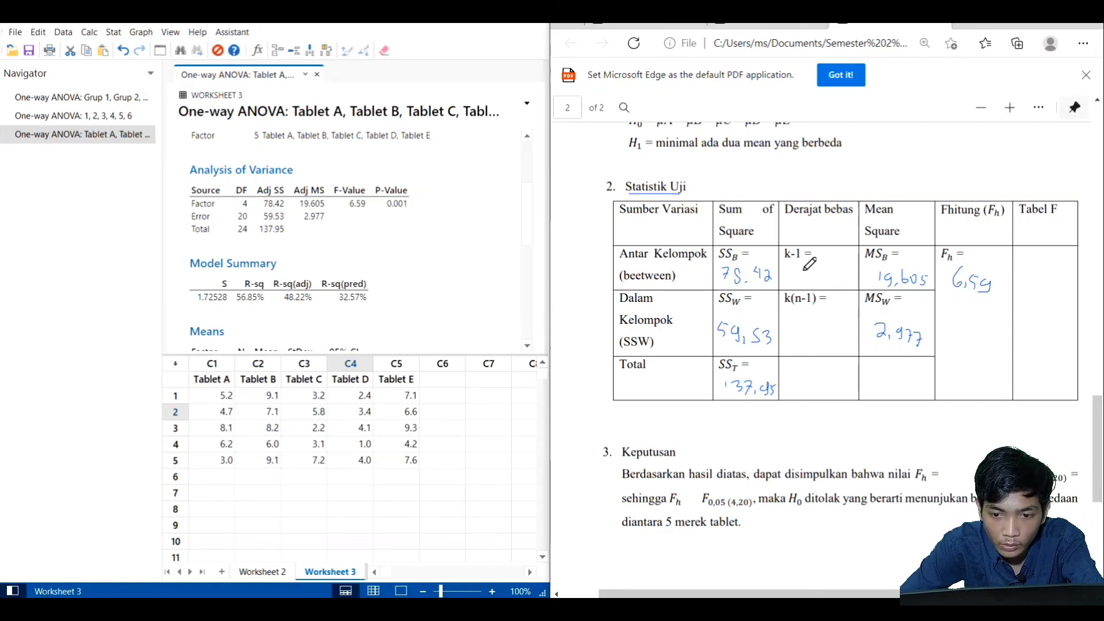
drag(808, 266, 811, 287)
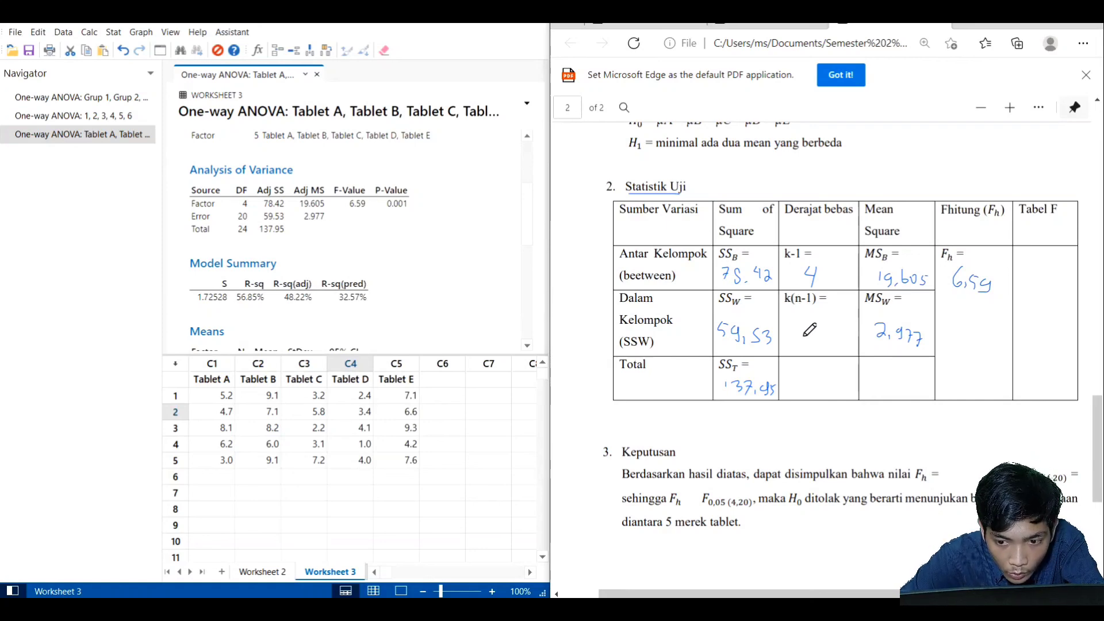
mouse_move(797, 335)
mouse_down()
mouse_move(811, 332)
mouse_move(815, 349)
mouse_move(828, 335)
mouse_up()
- Handwrite 6,59 as the Fh value in the first sentence of the Keputusan section
scroll(831, 332, down, 1)
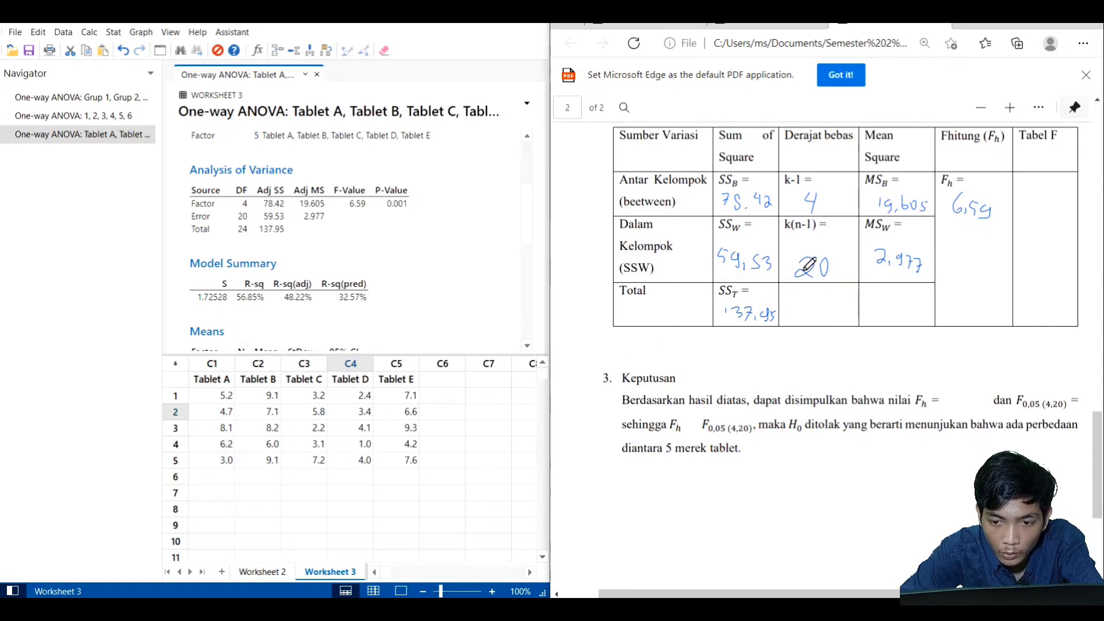
scroll(834, 302, down, 1)
scroll(864, 281, up, 2)
scroll(867, 289, down, 2)
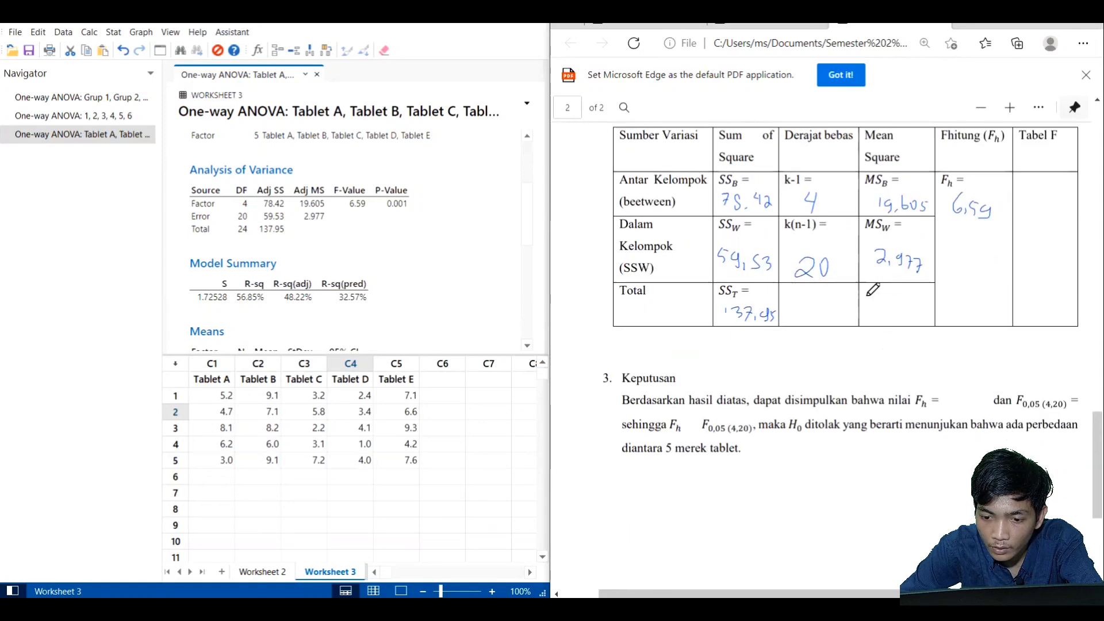
scroll(753, 339, right, 2)
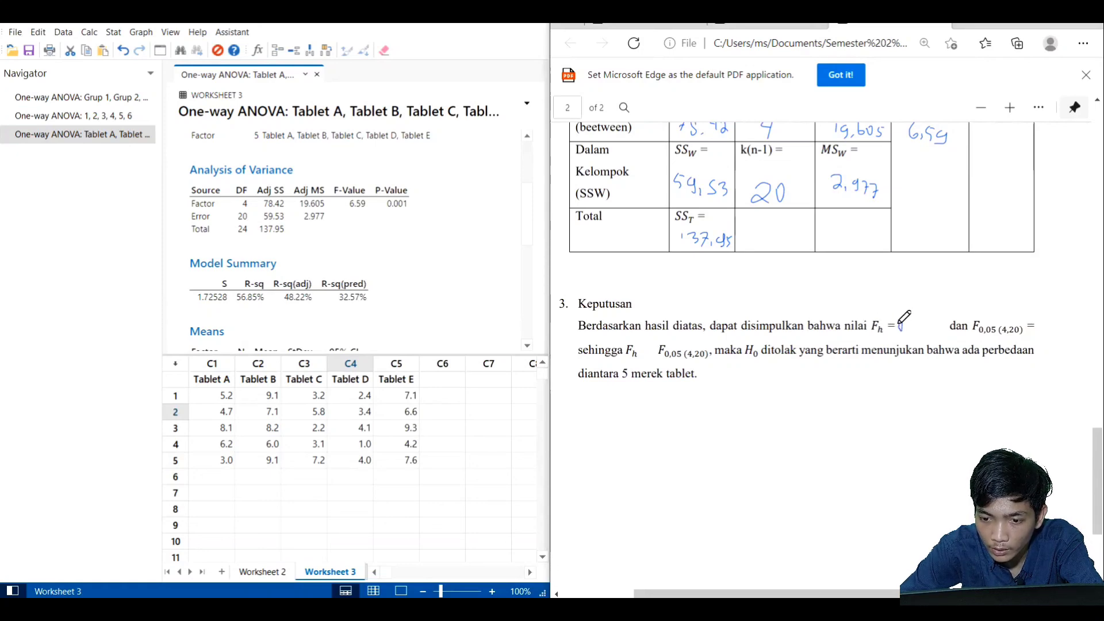
mouse_move(902, 320)
mouse_down()
mouse_move(899, 330)
mouse_move(922, 320)
mouse_move(933, 332)
mouse_move(902, 326)
mouse_up()
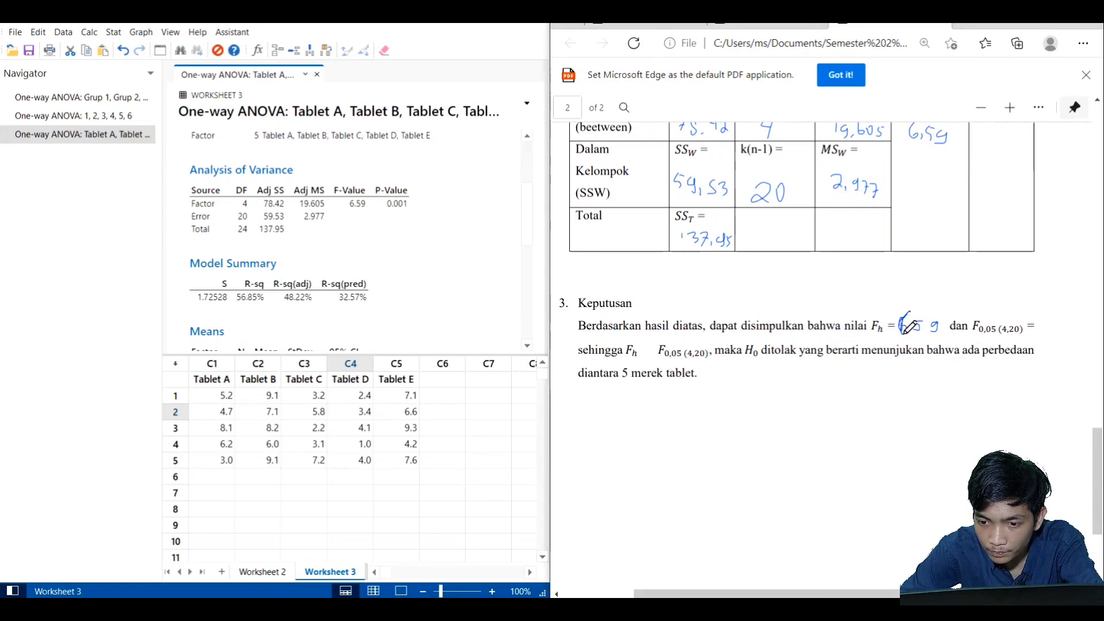
- Look up F0,05 (4,20) in the other PDF's f0.05 table and handwrite 2.87 as its value in the exercise's Keputusan section
drag(880, 594, 897, 593)
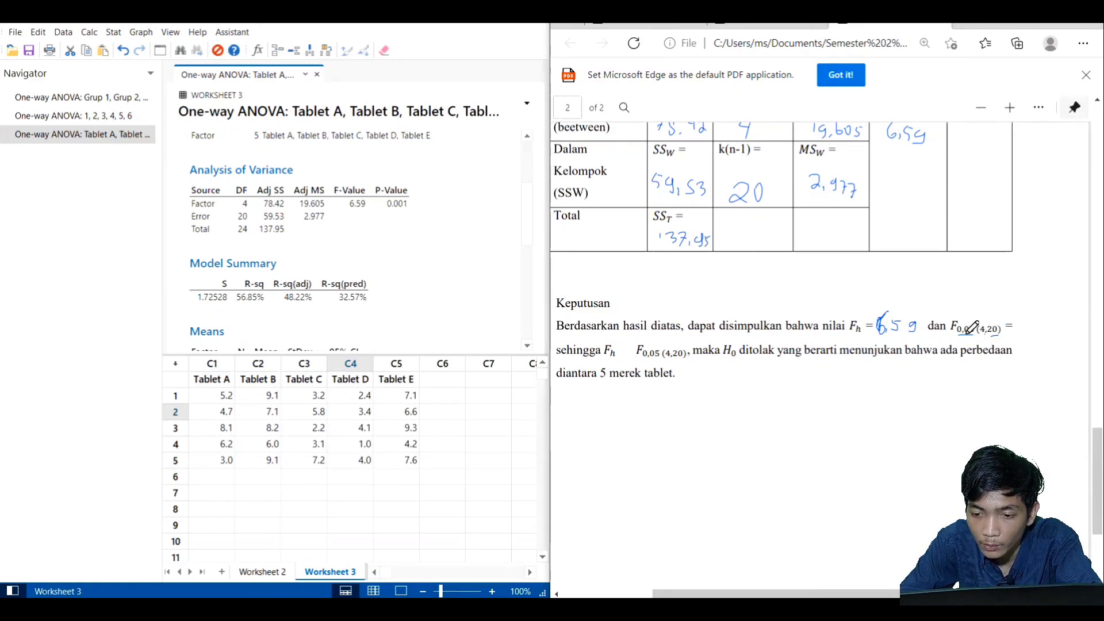
click(773, 25)
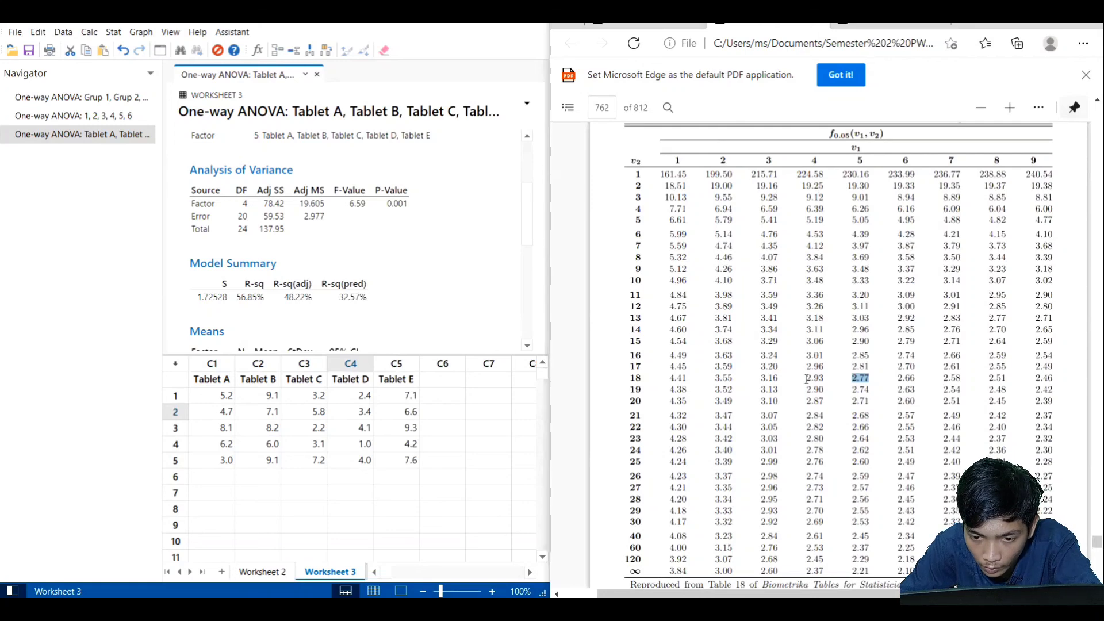
click(806, 402)
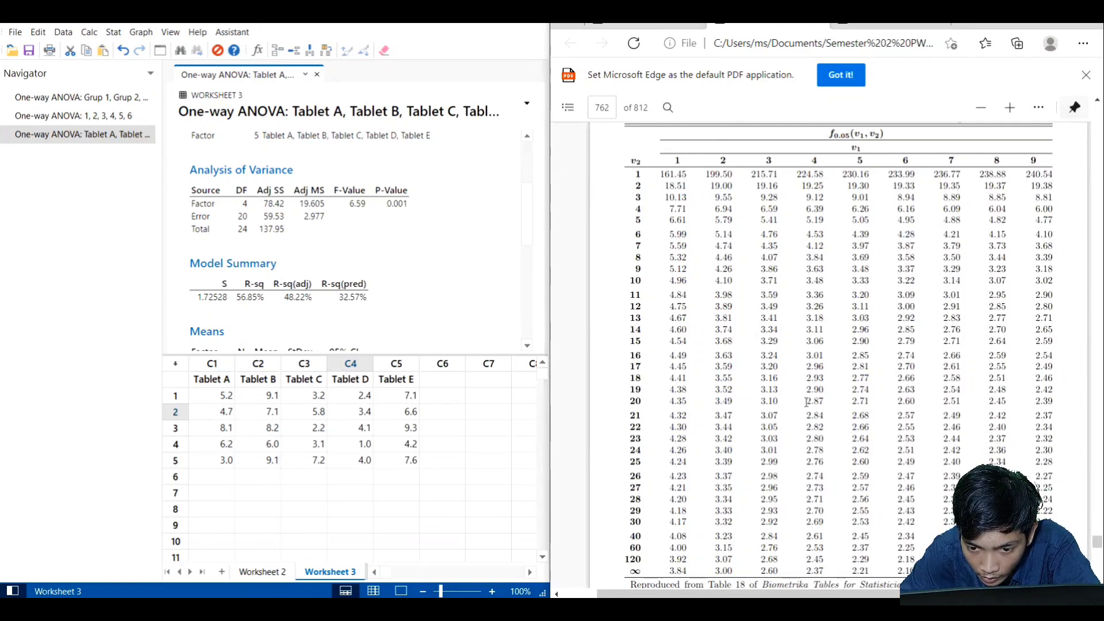
drag(824, 402, 828, 405)
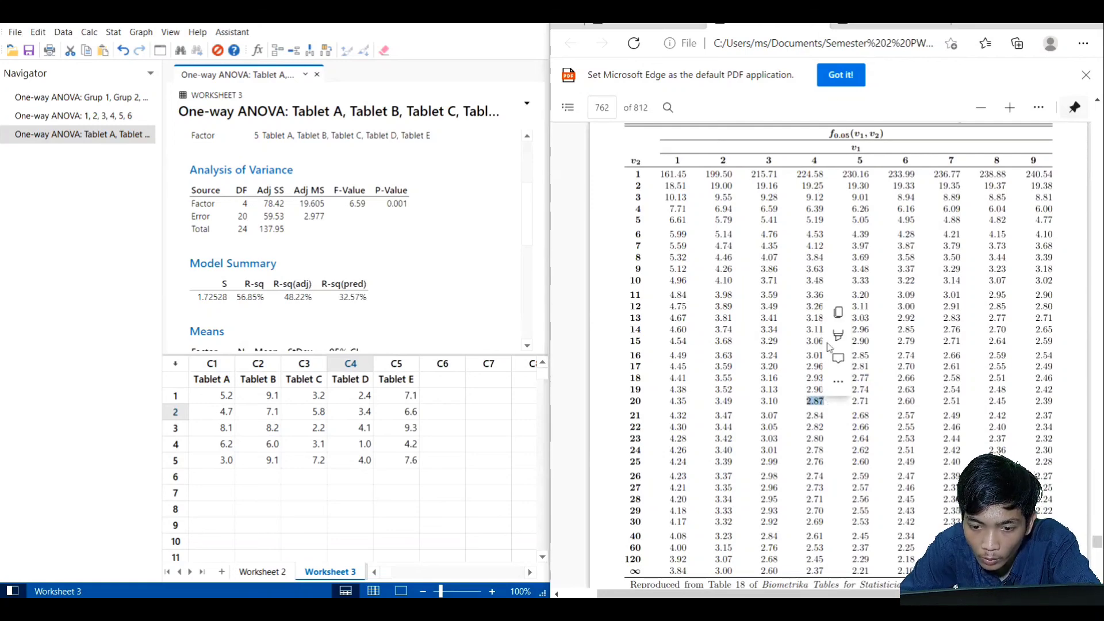
click(872, 30)
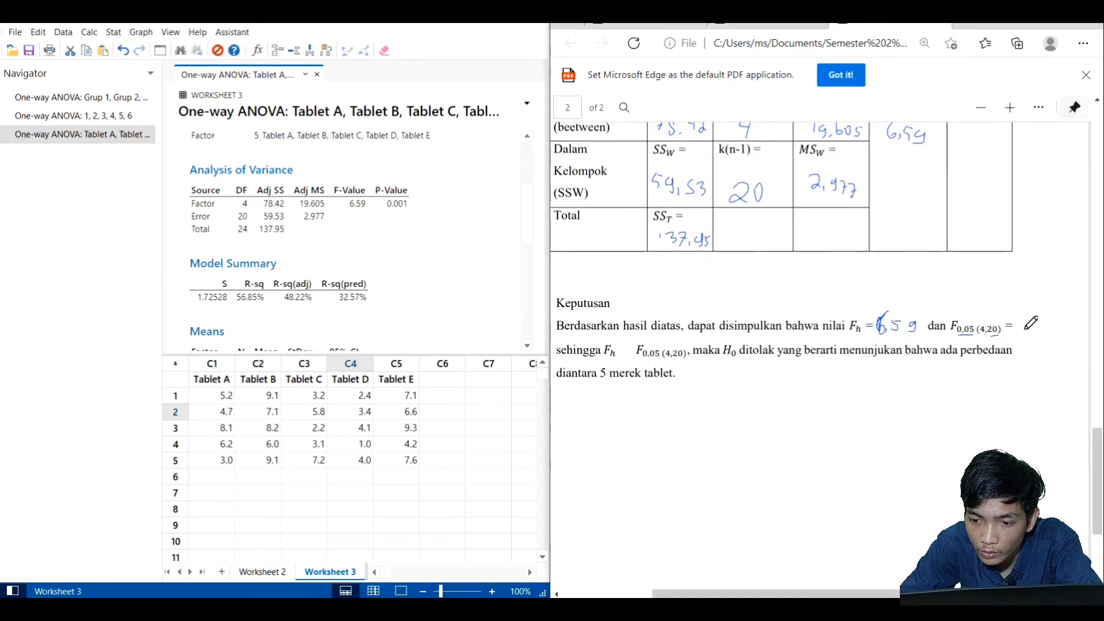
mouse_move(1015, 323)
mouse_down()
mouse_move(1043, 335)
mouse_move(1038, 315)
mouse_move(1057, 323)
mouse_move(1056, 340)
mouse_up()
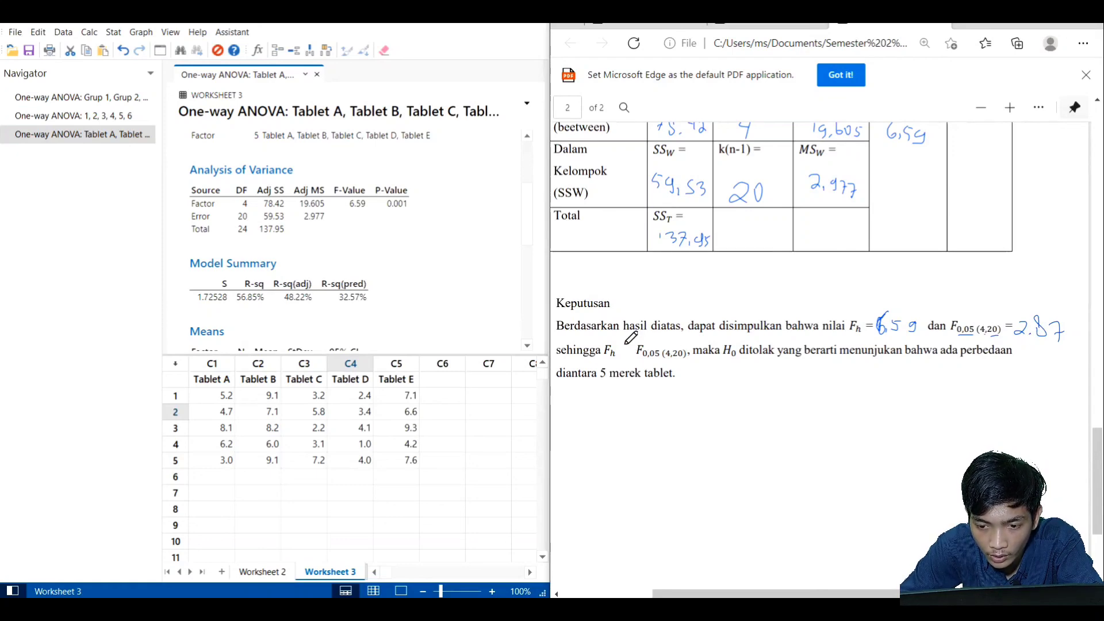
- Handwrite > between Fh and F0,05 (4,20) in Keputusan and underline "perbedaan" and "5 merek tablet" in the conclusion
mouse_move(622, 344)
mouse_down()
mouse_move(632, 353)
mouse_move(623, 357)
mouse_up()
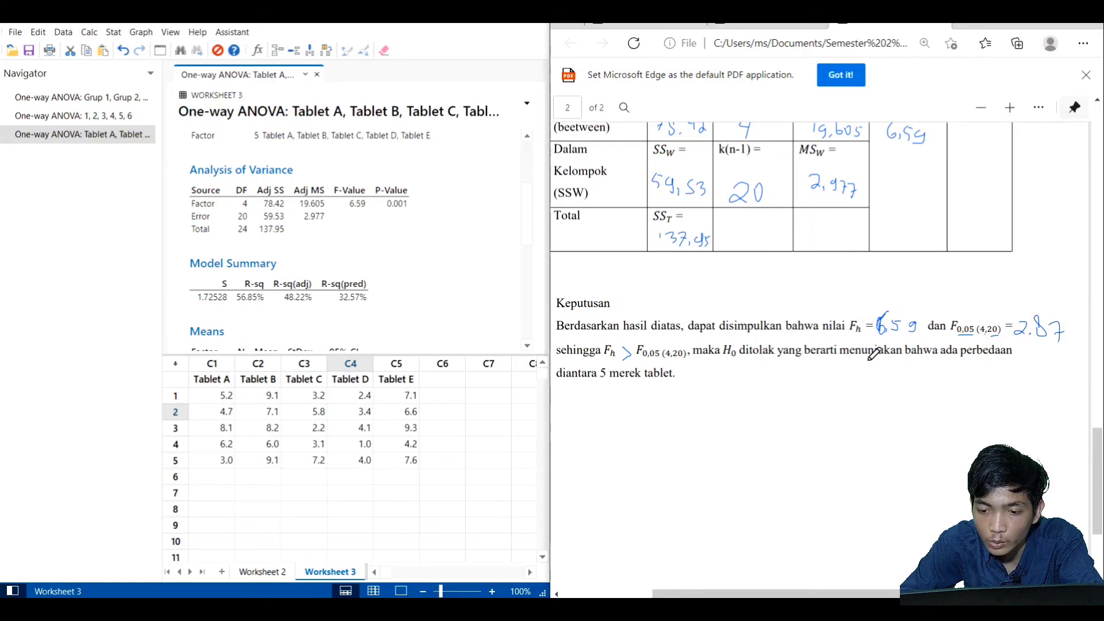
drag(869, 359, 1011, 360)
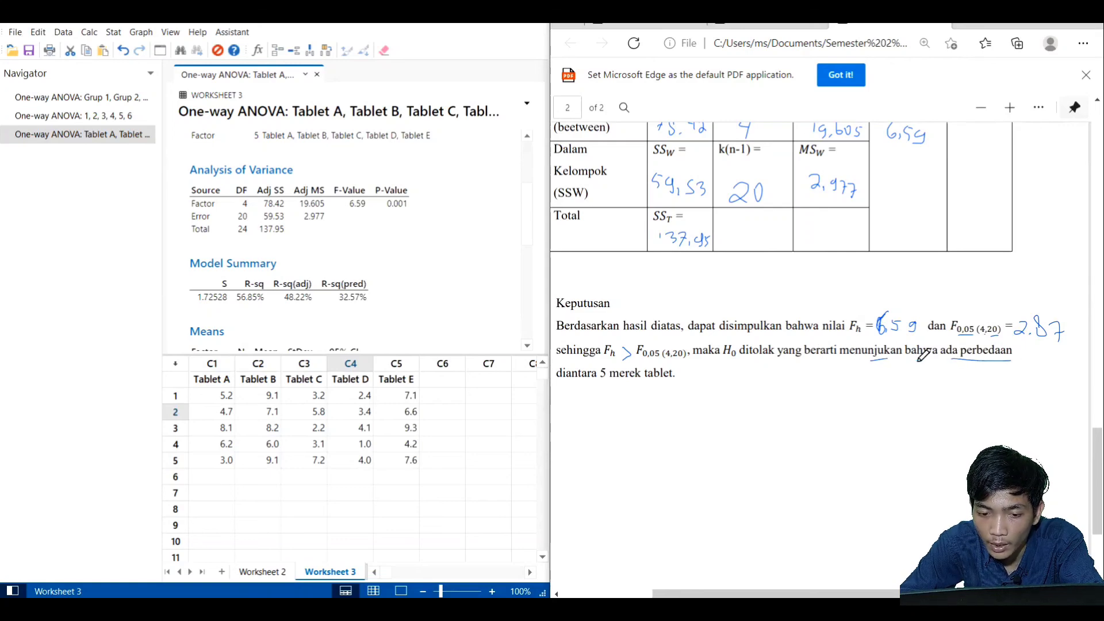
drag(590, 381, 667, 380)
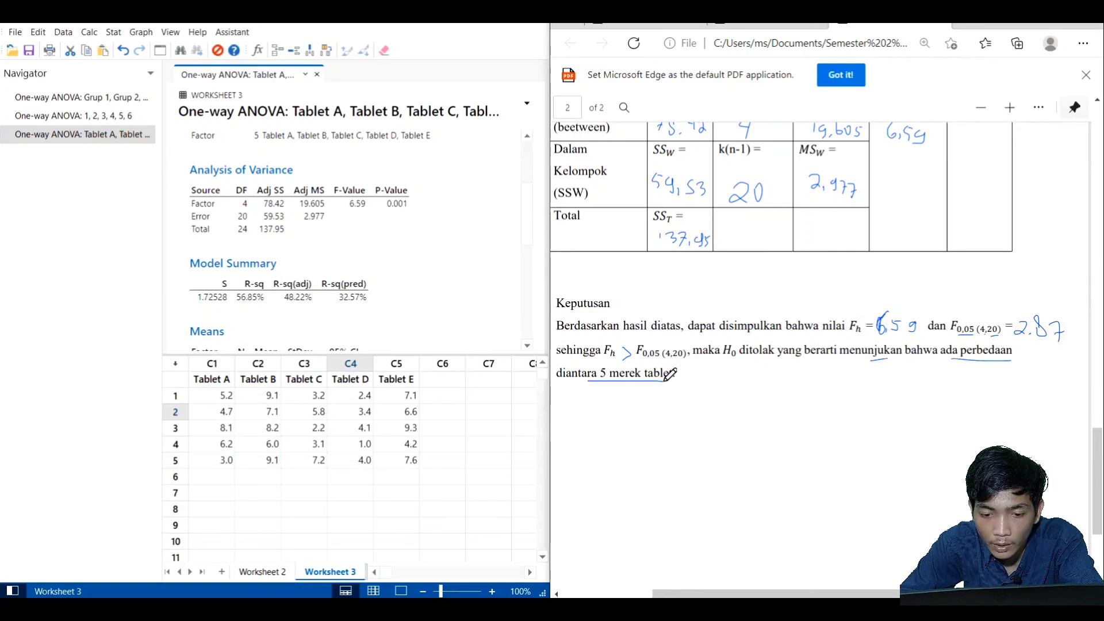
- Review the handwritten answers from the 13.2 Statistik Uji table back to the 13.1 example on the first page
scroll(738, 327, up, 3)
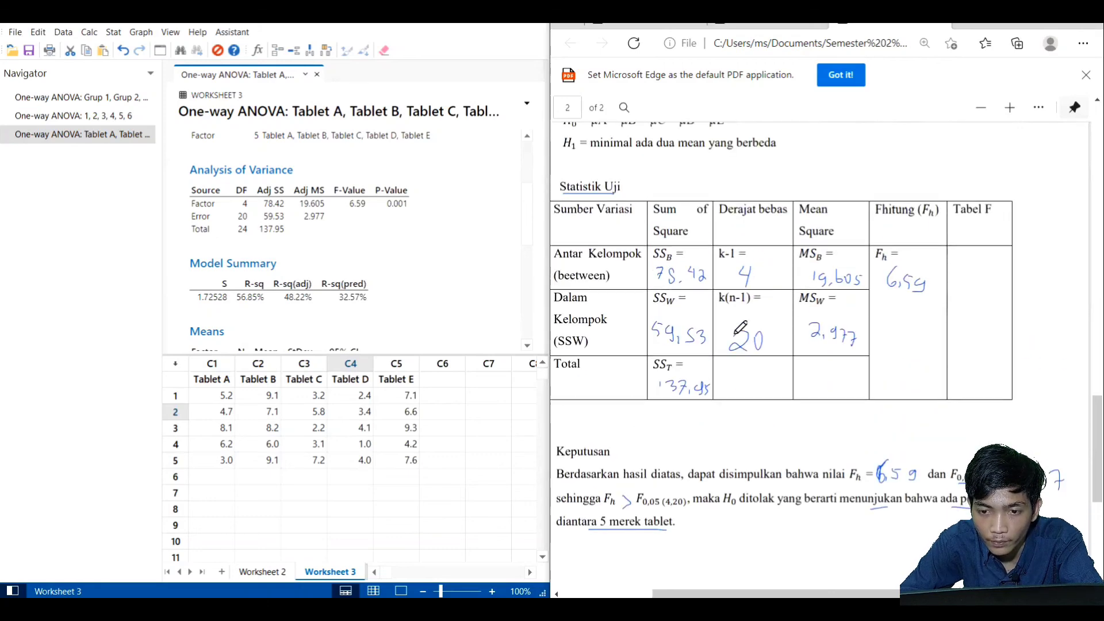
scroll(804, 442, left, 2)
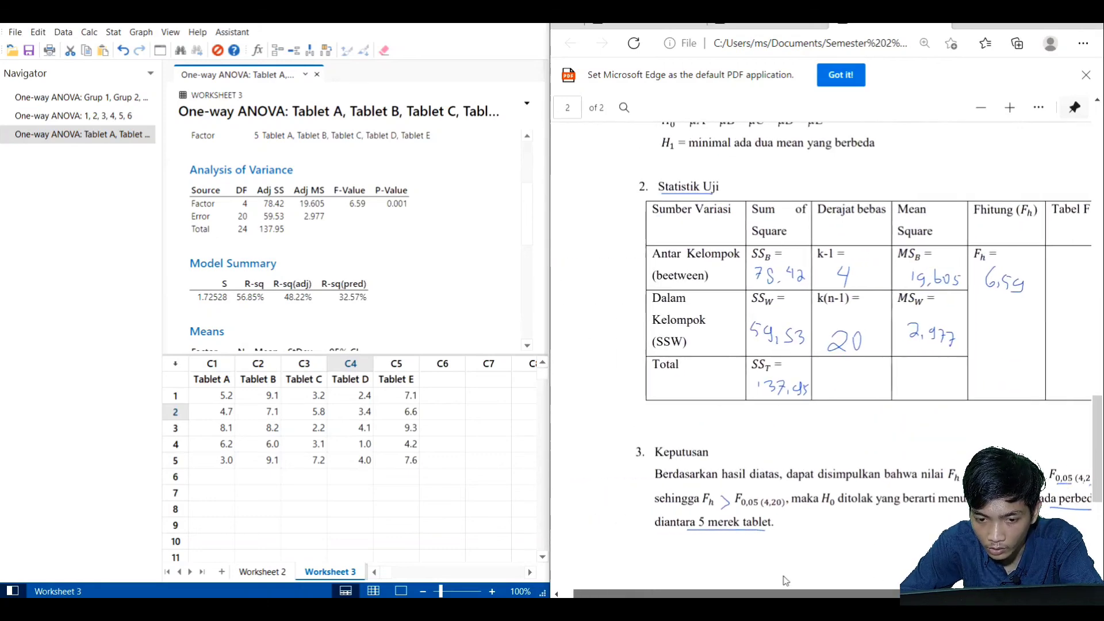
scroll(805, 443, up, 7)
scroll(807, 440, up, 12)
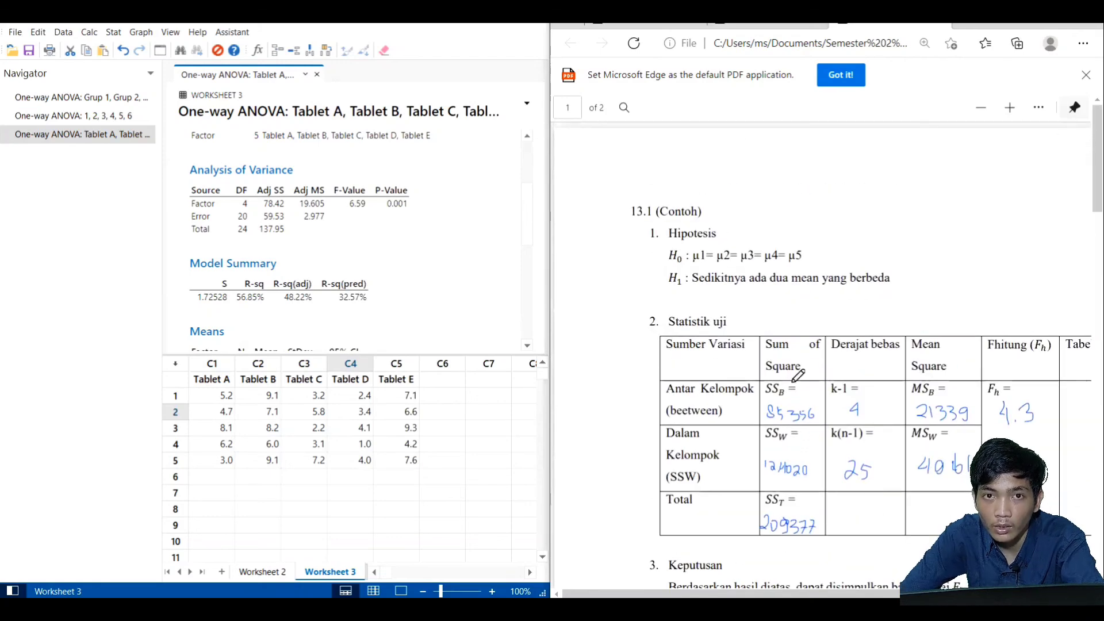
scroll(799, 341, down, 2)
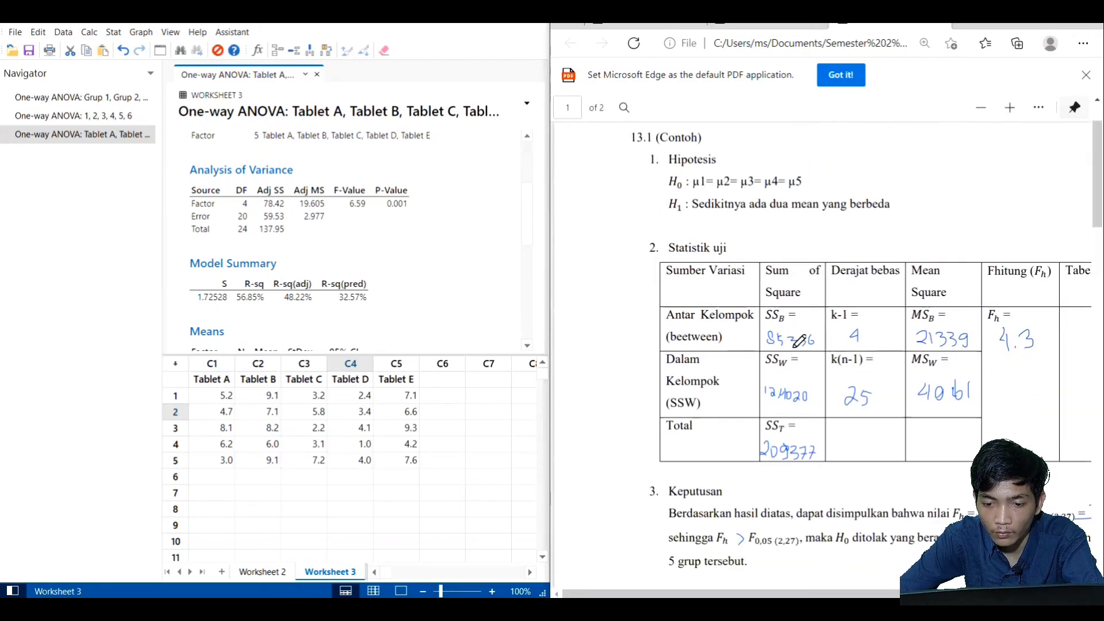
scroll(777, 425, down, 3)
scroll(777, 408, up, 4)
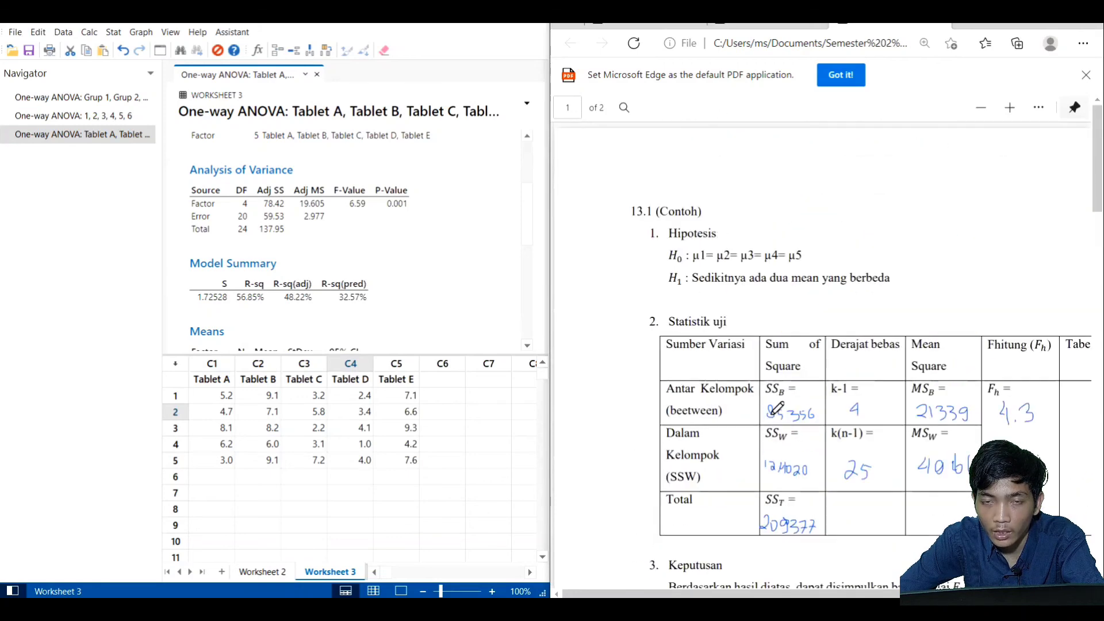
scroll(783, 379, down, 2)
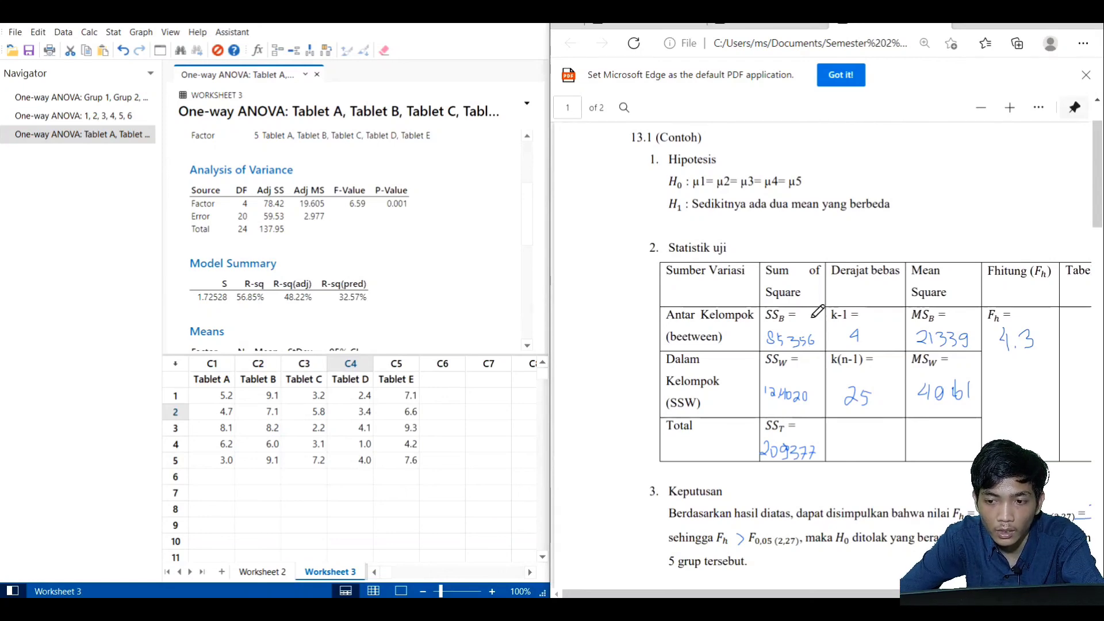
scroll(818, 326, up, 2)
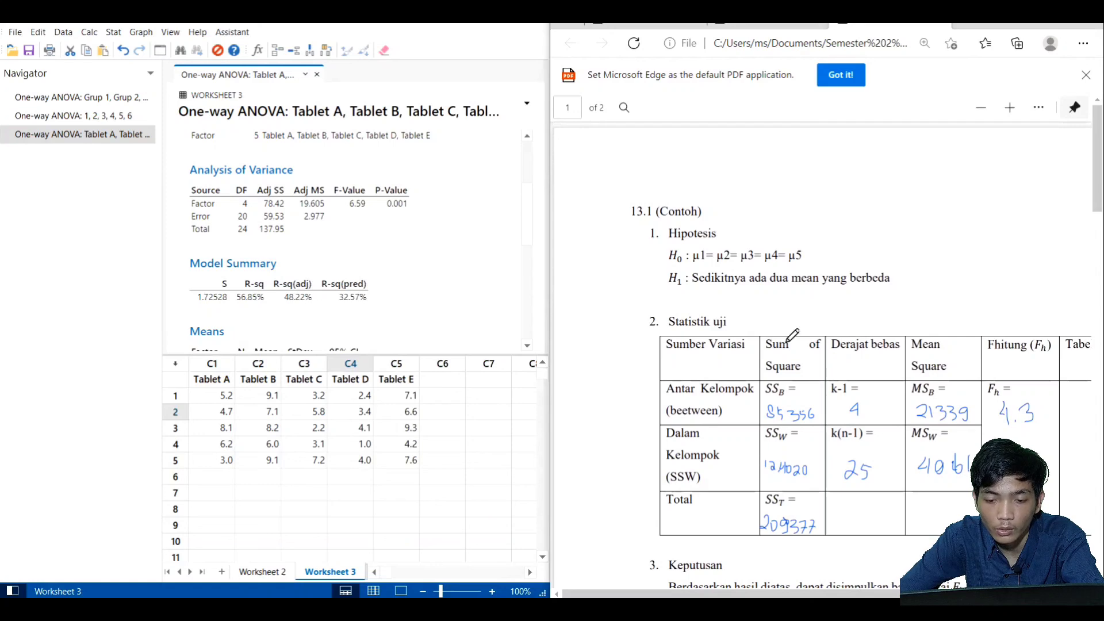